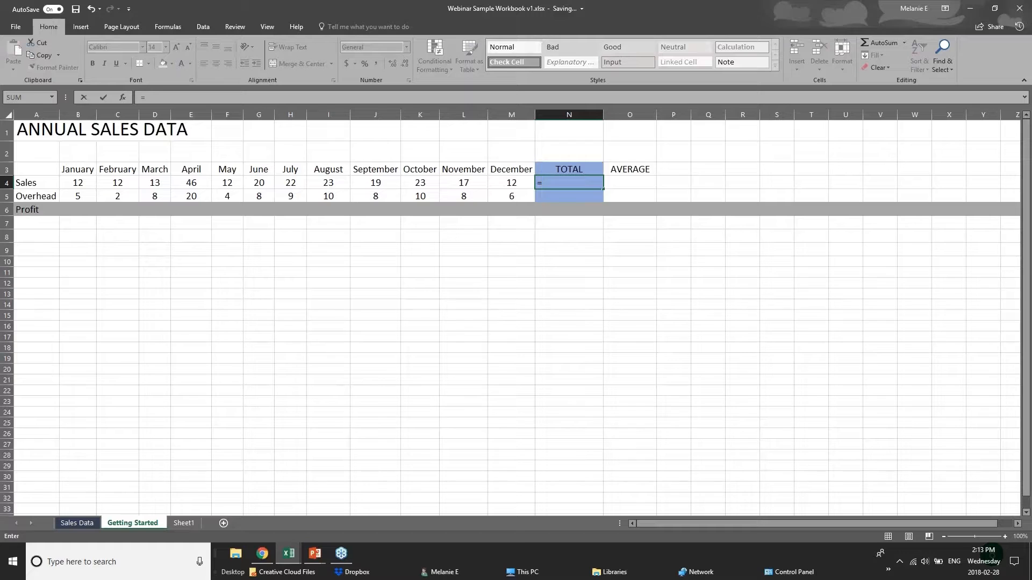
Discard a half-typed SUM entry and enter =12+12 in the Sales TOTAL cell N4
{"action": "type", "text": "sum"}
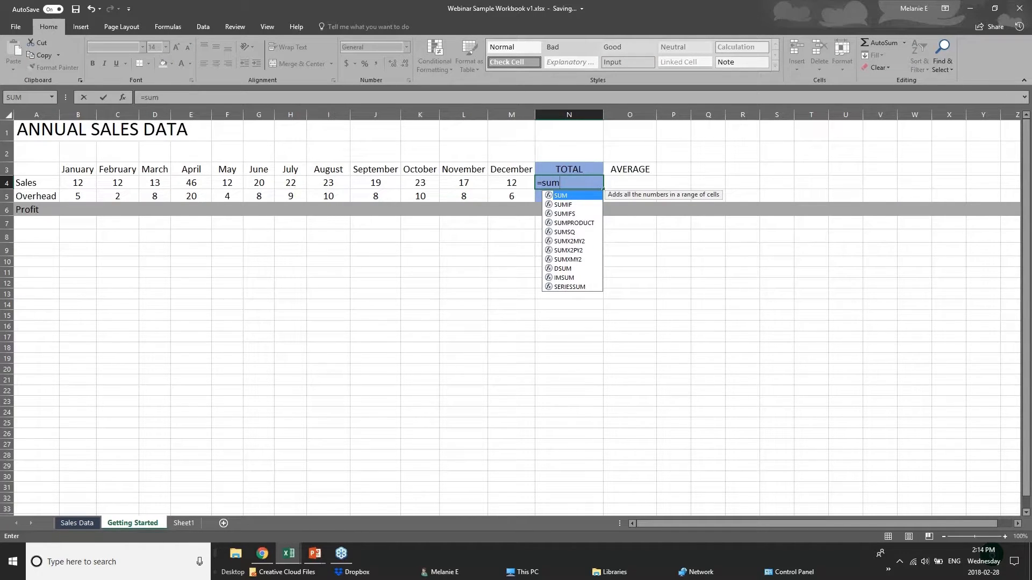
{"action": "key", "text": "BackSpace"}
{"action": "key", "text": "BackSpace"}
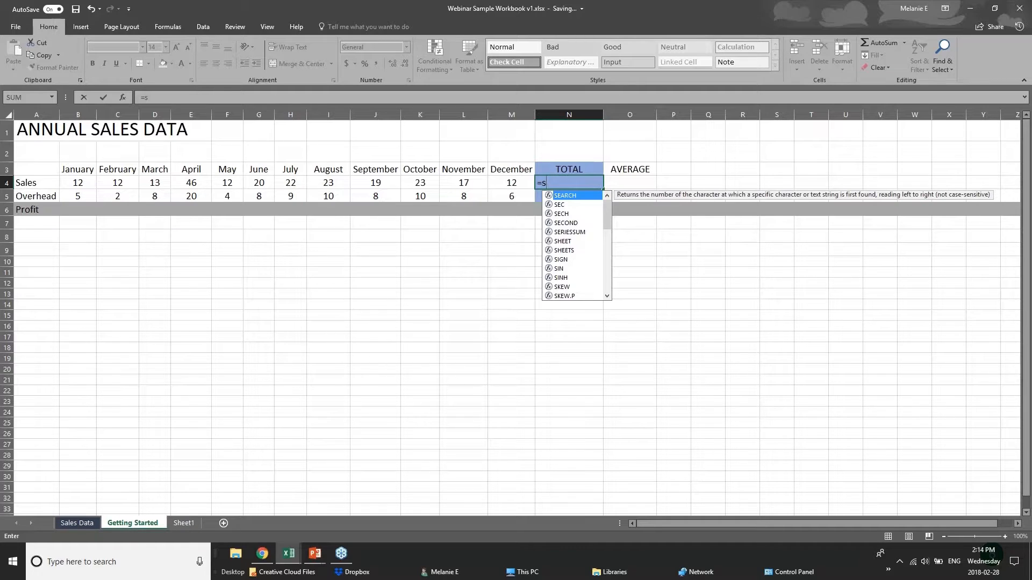
{"action": "key", "text": "BackSpace"}
{"action": "type", "text": "sum"}
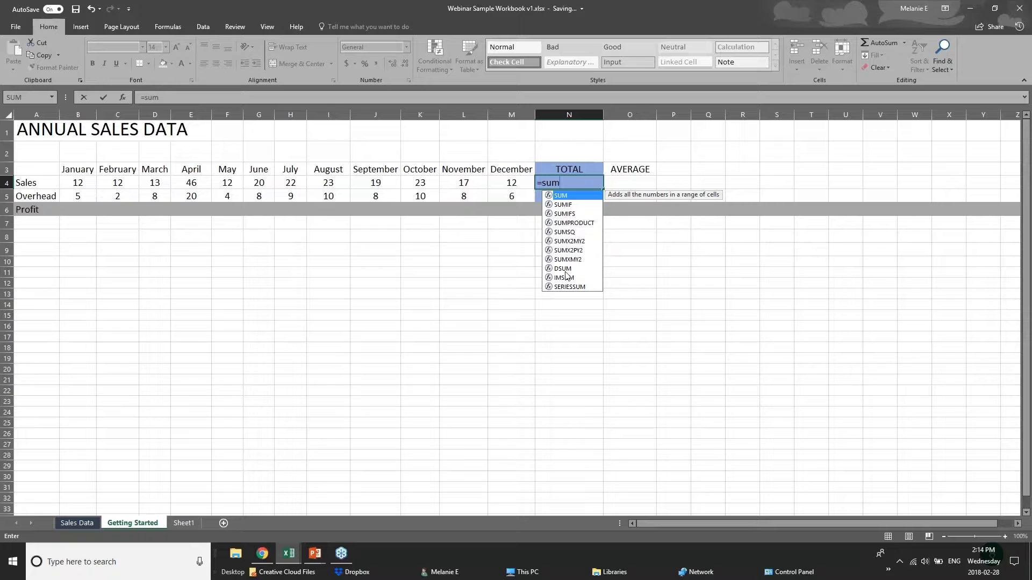
{"action": "type", "text": "("}
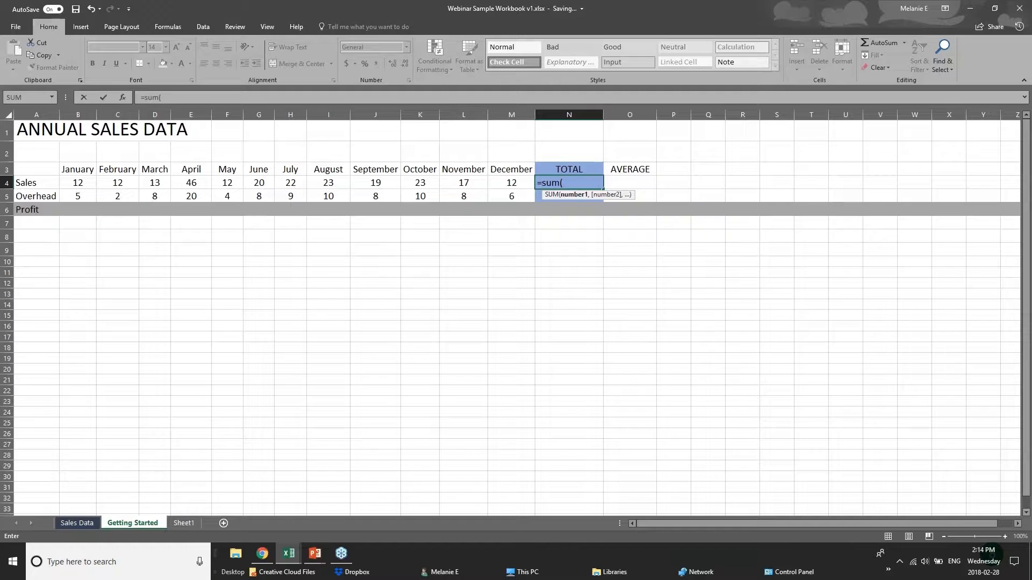
{"action": "left_click", "coordinate": [574, 179]}
{"action": "key", "text": "BackSpace"}
{"action": "key", "text": "BackSpace"}
{"action": "key", "text": "BackSpace"}
{"action": "key", "text": "BackSpace"}
{"action": "key", "text": "BackSpace"}
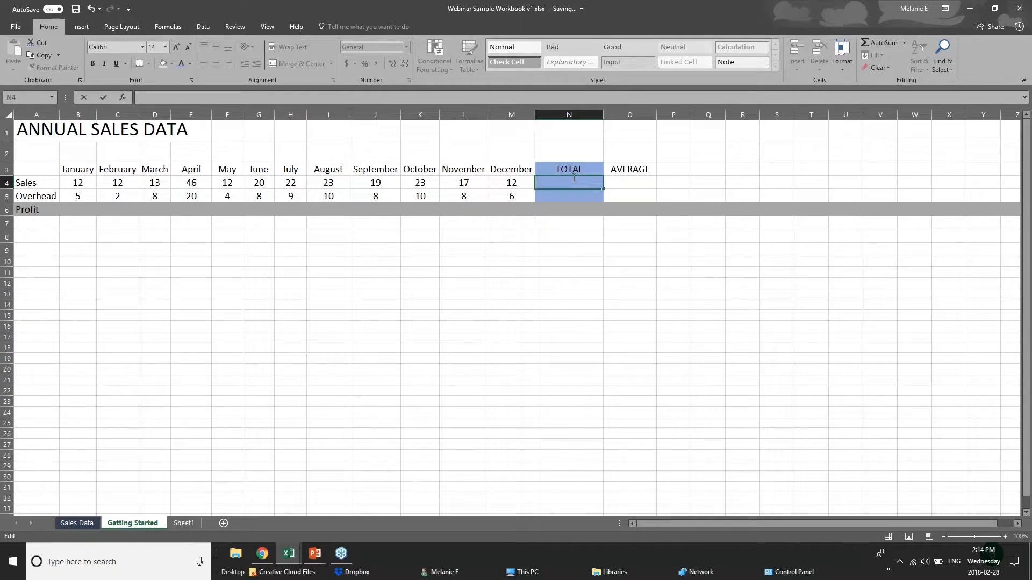
{"action": "type", "text": "="}
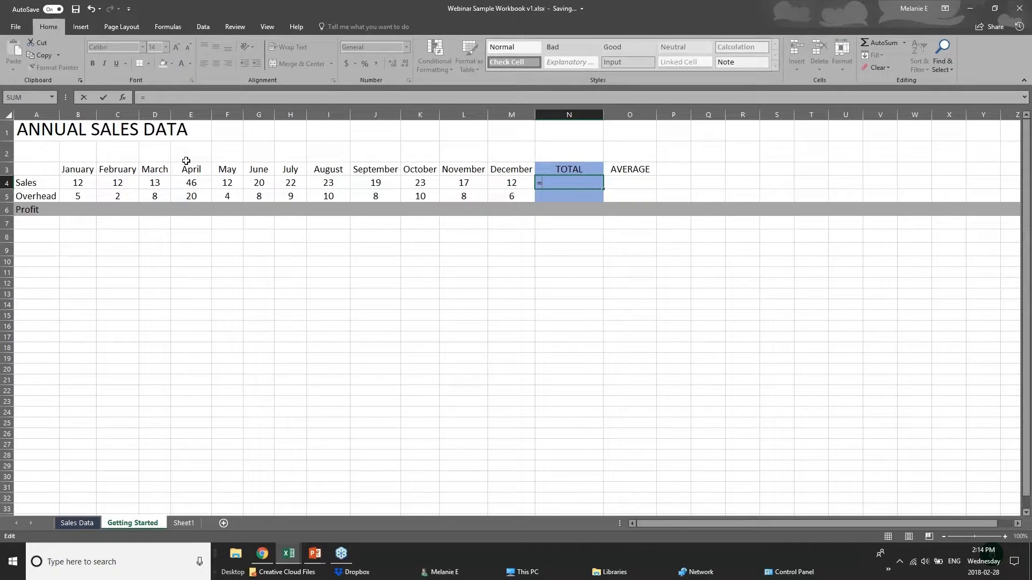
{"action": "type", "text": "12+"}
{"action": "key", "text": "BackSpace"}
{"action": "type", "text": "=12"}
{"action": "key", "text": "BackSpace"}
{"action": "key", "text": "BackSpace"}
{"action": "key", "text": "BackSpace"}
{"action": "type", "text": "+12"}
Commit =12+12, check the January–April Sales values, and review the formula in N4
{"action": "left_click", "coordinate": [82, 184]}
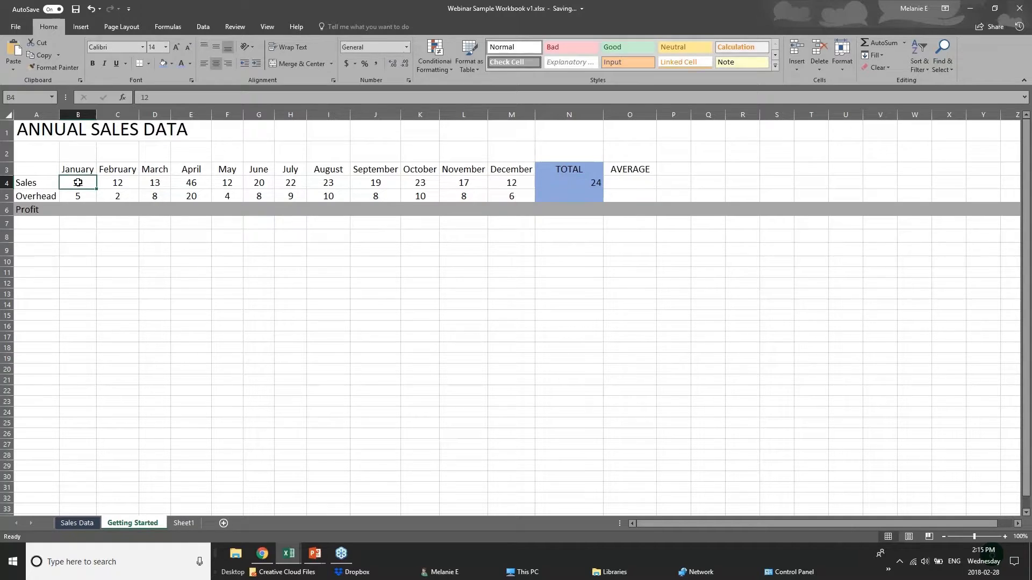
{"action": "left_click", "coordinate": [122, 183]}
{"action": "left_click", "coordinate": [160, 185]}
{"action": "left_click", "coordinate": [180, 185]}
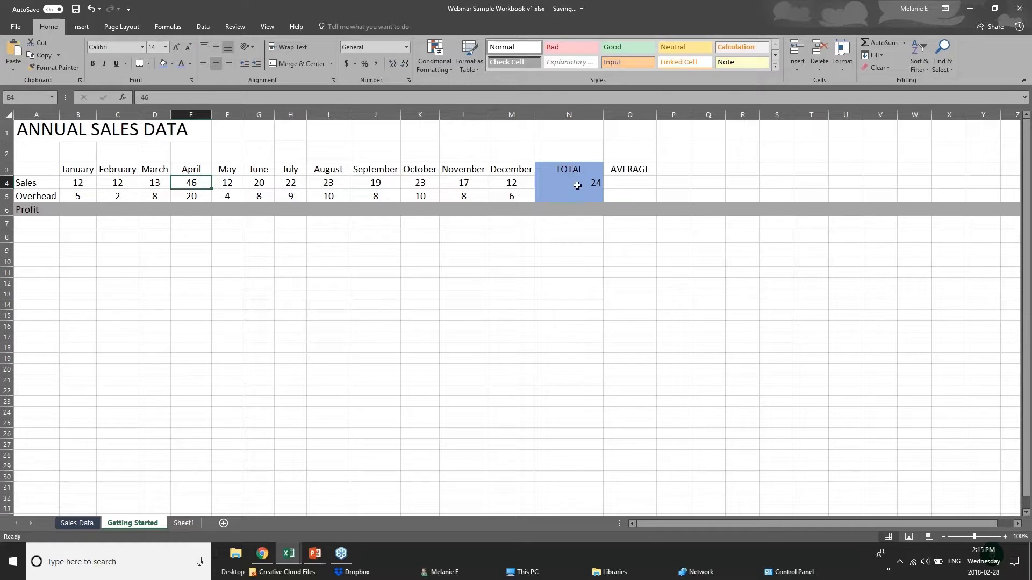
{"action": "left_click", "coordinate": [581, 183]}
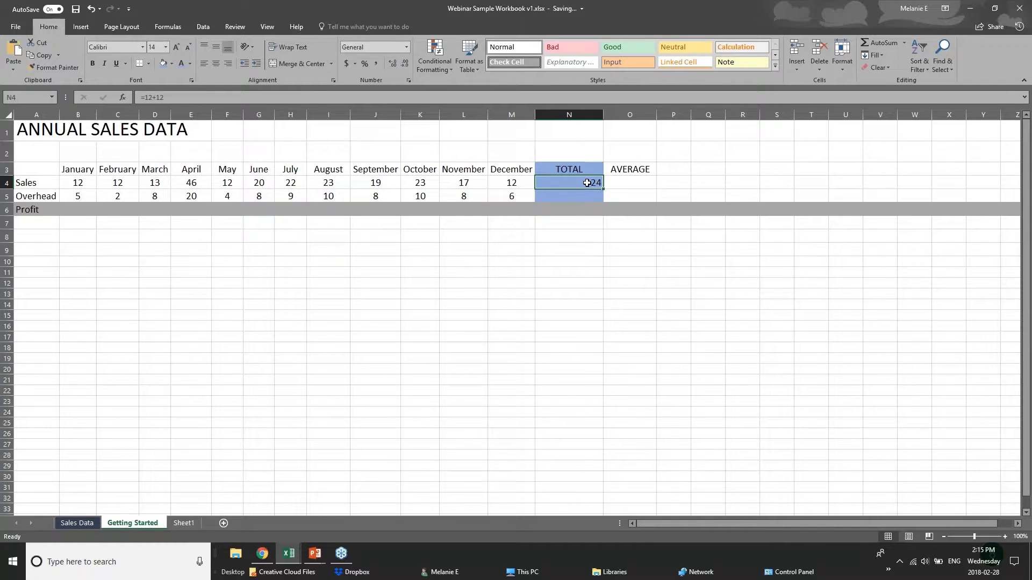
{"action": "double_click", "coordinate": [589, 183]}
{"action": "left_click", "coordinate": [568, 250]}
{"action": "left_click", "coordinate": [564, 184]}
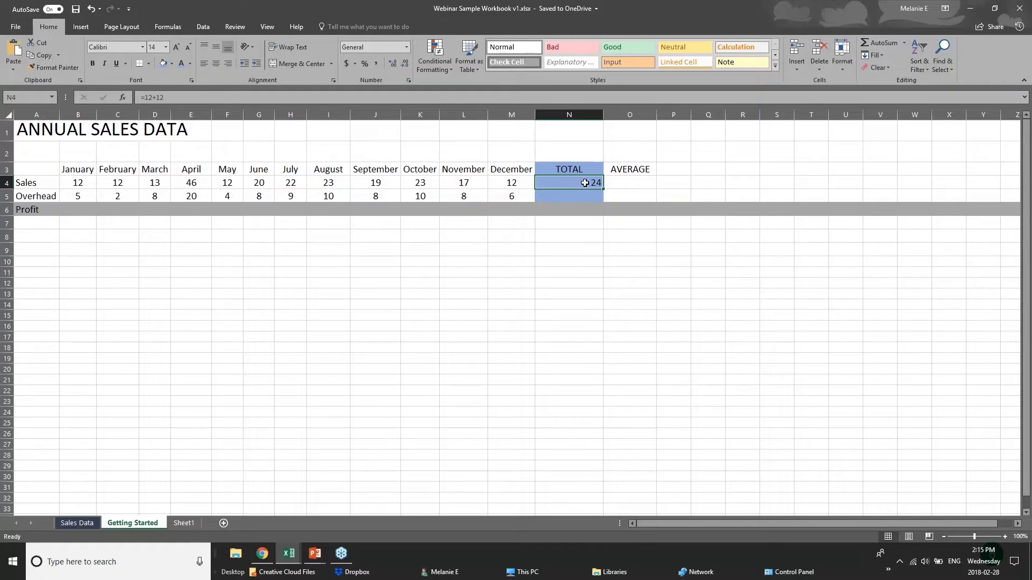
{"action": "left_click", "coordinate": [574, 223]}
Replace N4 with =SUM(B4:M4), totalling January–December Sales to 231
{"action": "left_click", "coordinate": [591, 181]}
{"action": "key", "text": "Delete"}
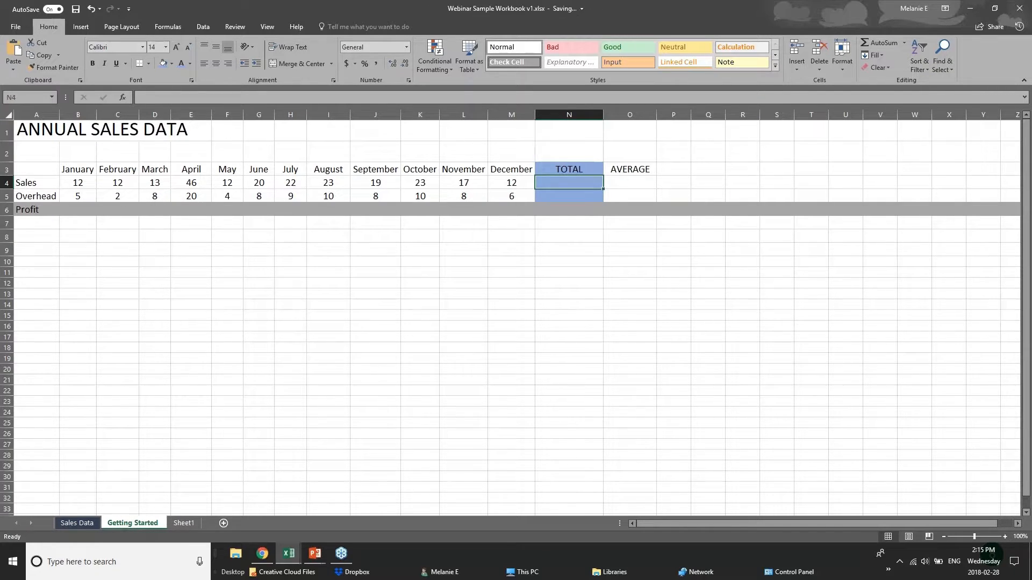
{"action": "type", "text": "=su"}
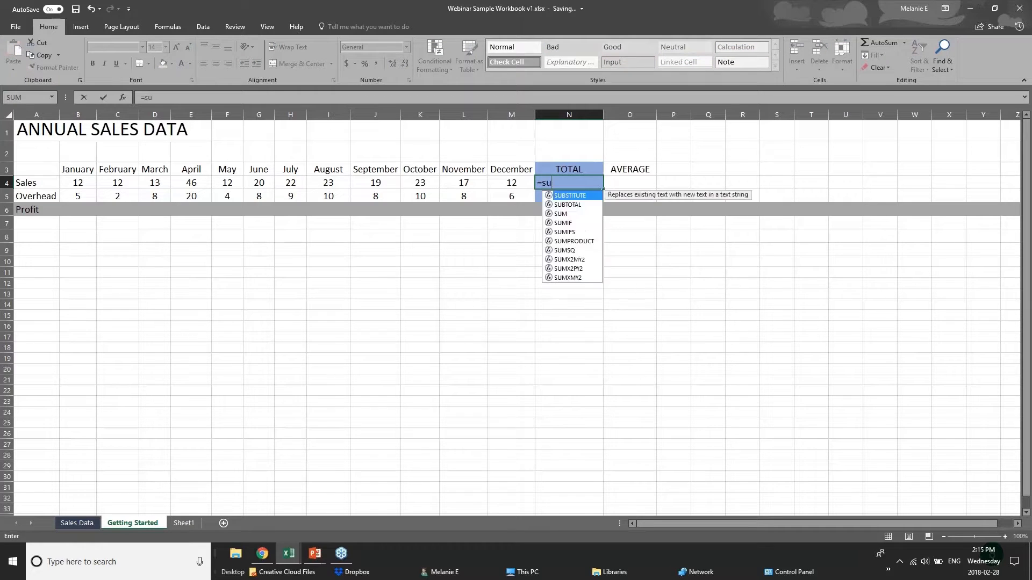
{"action": "type", "text": "m("}
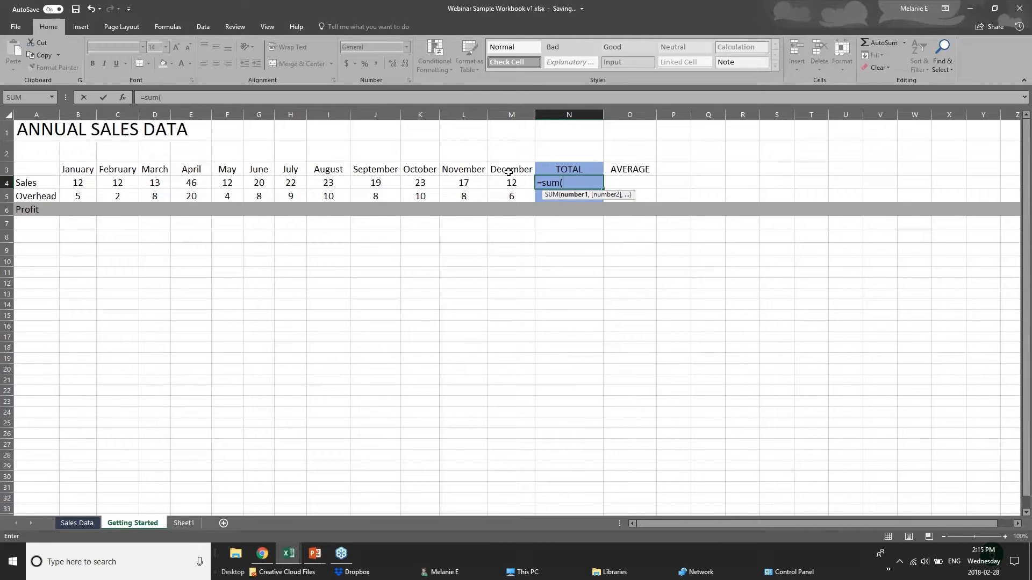
{"action": "type", "text": "b4"}
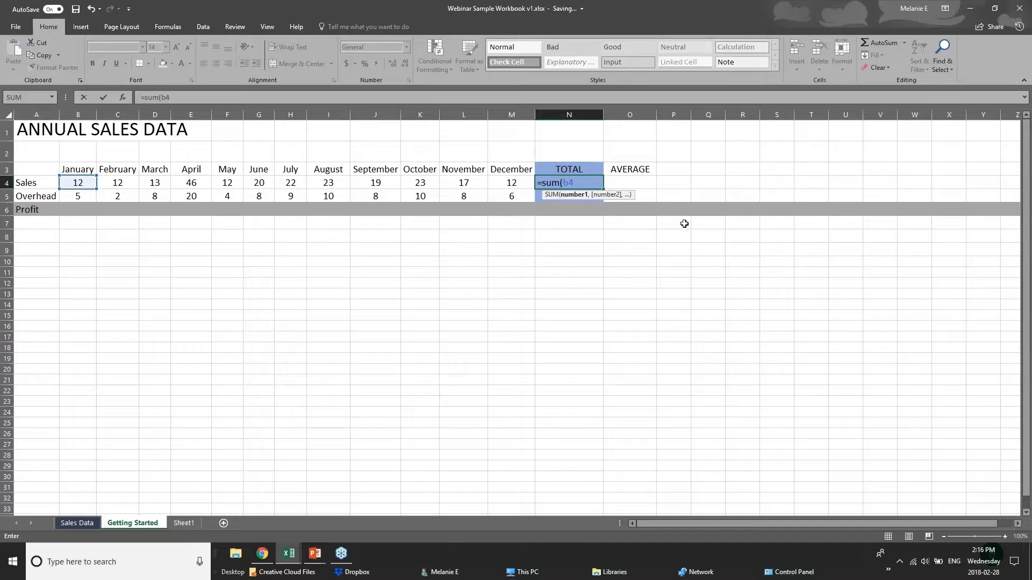
{"action": "type", "text": "+c"}
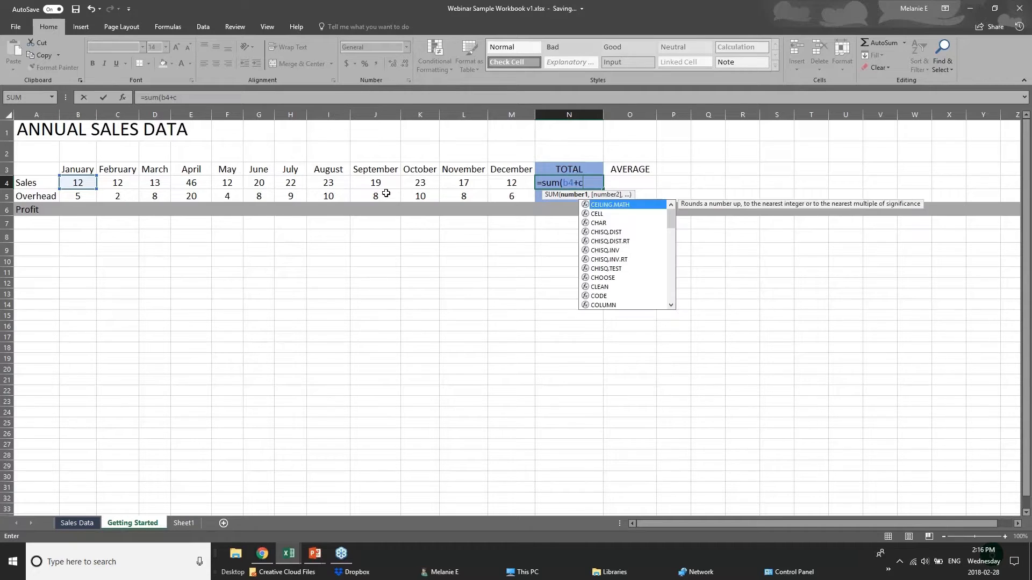
{"action": "type", "text": "4+"}
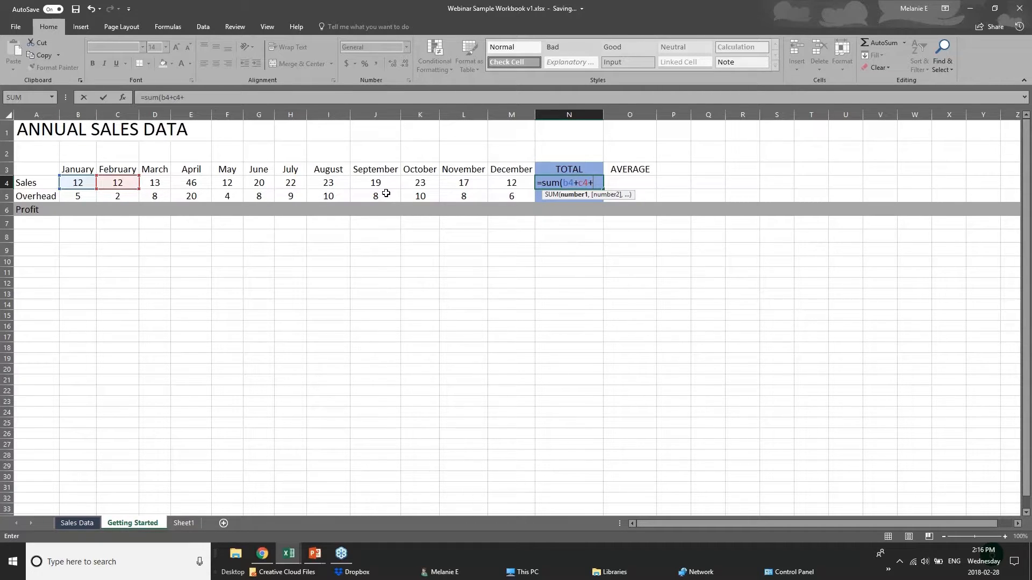
{"action": "type", "text": "d"}
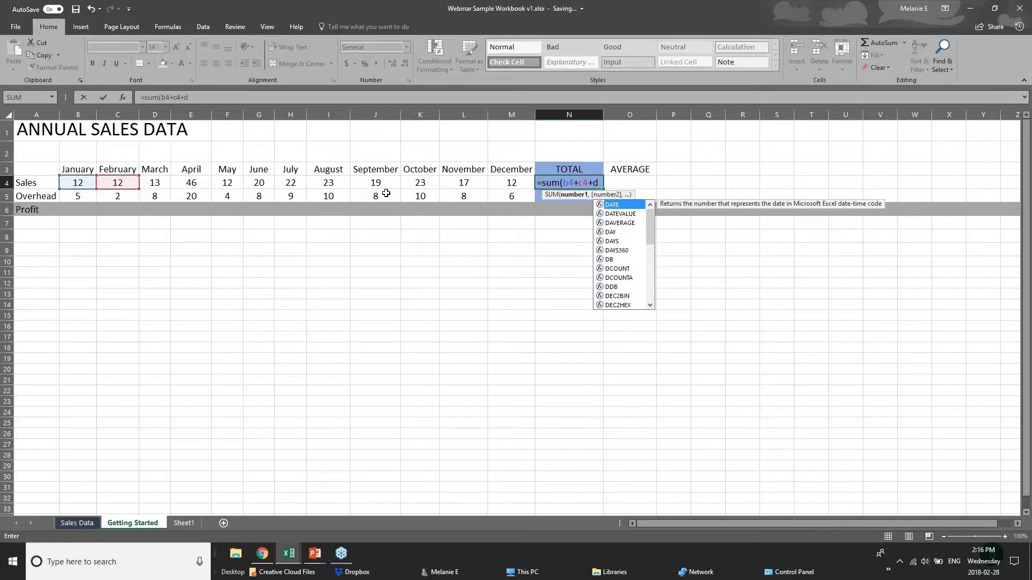
{"action": "type", "text": "4"}
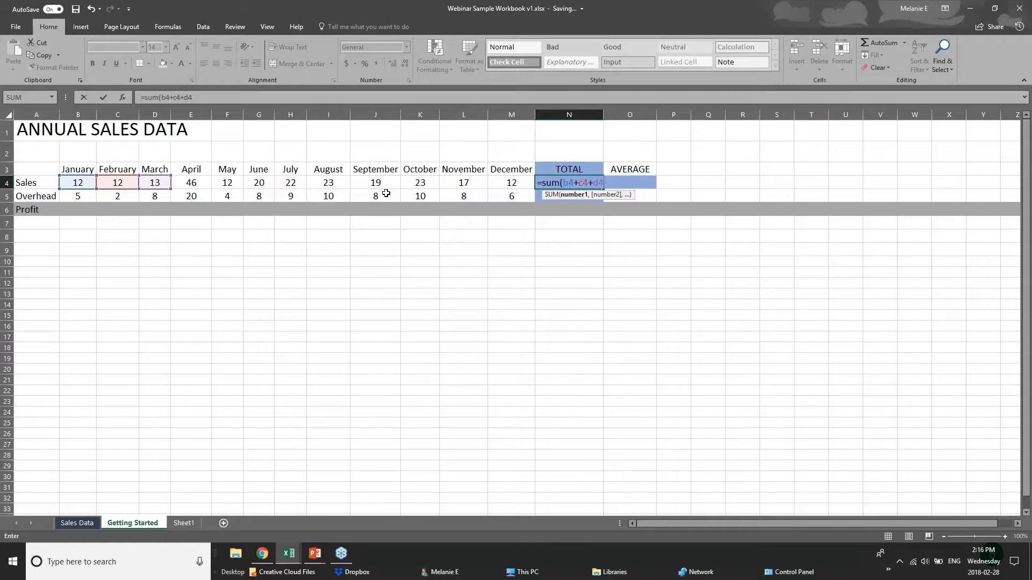
{"action": "key", "text": "BackSpace"}
{"action": "key", "text": "BackSpace"}
{"action": "key", "text": "BackSpace"}
{"action": "key", "text": "BackSpace"}
{"action": "key", "text": "BackSpace"}
{"action": "key", "text": "BackSpace"}
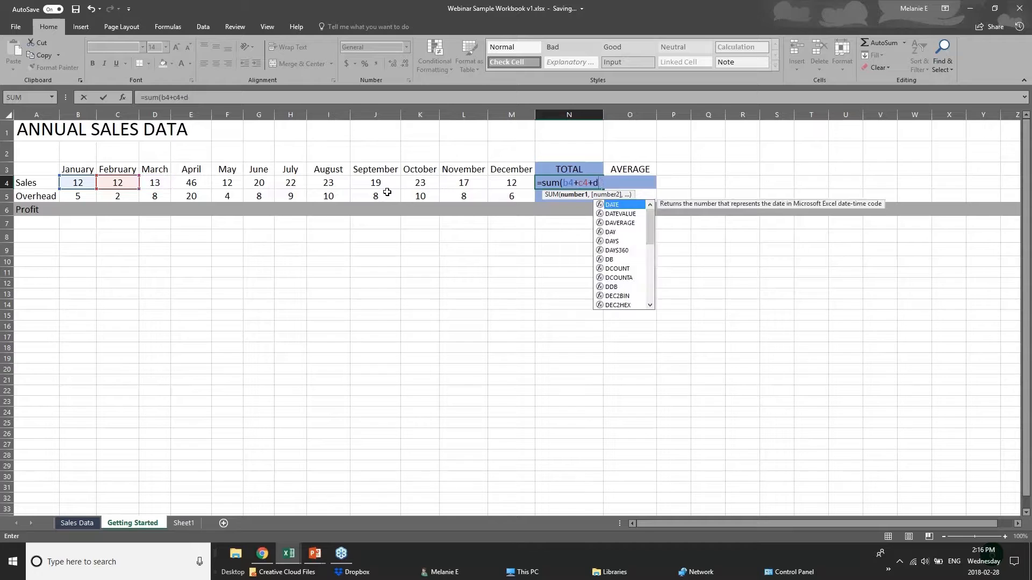
{"action": "key", "text": "BackSpace"}
{"action": "key", "text": "BackSpace"}
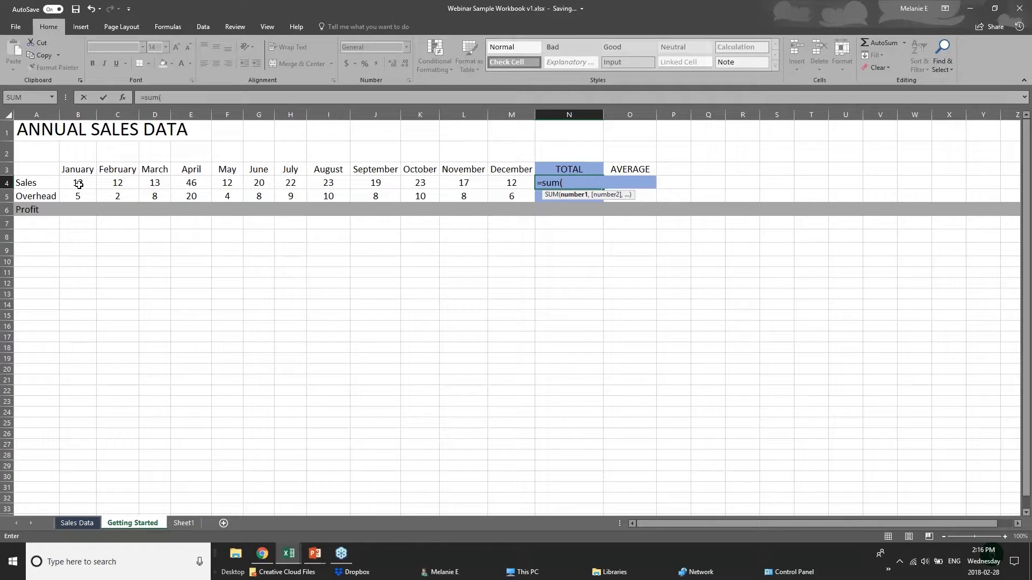
{"action": "left_click_drag", "start_coordinate": [78, 185], "coordinate": [499, 184]}
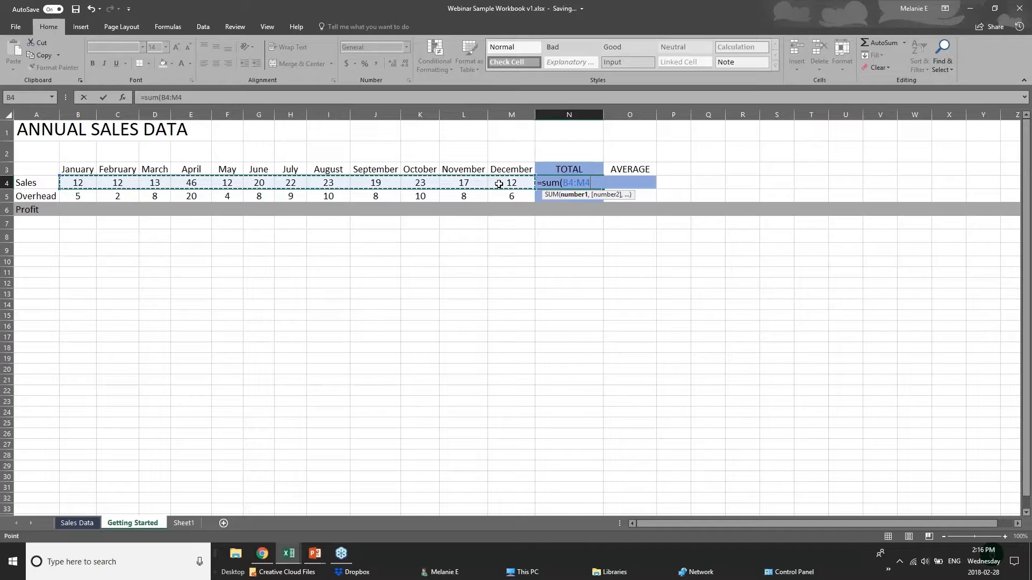
{"action": "key", "text": "Return"}
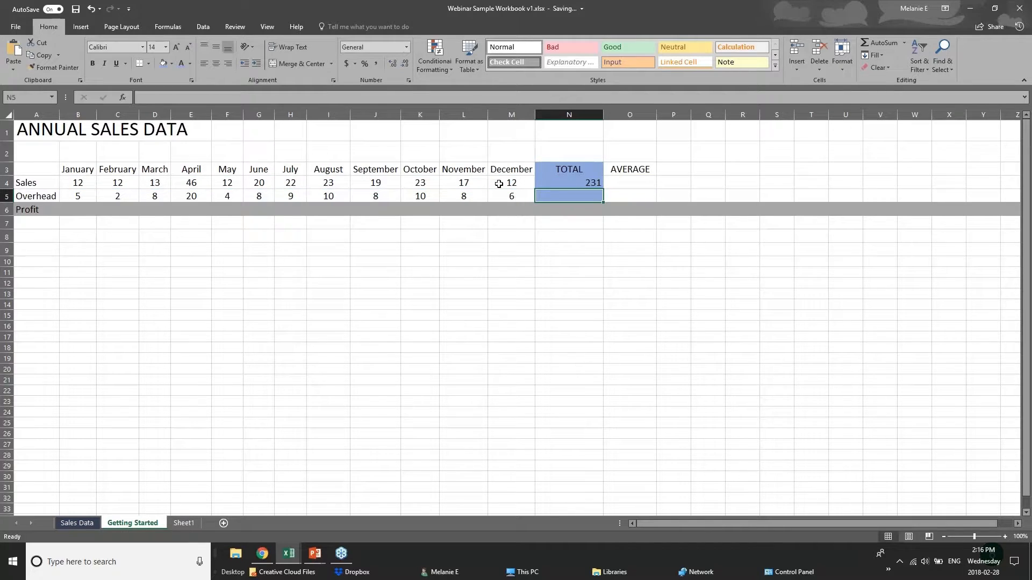
{"action": "left_click", "coordinate": [568, 185]}
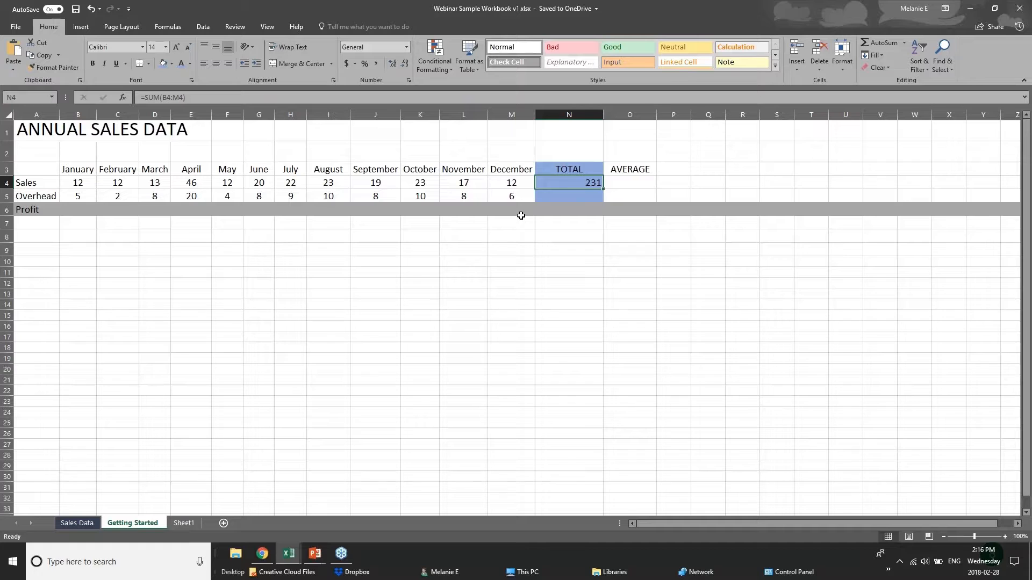
{"action": "key", "text": "Delete"}
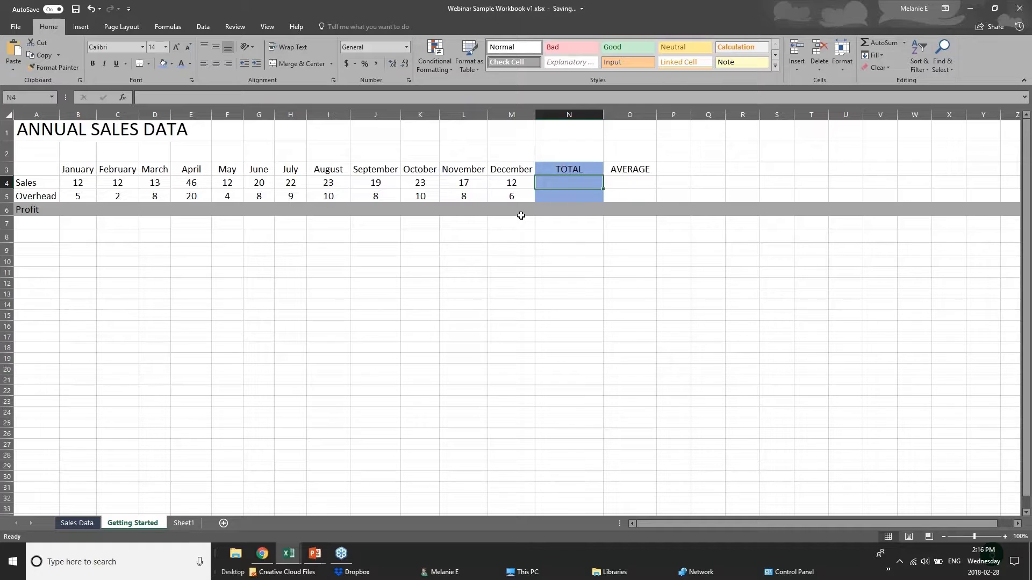
{"action": "left_click", "coordinate": [1019, 8]}
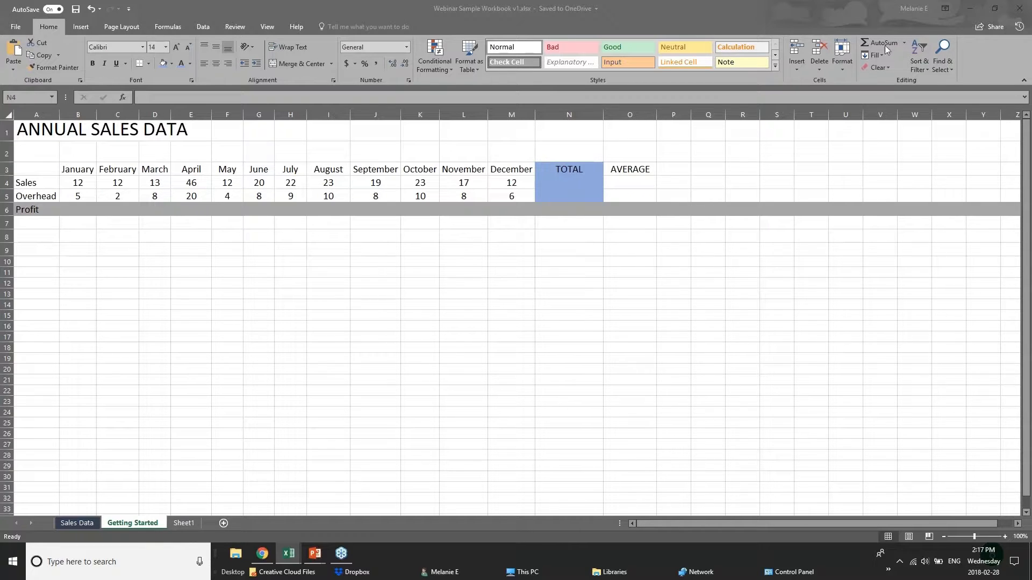
{"action": "left_click", "coordinate": [592, 185]}
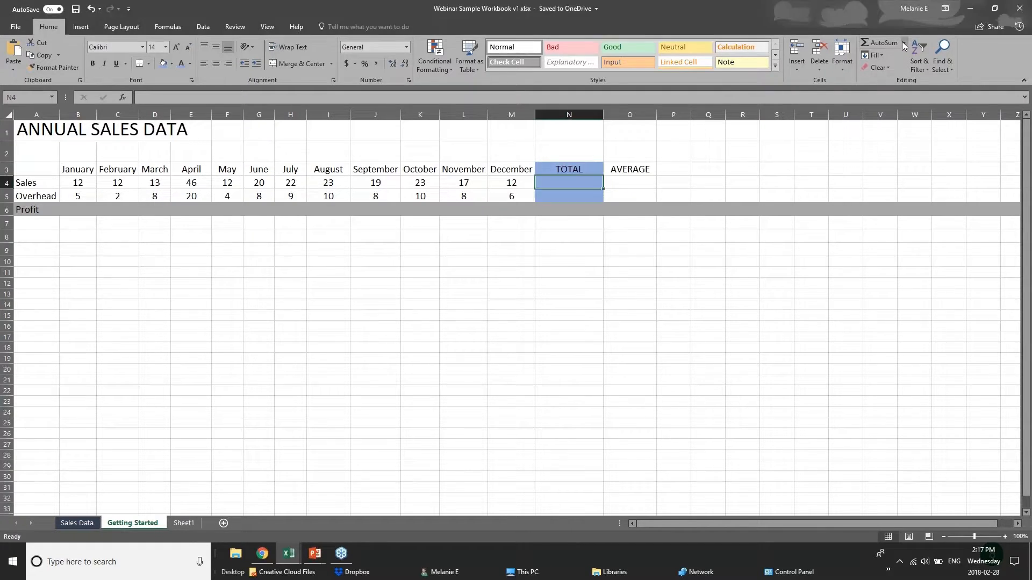
{"action": "double_click", "coordinate": [872, 43]}
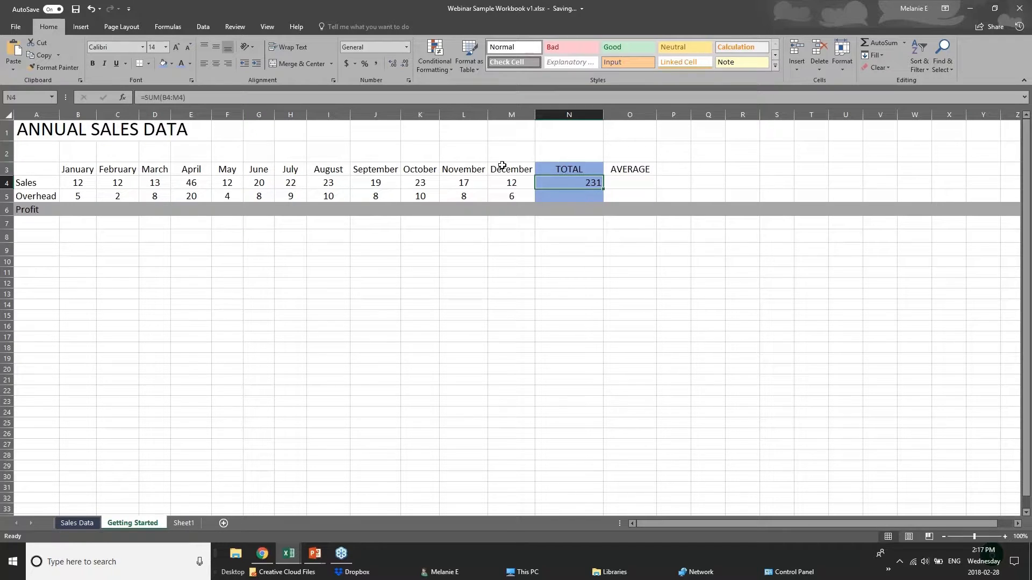
{"action": "left_click", "coordinate": [71, 183]}
{"action": "left_click_drag", "start_coordinate": [72, 183], "coordinate": [542, 184]}
{"action": "left_click", "coordinate": [542, 184]}
{"action": "key", "text": "Return"}
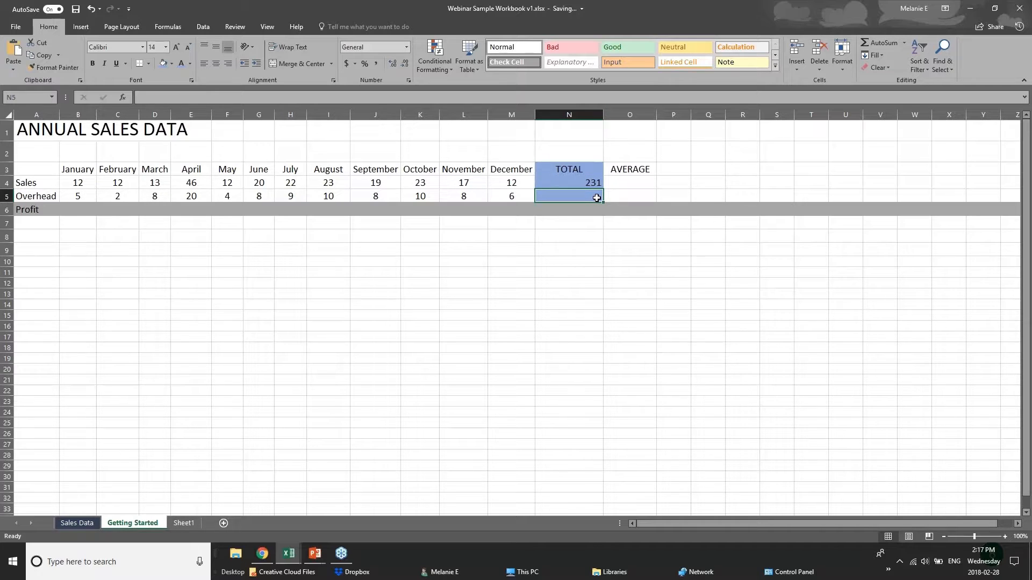
{"action": "left_click", "coordinate": [885, 43]}
{"action": "key", "text": "Delete"}
Insert =AVERAGE(B5:M5) into N5 using AutoSum's Average option
{"action": "left_click", "coordinate": [905, 44]}
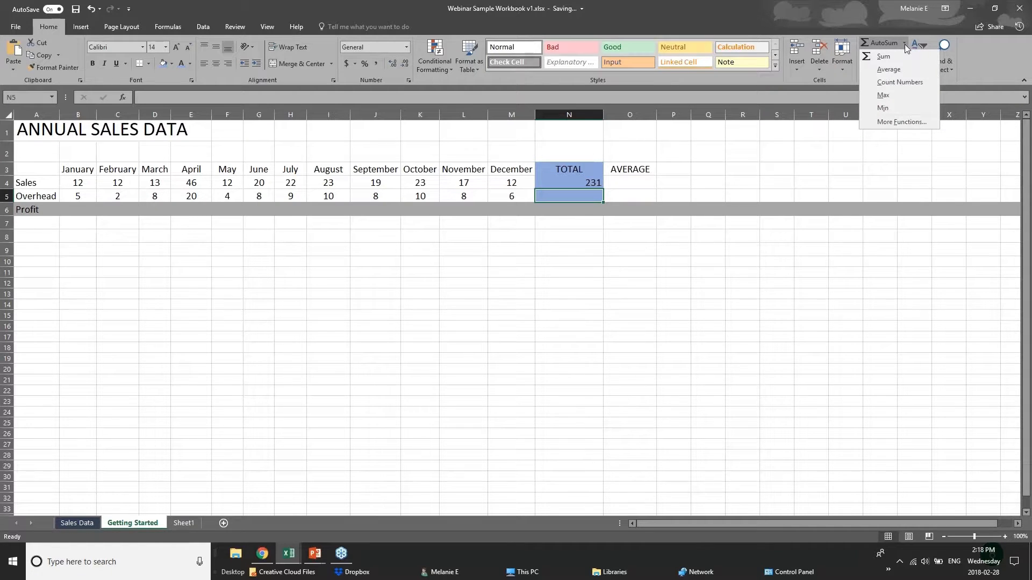
{"action": "left_click", "coordinate": [882, 69]}
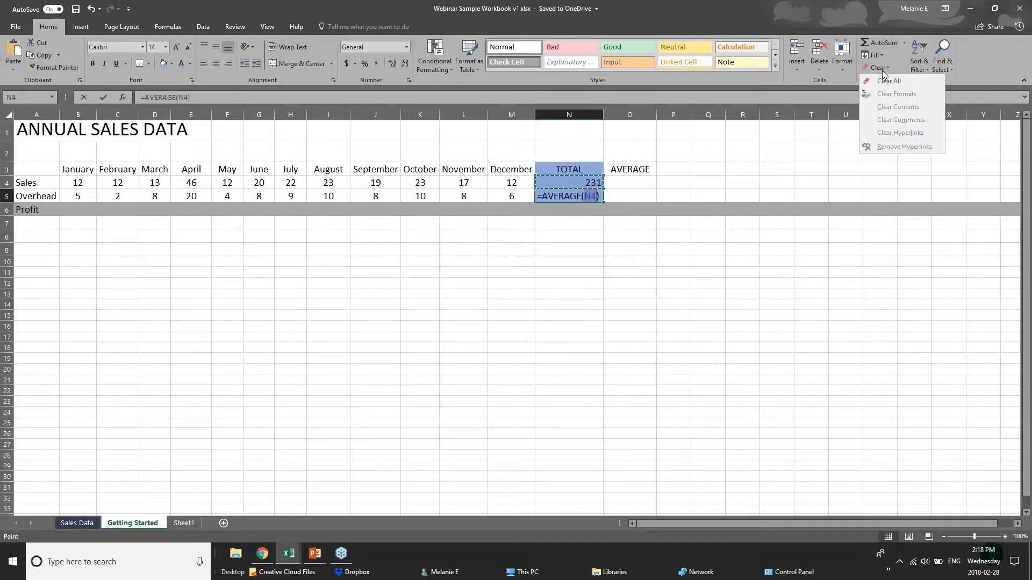
{"action": "left_click", "coordinate": [586, 196]}
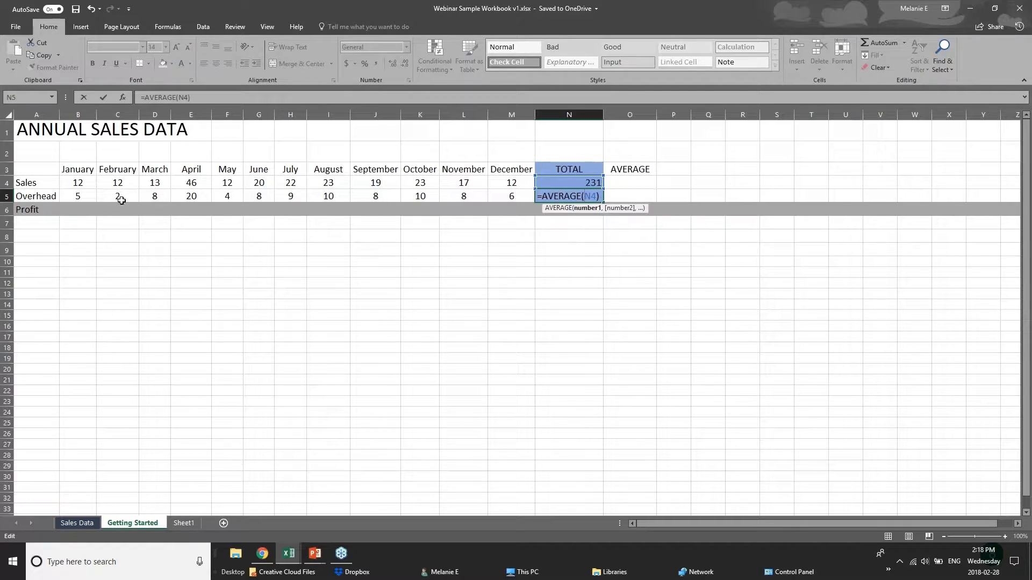
{"action": "left_click", "coordinate": [91, 197]}
{"action": "left_click_drag", "start_coordinate": [91, 196], "coordinate": [516, 195]}
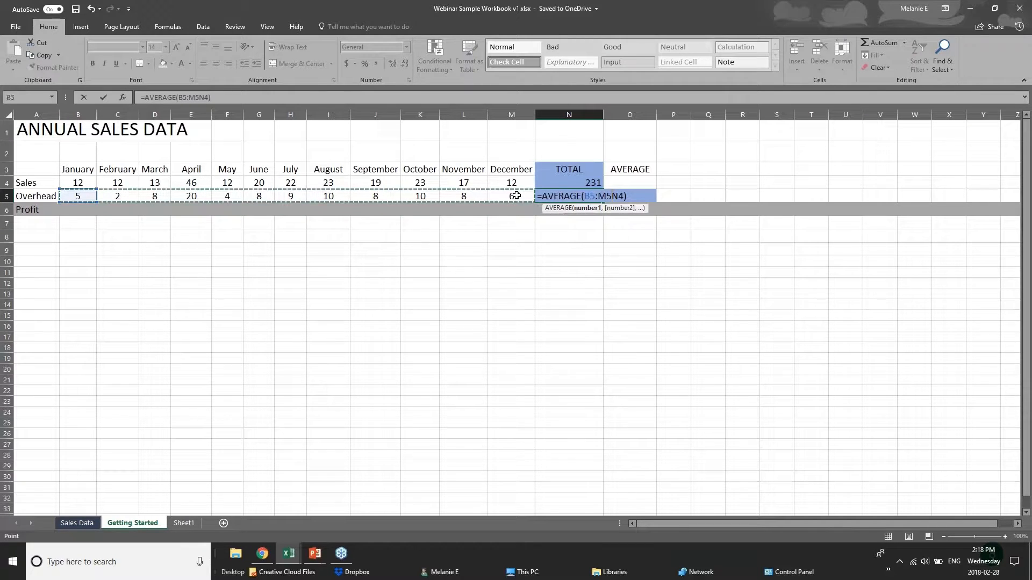
{"action": "left_click", "coordinate": [583, 208]}
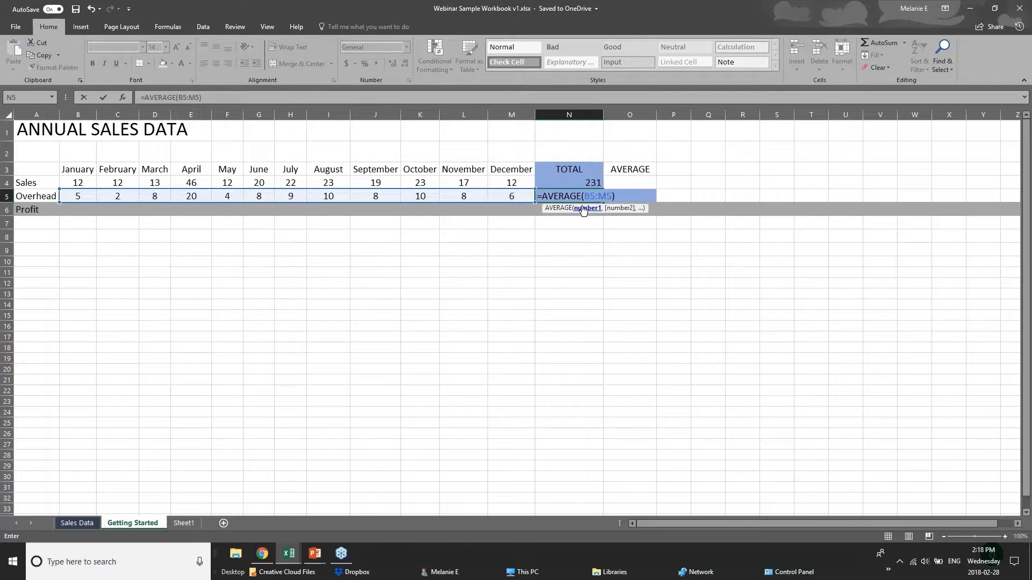
{"action": "key", "text": "Return"}
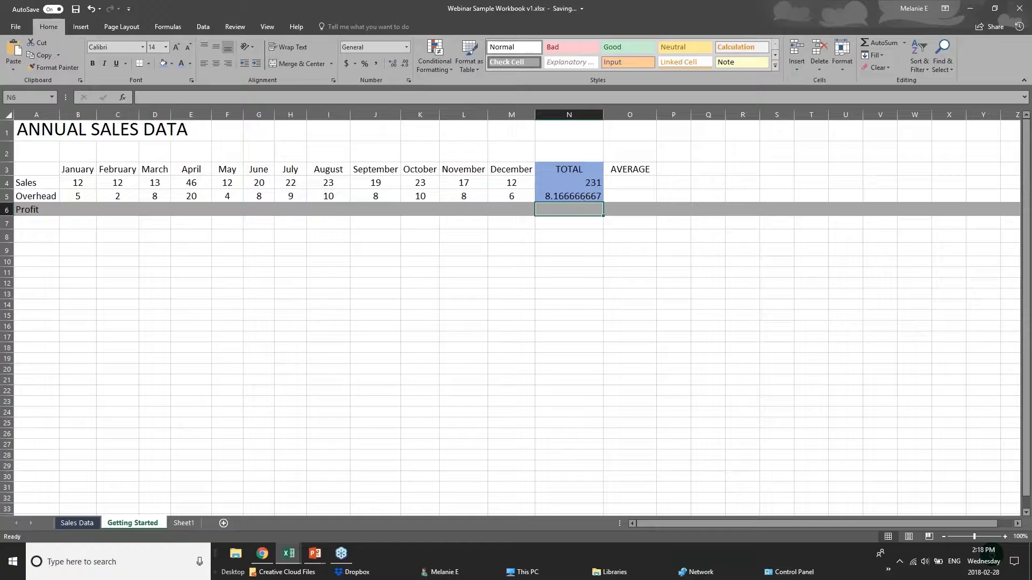
Check the average formula's B5:M5 range, then select January Sales in B4
{"action": "left_click", "coordinate": [586, 195]}
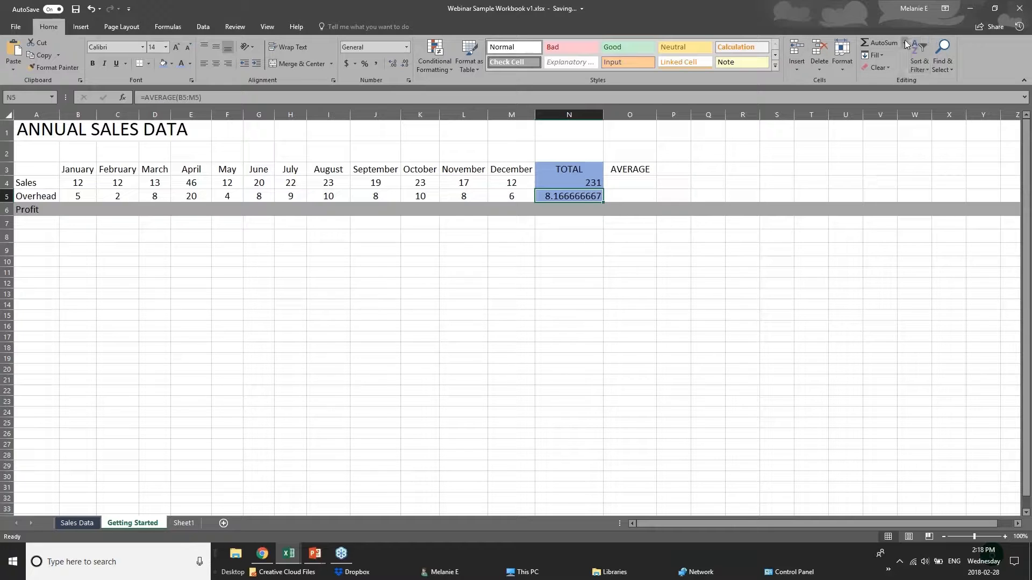
{"action": "left_click_drag", "start_coordinate": [80, 196], "coordinate": [506, 195]}
{"action": "left_click", "coordinate": [552, 198]}
{"action": "left_click", "coordinate": [73, 187]}
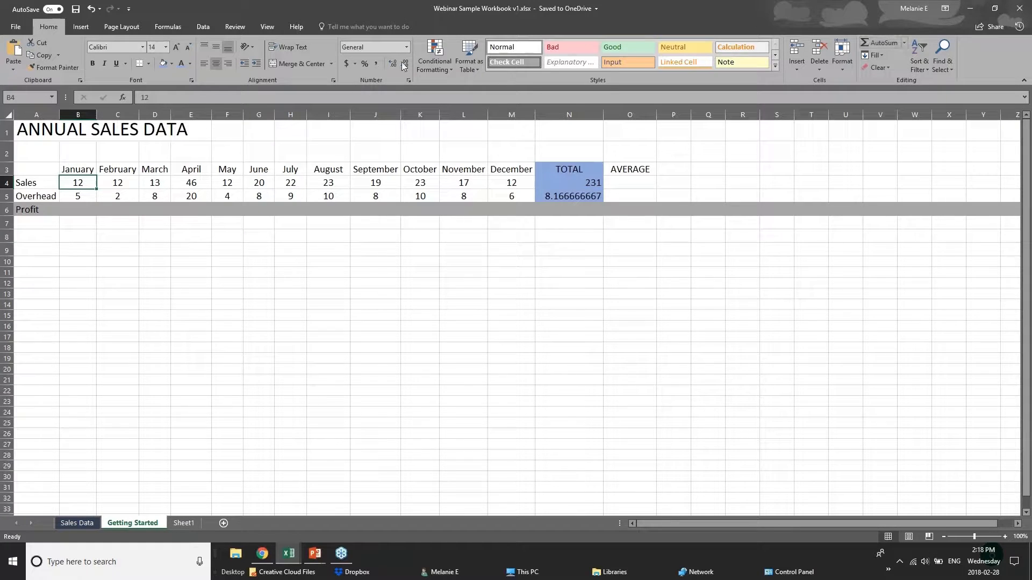
On the Formulas tab, try AutoSum in B4, undo it, and select empty cell B7
{"action": "left_click", "coordinate": [168, 27]}
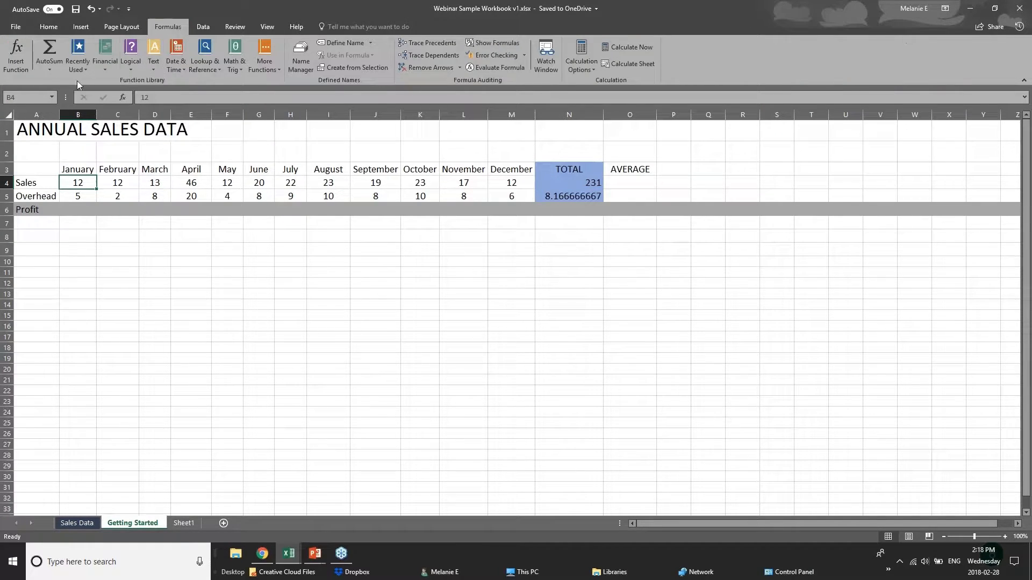
{"action": "left_click", "coordinate": [56, 71]}
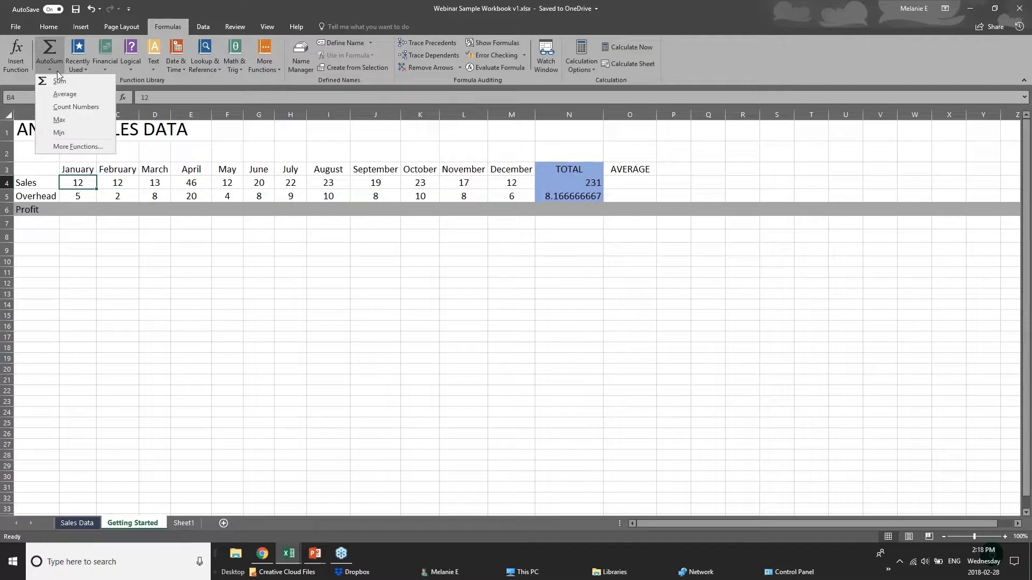
{"action": "left_click", "coordinate": [52, 47]}
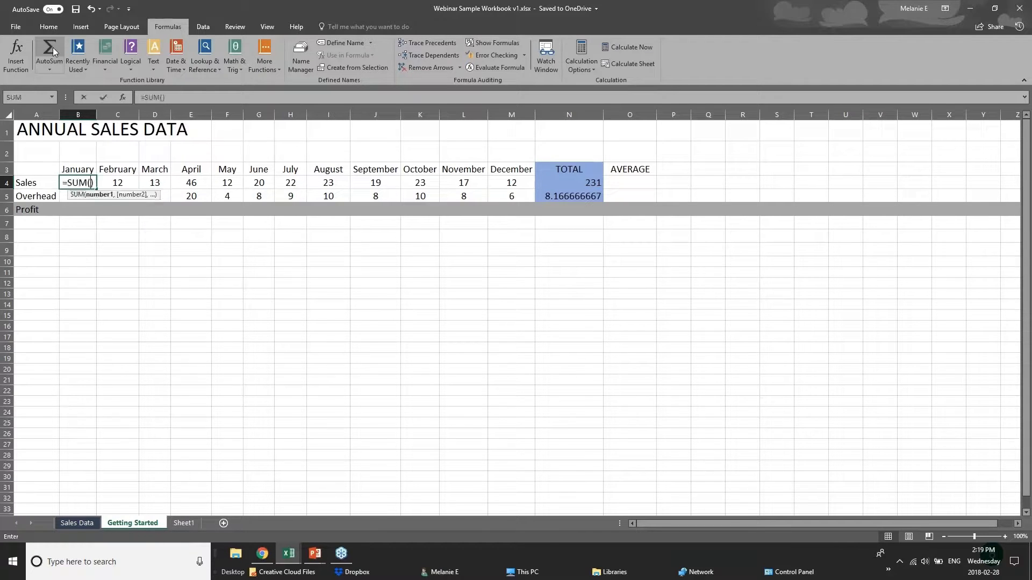
{"action": "key", "text": "ctrl+z"}
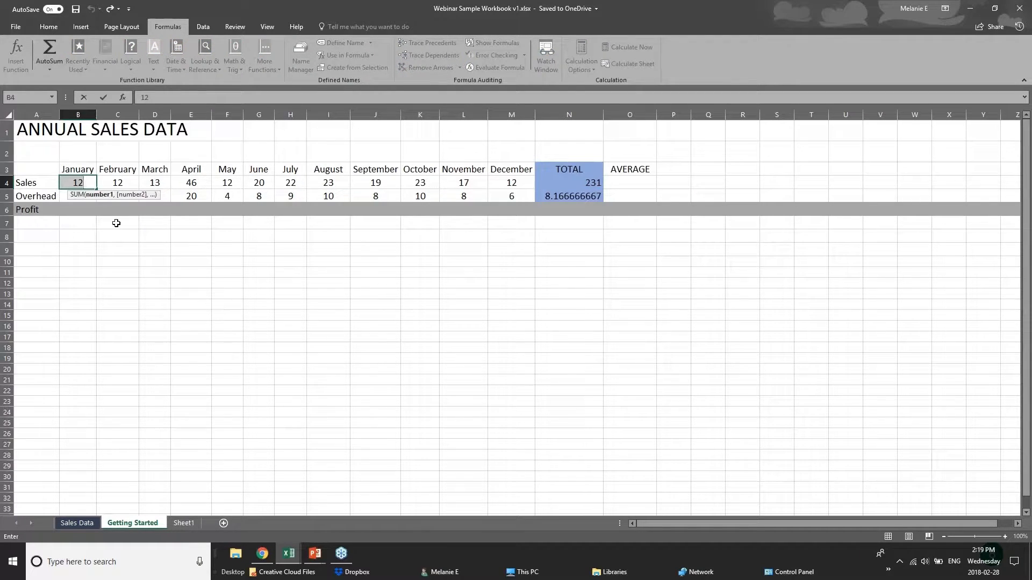
{"action": "left_click", "coordinate": [176, 283]}
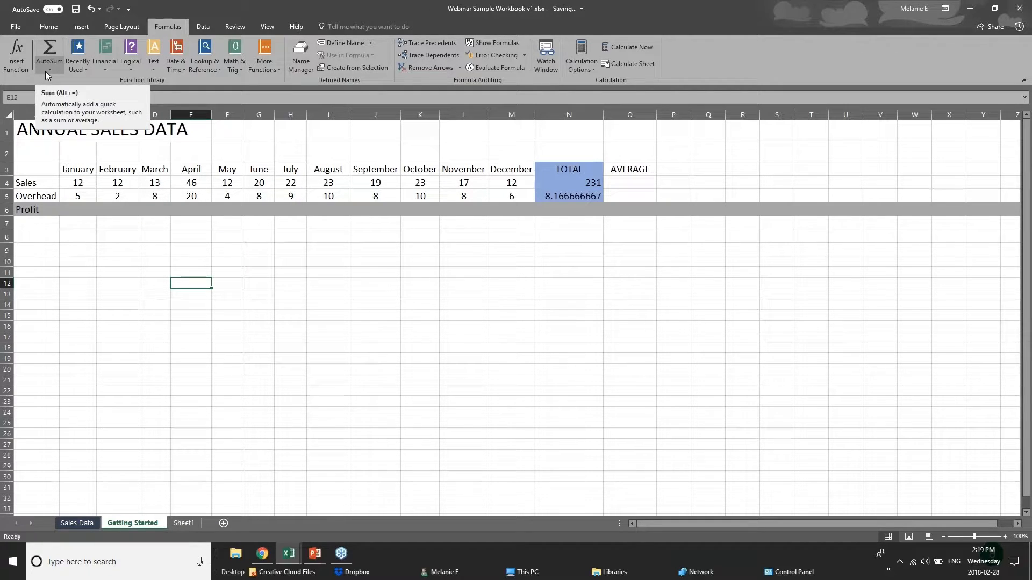
{"action": "left_click", "coordinate": [87, 224]}
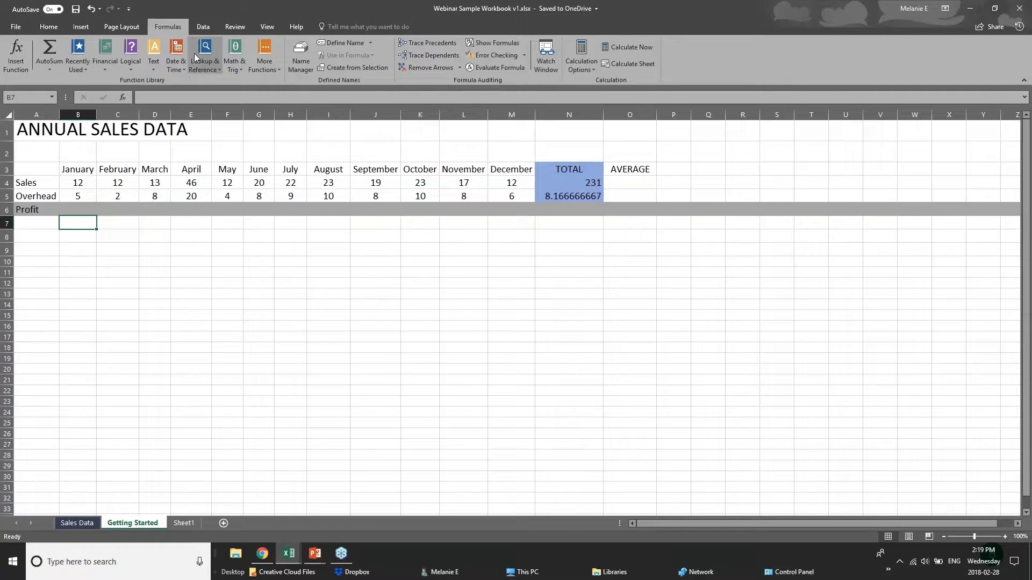
Browse the Recently Used, Logical, Text, Math & Trig, Lookup & Reference and Date & Time function lists
{"action": "left_click", "coordinate": [77, 70]}
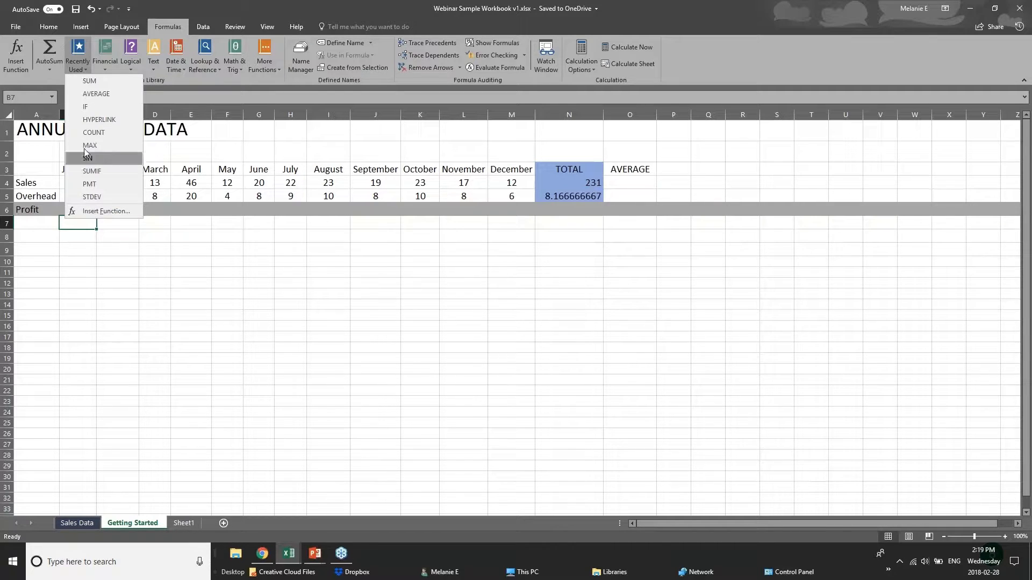
{"action": "left_click", "coordinate": [156, 70]}
{"action": "left_click", "coordinate": [130, 68]}
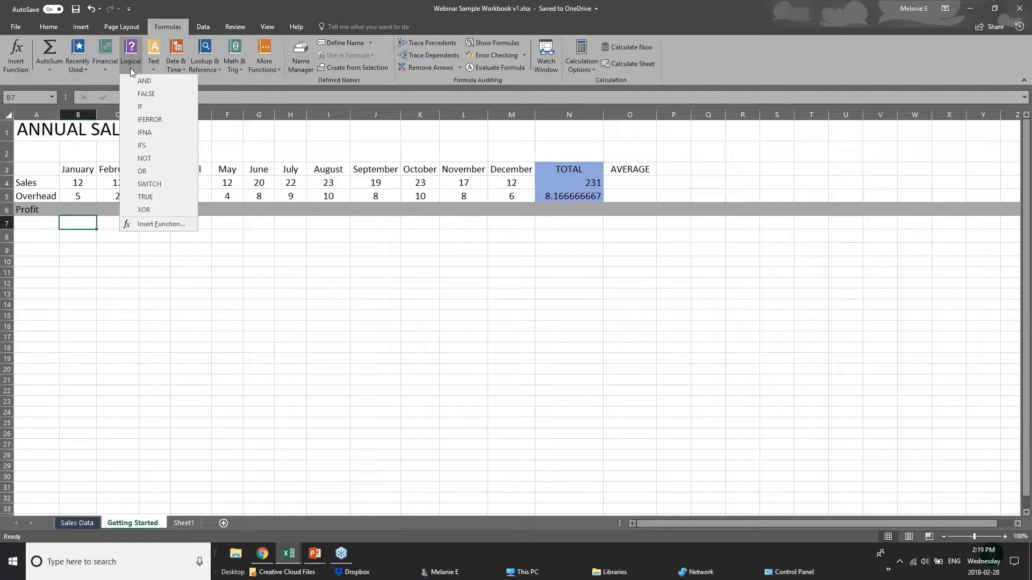
{"action": "left_click", "coordinate": [202, 80]}
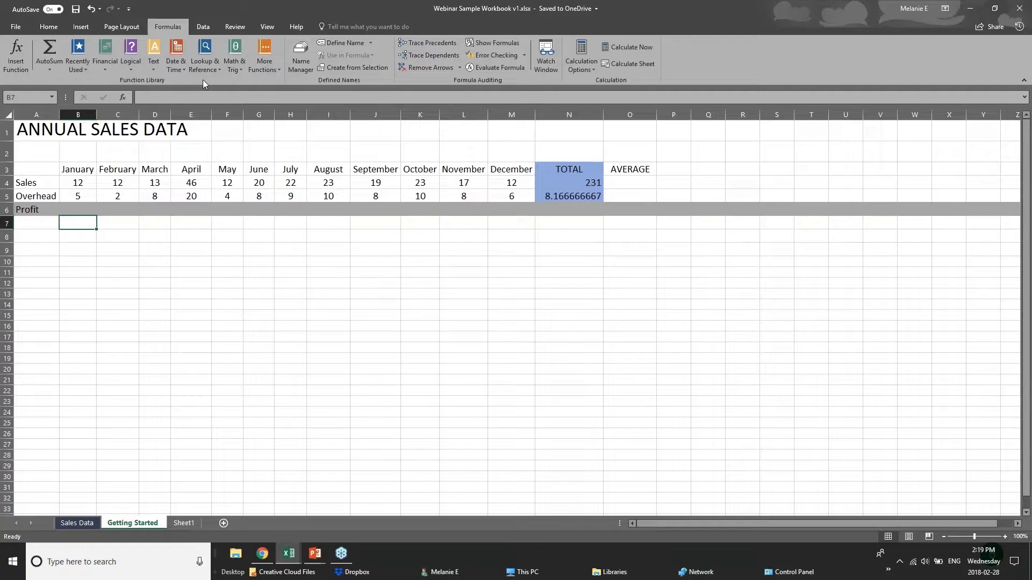
{"action": "left_click", "coordinate": [155, 72]}
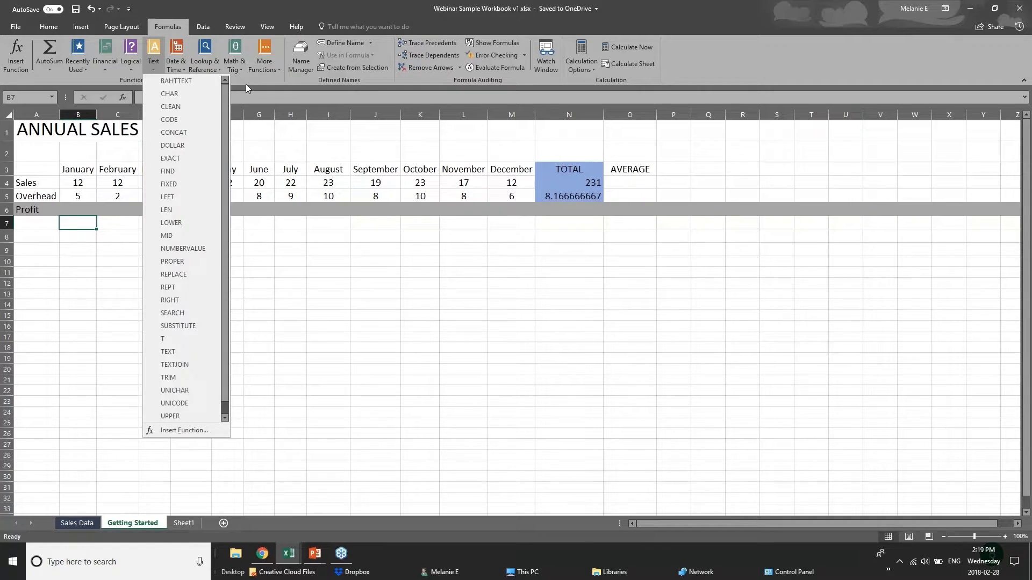
{"action": "left_click", "coordinate": [247, 85]}
{"action": "left_click", "coordinate": [236, 69]}
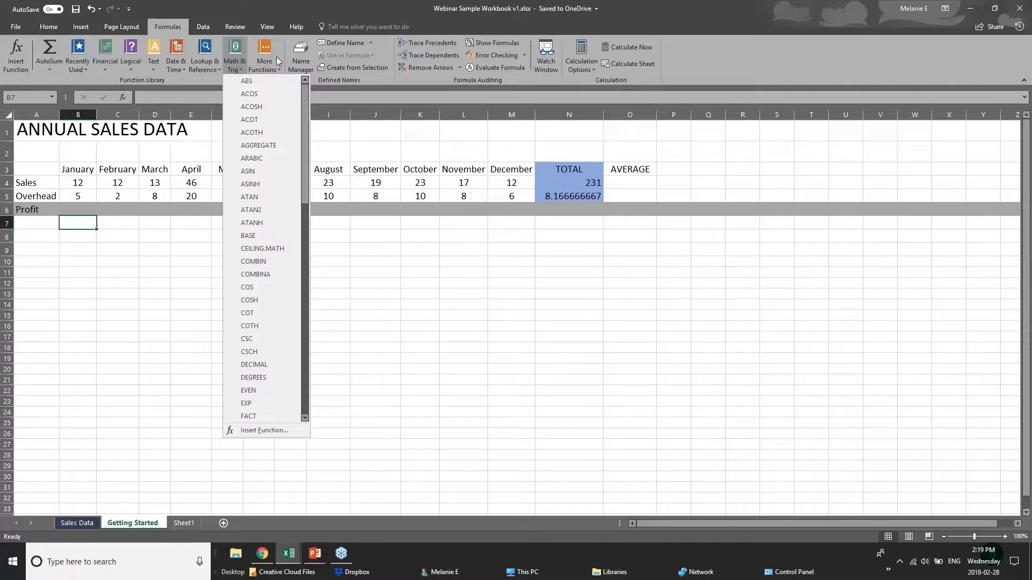
{"action": "left_click", "coordinate": [201, 70]}
{"action": "left_click", "coordinate": [202, 70]}
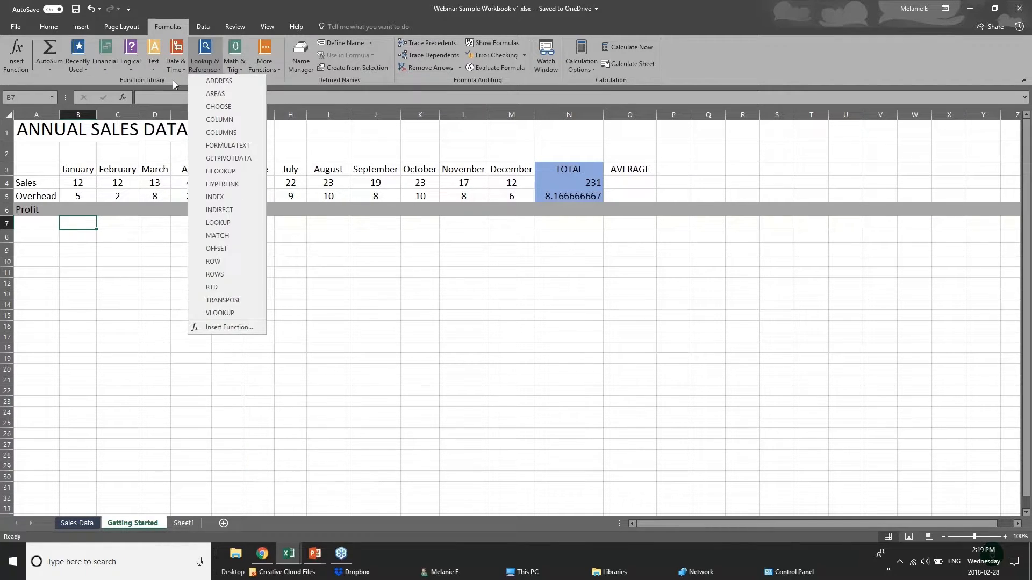
{"action": "left_click", "coordinate": [174, 70]}
{"action": "left_click", "coordinate": [175, 70]}
{"action": "left_click", "coordinate": [247, 79]}
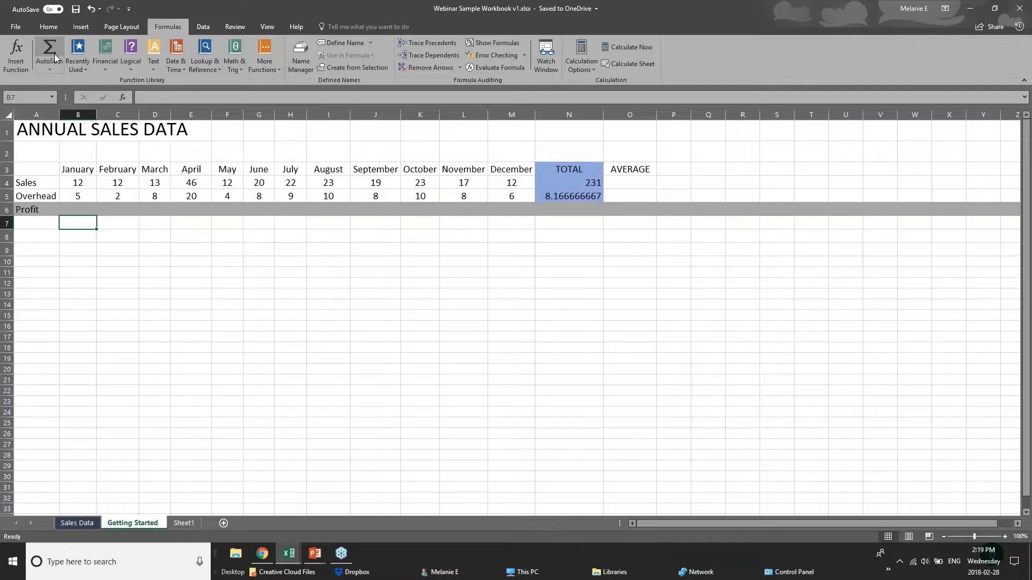
Glance at the AutoSum options, then step through cells B4, B5 and B6
{"action": "left_click", "coordinate": [56, 69]}
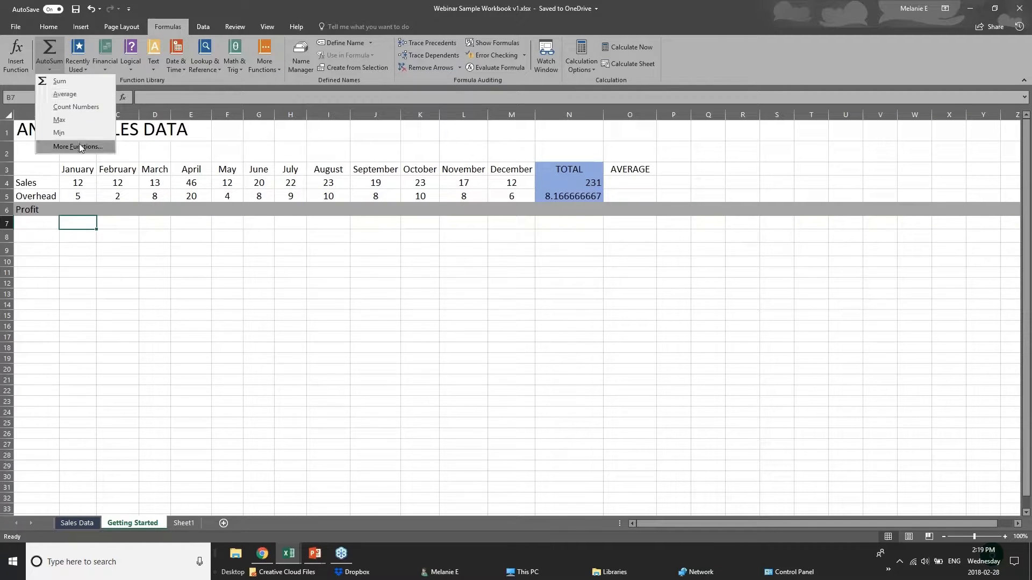
{"action": "left_click", "coordinate": [89, 219]}
{"action": "left_click", "coordinate": [85, 209]}
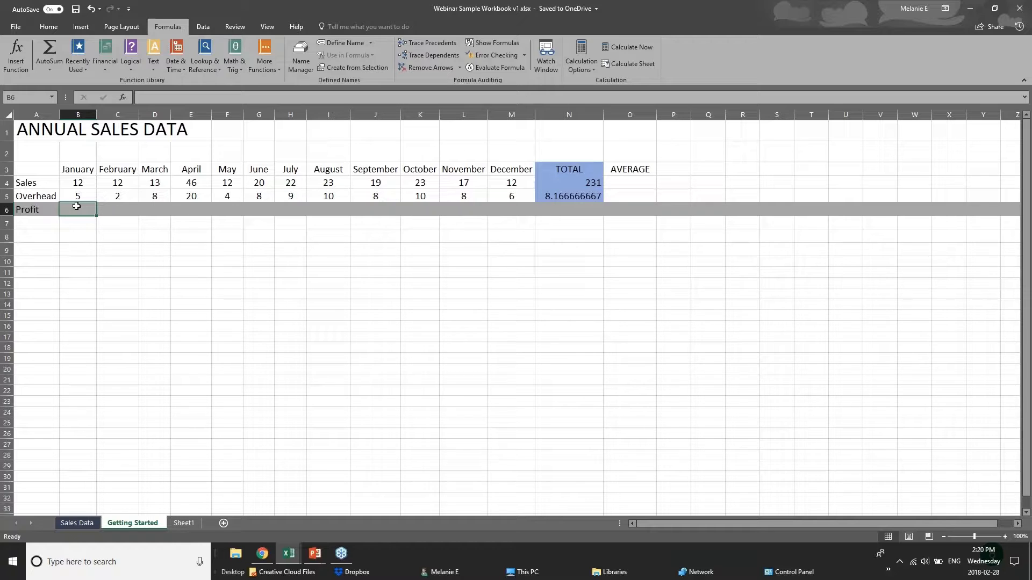
{"action": "left_click", "coordinate": [78, 186]}
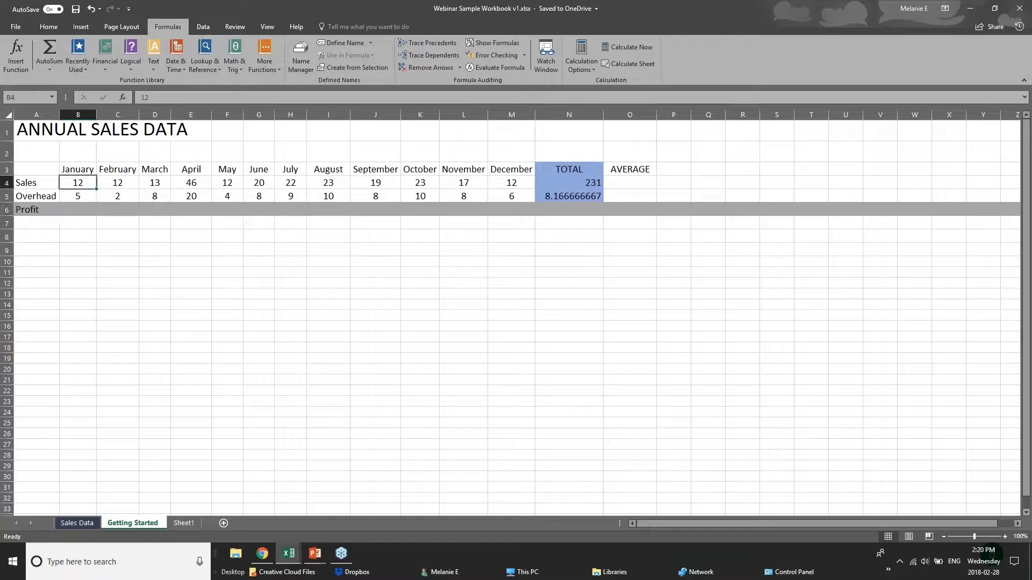
{"action": "left_click", "coordinate": [78, 195]}
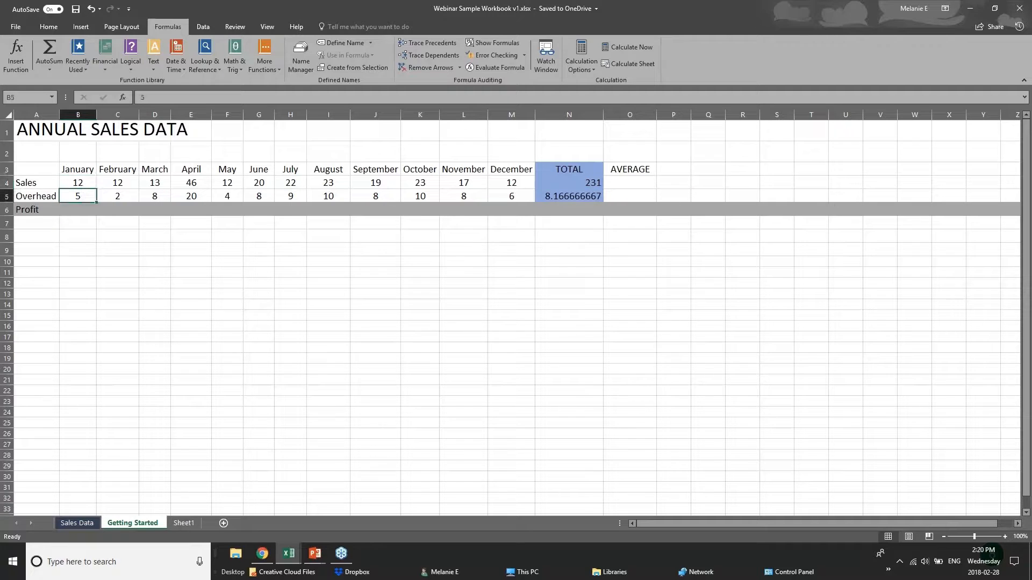
{"action": "left_click", "coordinate": [79, 209]}
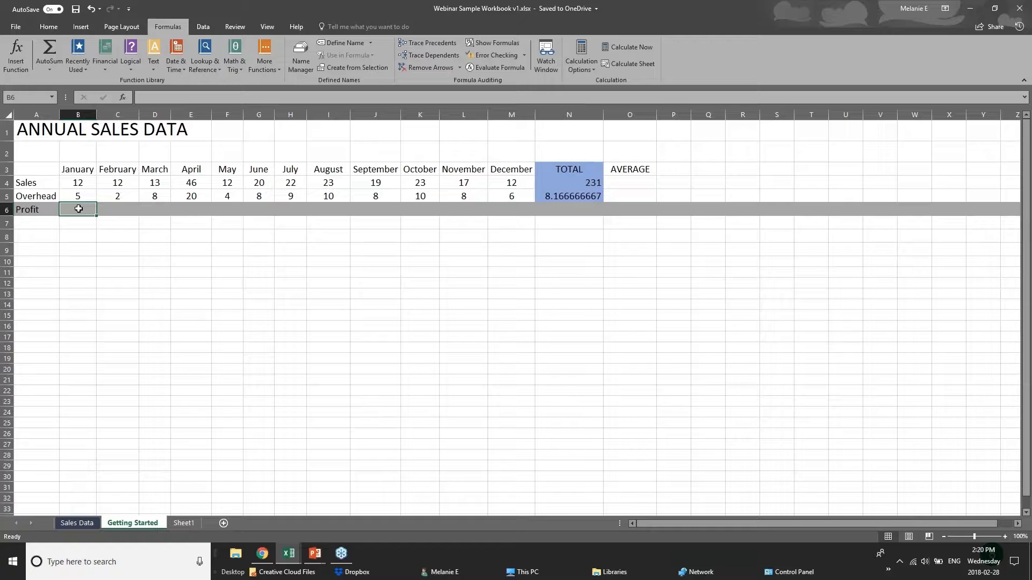
Enter =B4-B5 in B6 so January Profit shows 7
{"action": "type", "text": "="}
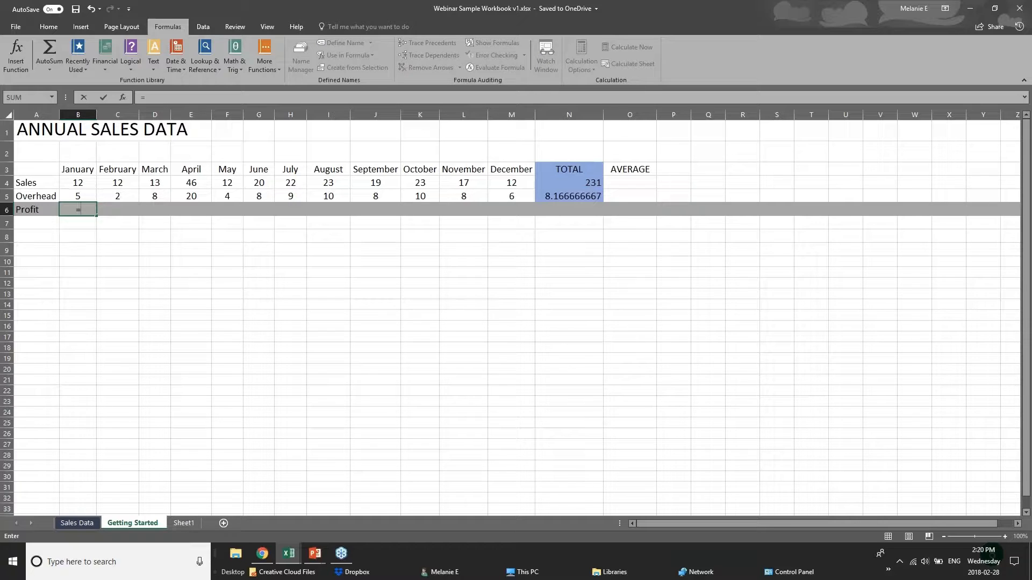
{"action": "type", "text": "su"}
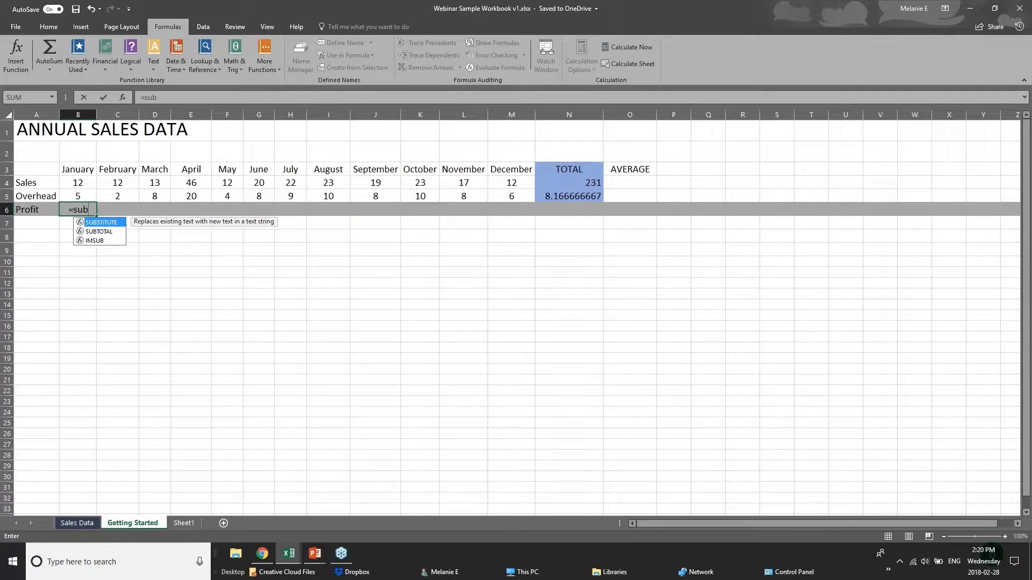
{"action": "type", "text": "b"}
{"action": "key", "text": "BackSpace"}
{"action": "key", "text": "BackSpace"}
{"action": "key", "text": "BackSpace"}
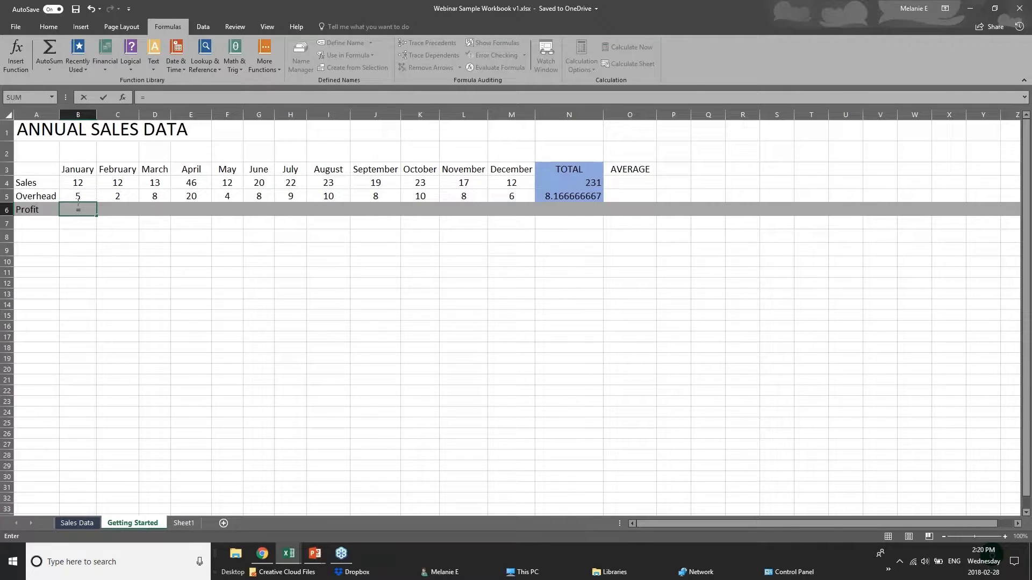
{"action": "left_click", "coordinate": [85, 181]}
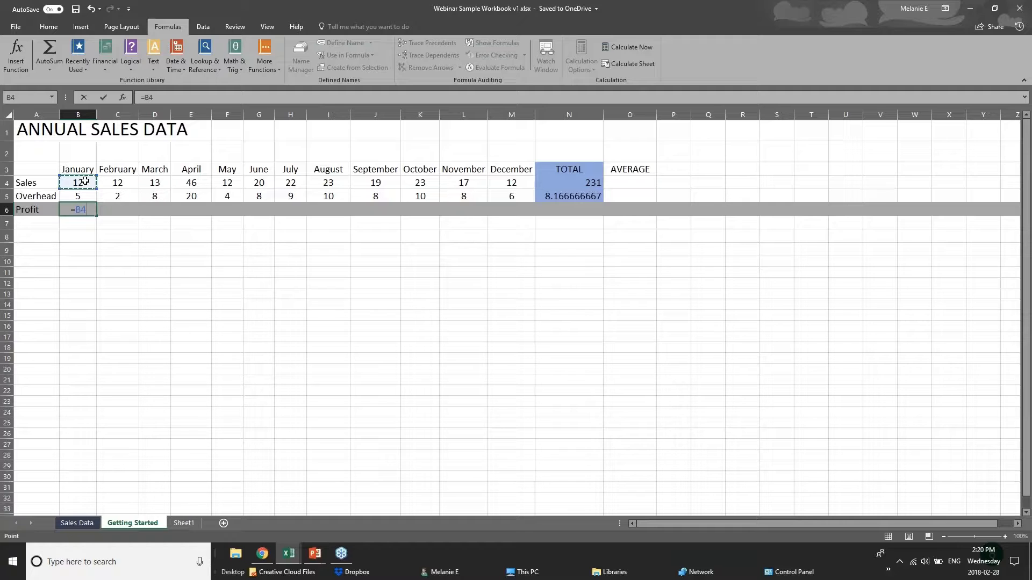
{"action": "type", "text": "-"}
{"action": "left_click", "coordinate": [88, 195]}
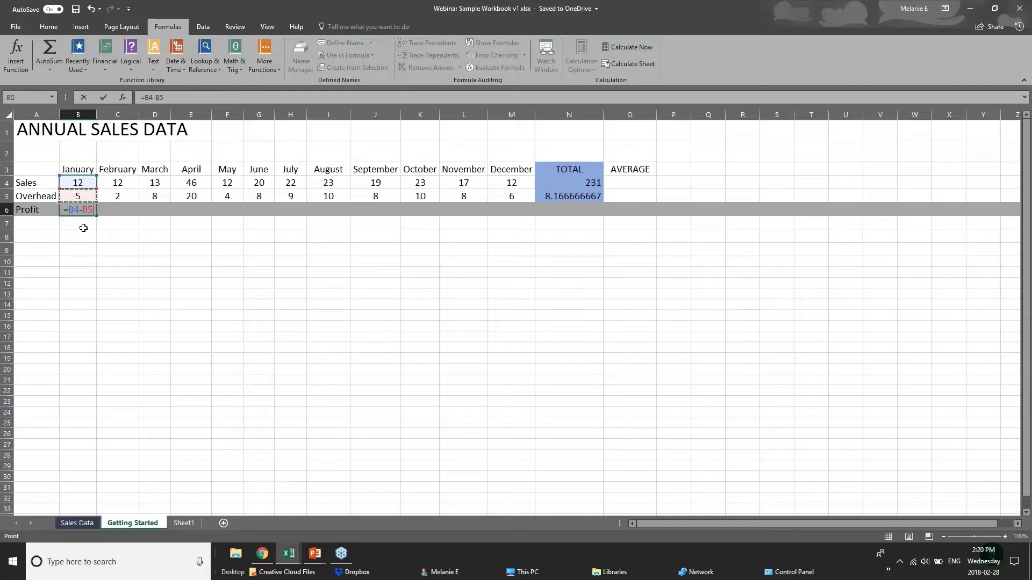
{"action": "key", "text": "Return"}
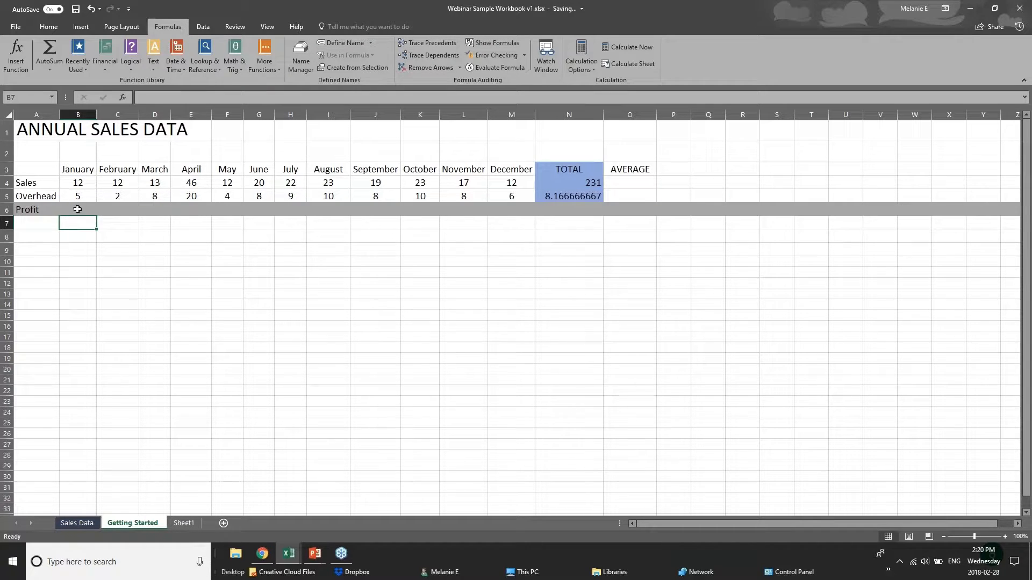
{"action": "left_click", "coordinate": [77, 209]}
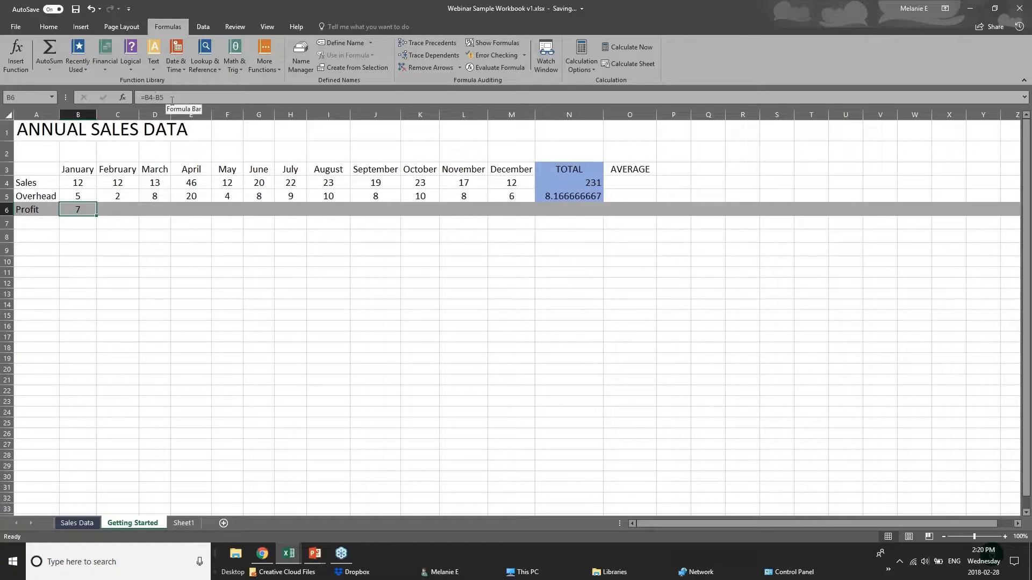
Copy the January Profit formula from B6 and paste it as a formula into C6
{"action": "left_click", "coordinate": [128, 205]}
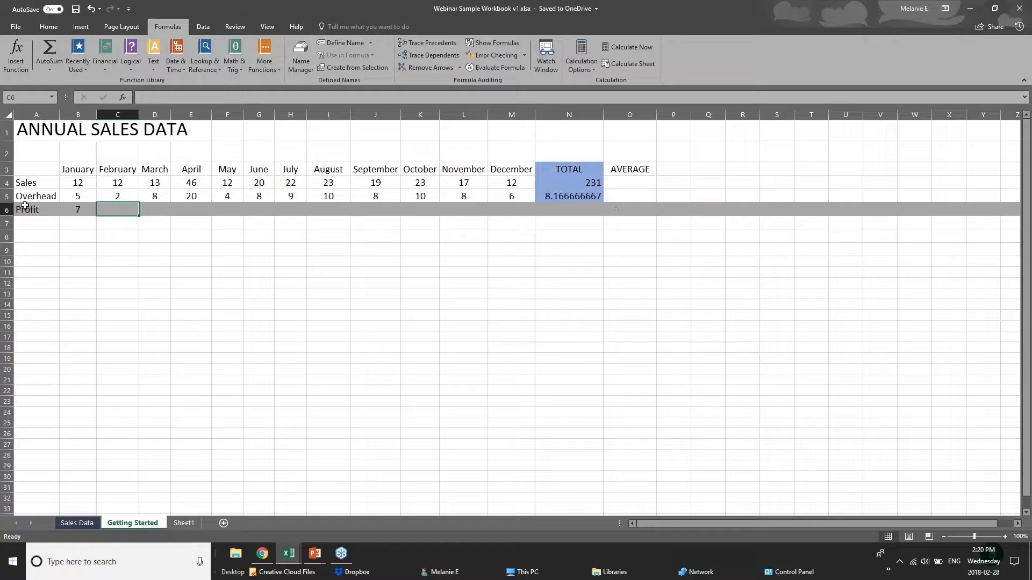
{"action": "left_click", "coordinate": [68, 210]}
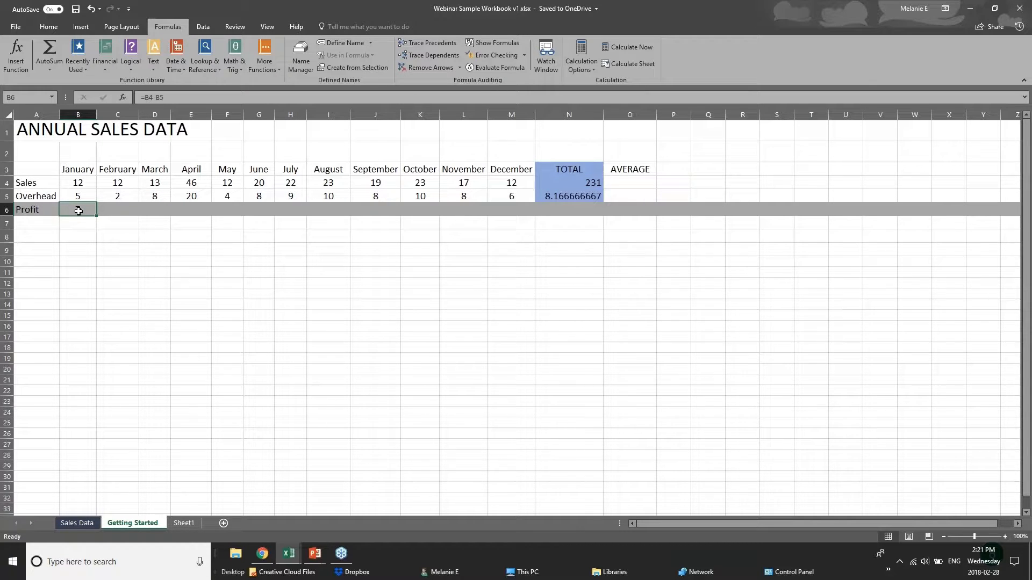
{"action": "right_click", "coordinate": [78, 211]}
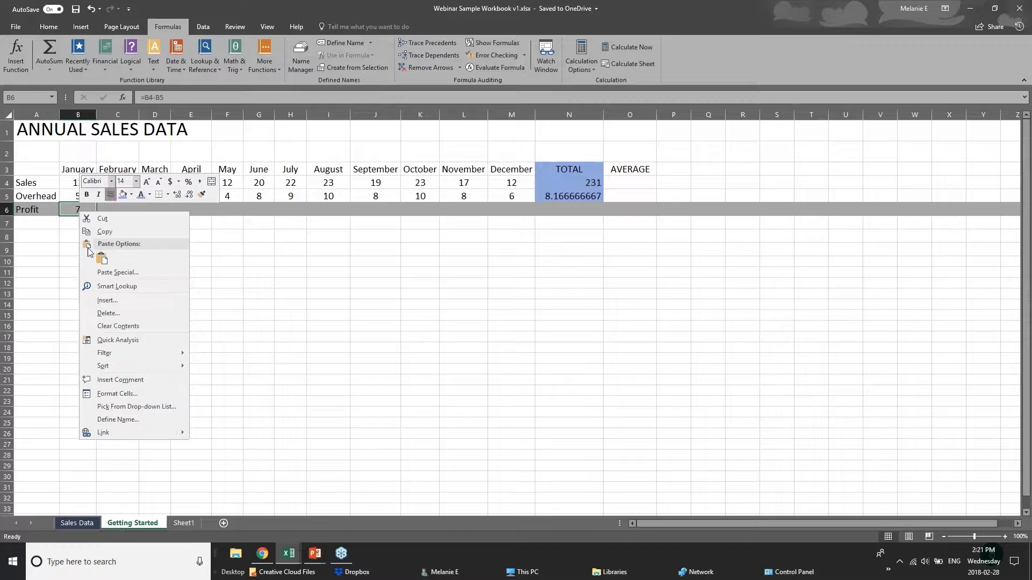
{"action": "left_click", "coordinate": [104, 231]}
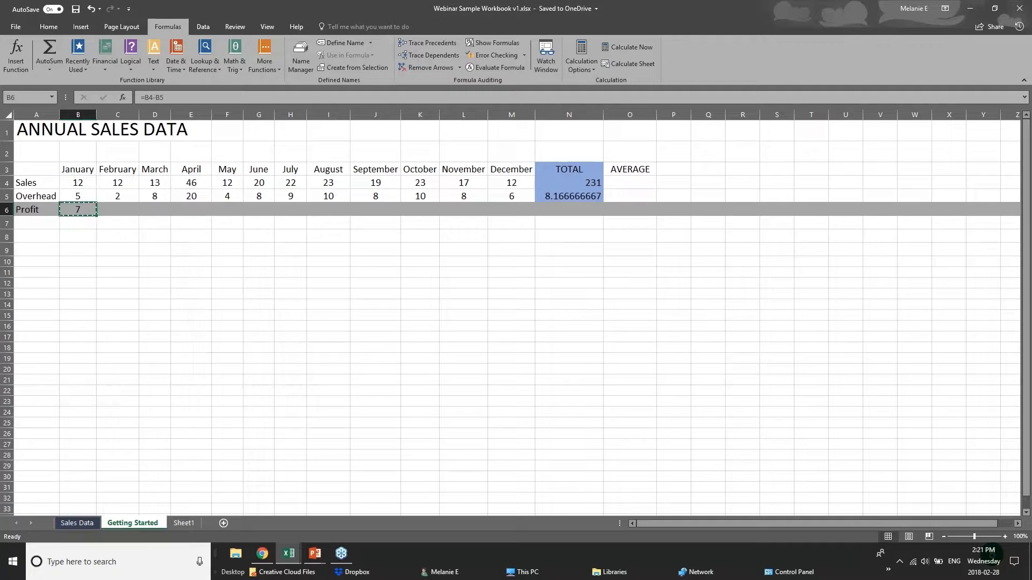
{"action": "right_click", "coordinate": [114, 210]}
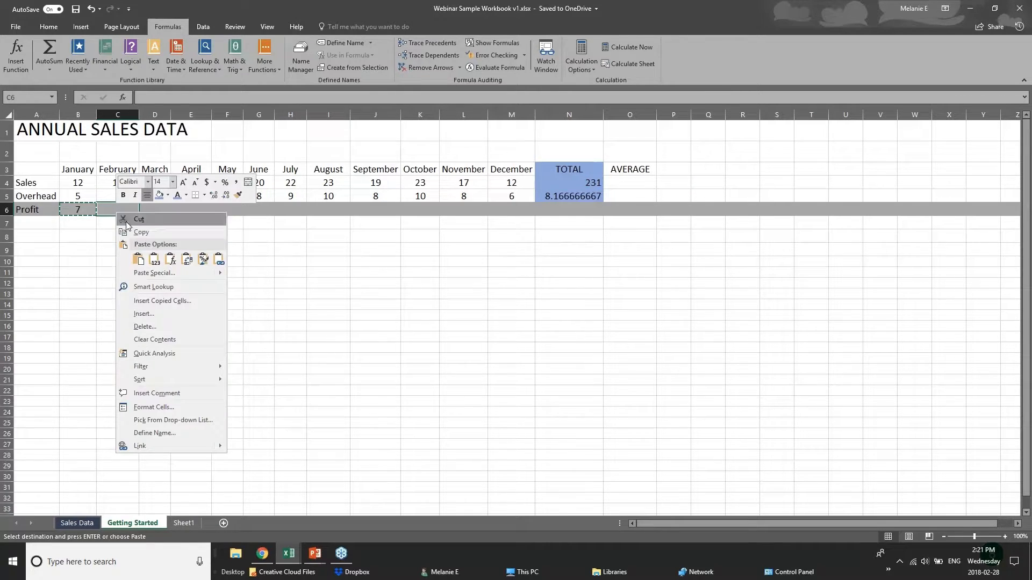
{"action": "left_click", "coordinate": [154, 260]}
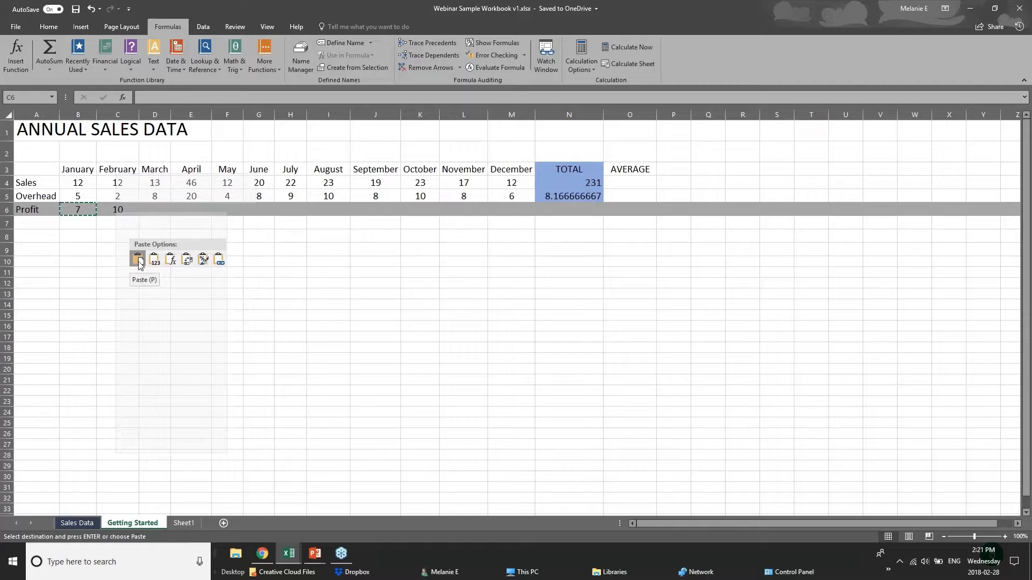
{"action": "left_click", "coordinate": [171, 262]}
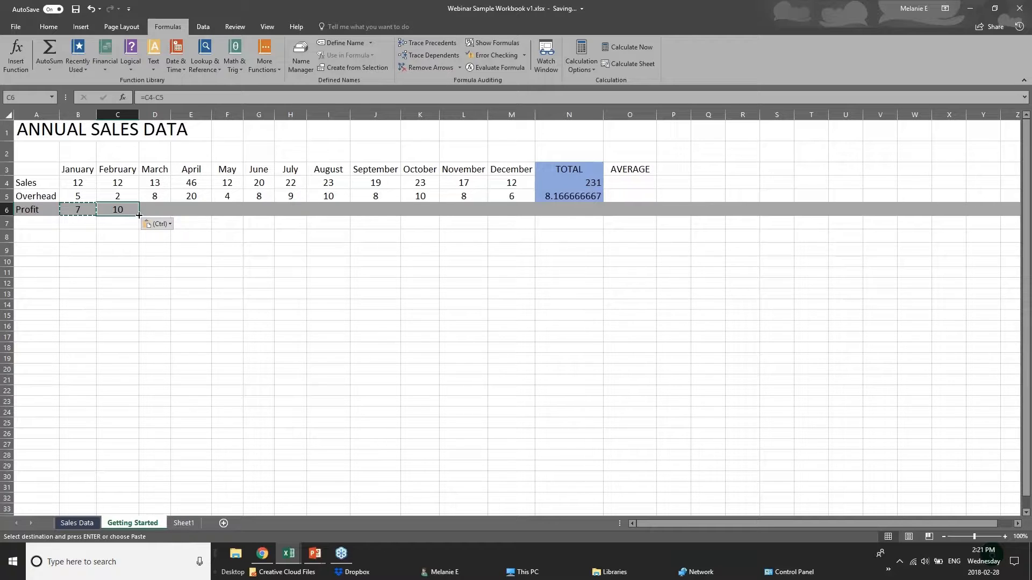
Fill the Profit formula from C6 through M6 and check the TOTAL column's Profit cell
{"action": "left_click_drag", "start_coordinate": [139, 215], "coordinate": [517, 217]}
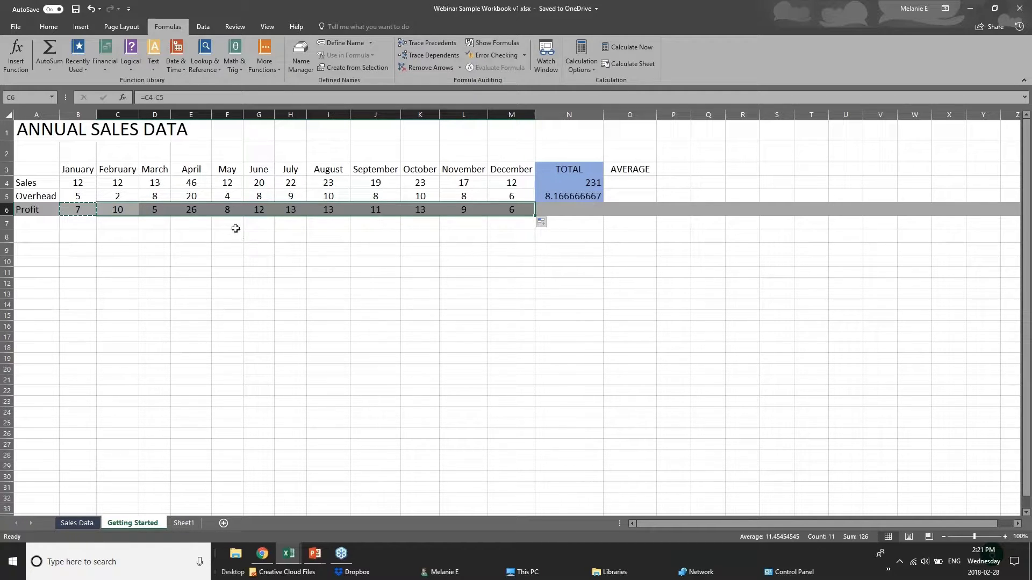
{"action": "left_click", "coordinate": [65, 179]}
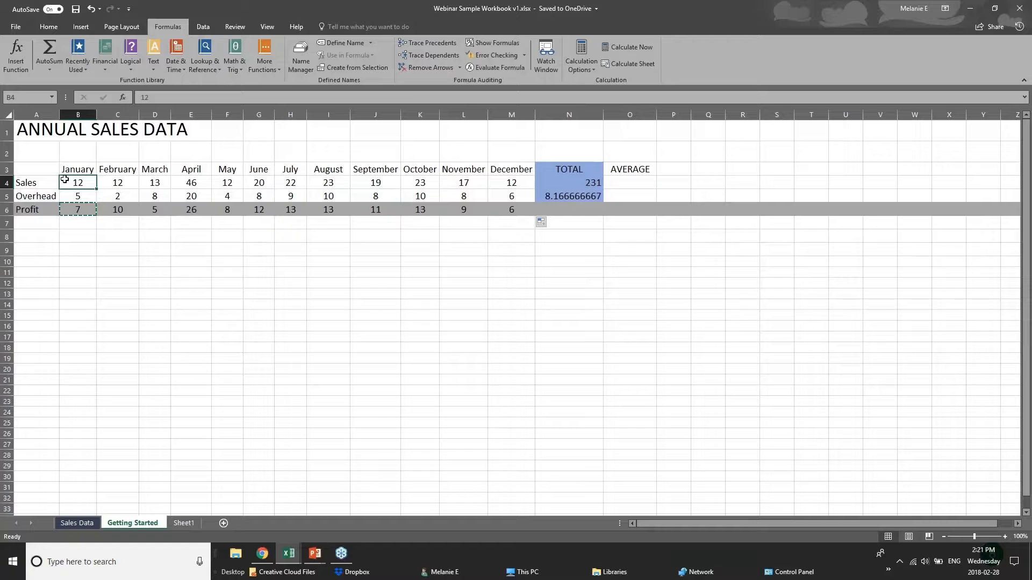
{"action": "left_click", "coordinate": [89, 220]}
{"action": "left_click", "coordinate": [589, 210]}
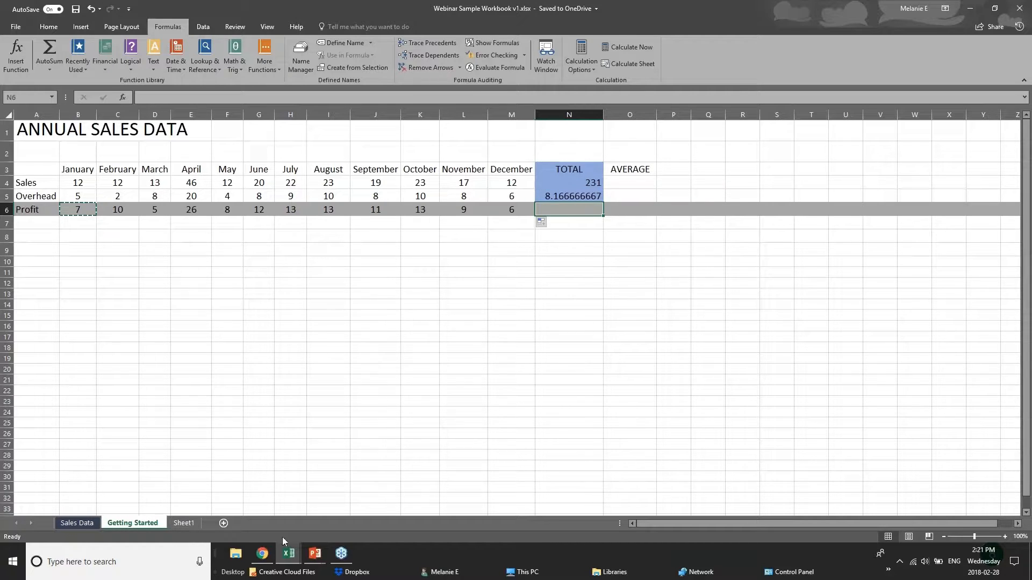
Advance the PowerPoint slide to FORMATTING WORKSHEETS, then return to the Webinar workbook
{"action": "left_click", "coordinate": [315, 554]}
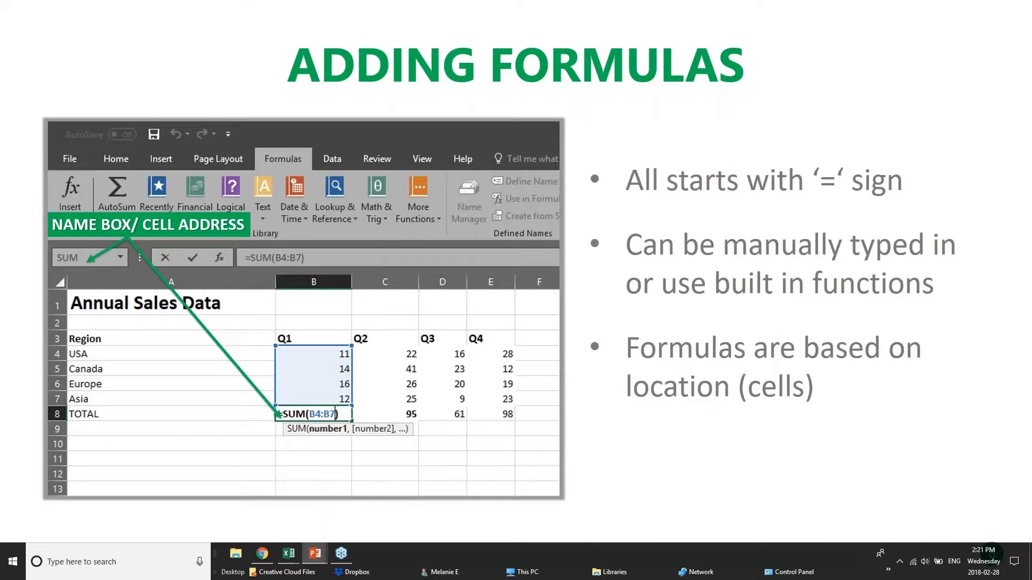
{"action": "key", "text": "Right"}
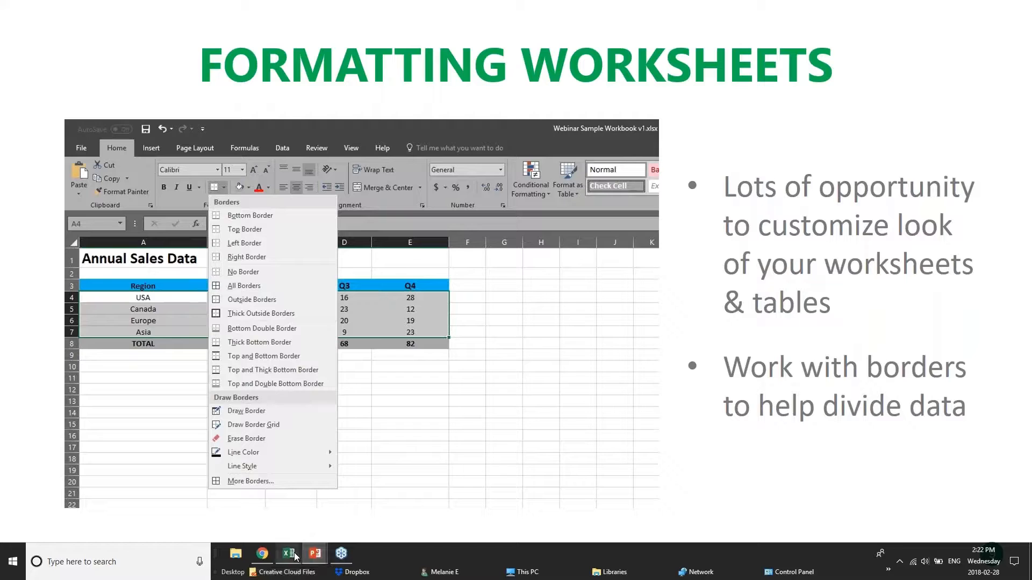
{"action": "mouse_move", "coordinate": [289, 554]}
{"action": "left_click", "coordinate": [399, 496]}
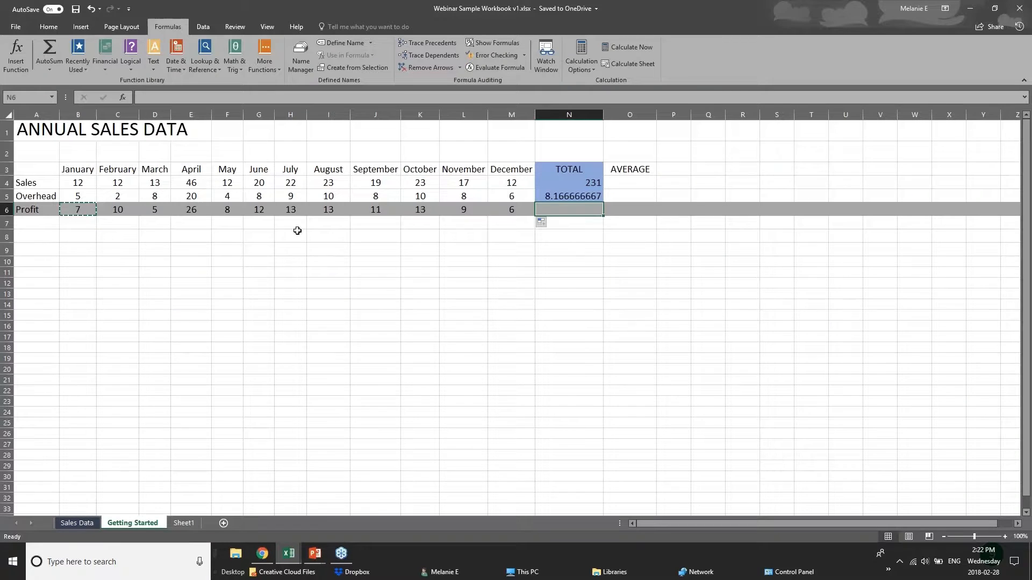
Switch to the Sales Data sheet, then open pivotTables.xlsx and scroll through its records
{"action": "left_click", "coordinate": [299, 248]}
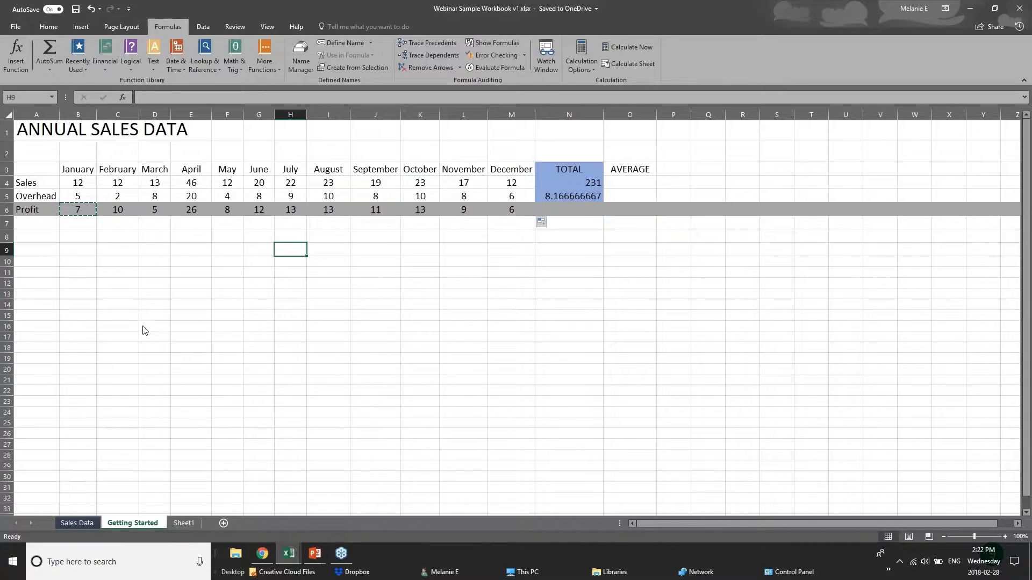
{"action": "left_click", "coordinate": [77, 523]}
{"action": "left_click", "coordinate": [289, 554]}
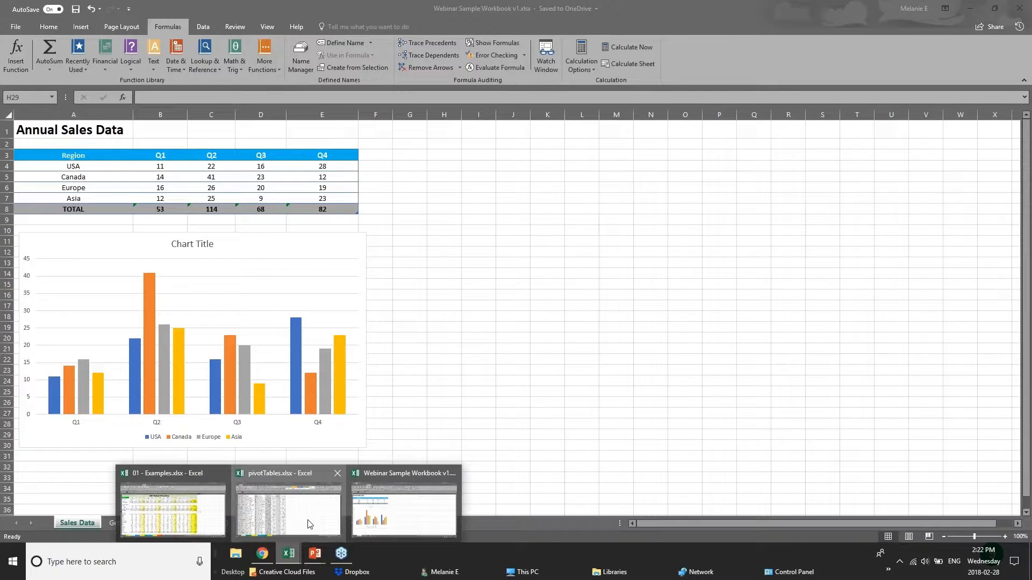
{"action": "left_click", "coordinate": [308, 525]}
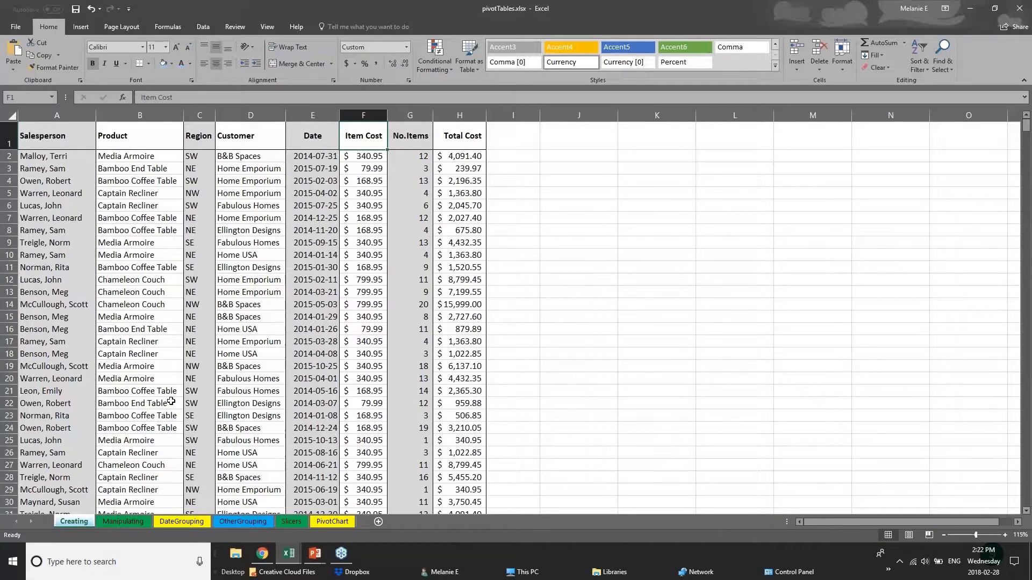
{"action": "scroll", "coordinate": [171, 401], "scroll_direction": "down", "scroll_amount": 1}
{"action": "scroll", "coordinate": [171, 401], "scroll_direction": "down", "scroll_amount": 20}
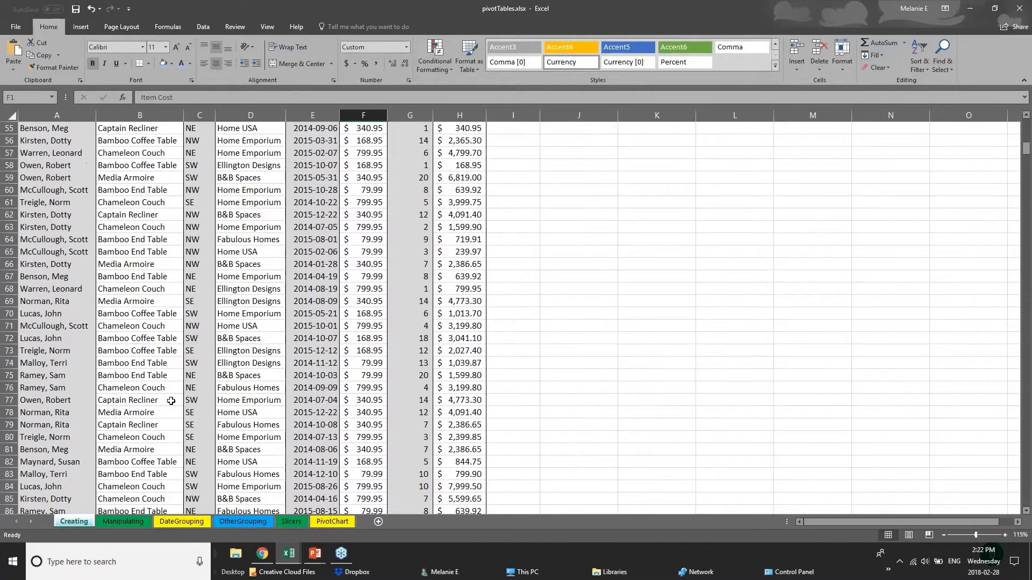
{"action": "scroll", "coordinate": [202, 355], "scroll_direction": "up", "scroll_amount": 20}
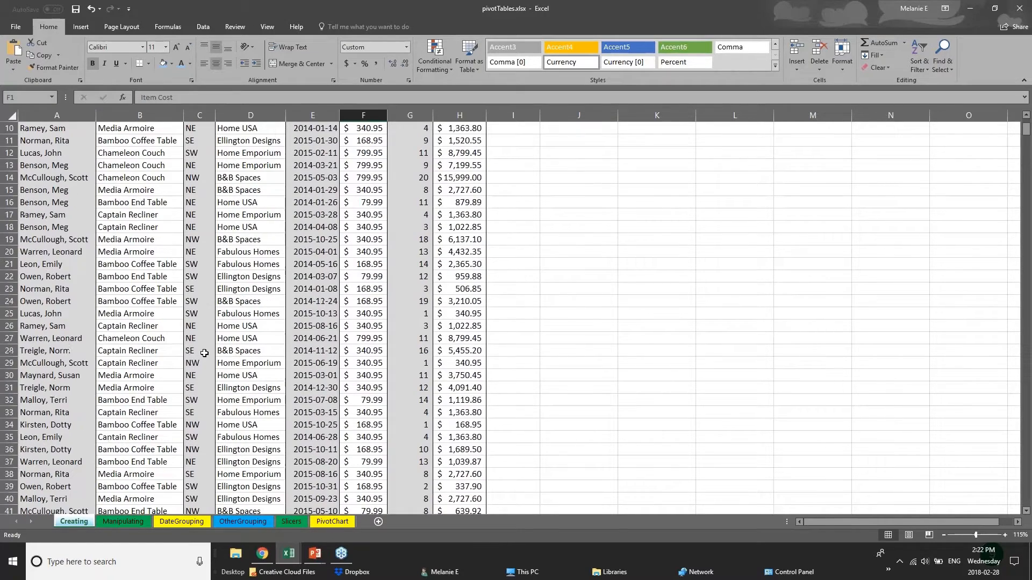
{"action": "scroll", "coordinate": [204, 353], "scroll_direction": "up", "scroll_amount": 3}
{"action": "left_click", "coordinate": [61, 170]}
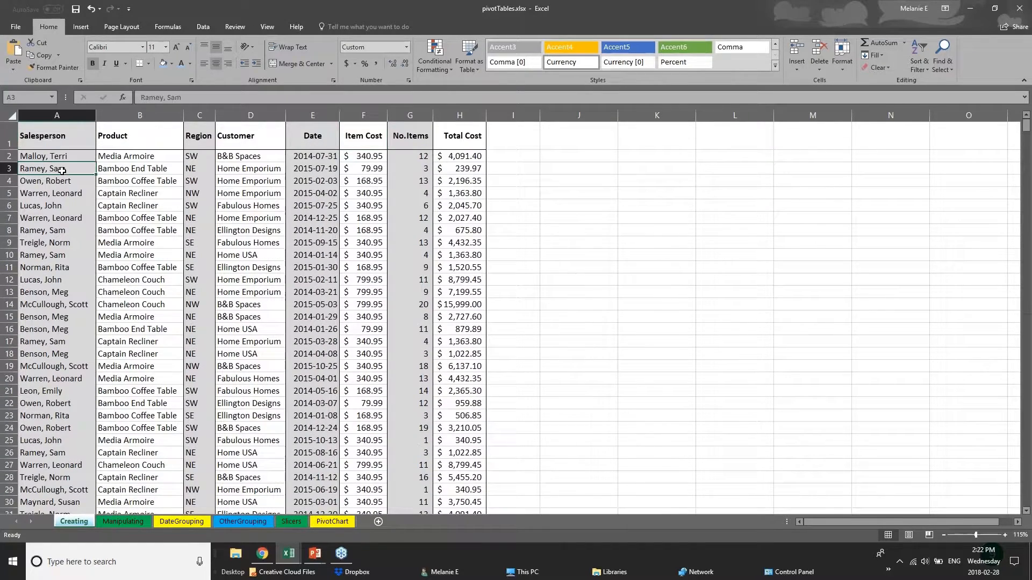
Select the Salesperson, Product, Region, Customer, Date, Item Cost, No.Items and Total Cost columns in turn
{"action": "left_click", "coordinate": [60, 140]}
{"action": "left_click", "coordinate": [57, 112]}
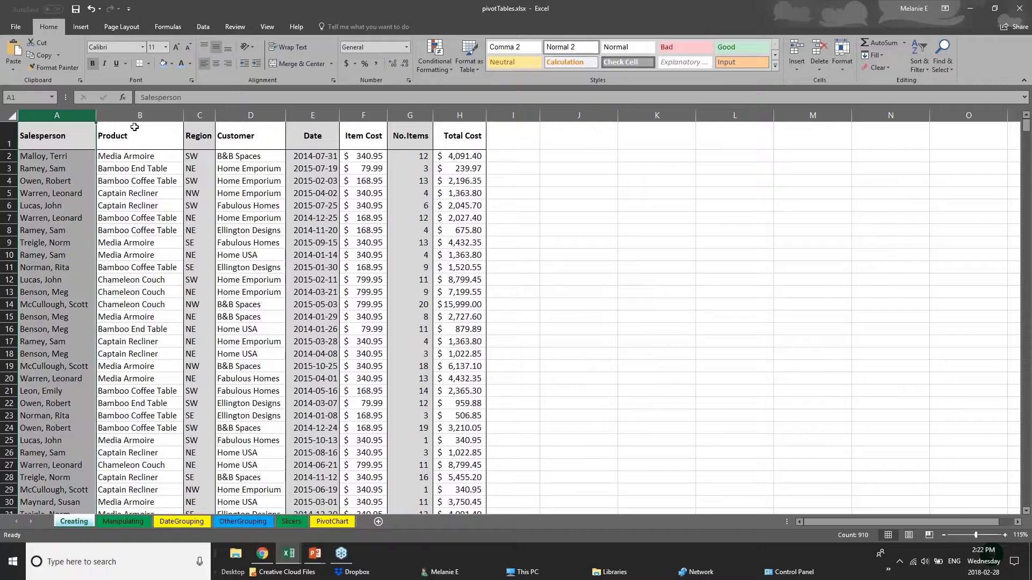
{"action": "left_click", "coordinate": [141, 111]}
{"action": "left_click", "coordinate": [200, 111]}
{"action": "left_click", "coordinate": [250, 111]}
{"action": "left_click", "coordinate": [310, 111]}
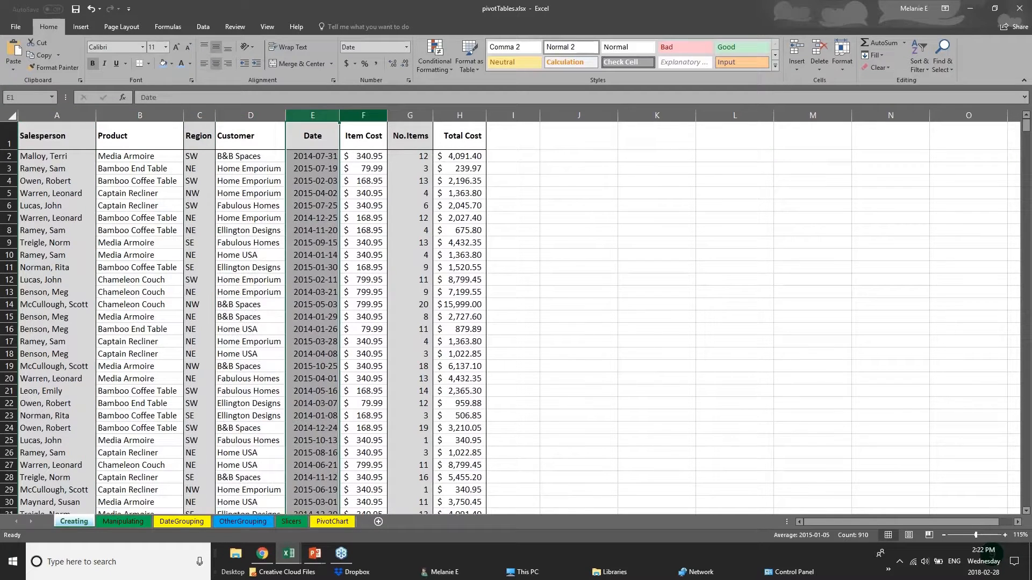
{"action": "left_click", "coordinate": [357, 111]}
{"action": "left_click", "coordinate": [409, 114]}
{"action": "left_click", "coordinate": [460, 114]}
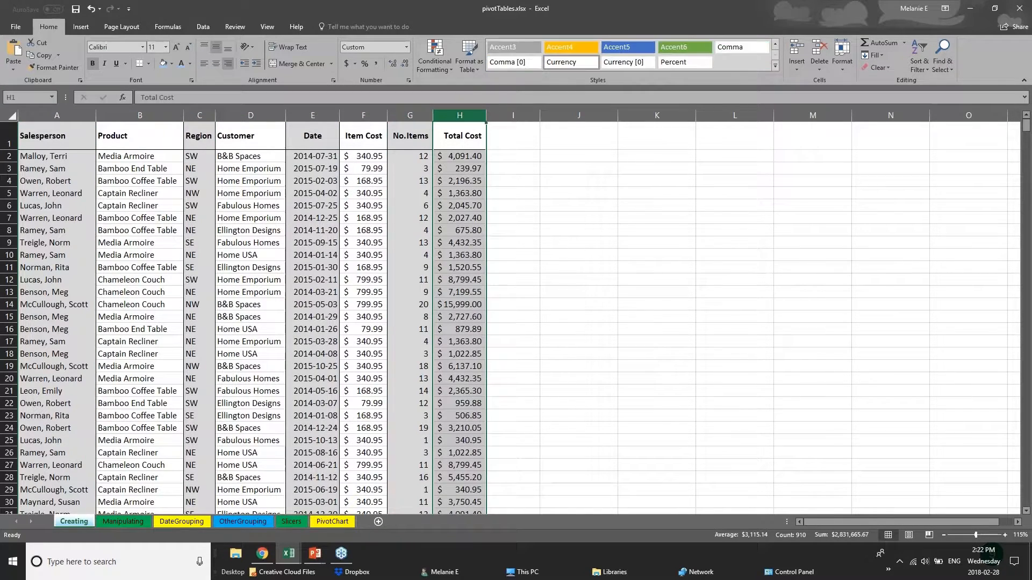
{"action": "left_click", "coordinate": [58, 113]}
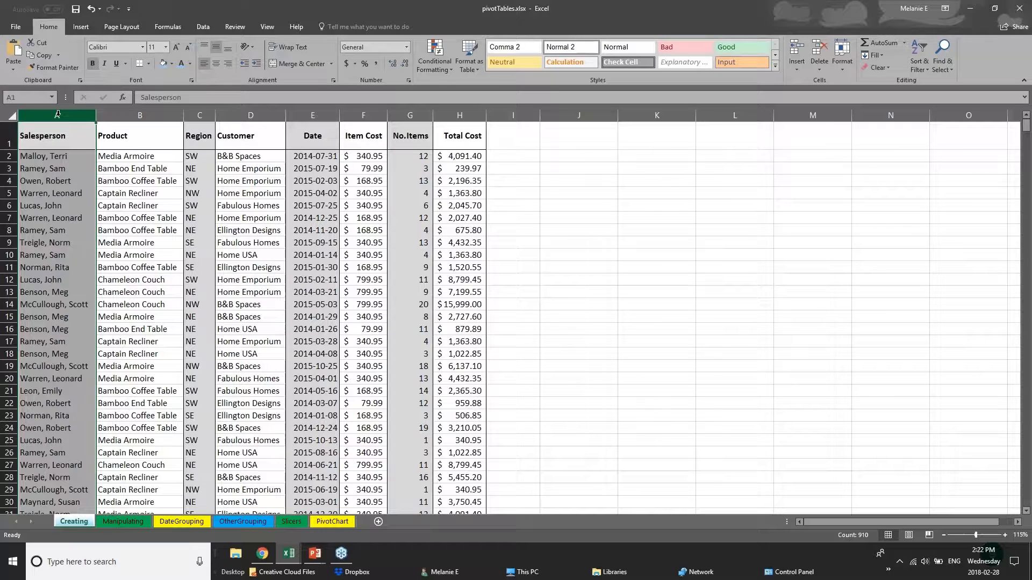
Fill the Salesperson column light blue
{"action": "right_click", "coordinate": [58, 113]}
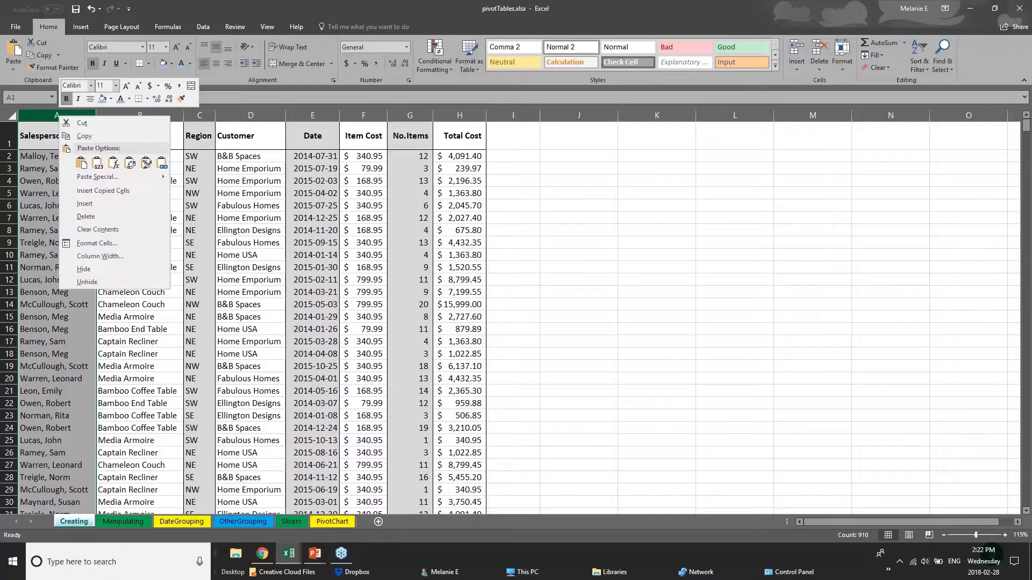
{"action": "left_click", "coordinate": [109, 100]}
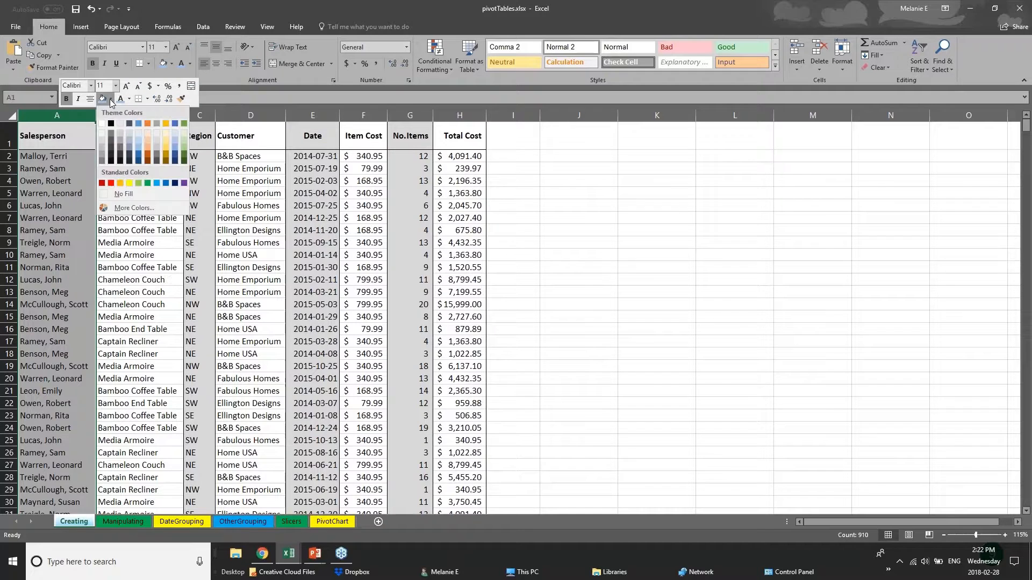
{"action": "left_click", "coordinate": [139, 145]}
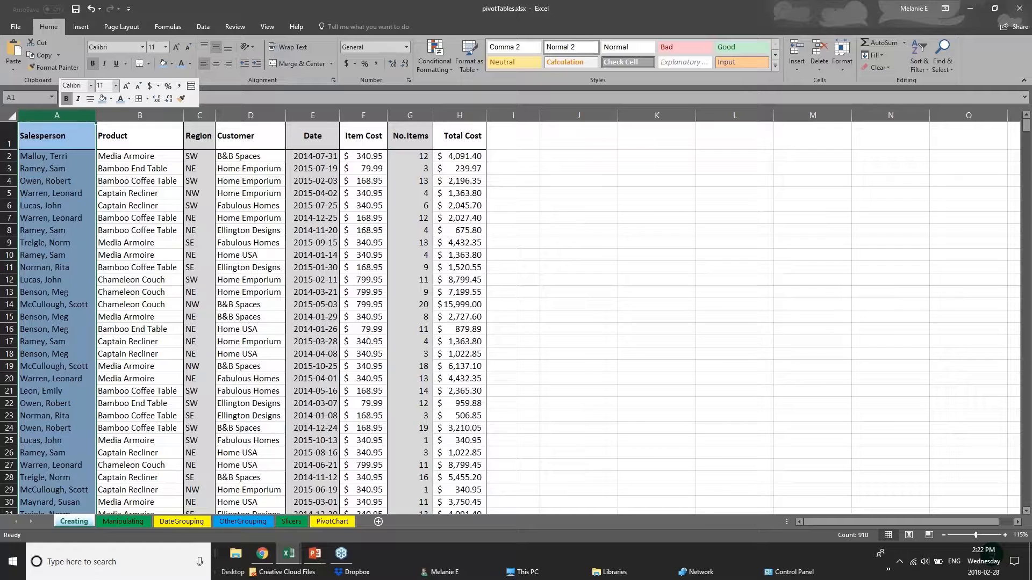
Select header row 1 and apply a Thick Bottom Border beneath it
{"action": "left_click", "coordinate": [53, 171]}
{"action": "left_click_drag", "start_coordinate": [42, 142], "coordinate": [473, 139]}
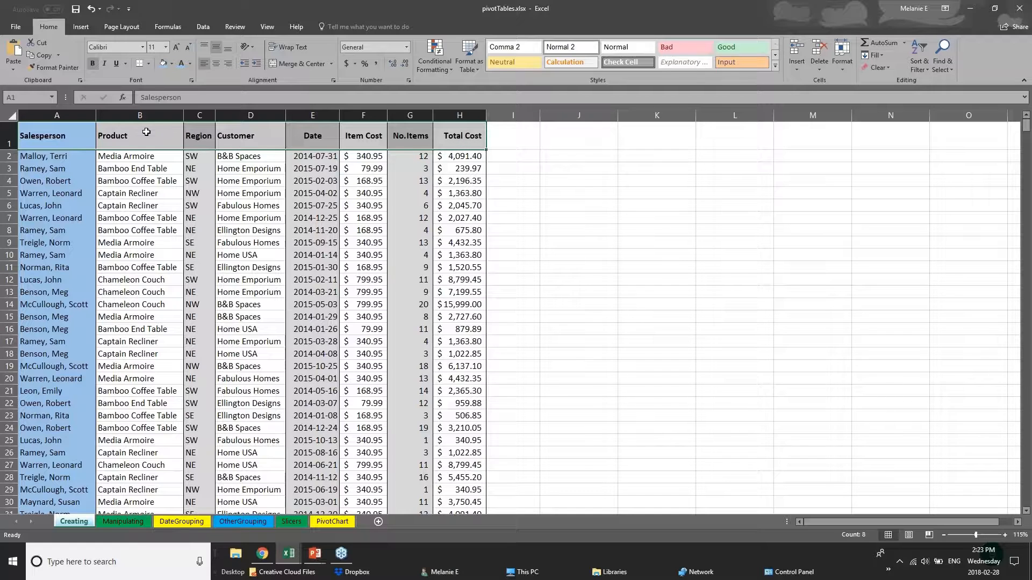
{"action": "left_click", "coordinate": [10, 140]}
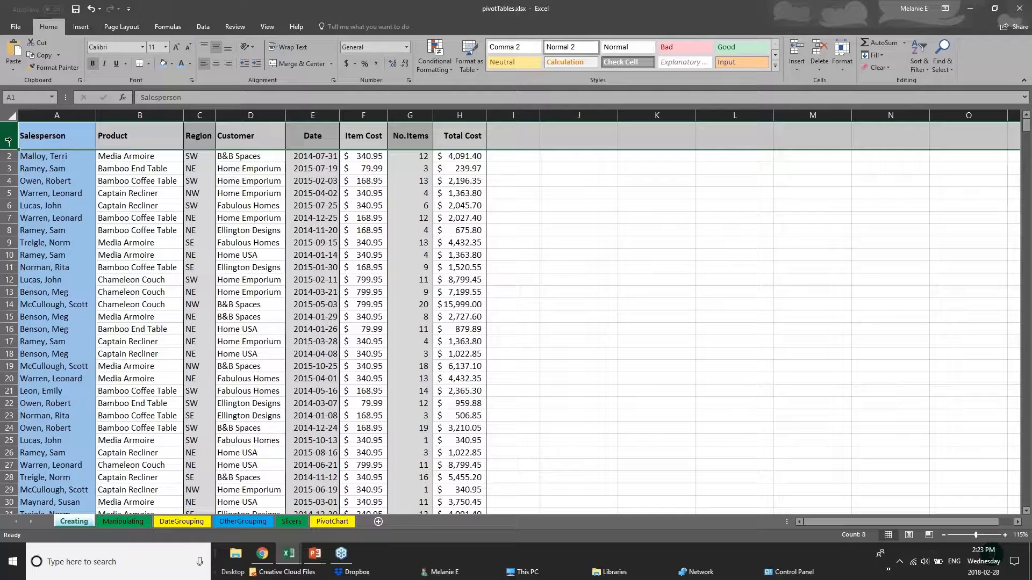
{"action": "left_click", "coordinate": [150, 64]}
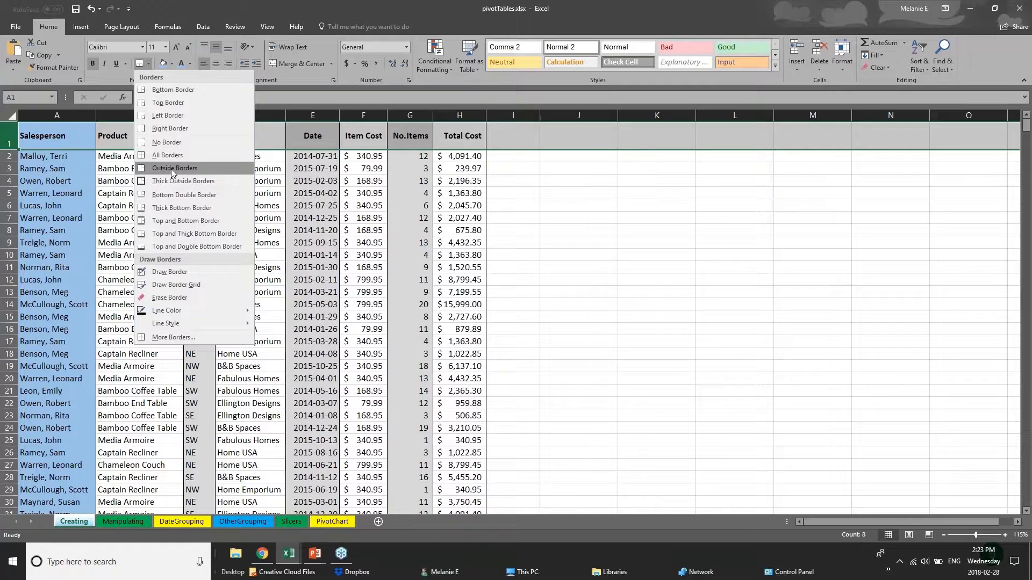
{"action": "left_click", "coordinate": [16, 141]}
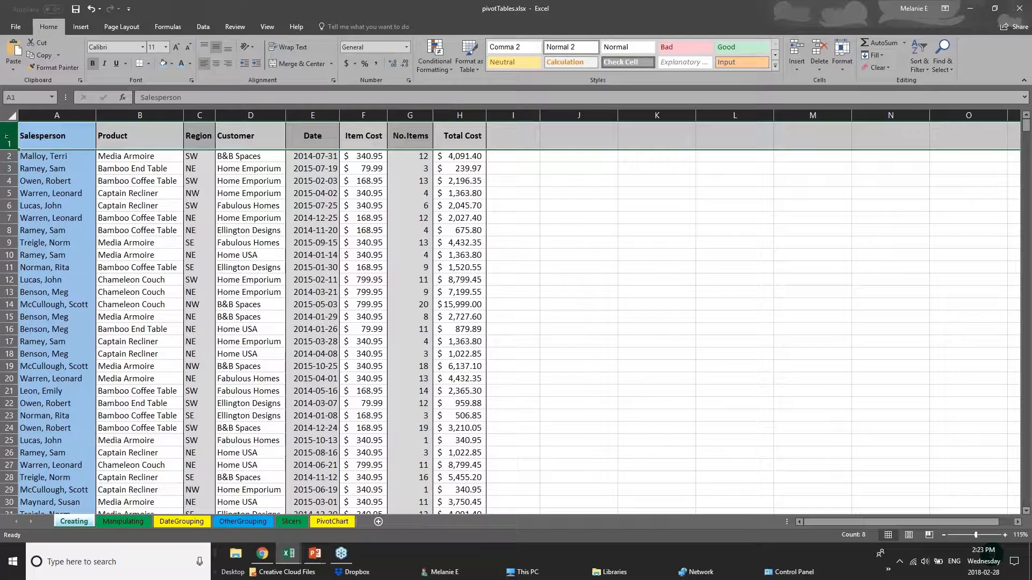
{"action": "left_click", "coordinate": [149, 63]}
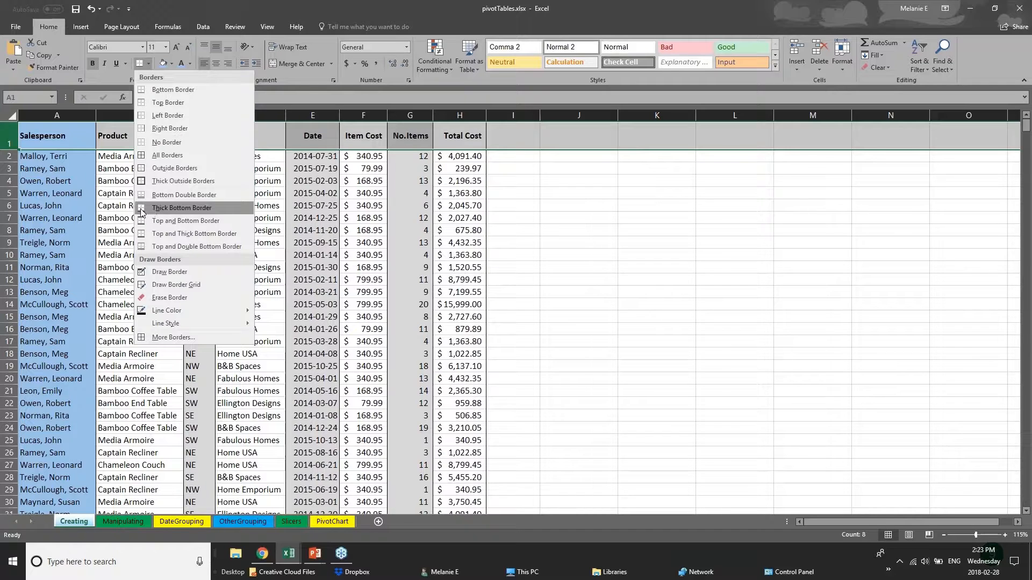
{"action": "left_click", "coordinate": [162, 208]}
{"action": "left_click_drag", "start_coordinate": [63, 140], "coordinate": [462, 137]}
{"action": "left_click", "coordinate": [241, 326]}
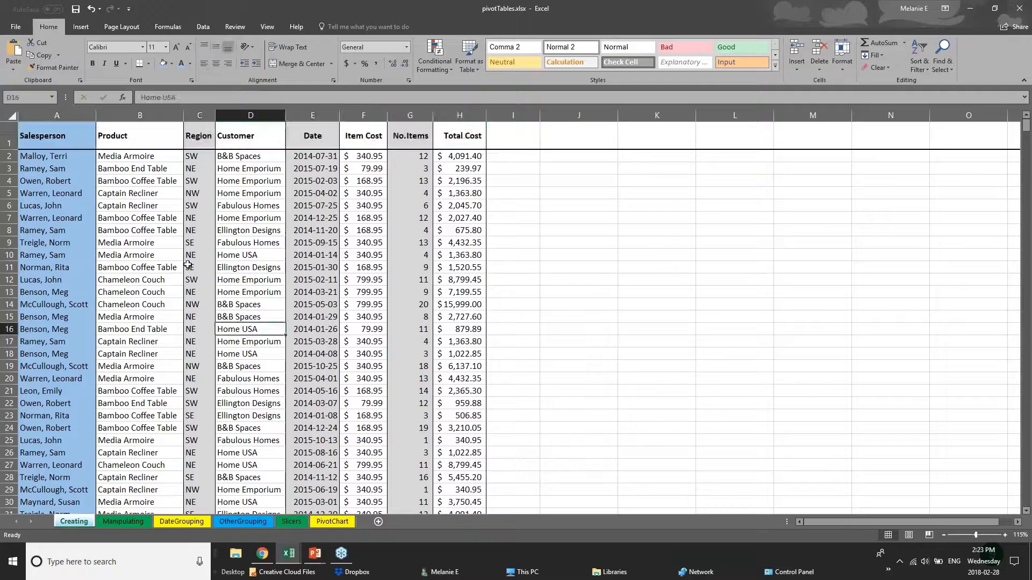
{"action": "scroll", "coordinate": [74, 428], "scroll_direction": "down", "scroll_amount": 1}
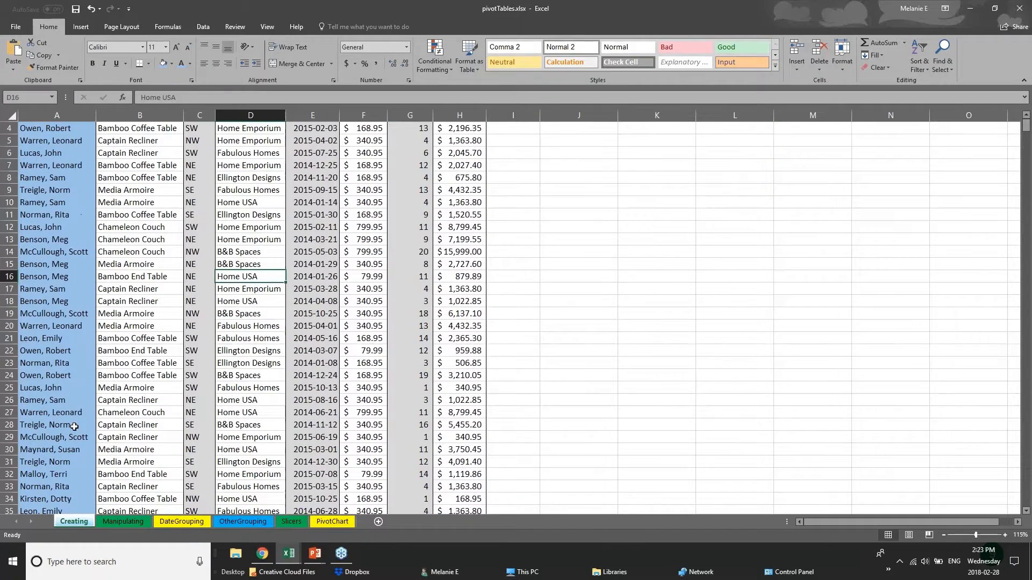
{"action": "scroll", "coordinate": [74, 428], "scroll_direction": "down", "scroll_amount": 10}
Look through the DateGrouping, Slicers and PivotChart sheets, then switch to the 01 - Examples workbook
{"action": "left_click", "coordinate": [182, 521]}
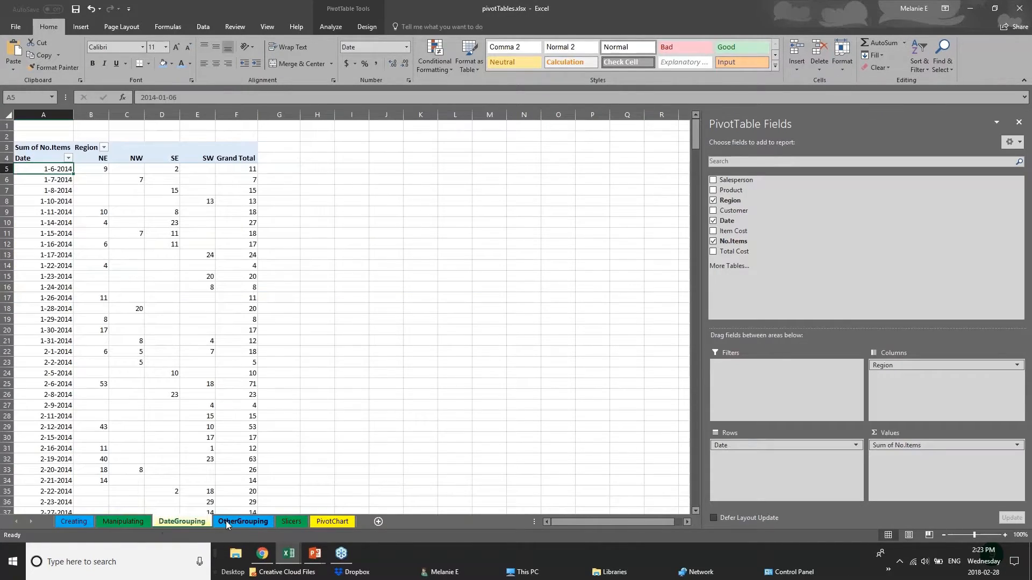
{"action": "left_click", "coordinate": [292, 521]}
{"action": "left_click", "coordinate": [321, 522]}
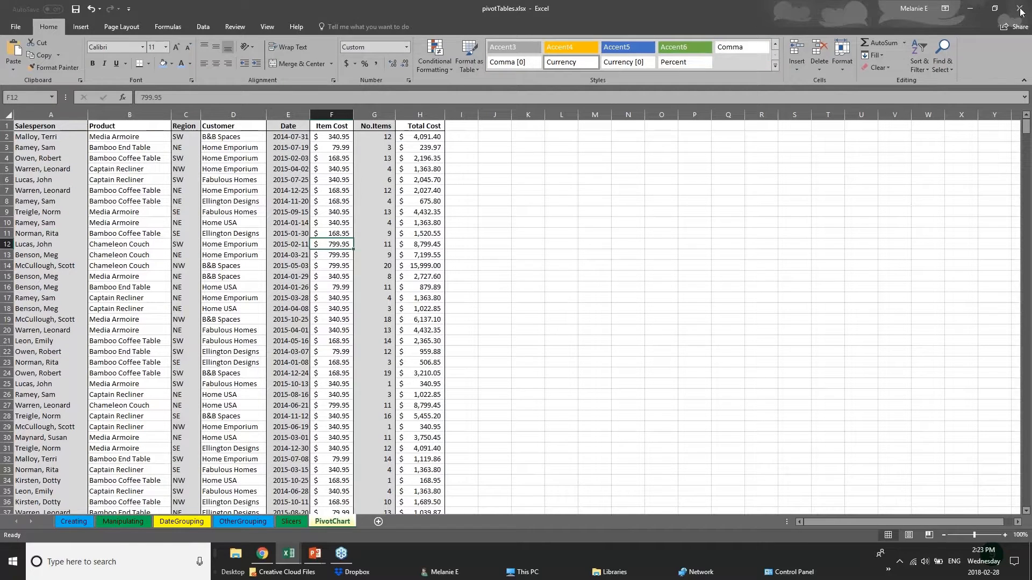
{"action": "left_click", "coordinate": [1020, 11]}
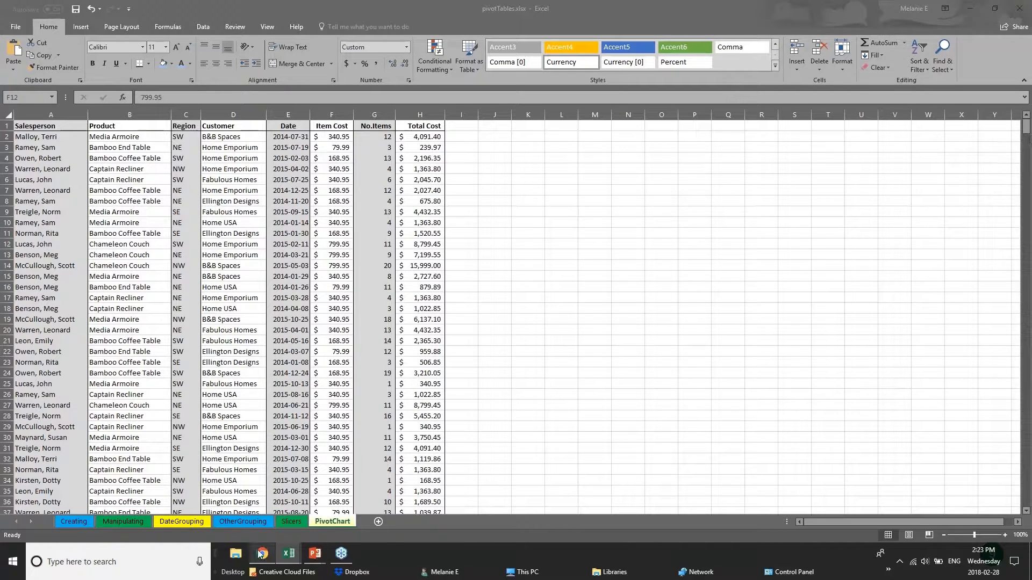
{"action": "mouse_move", "coordinate": [288, 554]}
{"action": "left_click", "coordinate": [172, 514]}
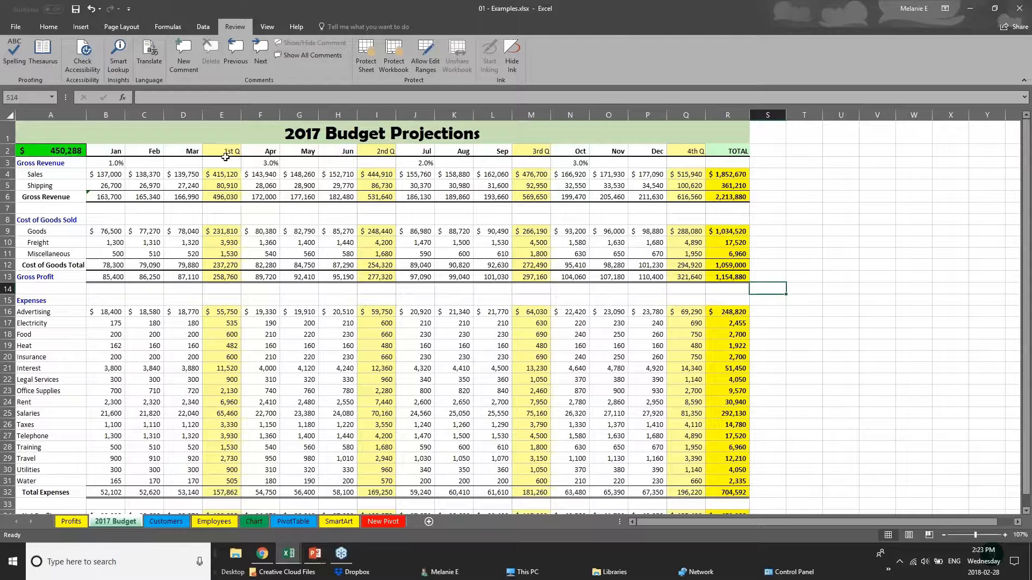
Select the quarterly total columns E, I, Q and M, then the Gross Revenue and month heading rows
{"action": "left_click", "coordinate": [222, 115]}
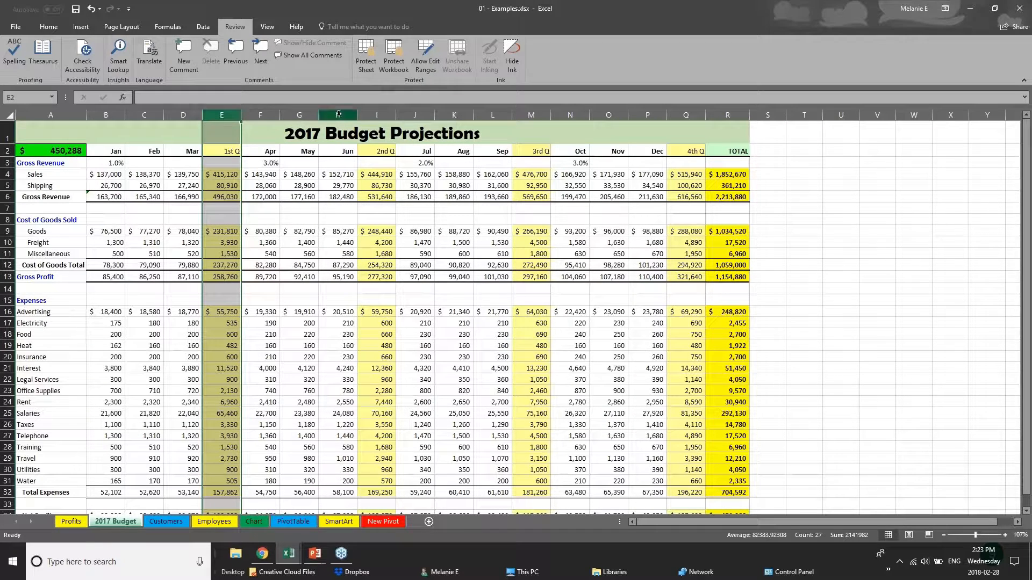
{"action": "left_click", "coordinate": [376, 115]}
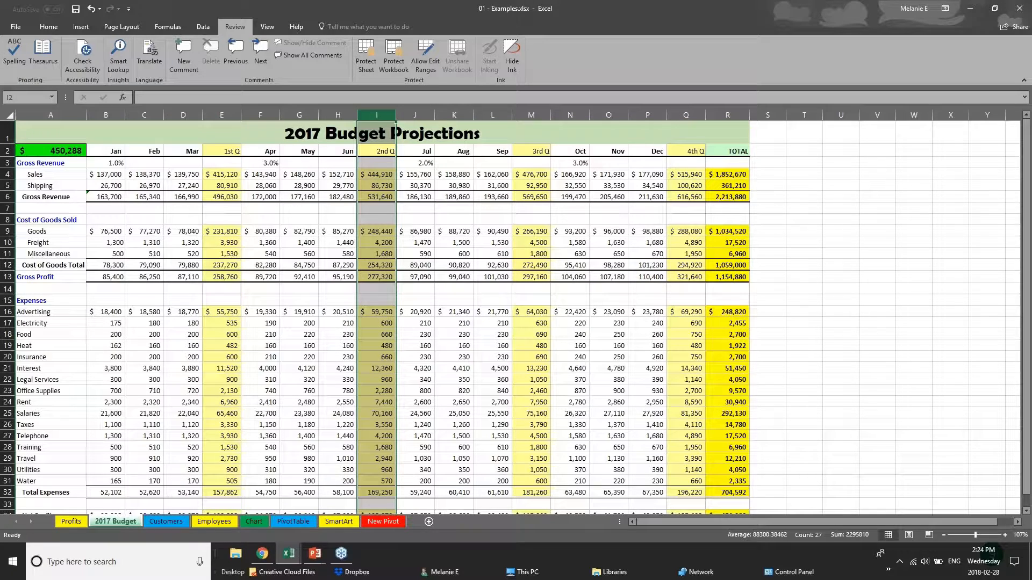
{"action": "left_click", "coordinate": [688, 115]}
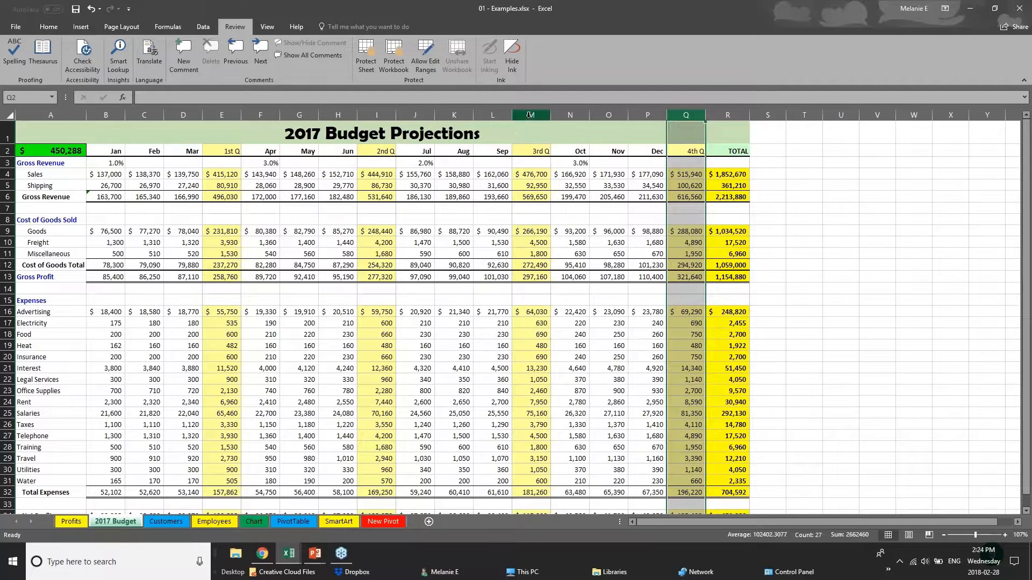
{"action": "left_click", "coordinate": [530, 114]}
{"action": "left_click_drag", "start_coordinate": [107, 196], "coordinate": [736, 197]}
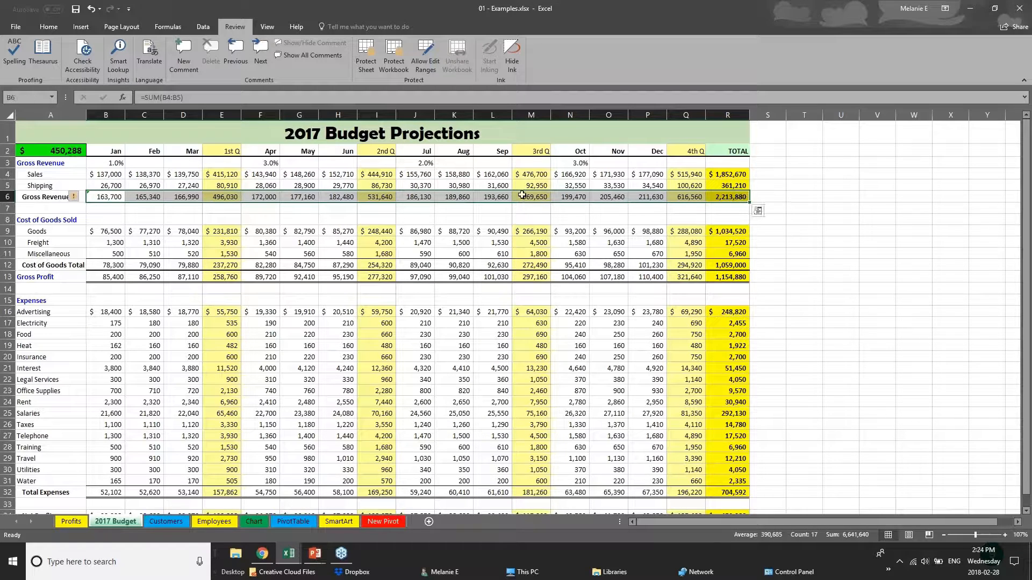
{"action": "left_click_drag", "start_coordinate": [120, 152], "coordinate": [744, 152]}
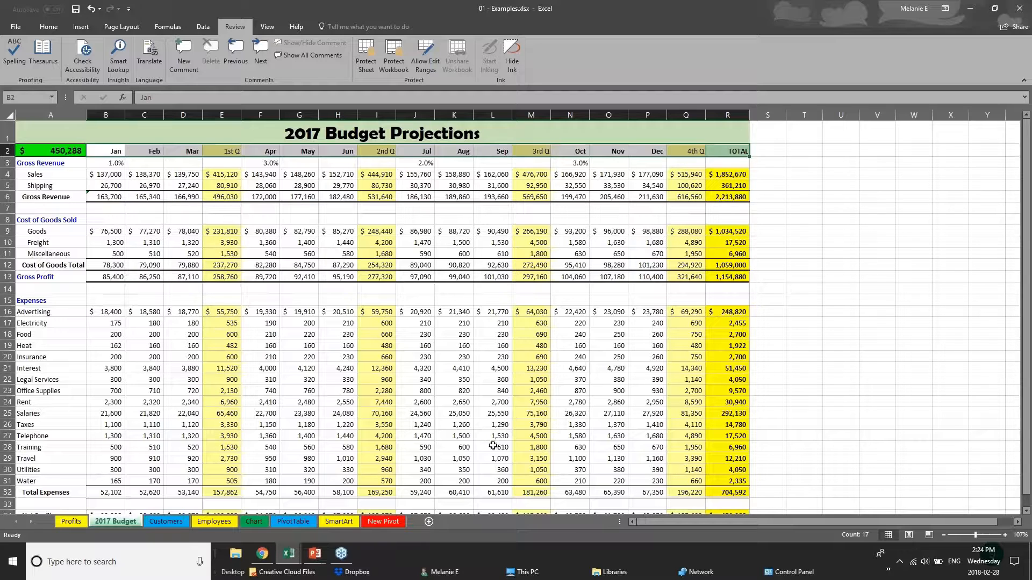
{"action": "scroll", "coordinate": [490, 447], "scroll_direction": "down", "scroll_amount": 1}
{"action": "scroll", "coordinate": [488, 450], "scroll_direction": "up", "scroll_amount": 1}
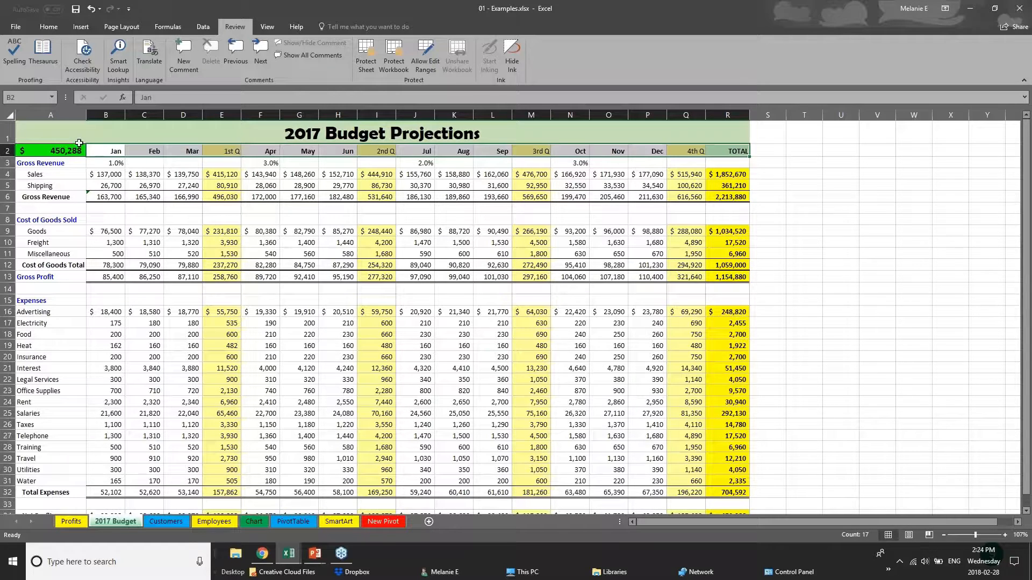
Remove every border from the whole 2017 Budget sheet
{"action": "left_click", "coordinate": [11, 115]}
{"action": "left_click", "coordinate": [37, 28]}
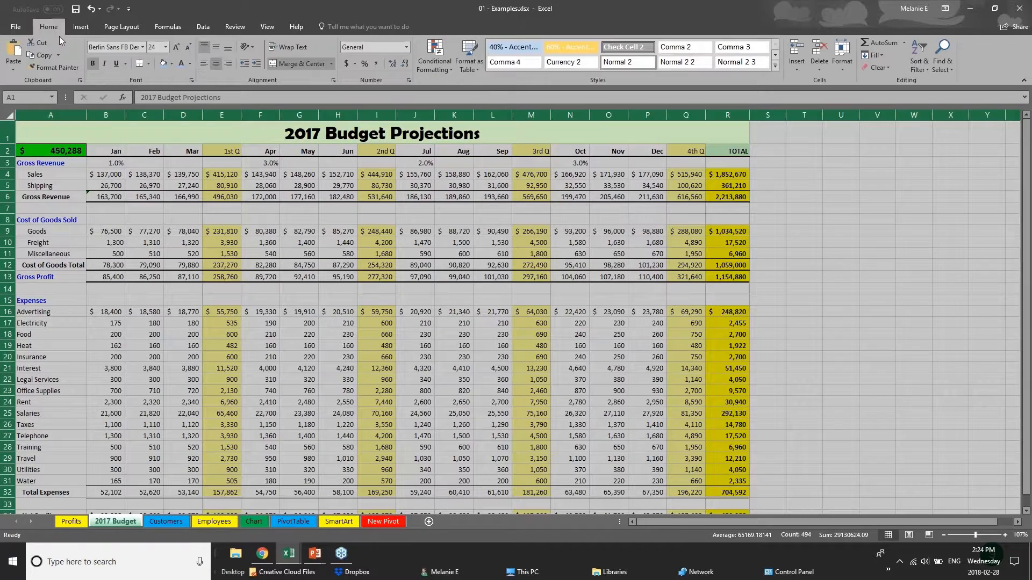
{"action": "left_click", "coordinate": [148, 65]}
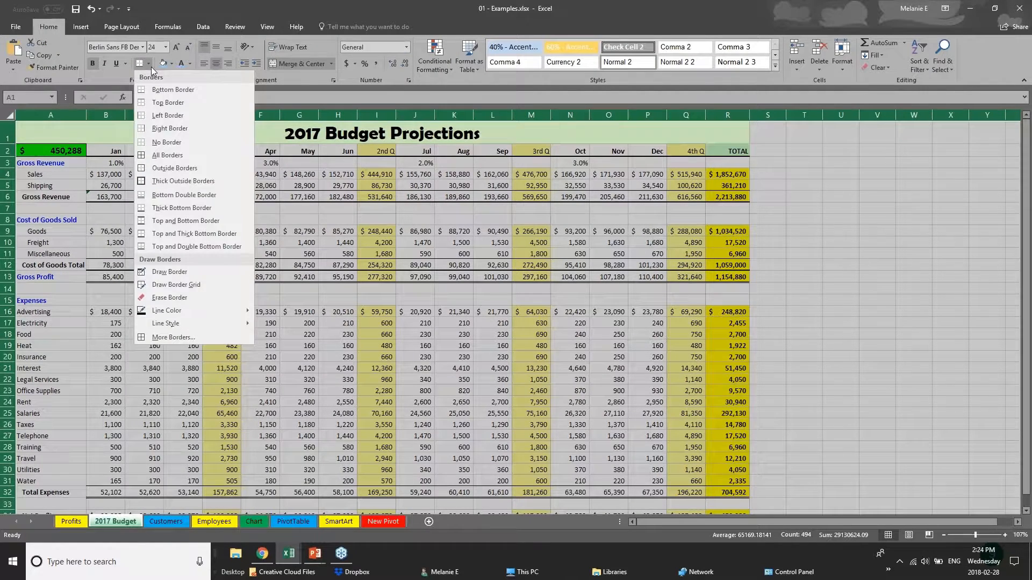
{"action": "left_click", "coordinate": [177, 143]}
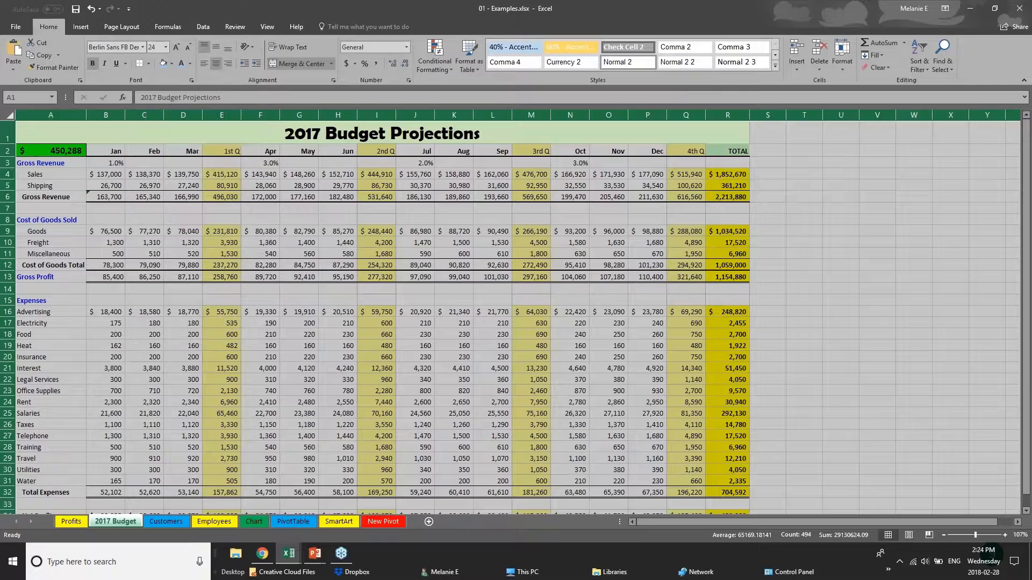
{"action": "left_click", "coordinate": [397, 293]}
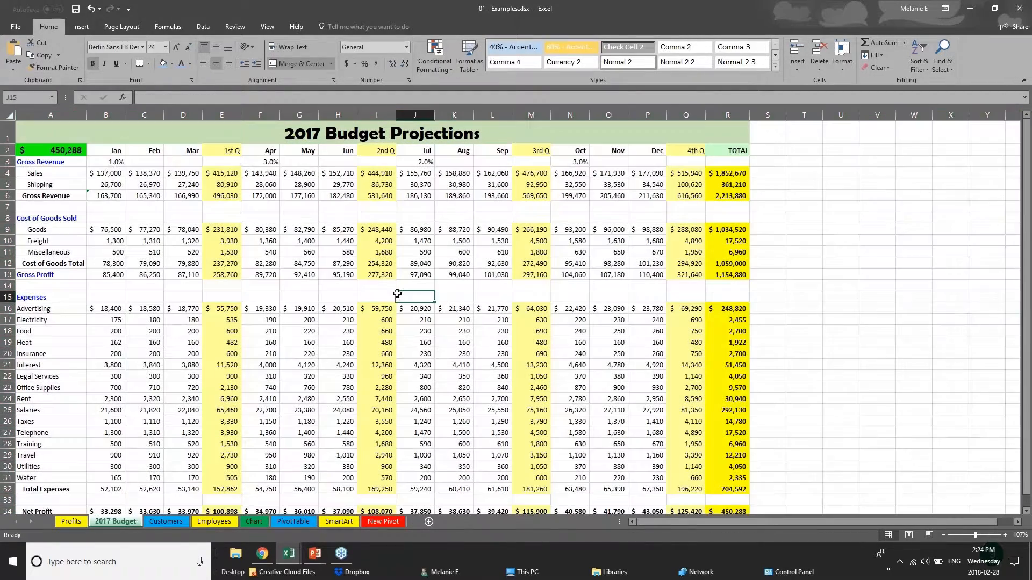
Give the month heading row B2:R2 a top and bottom border
{"action": "left_click", "coordinate": [116, 152]}
{"action": "left_click_drag", "start_coordinate": [156, 155], "coordinate": [737, 152]}
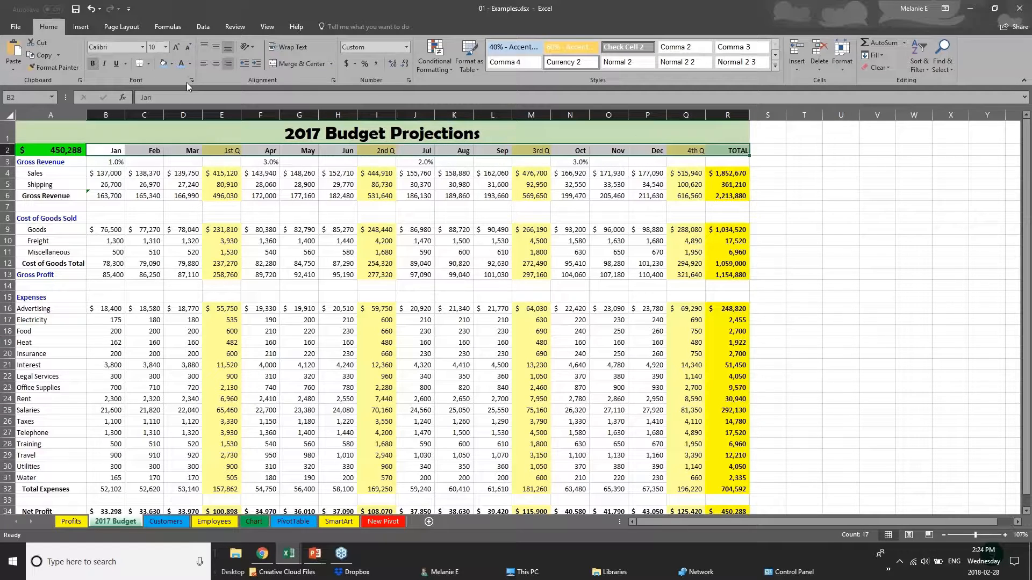
{"action": "left_click", "coordinate": [150, 64]}
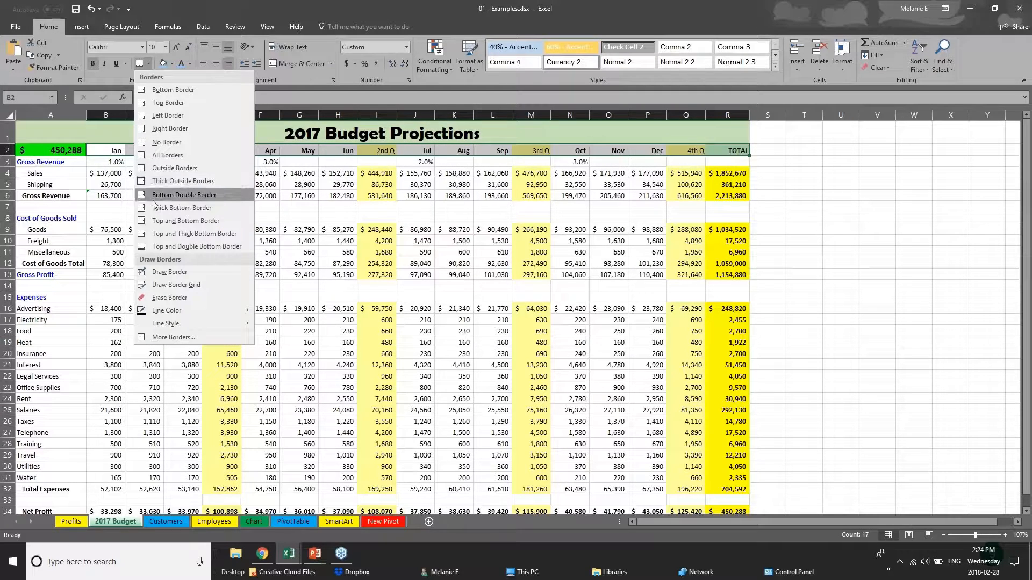
{"action": "left_click", "coordinate": [162, 221]}
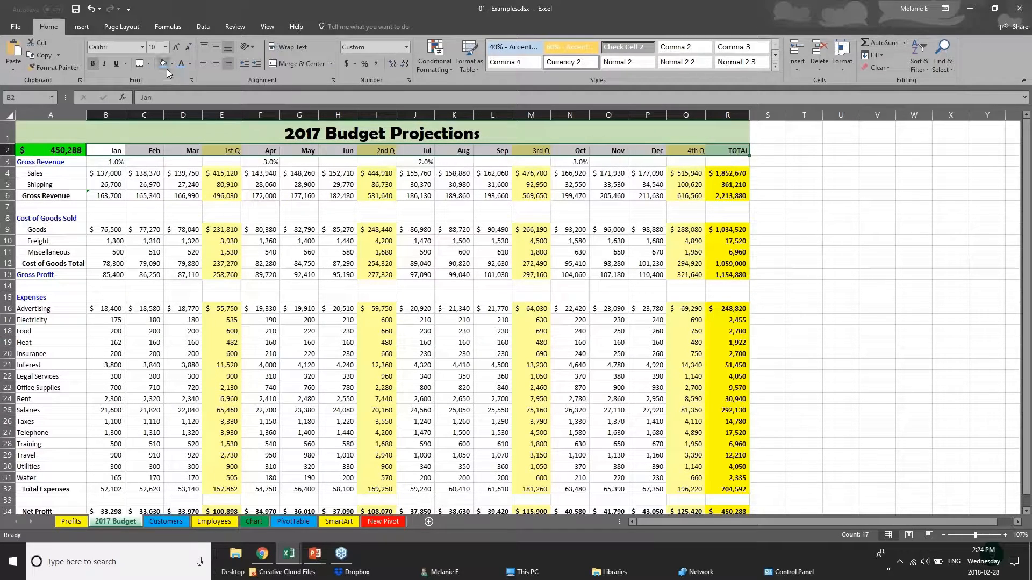
Check the contents of cells C11, C6 and B4
{"action": "left_click", "coordinate": [155, 252]}
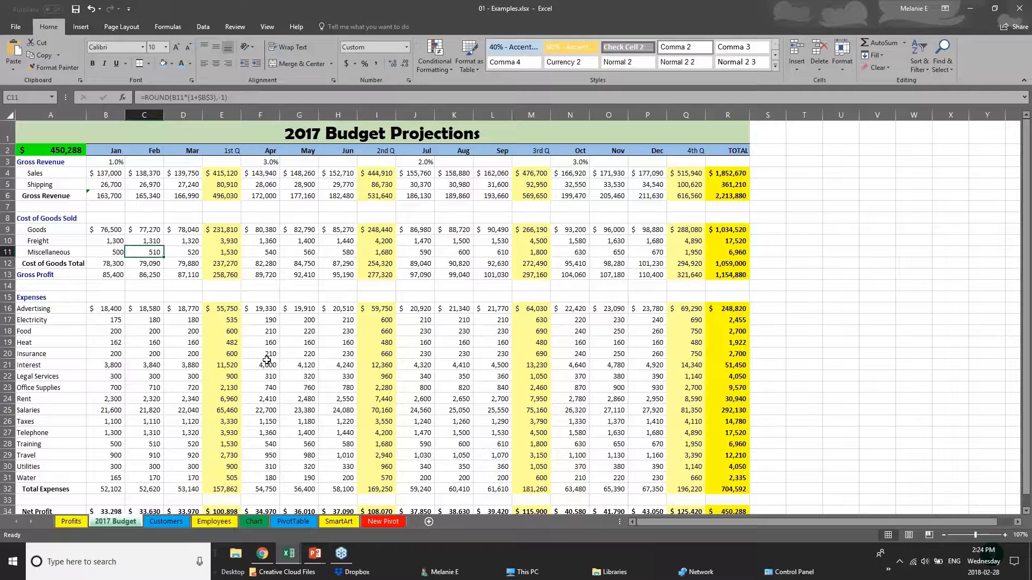
{"action": "left_click", "coordinate": [163, 193]}
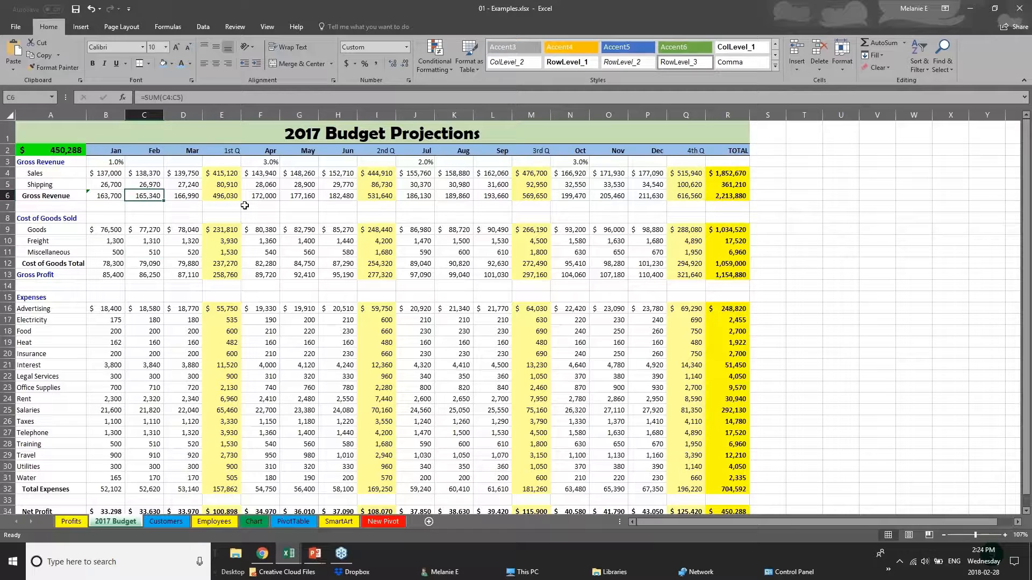
{"action": "left_click", "coordinate": [96, 174]}
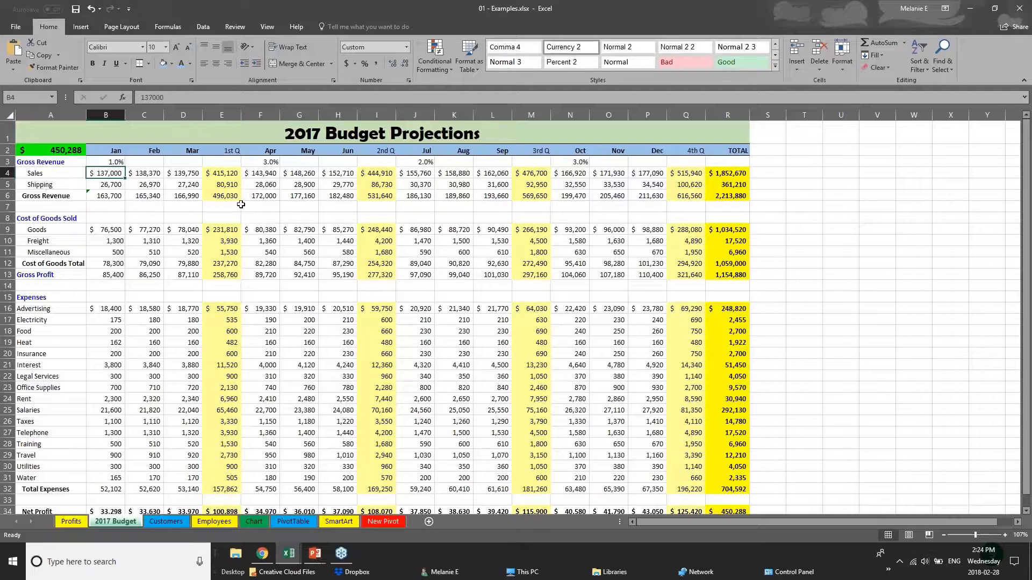
Change the '2017 Budget Projections' title text in A1 to the Arial font
{"action": "left_click", "coordinate": [7, 133]}
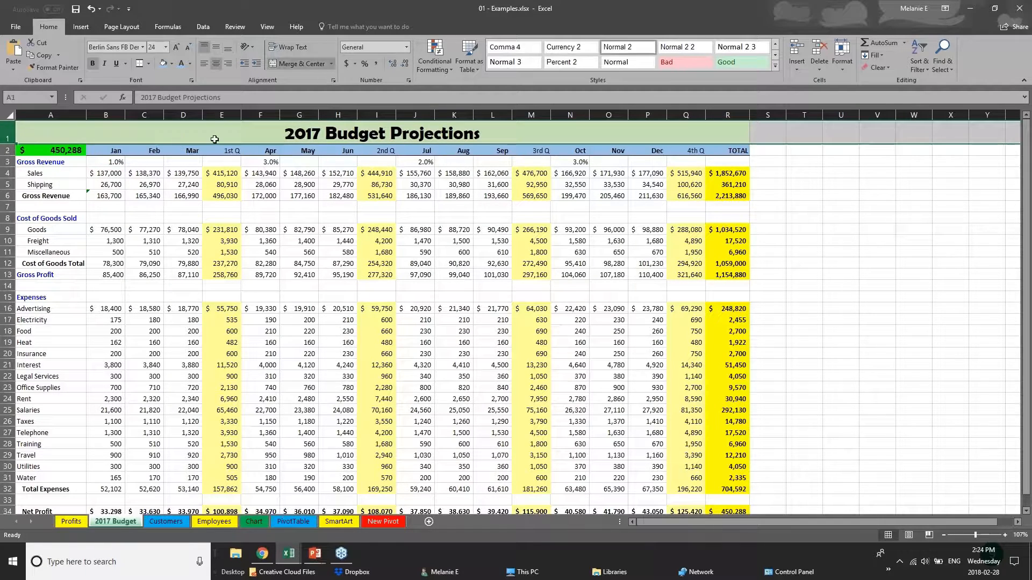
{"action": "double_click", "coordinate": [286, 134]}
{"action": "left_click_drag", "start_coordinate": [285, 134], "coordinate": [480, 134]}
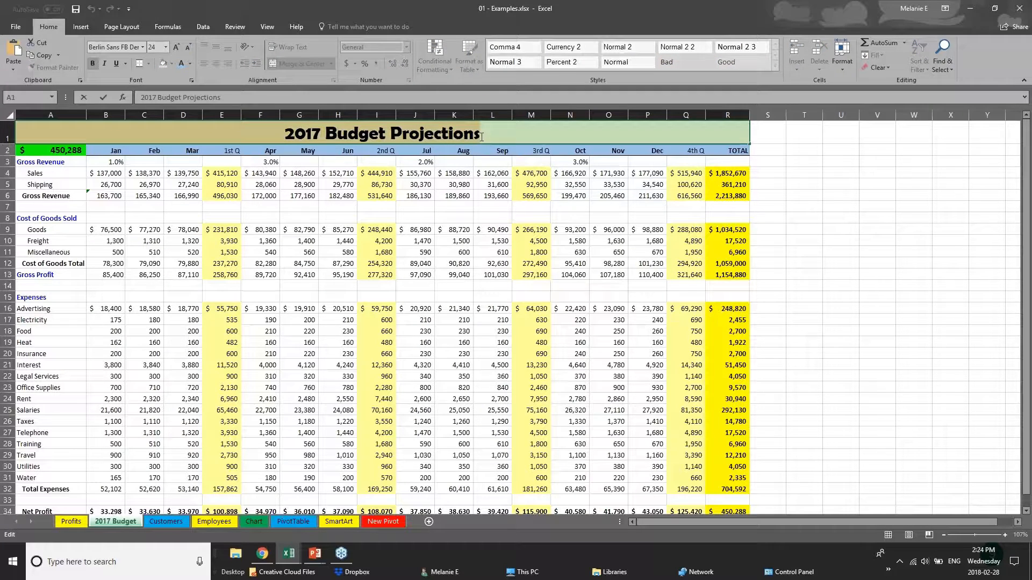
{"action": "left_click", "coordinate": [143, 47]}
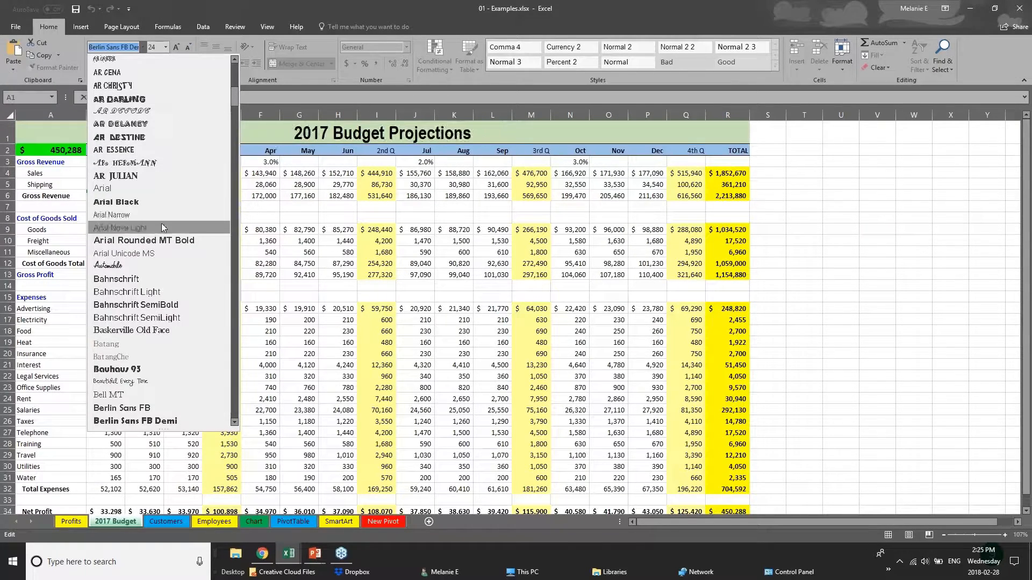
{"action": "left_click", "coordinate": [163, 189]}
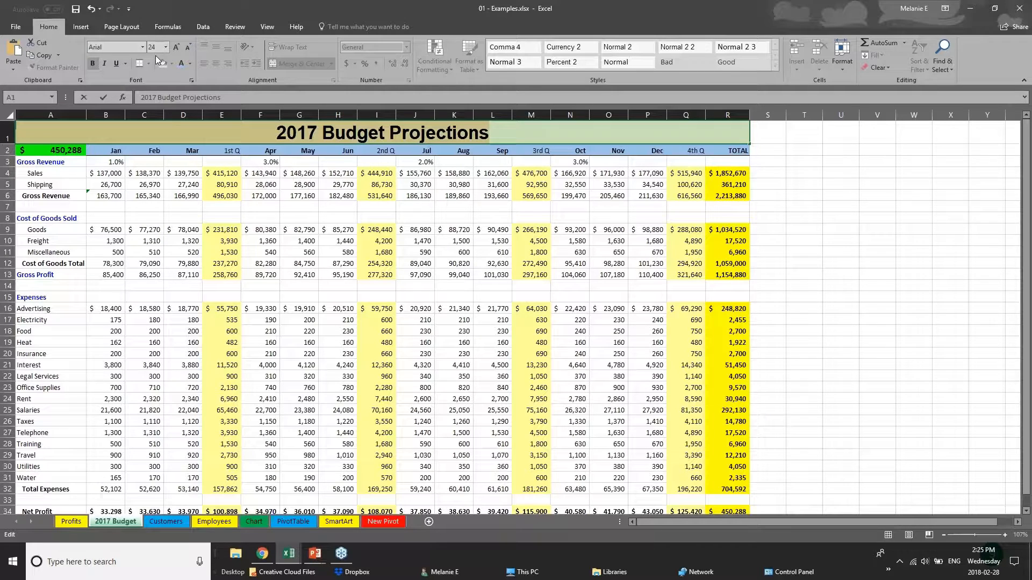
{"action": "right_click", "coordinate": [366, 134]}
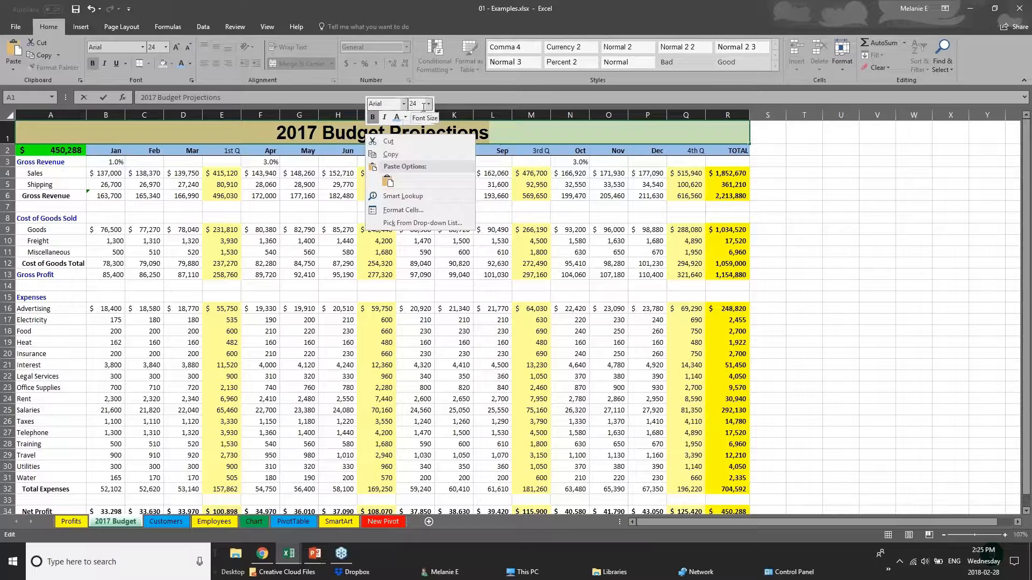
Give the Net Profit row A34:R34 a black fill with white text
{"action": "left_click", "coordinate": [246, 134]}
{"action": "left_click", "coordinate": [253, 154]}
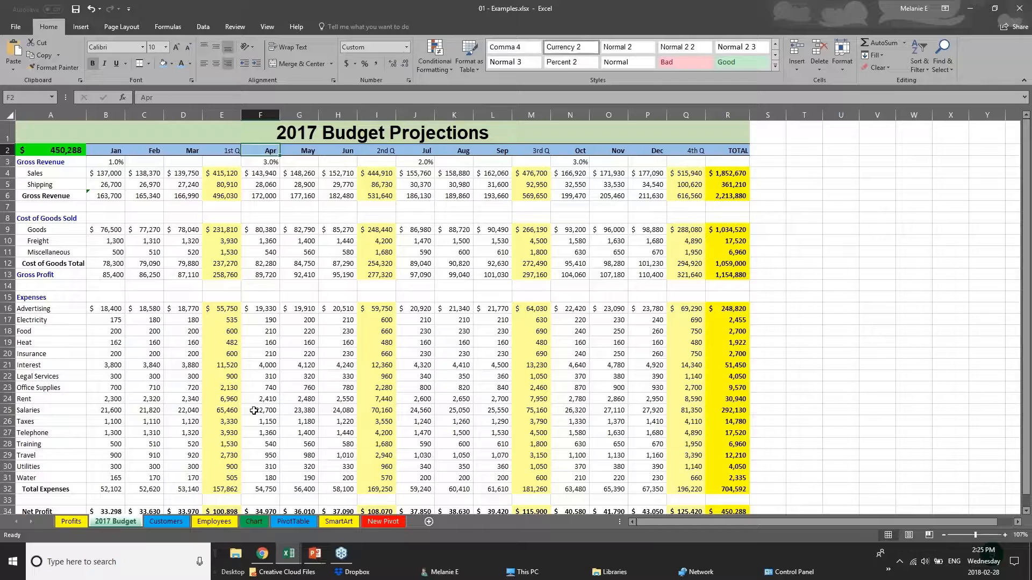
{"action": "left_click", "coordinate": [273, 442]}
{"action": "scroll", "coordinate": [273, 442], "scroll_direction": "down", "scroll_amount": 2}
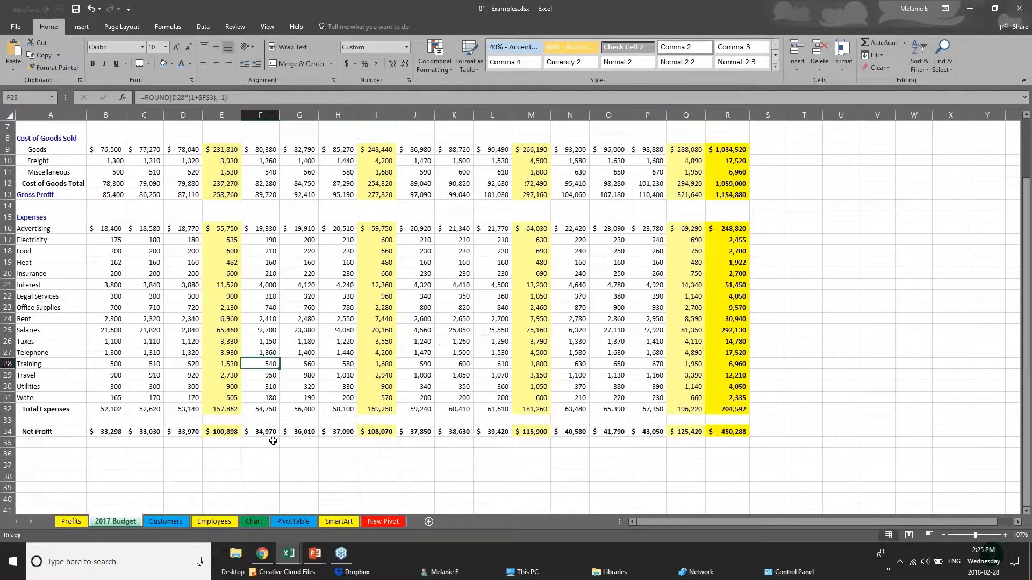
{"action": "scroll", "coordinate": [273, 441], "scroll_direction": "down", "scroll_amount": 1}
{"action": "left_click_drag", "start_coordinate": [739, 397], "coordinate": [17, 395]}
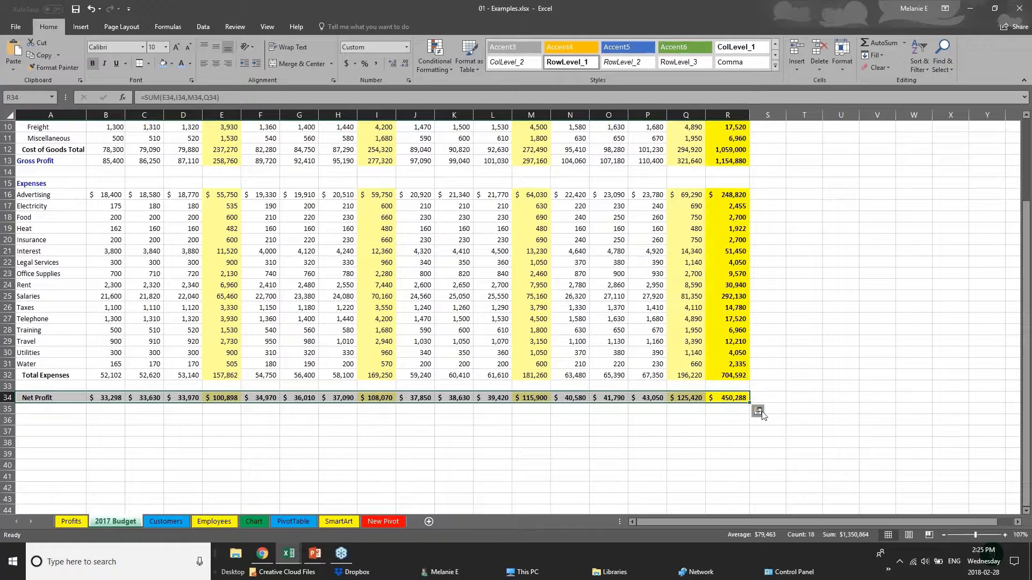
{"action": "left_click", "coordinate": [172, 64]}
{"action": "left_click", "coordinate": [169, 102]}
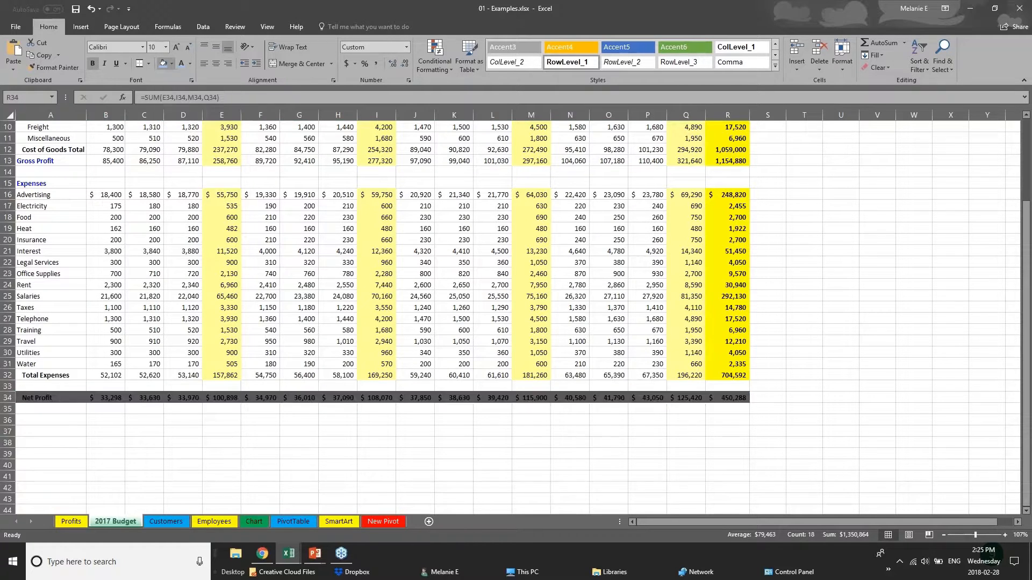
{"action": "left_click", "coordinate": [190, 63]}
{"action": "left_click", "coordinate": [181, 101]}
{"action": "left_click", "coordinate": [406, 421]}
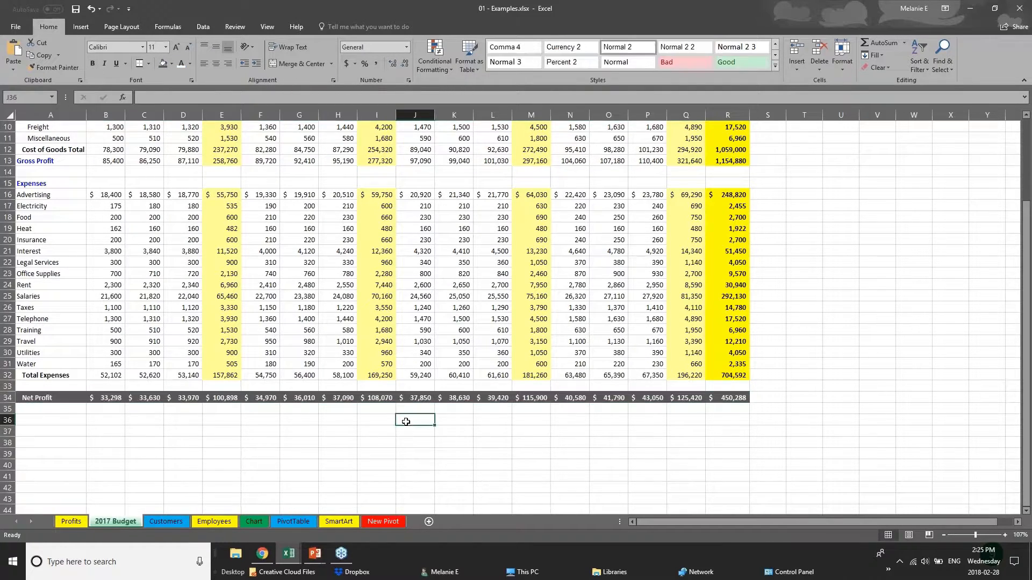
{"action": "scroll", "coordinate": [405, 422], "scroll_direction": "up", "scroll_amount": 1}
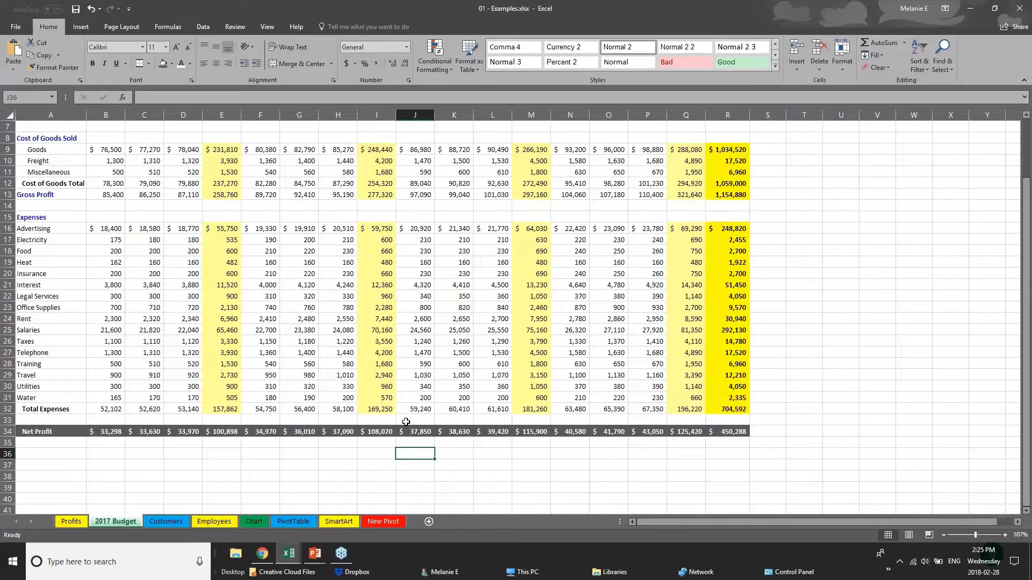
{"action": "scroll", "coordinate": [406, 422], "scroll_direction": "up", "scroll_amount": 2}
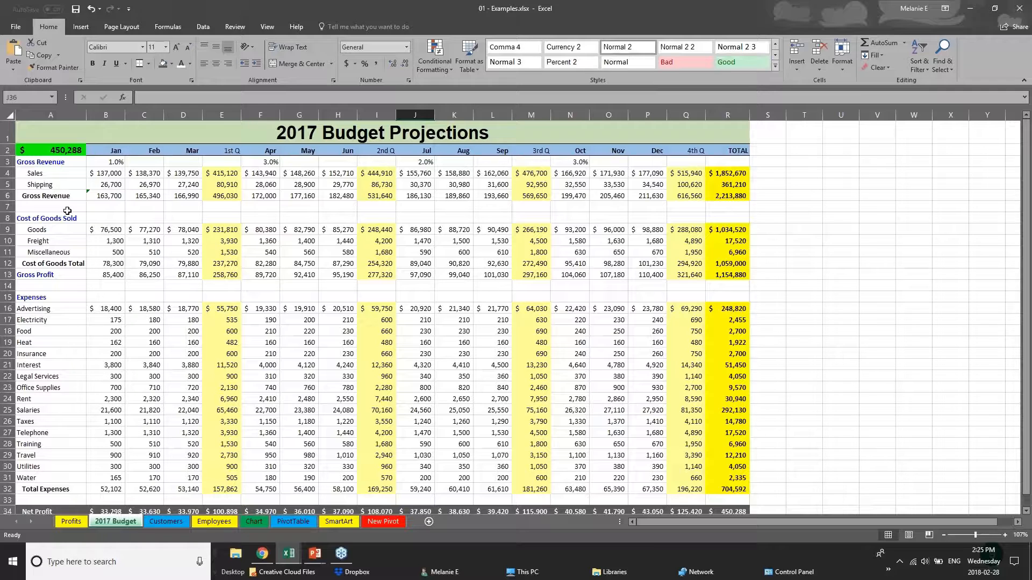
View the PowerPoint Creating Charts slide, then return to the Webinar Sample Workbook
{"action": "left_click", "coordinate": [315, 554]}
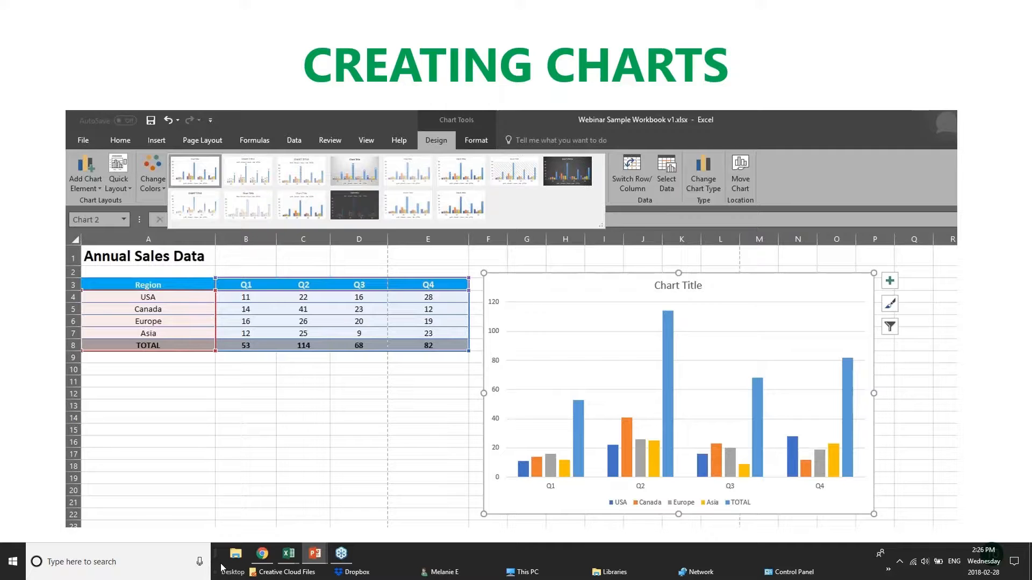
{"action": "left_click", "coordinate": [288, 554]}
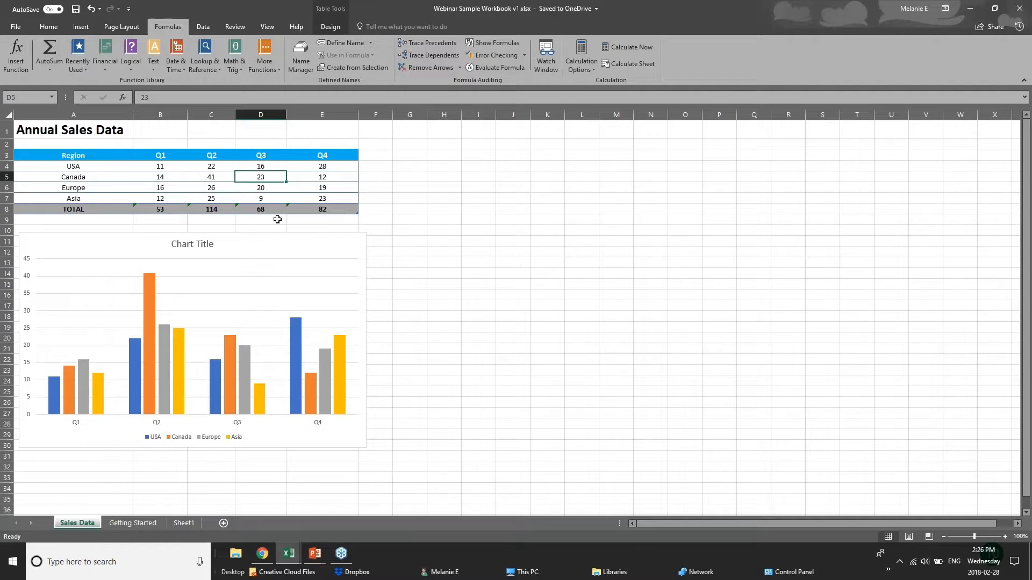
{"action": "left_click", "coordinate": [182, 169]}
{"action": "left_click", "coordinate": [220, 168]}
{"action": "left_click", "coordinate": [271, 168]}
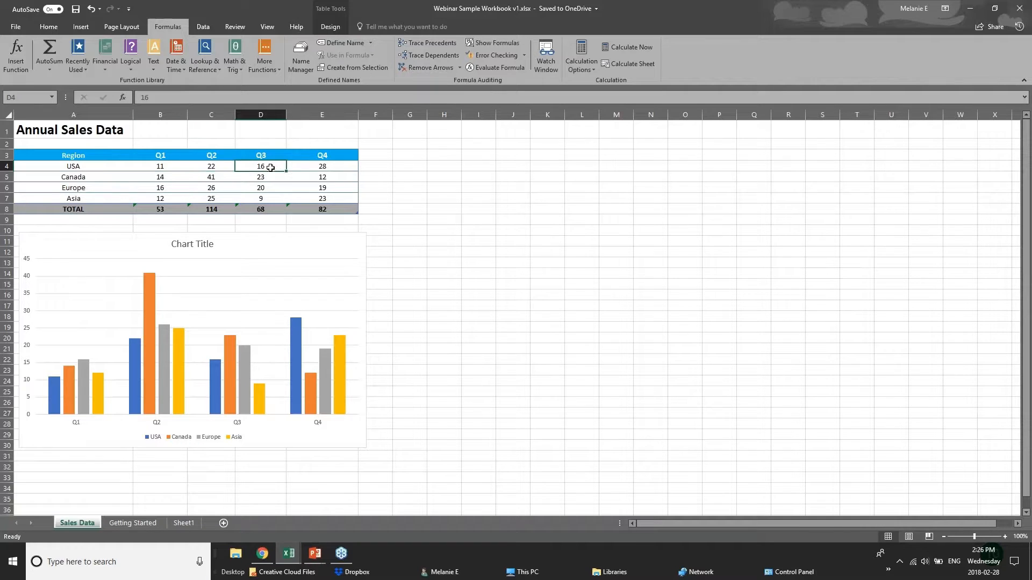
{"action": "left_click", "coordinate": [318, 164]}
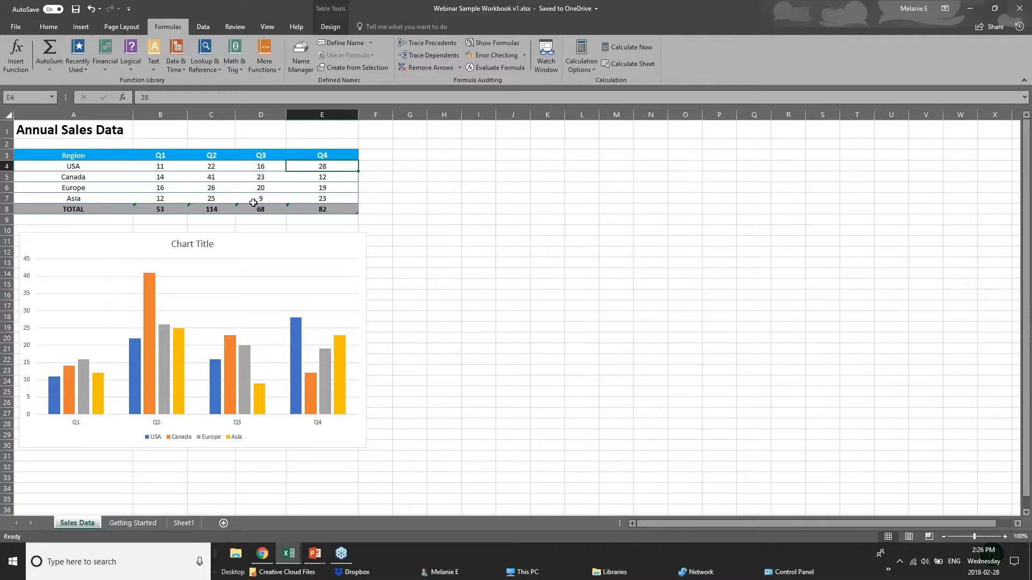
{"action": "left_click", "coordinate": [337, 210]}
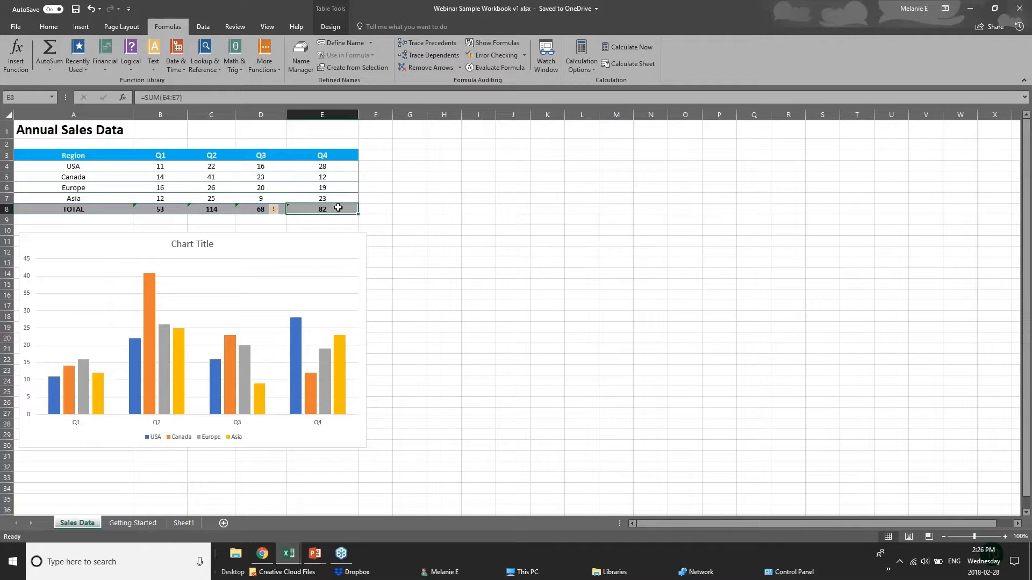
{"action": "left_click", "coordinate": [161, 209]}
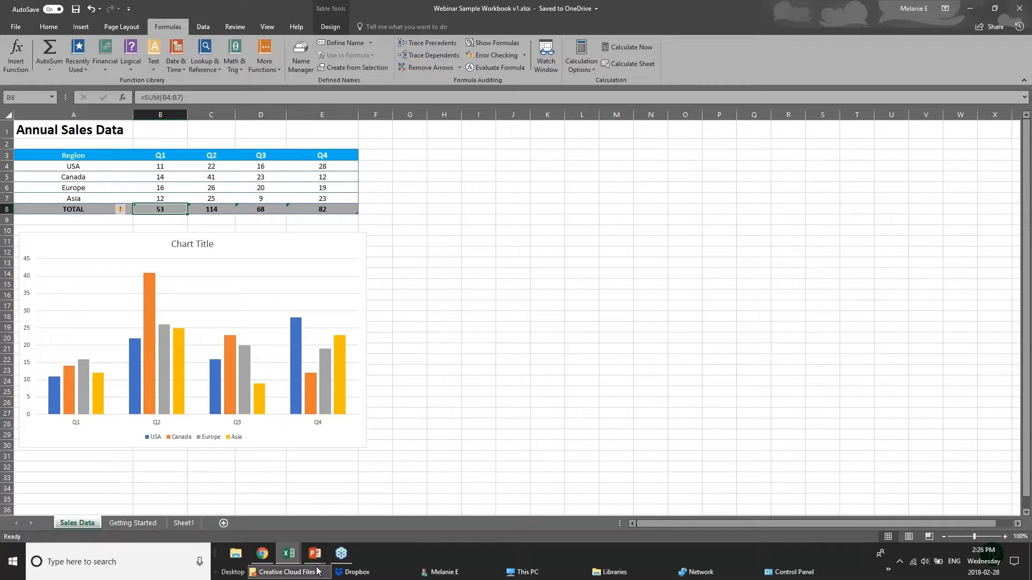
{"action": "left_click", "coordinate": [284, 557]}
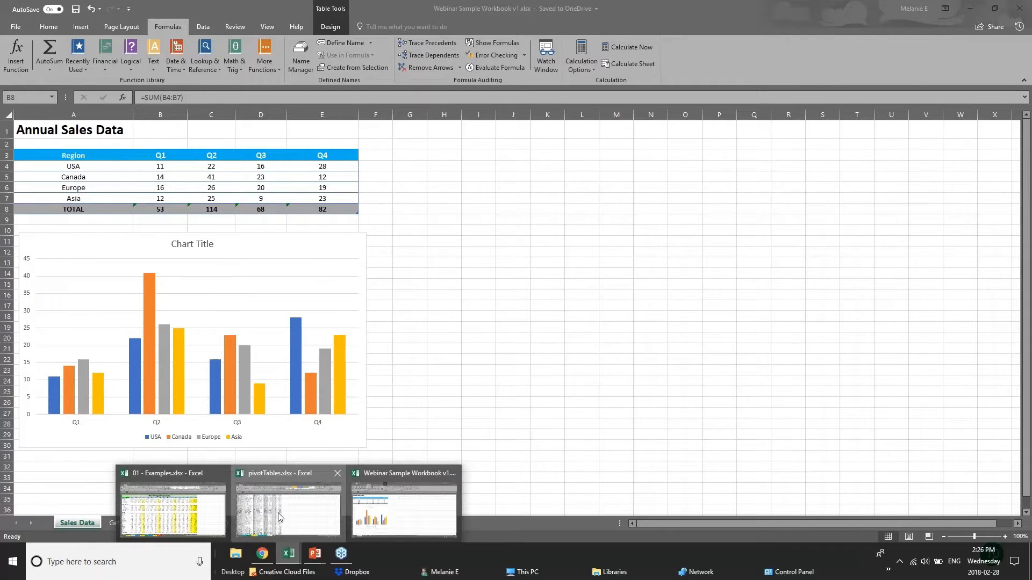
Switch to the Chart sheet of the 01 - Examples workbook
{"action": "left_click", "coordinate": [279, 518]}
{"action": "mouse_move", "coordinate": [289, 562]}
{"action": "left_click", "coordinate": [222, 517]}
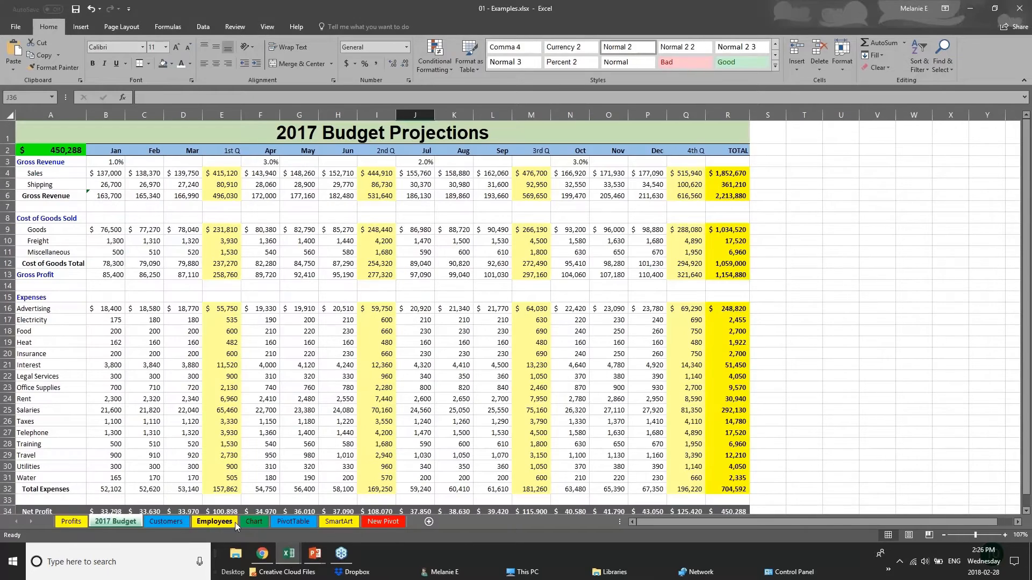
{"action": "left_click", "coordinate": [253, 523]}
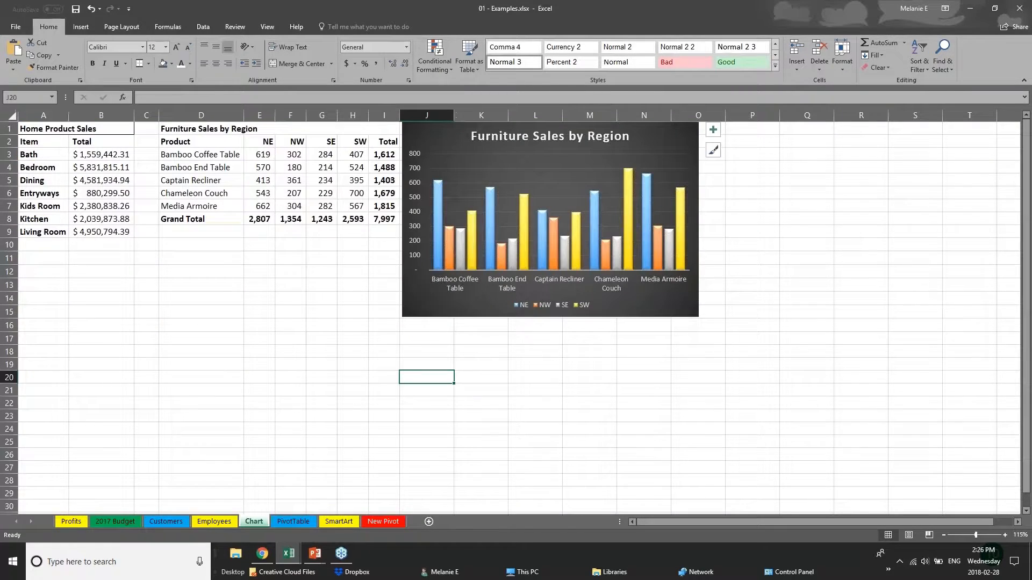
Drag the Furniture Sales by Region chart aside and delete it
{"action": "left_click_drag", "start_coordinate": [634, 312], "coordinate": [835, 369]}
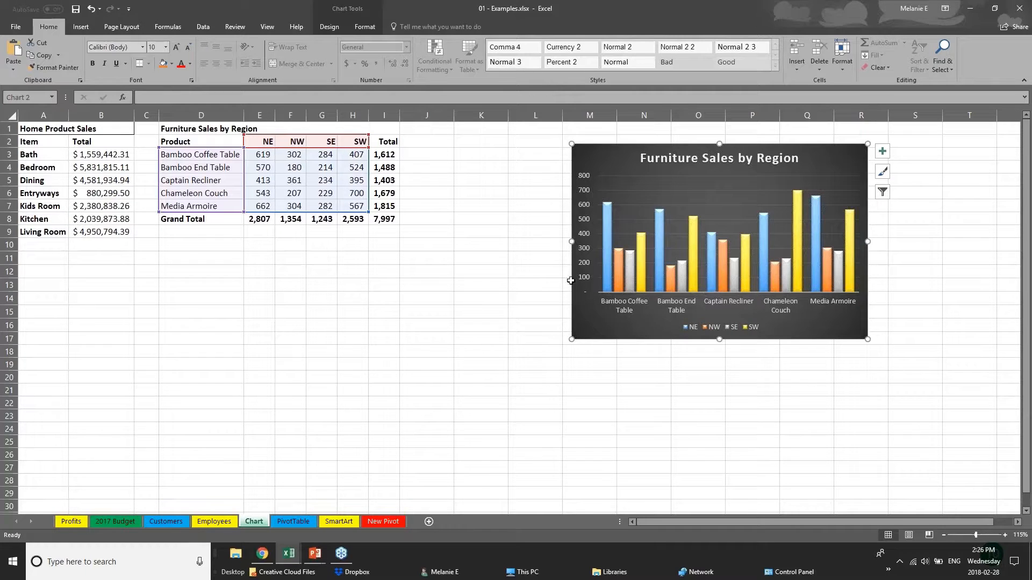
{"action": "left_click_drag", "start_coordinate": [666, 339], "coordinate": [773, 331]}
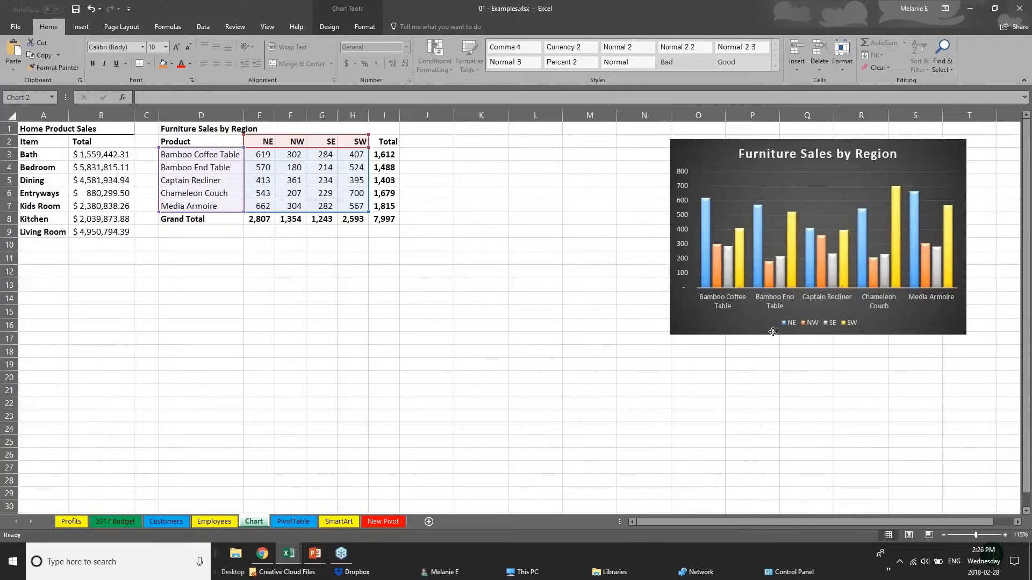
{"action": "key", "text": "Delete"}
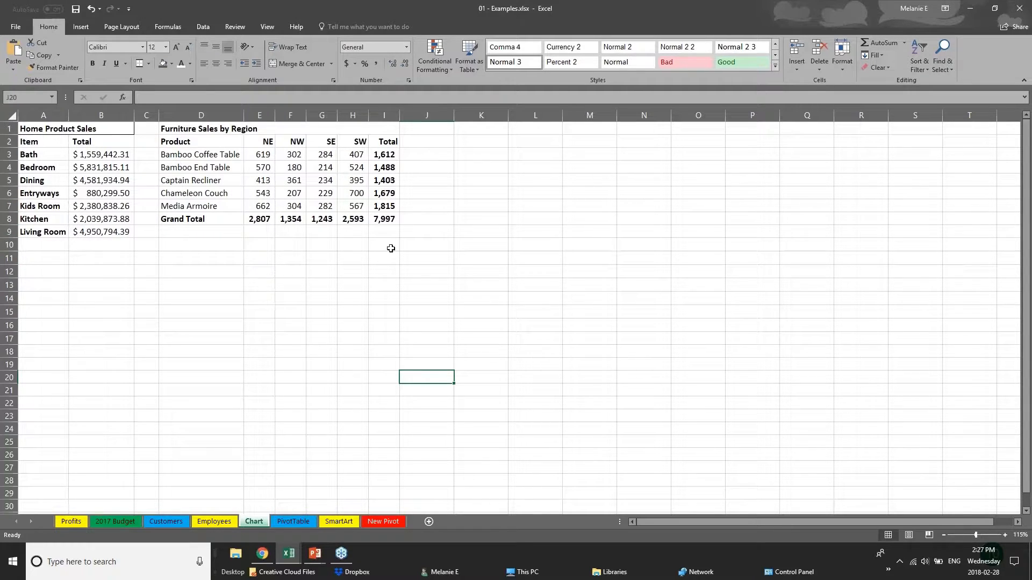
Select D2:H7, the product names and NE–SW figures without totals, for charting
{"action": "left_click", "coordinate": [189, 142]}
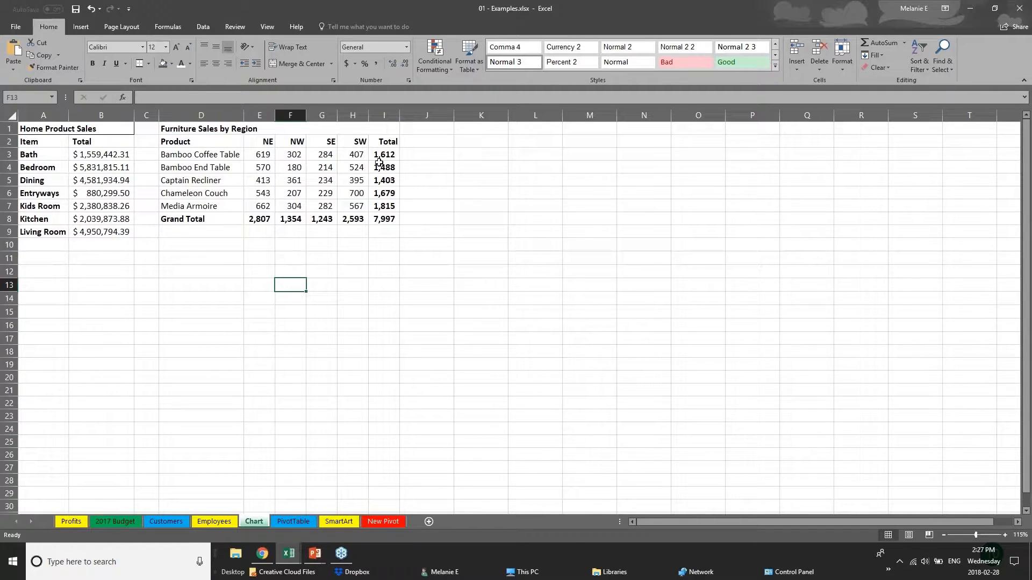
{"action": "left_click_drag", "start_coordinate": [379, 156], "coordinate": [405, 230]}
{"action": "left_click_drag", "start_coordinate": [209, 219], "coordinate": [387, 219]}
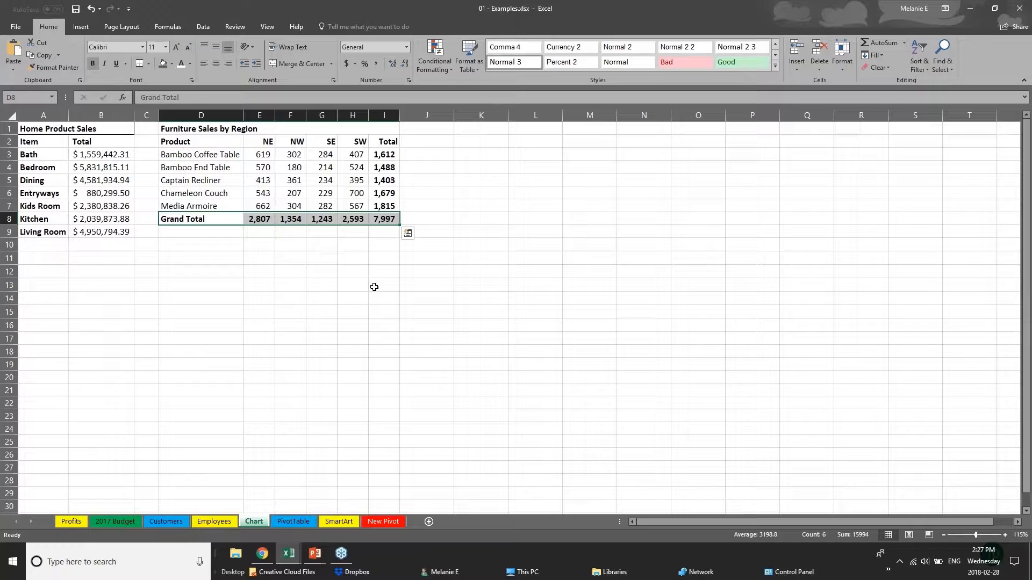
{"action": "left_click", "coordinate": [262, 272]}
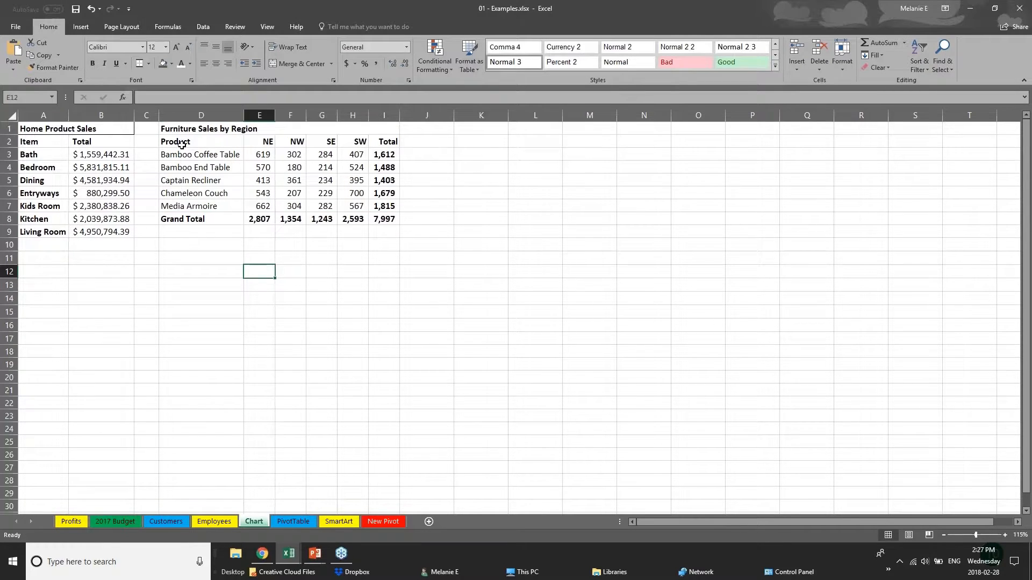
{"action": "left_click_drag", "start_coordinate": [180, 144], "coordinate": [364, 206]}
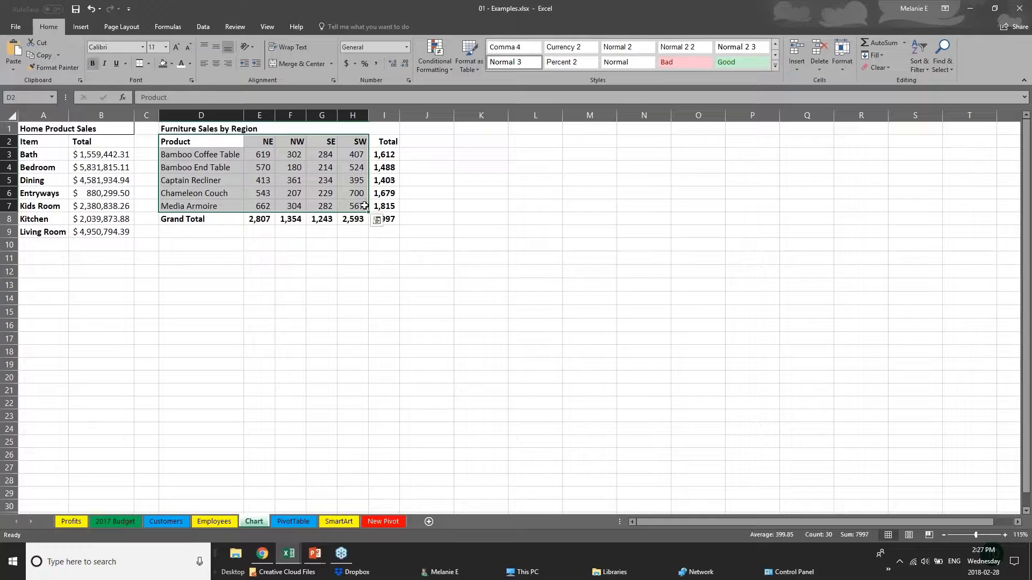
{"action": "left_click", "coordinate": [80, 27]}
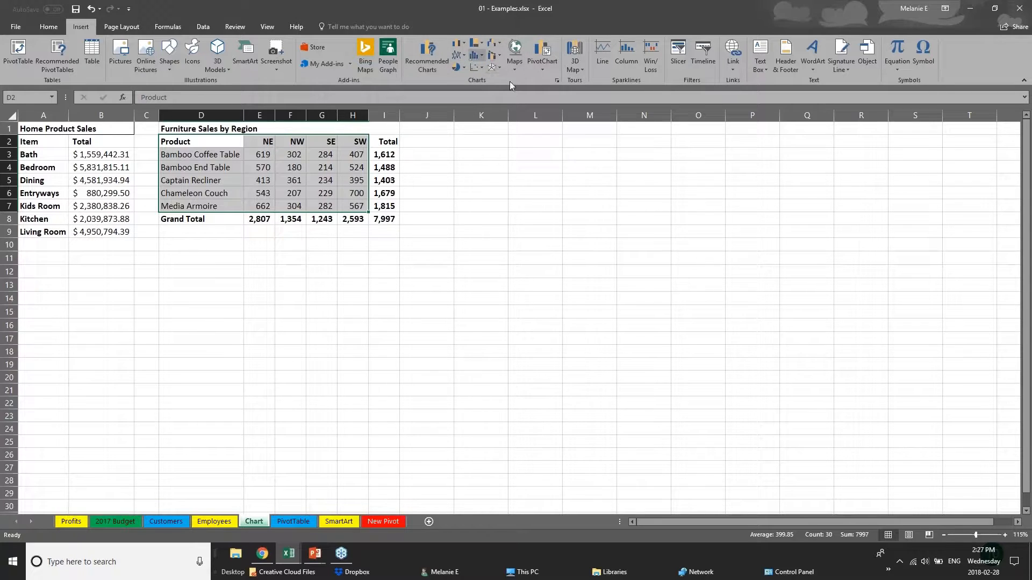
Compare the recommended column and stacked bar charts, then choose Clustered Bar
{"action": "left_click", "coordinate": [482, 44]}
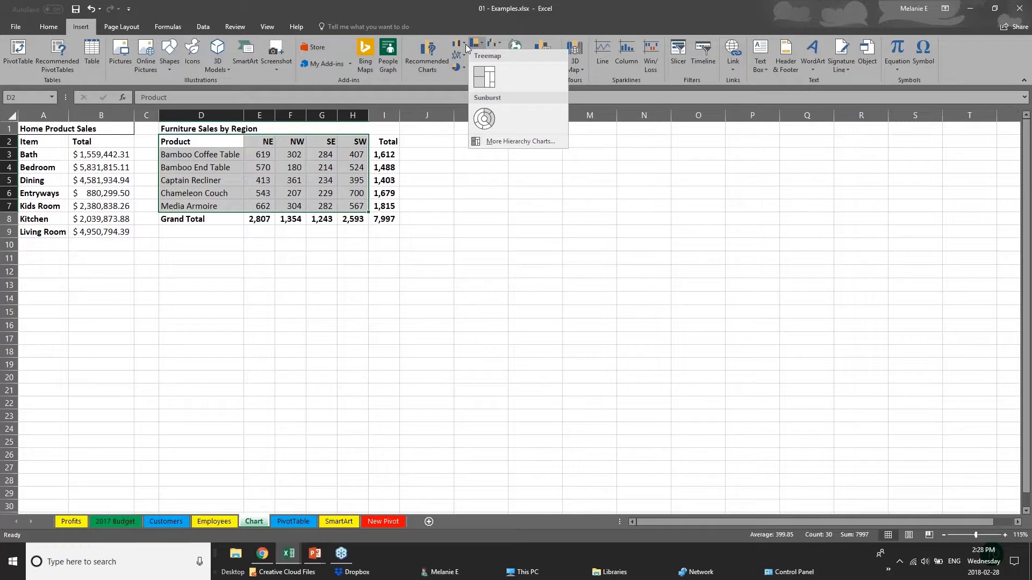
{"action": "left_click", "coordinate": [466, 44]}
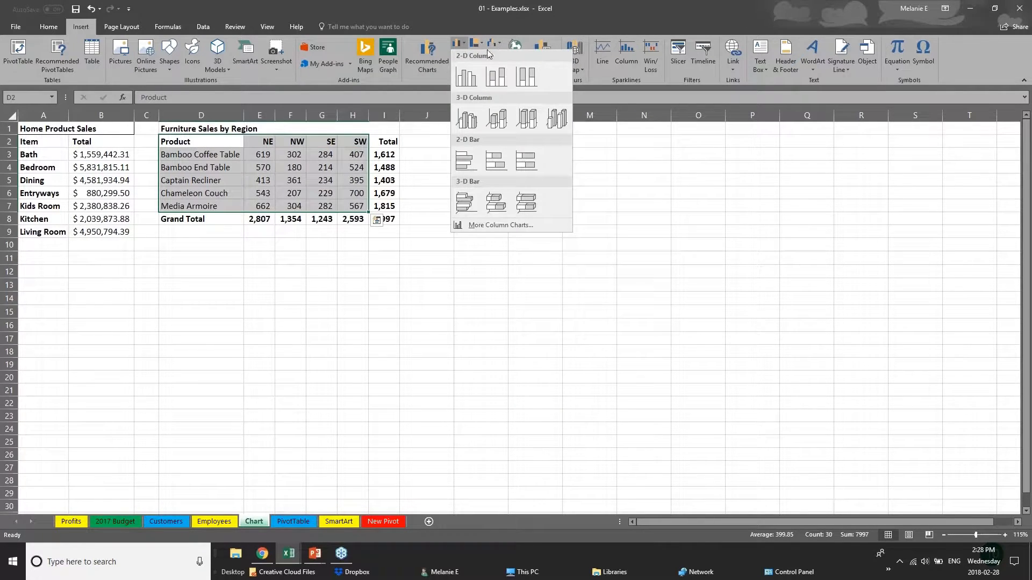
{"action": "left_click", "coordinate": [421, 60]}
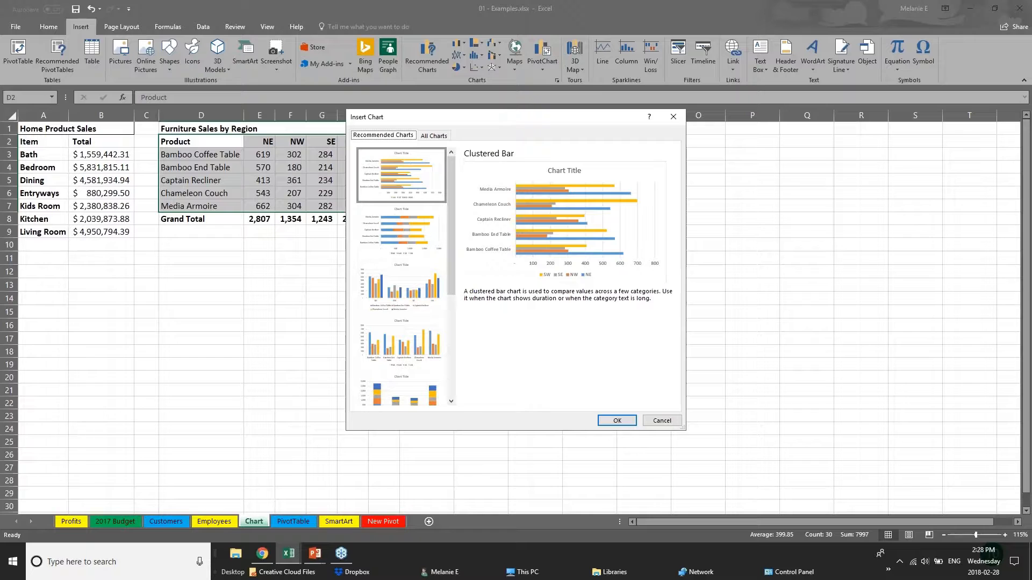
{"action": "left_click", "coordinate": [404, 248]}
{"action": "left_click", "coordinate": [416, 311]}
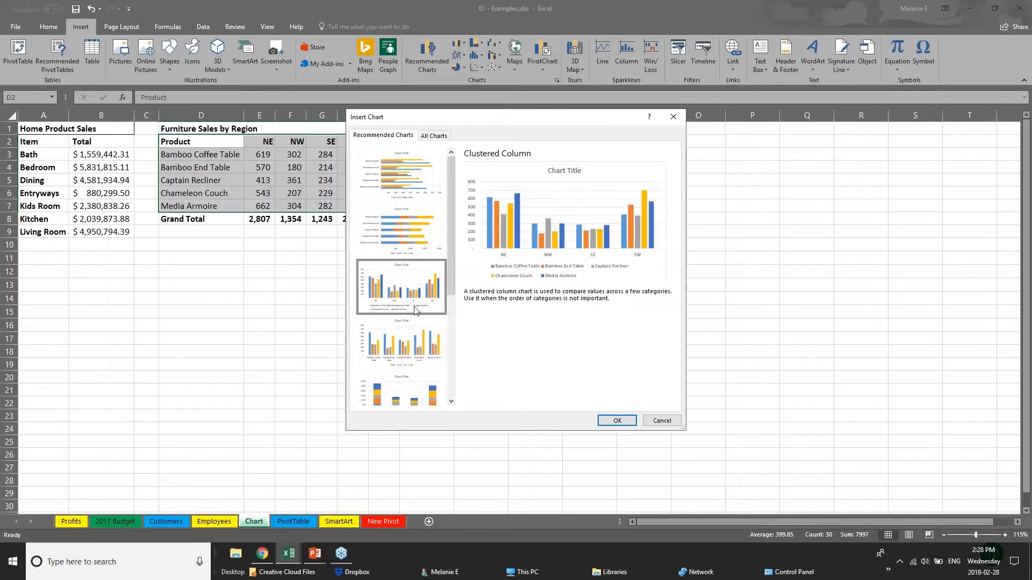
{"action": "left_click", "coordinate": [424, 348]}
{"action": "left_click", "coordinate": [433, 397]}
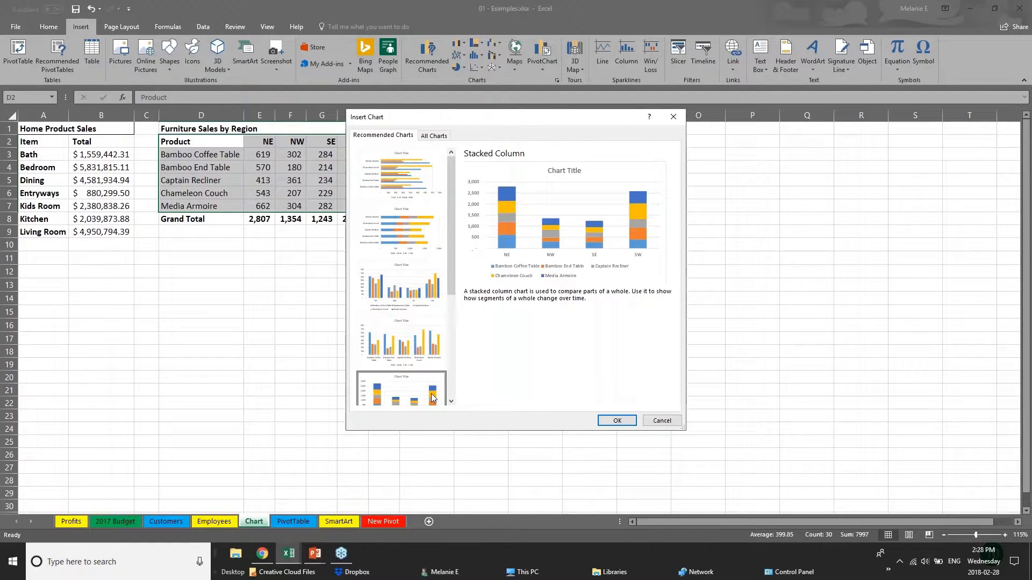
{"action": "left_click_drag", "start_coordinate": [450, 267], "coordinate": [462, 374]}
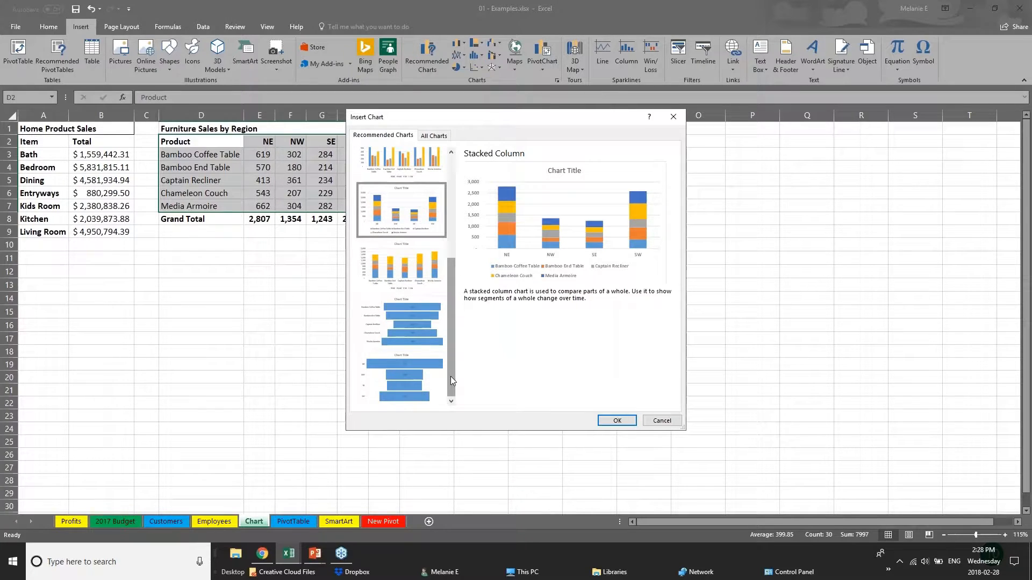
{"action": "left_click_drag", "start_coordinate": [449, 356], "coordinate": [450, 279]}
{"action": "left_click", "coordinate": [434, 173]}
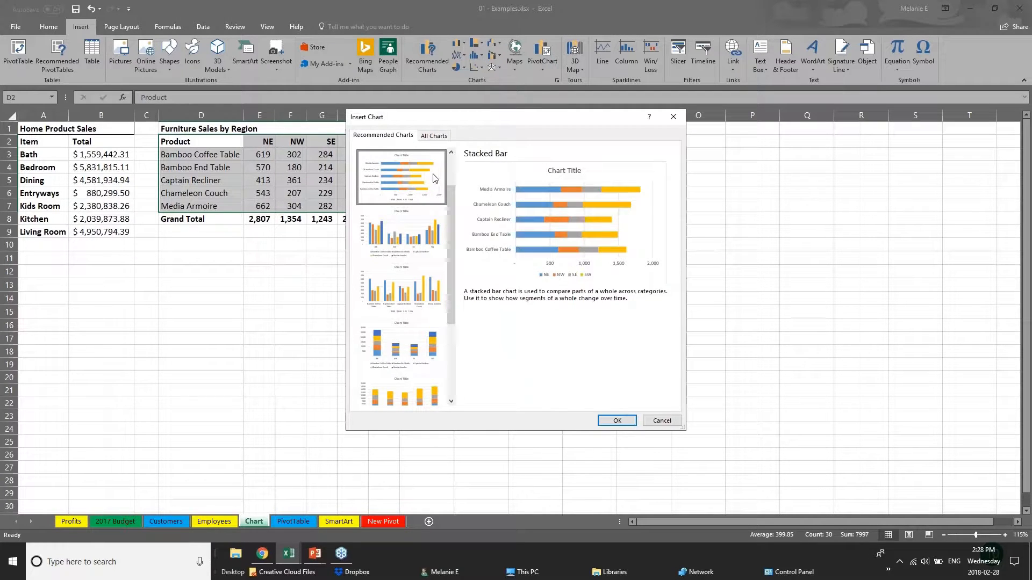
{"action": "left_click_drag", "start_coordinate": [450, 198], "coordinate": [455, 166]}
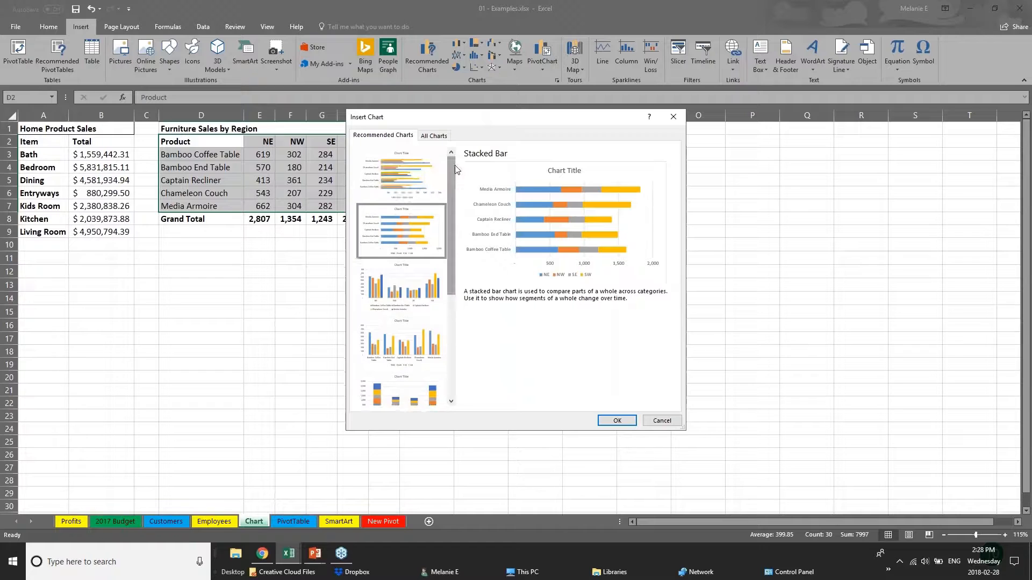
{"action": "left_click", "coordinate": [391, 178]}
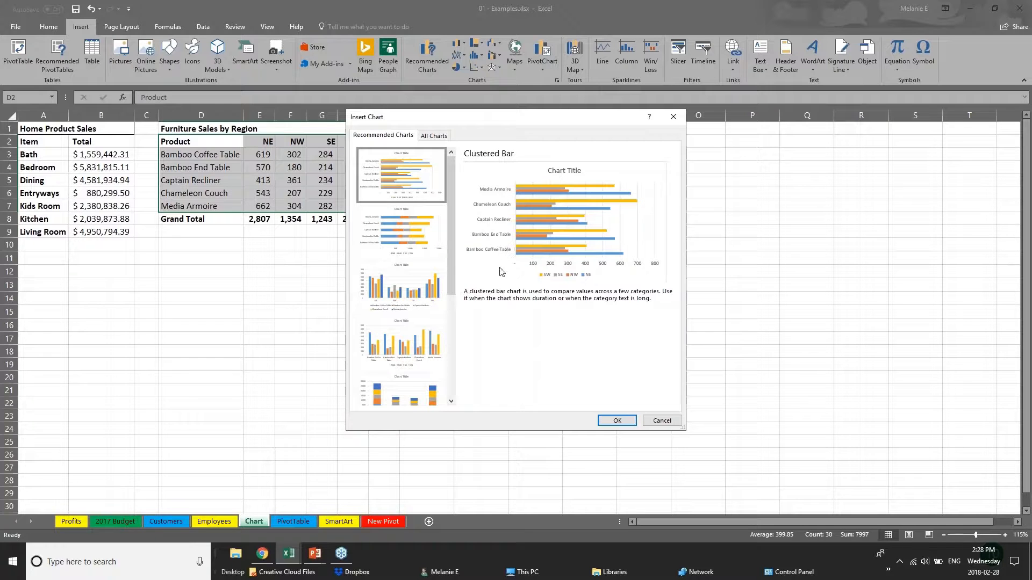
Insert the clustered bar chart, move it beside the table and stretch it to about row 21
{"action": "left_click", "coordinate": [617, 420]}
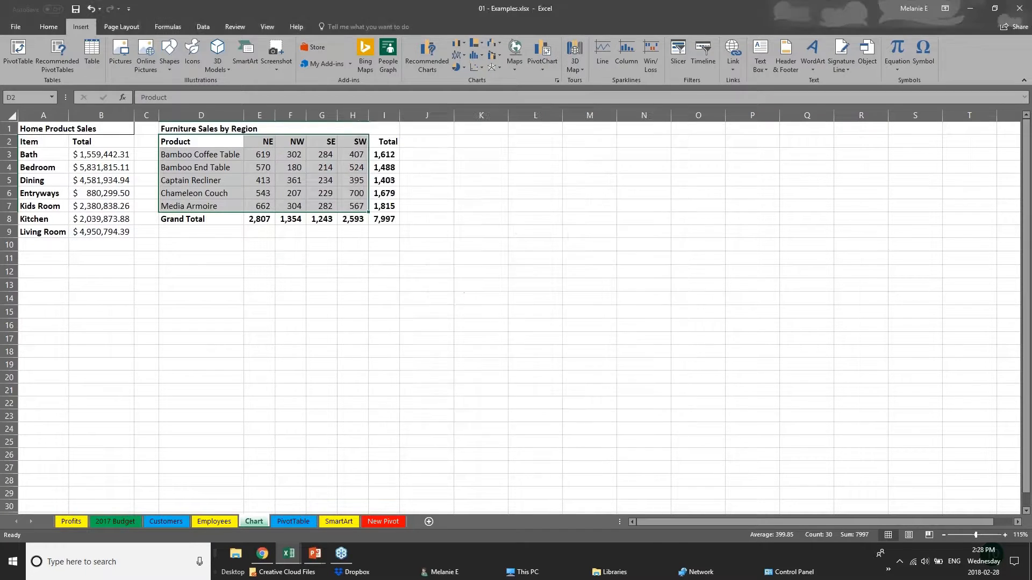
{"action": "left_click_drag", "start_coordinate": [568, 237], "coordinate": [617, 151]}
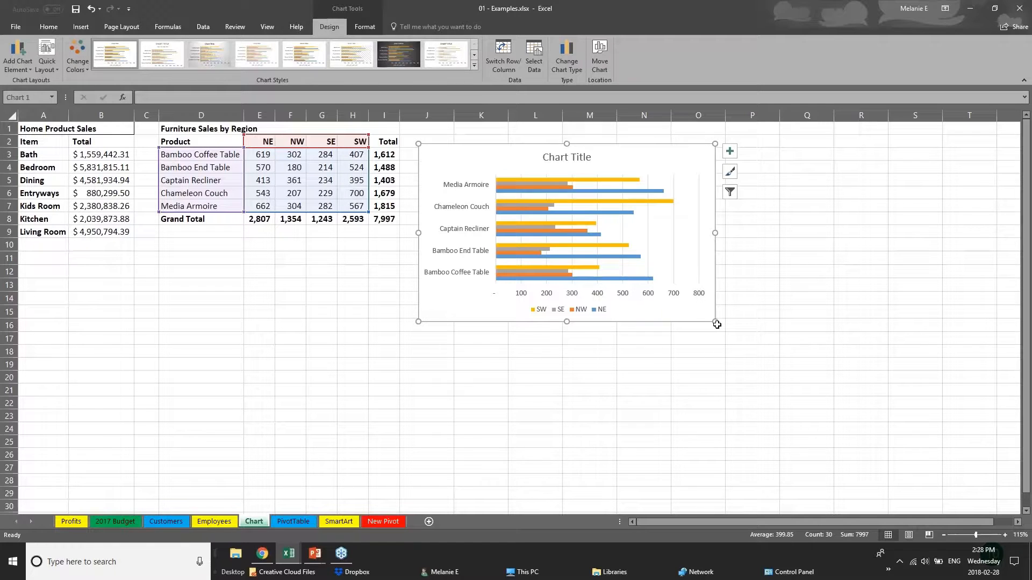
{"action": "left_click_drag", "start_coordinate": [716, 322], "coordinate": [854, 420]}
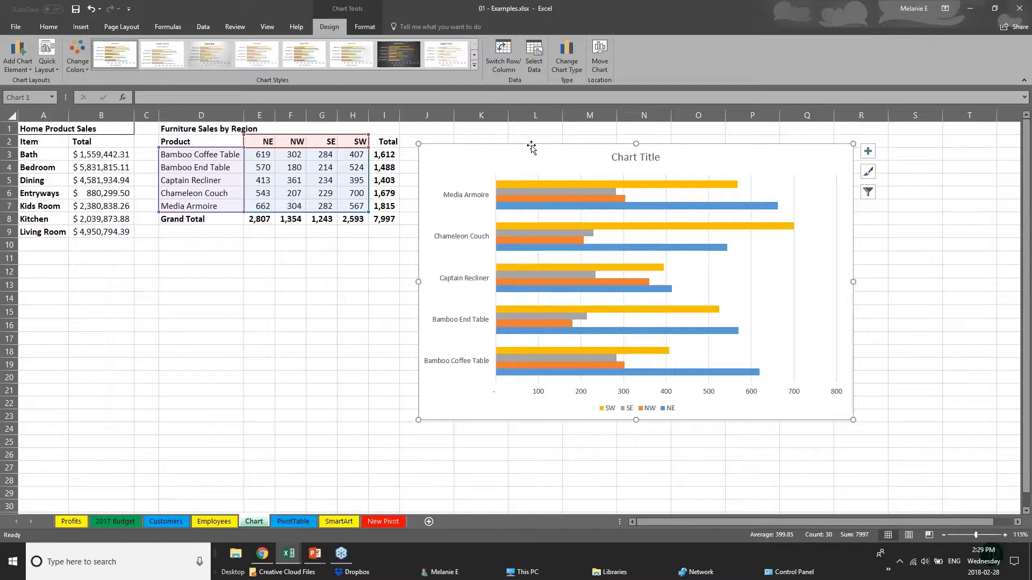
{"action": "left_click", "coordinate": [271, 374]}
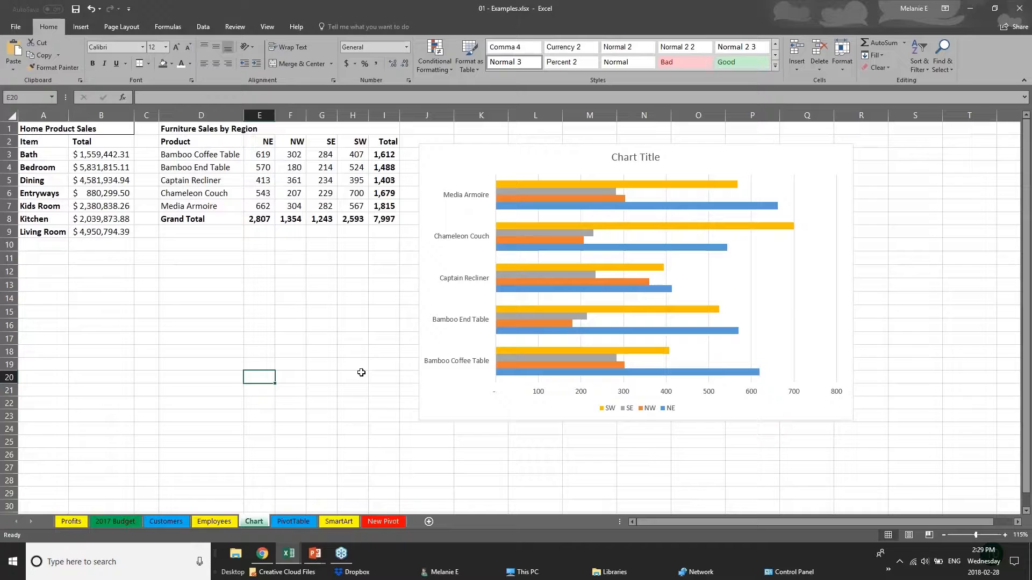
{"action": "left_click", "coordinate": [476, 415]}
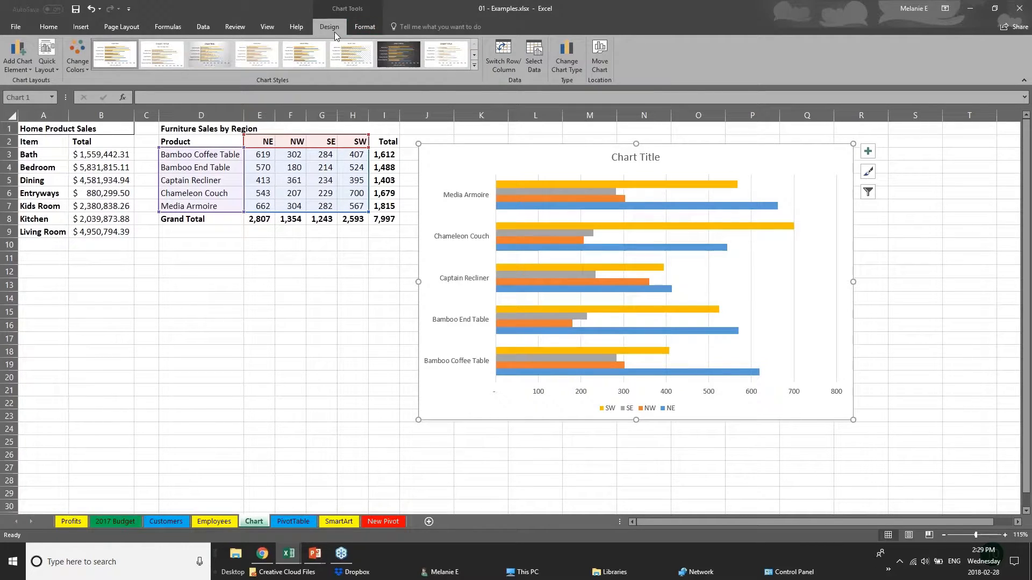
Recolour the chart bars with the colourful green, gold and blue palette
{"action": "left_click", "coordinate": [77, 64]}
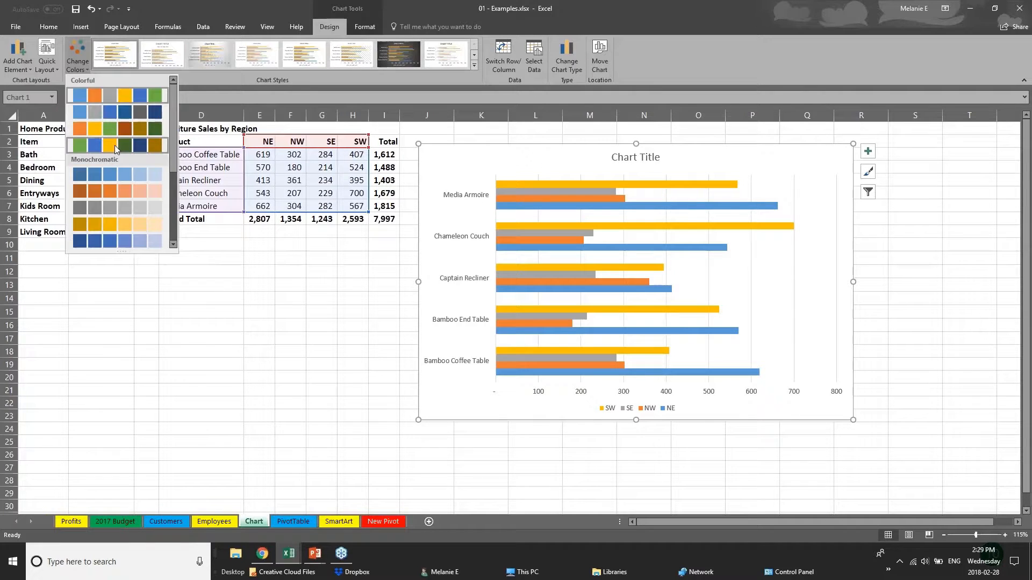
{"action": "left_click", "coordinate": [115, 144]}
{"action": "left_click", "coordinate": [116, 194]}
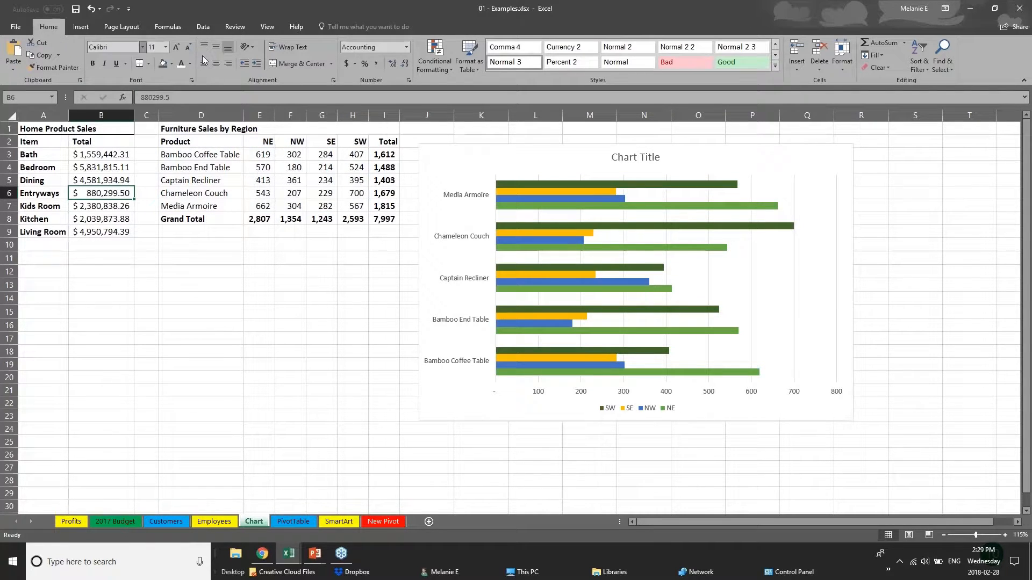
{"action": "left_click", "coordinate": [527, 324]}
{"action": "left_click", "coordinate": [77, 63]}
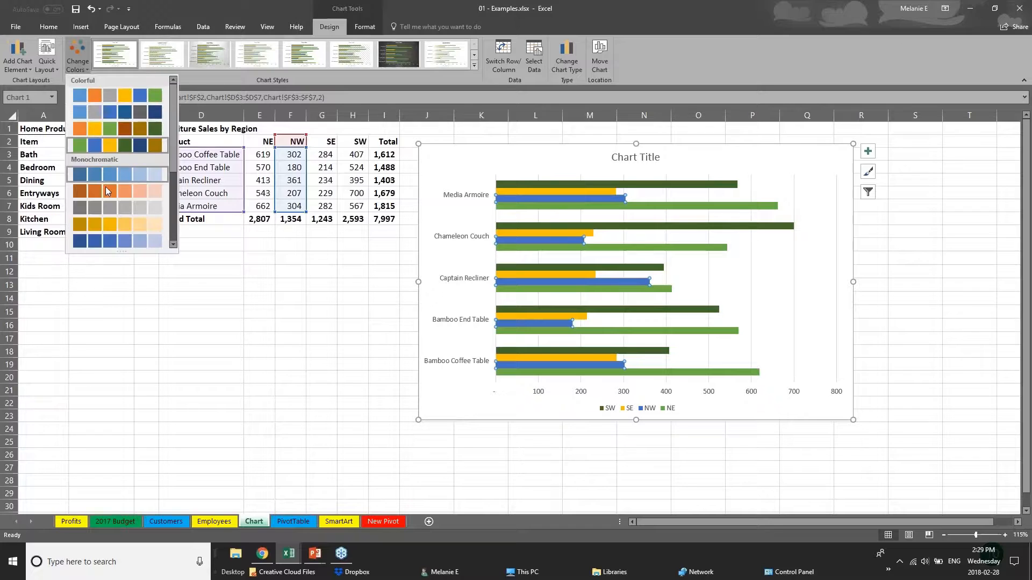
{"action": "left_click", "coordinate": [108, 191]}
{"action": "left_click", "coordinate": [78, 60]}
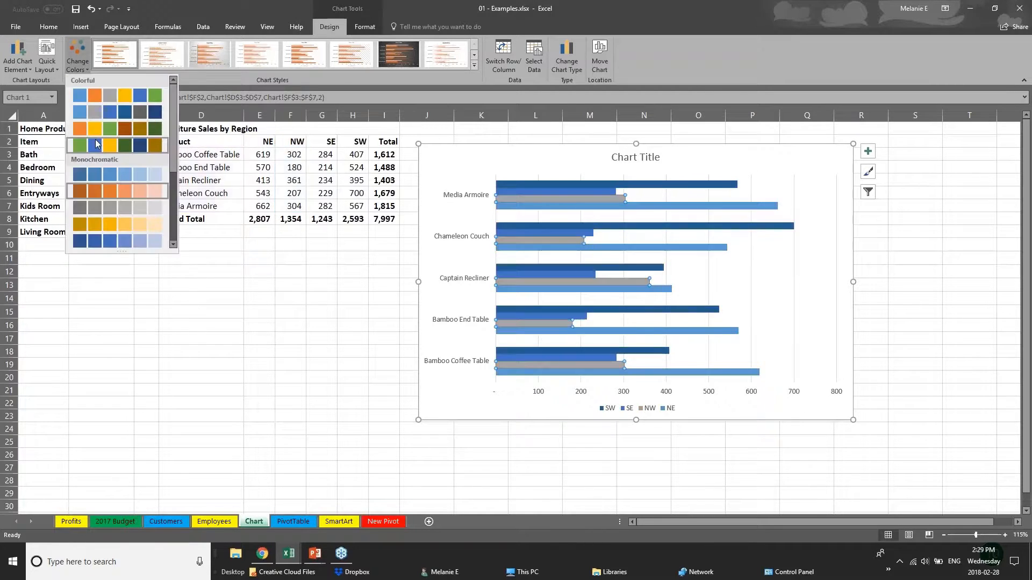
{"action": "left_click", "coordinate": [96, 144]}
Apply the chart style with gradient bars, data labels and an uppercase title
{"action": "left_click", "coordinate": [477, 66]}
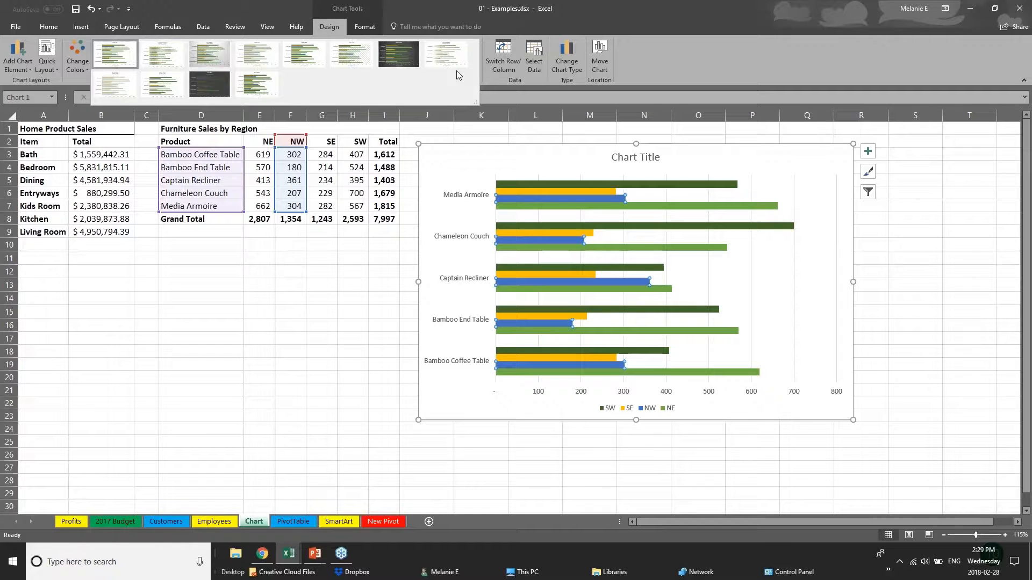
{"action": "left_click", "coordinate": [209, 53]}
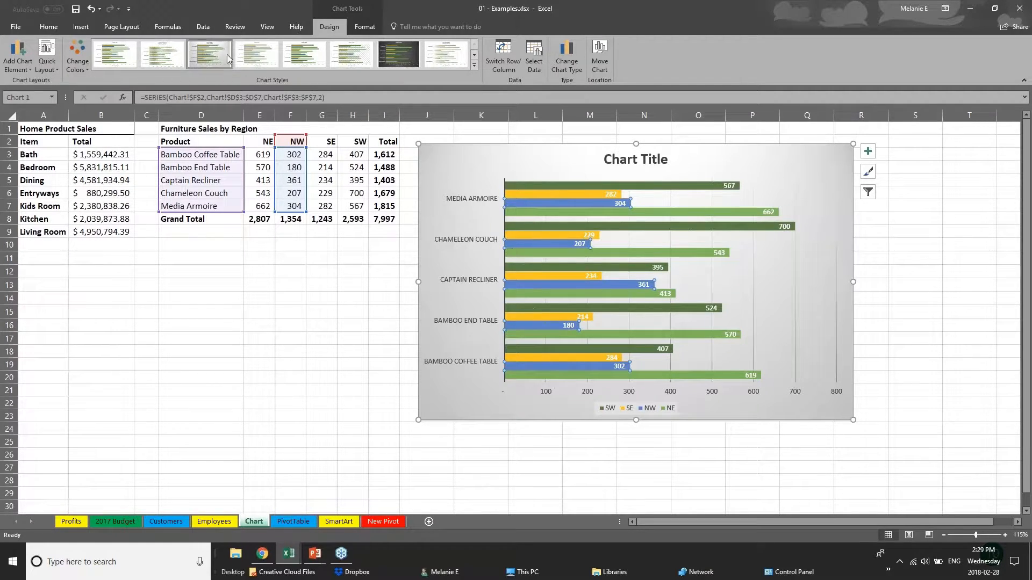
{"action": "left_click", "coordinate": [306, 55]}
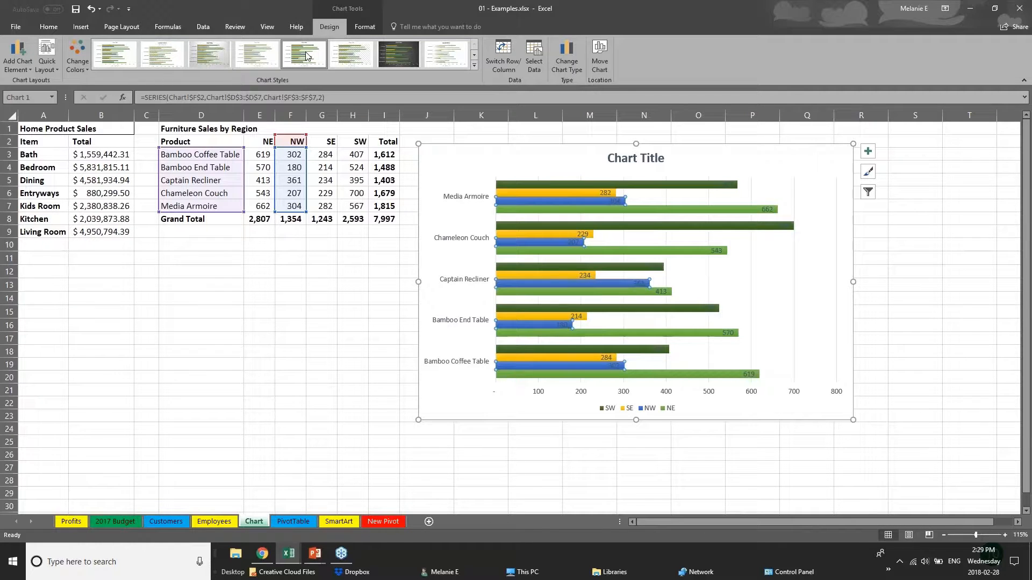
{"action": "left_click", "coordinate": [447, 56]}
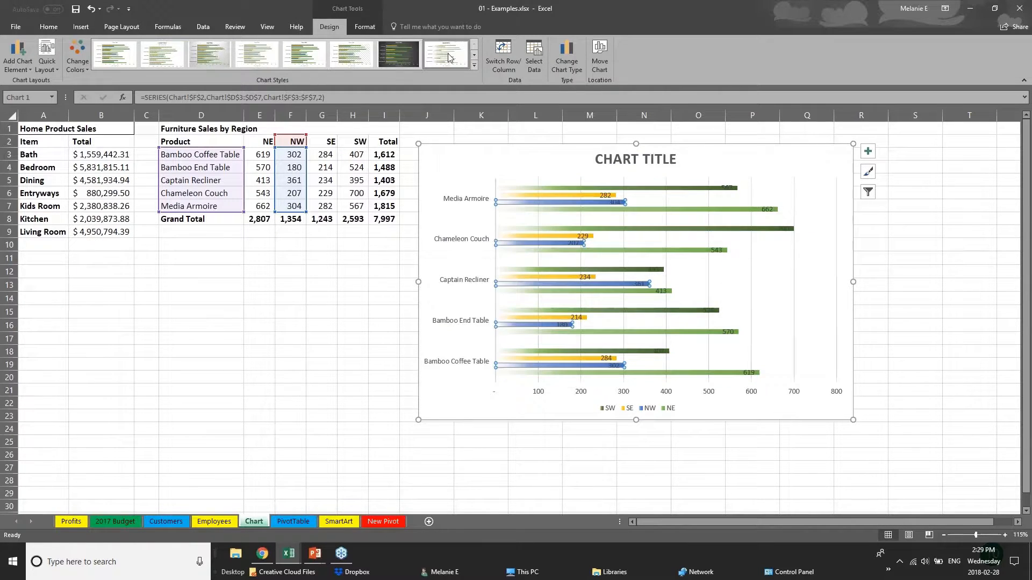
{"action": "left_click", "coordinate": [474, 65]}
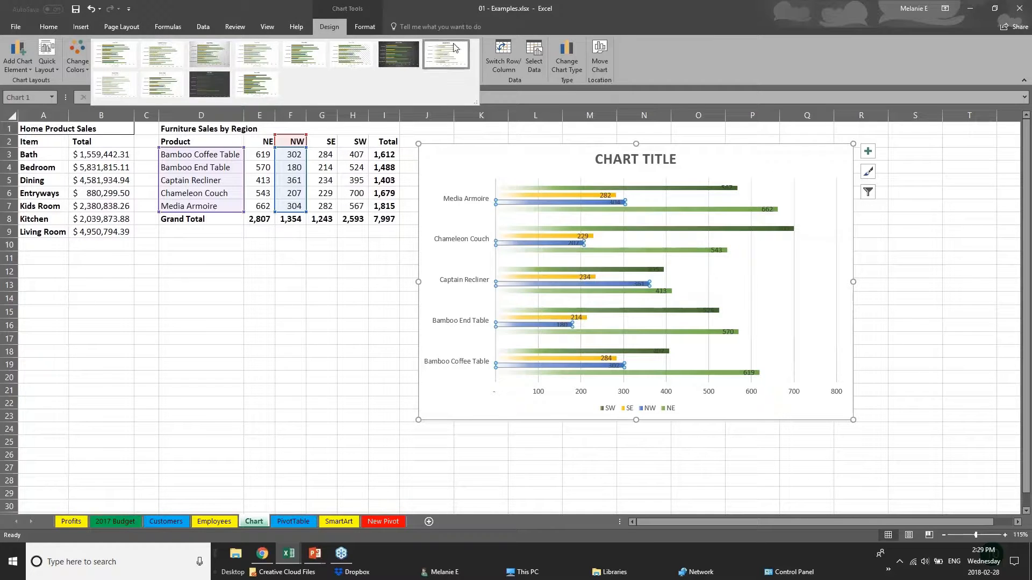
{"action": "left_click", "coordinate": [365, 26]}
{"action": "left_click", "coordinate": [366, 26]}
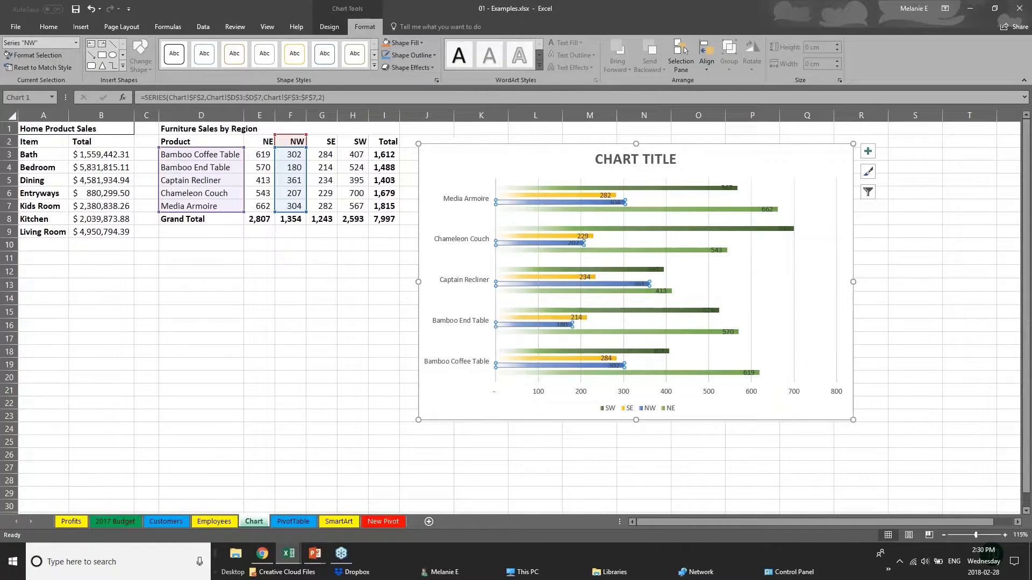
Fill the SW series bars with the orange theme colour
{"action": "left_click", "coordinate": [547, 195]}
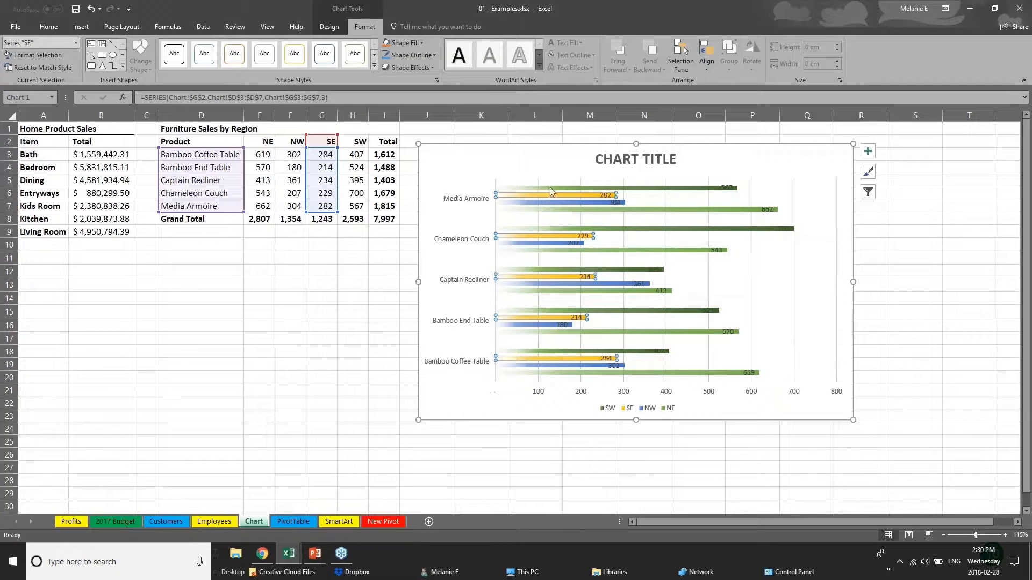
{"action": "left_click", "coordinate": [550, 188]}
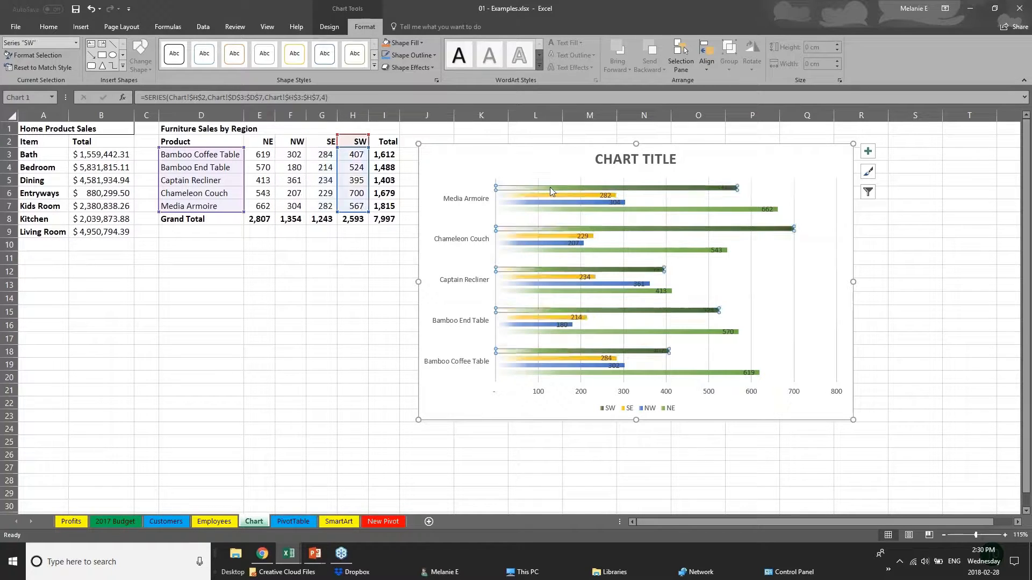
{"action": "left_click", "coordinate": [406, 42]}
{"action": "left_click", "coordinate": [434, 105]}
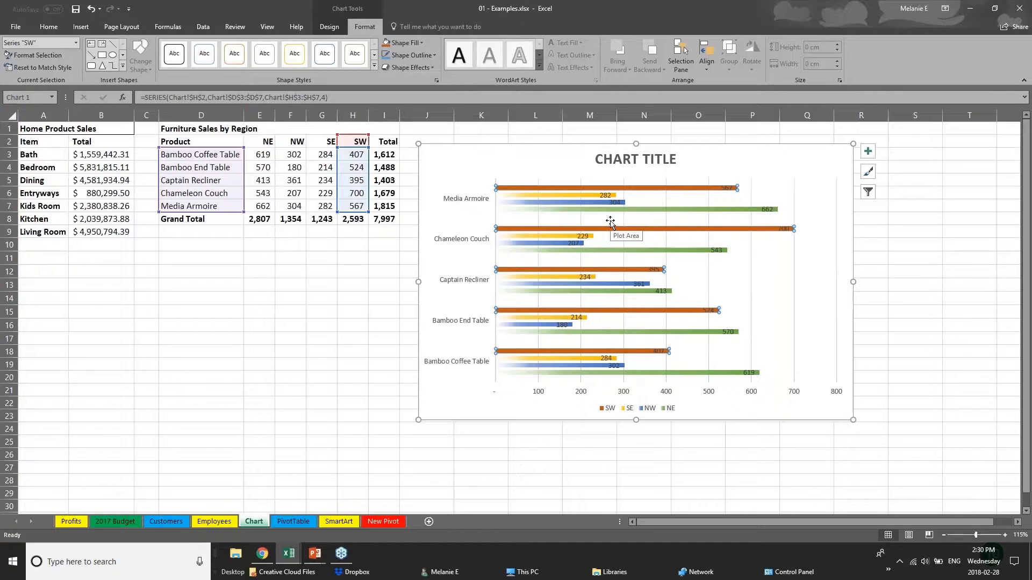
{"action": "left_click", "coordinate": [619, 160]}
Retitle the chart 'SALES DATA' and enlarge the product axis labels by two font sizes
{"action": "triple_click", "coordinate": [619, 159]}
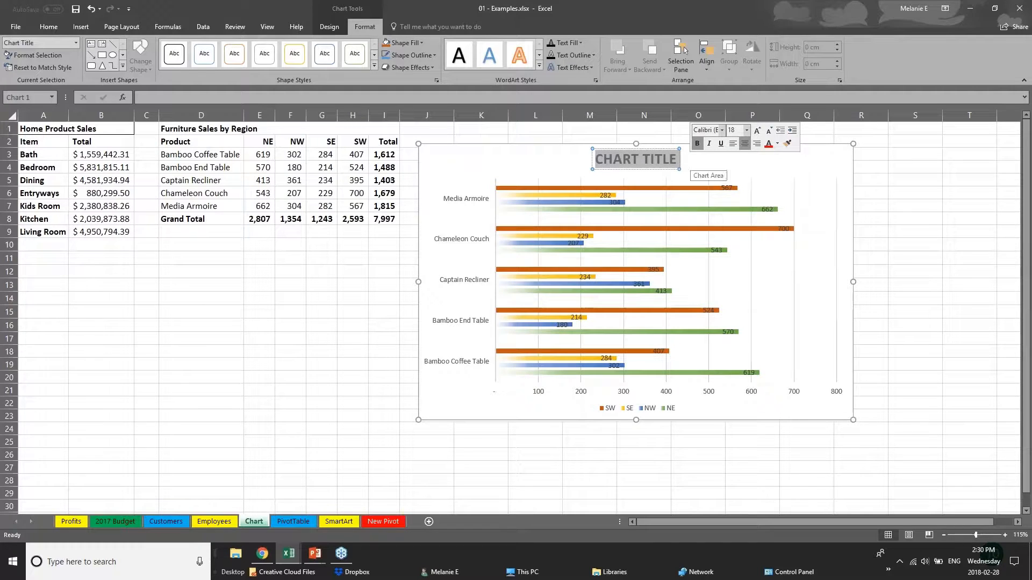
{"action": "type", "text": "SALES D"}
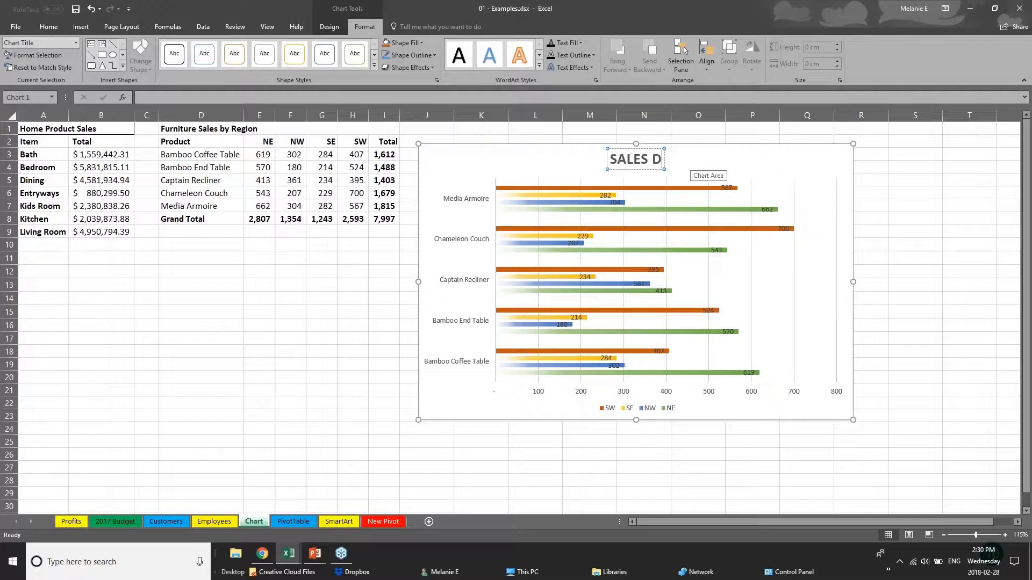
{"action": "type", "text": "ATA"}
{"action": "left_click", "coordinate": [541, 396]}
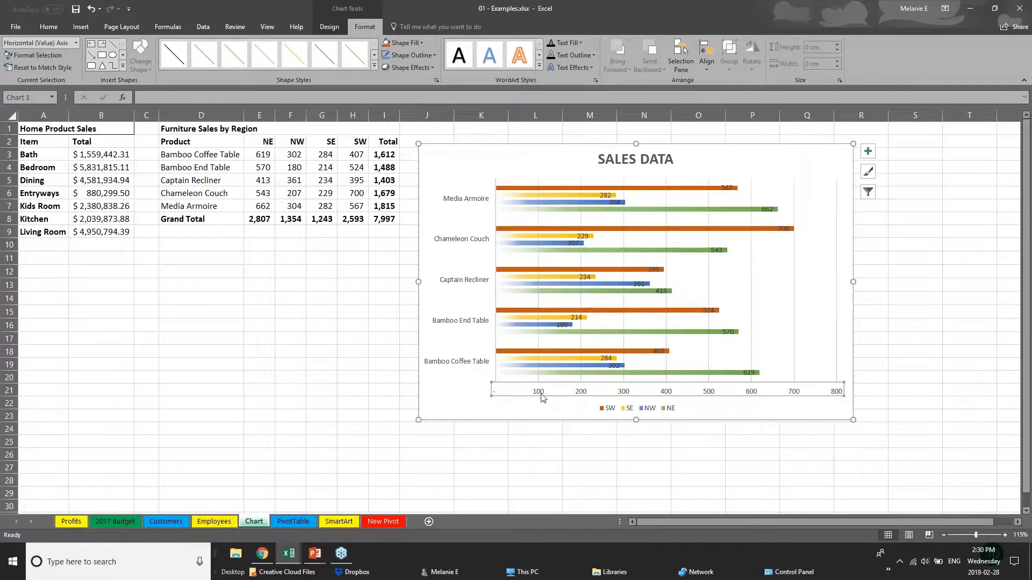
{"action": "left_click", "coordinate": [487, 322]}
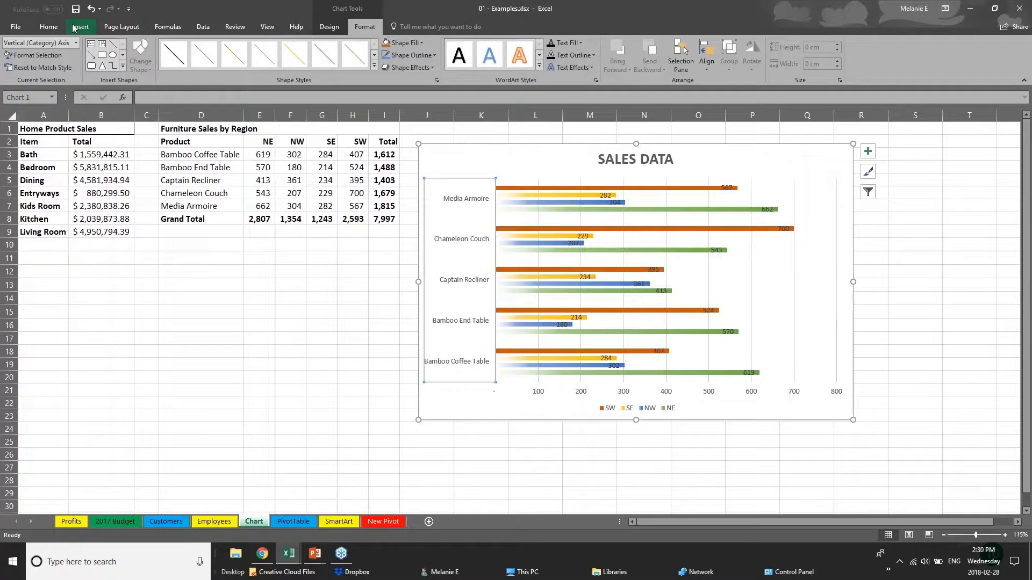
{"action": "left_click", "coordinate": [49, 27]}
{"action": "left_click", "coordinate": [176, 47]}
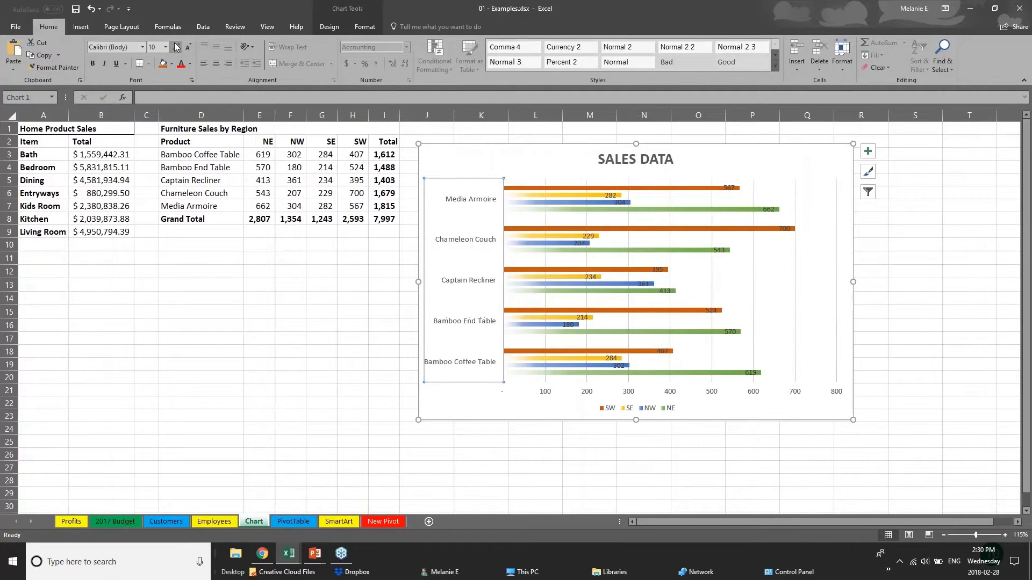
{"action": "left_click", "coordinate": [176, 47]}
Move the Chameleon Couch 700 label right of its bar and delete the horizontal value axis
{"action": "left_click", "coordinate": [561, 393]}
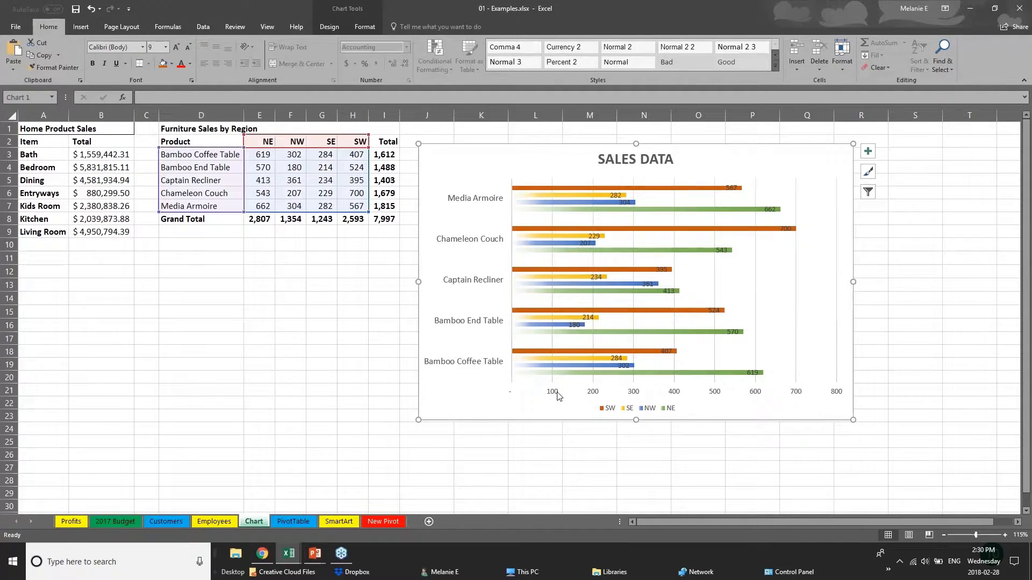
{"action": "left_click", "coordinate": [556, 395]}
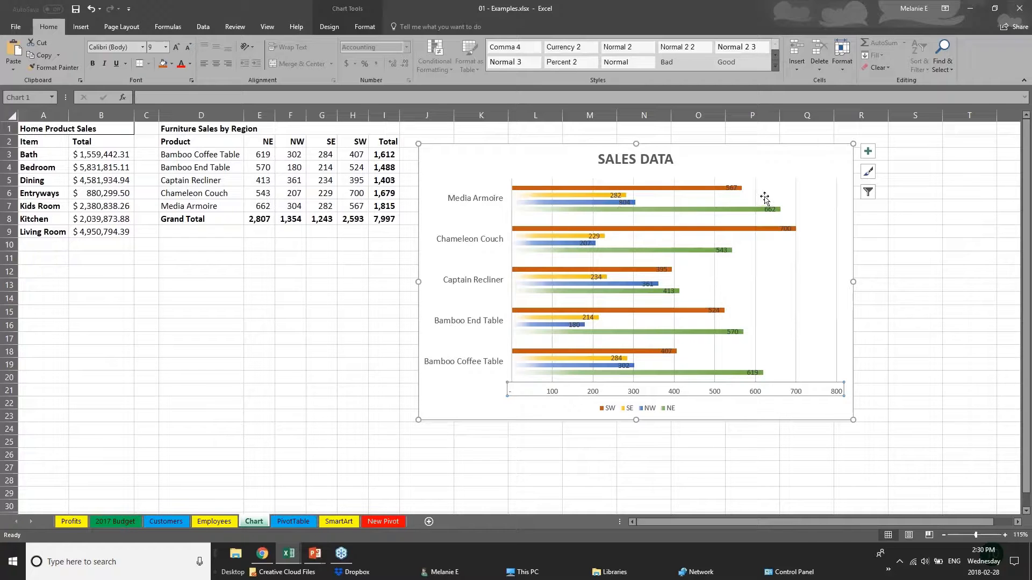
{"action": "left_click", "coordinate": [730, 188]}
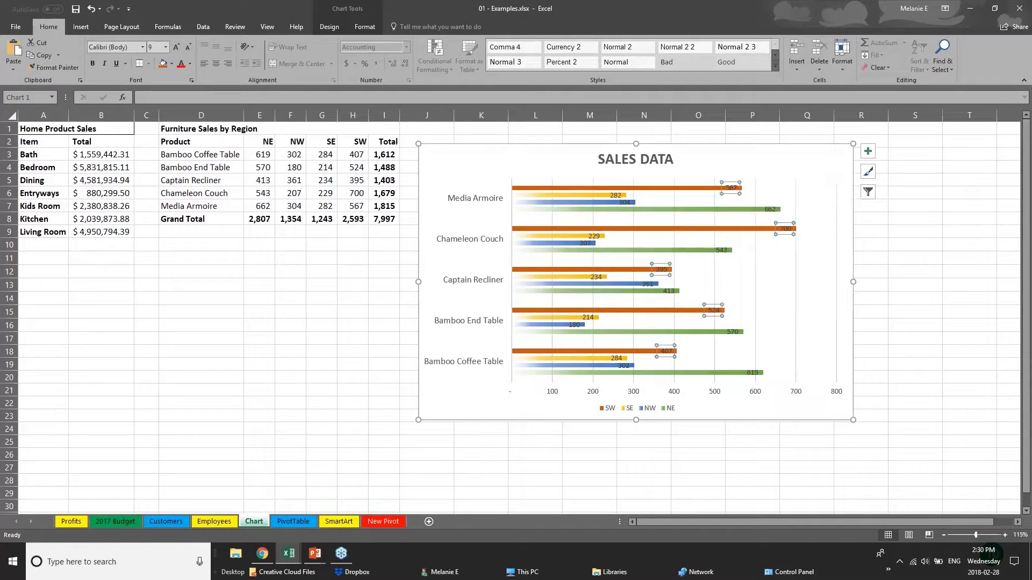
{"action": "left_click", "coordinate": [785, 229]}
{"action": "left_click_drag", "start_coordinate": [786, 229], "coordinate": [808, 229]}
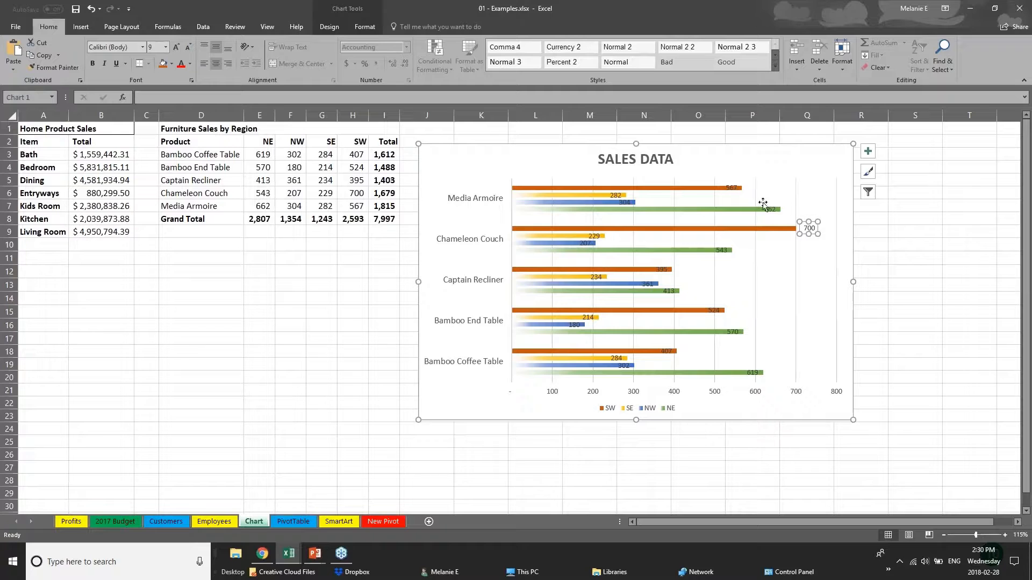
{"action": "left_click", "coordinate": [733, 190]}
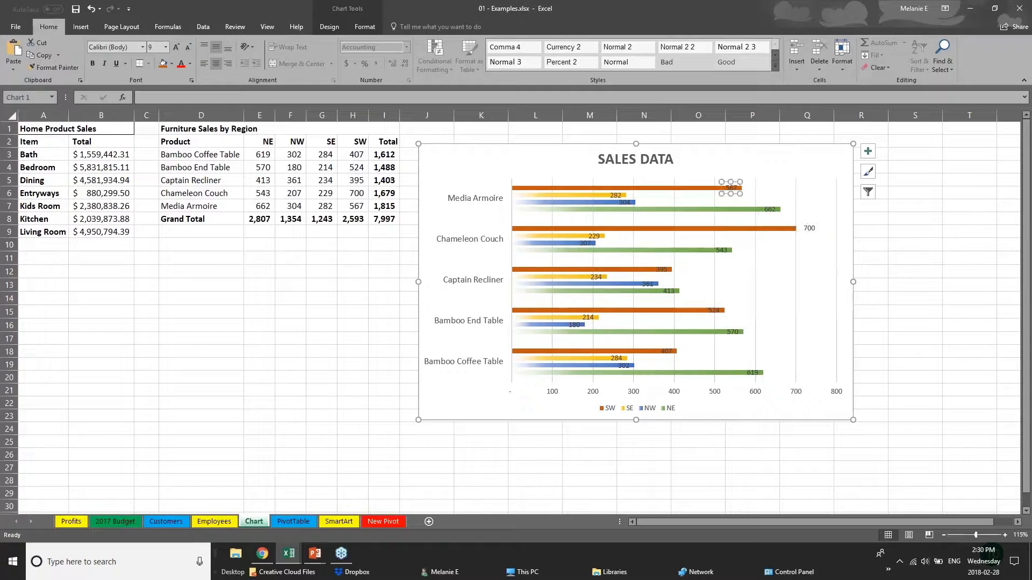
{"action": "double_click", "coordinate": [735, 189]}
{"action": "key", "text": "Escape"}
{"action": "left_click", "coordinate": [671, 397]}
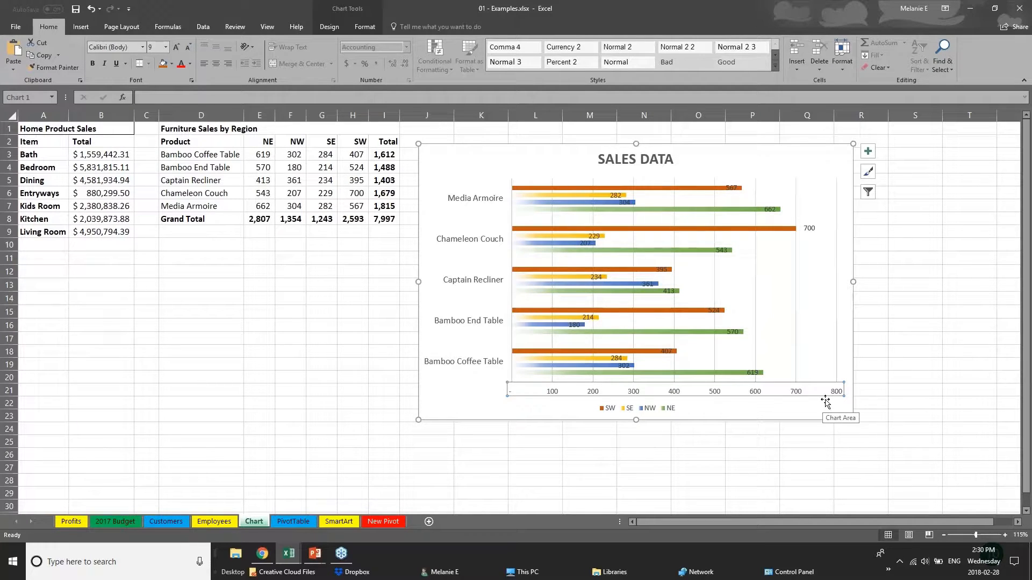
{"action": "key", "text": "Delete"}
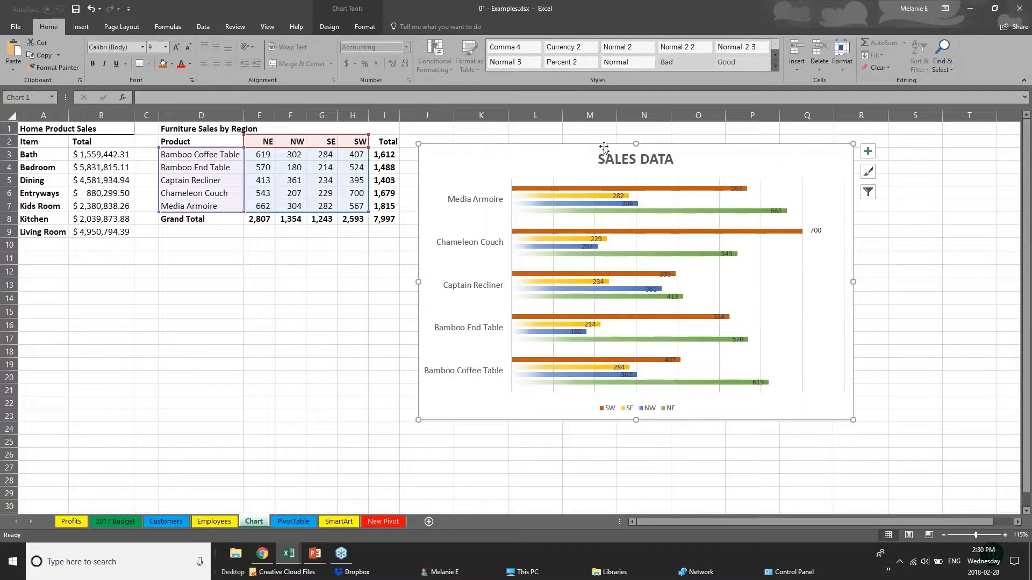
Inspect the source ranges of the chart's SW, SE and NW series
{"action": "left_click", "coordinate": [358, 15]}
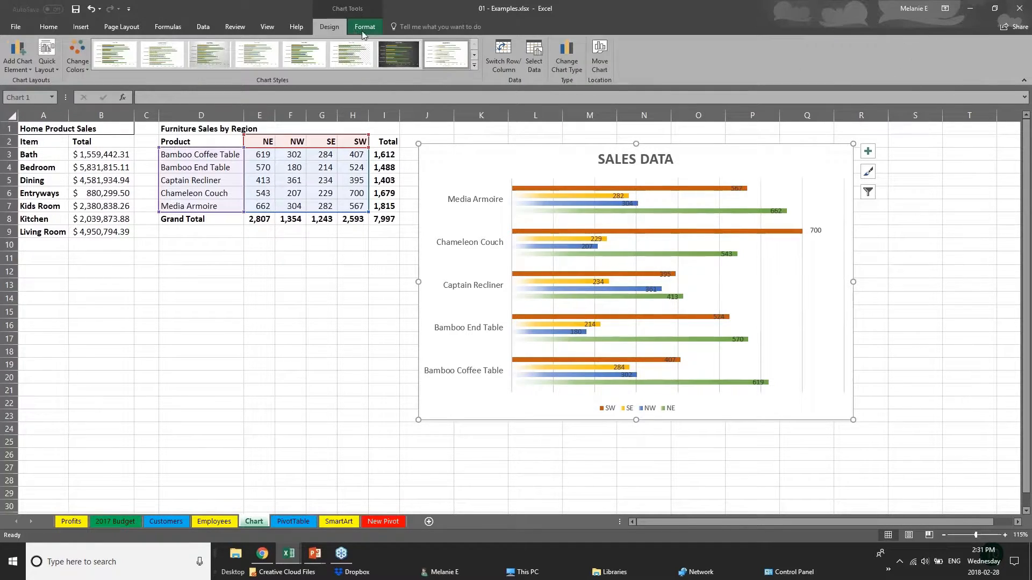
{"action": "left_click", "coordinate": [366, 28]}
{"action": "left_click", "coordinate": [343, 27]}
{"action": "left_click", "coordinate": [325, 156]}
{"action": "left_click", "coordinate": [511, 187]}
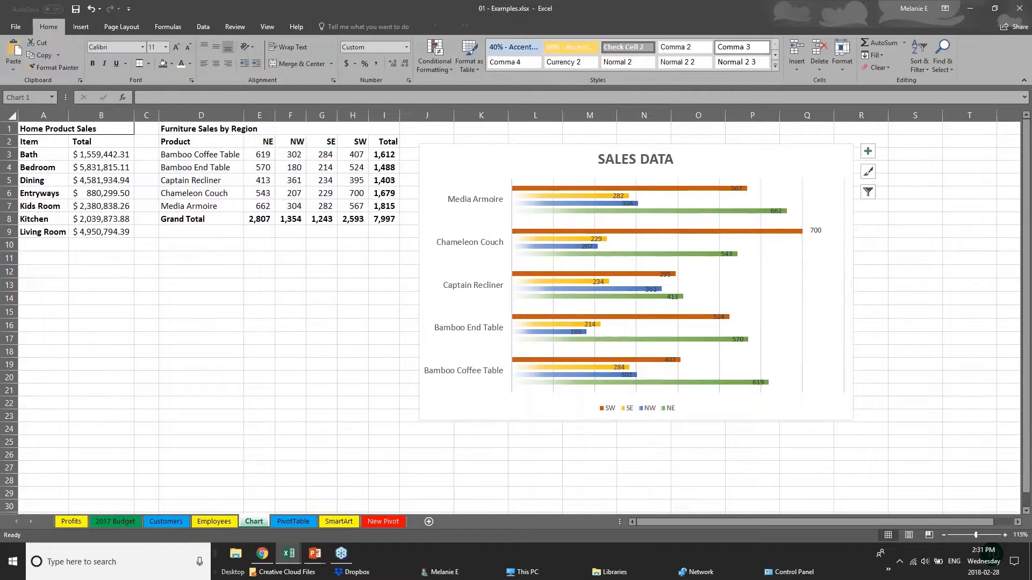
{"action": "left_click", "coordinate": [578, 188]}
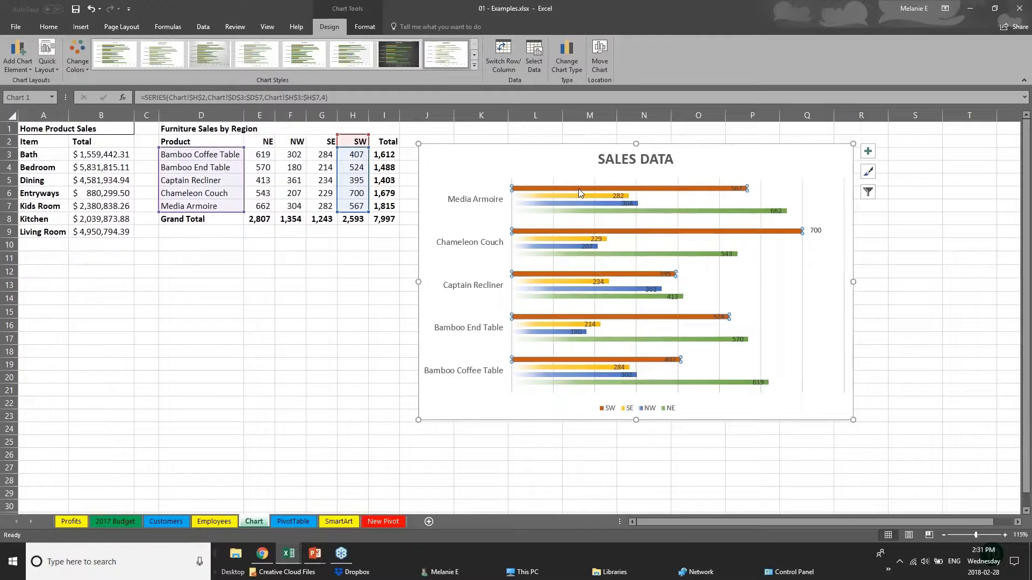
{"action": "left_click", "coordinate": [590, 197]}
{"action": "left_click", "coordinate": [594, 204]}
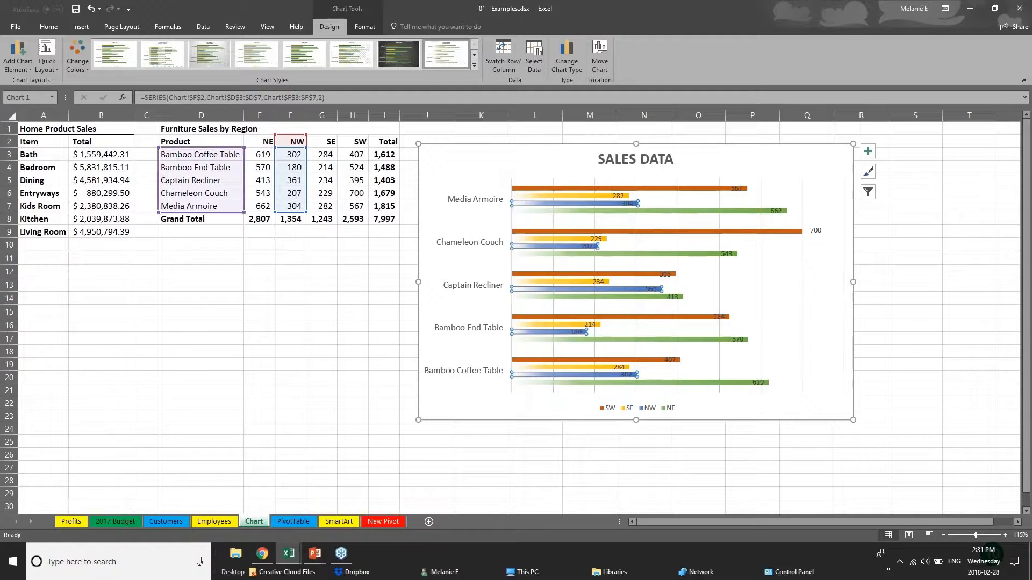
Change Bamboo End Table's NW sales in cell F4 from 180 to 181
{"action": "left_click", "coordinate": [285, 167]}
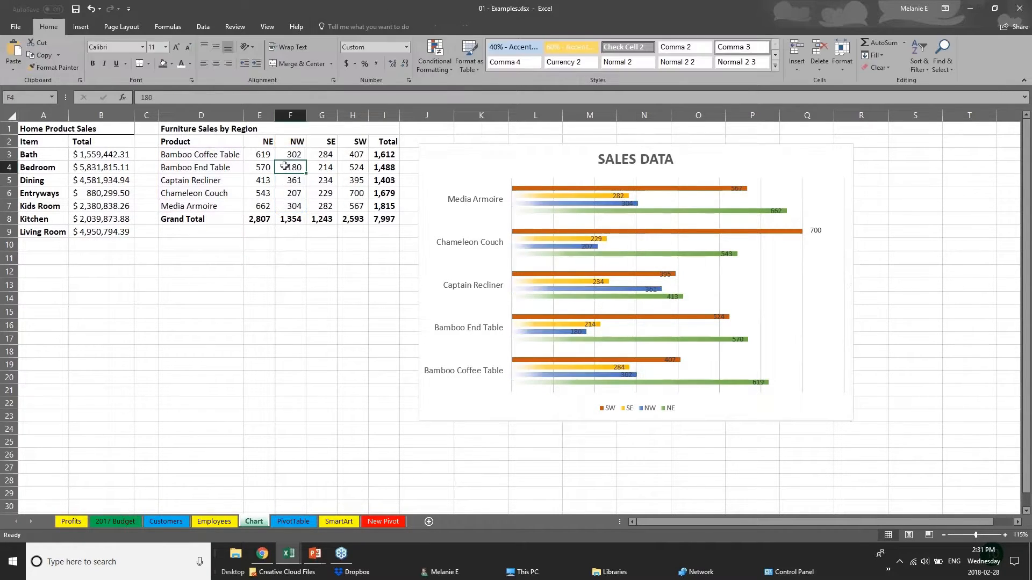
{"action": "double_click", "coordinate": [285, 166]}
{"action": "key", "text": "BackSpace"}
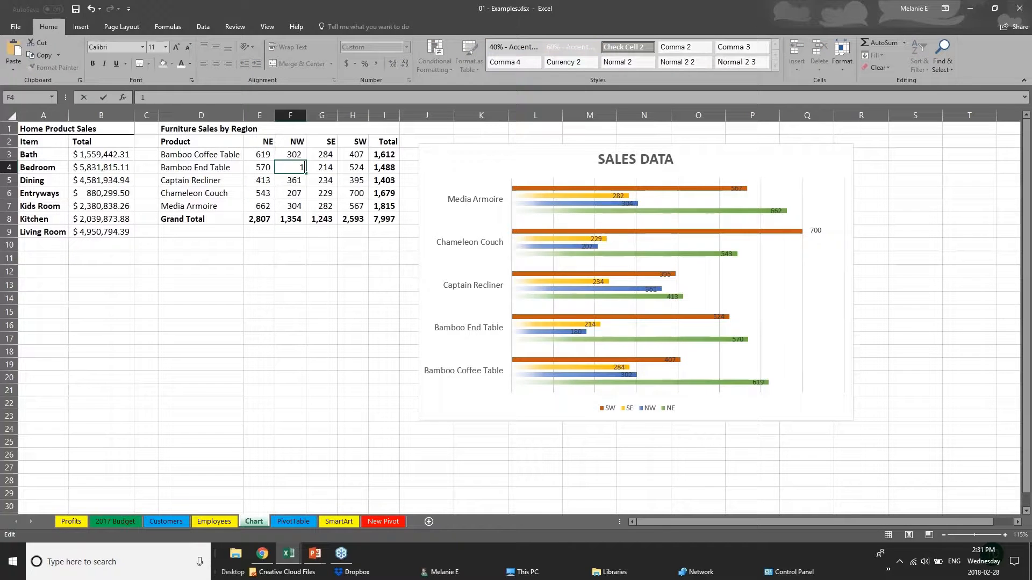
{"action": "type", "text": "1"}
{"action": "key", "text": "Return"}
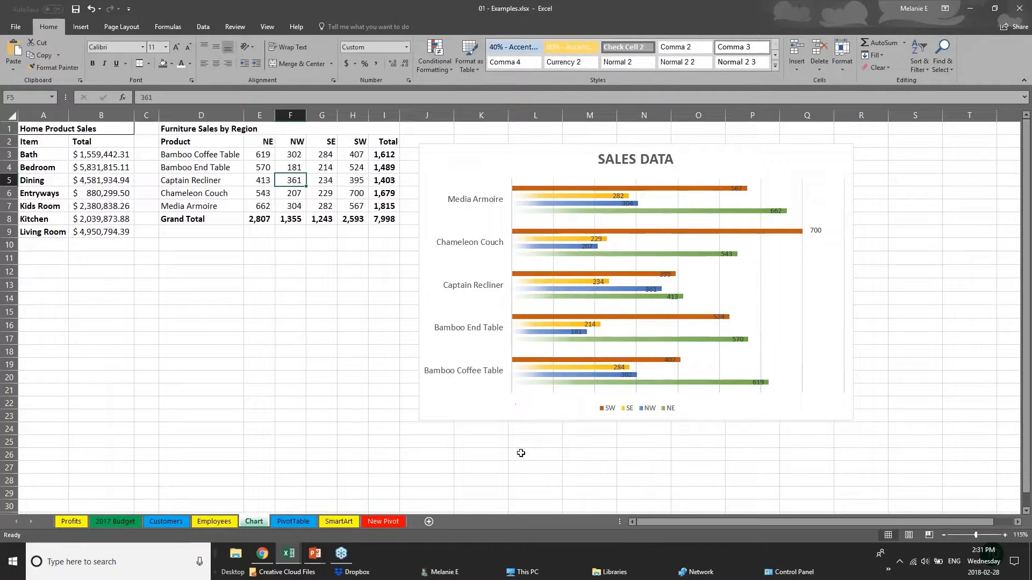
Switch to the running slide show and advance to the CREATING TABLES slide
{"action": "left_click", "coordinate": [313, 554]}
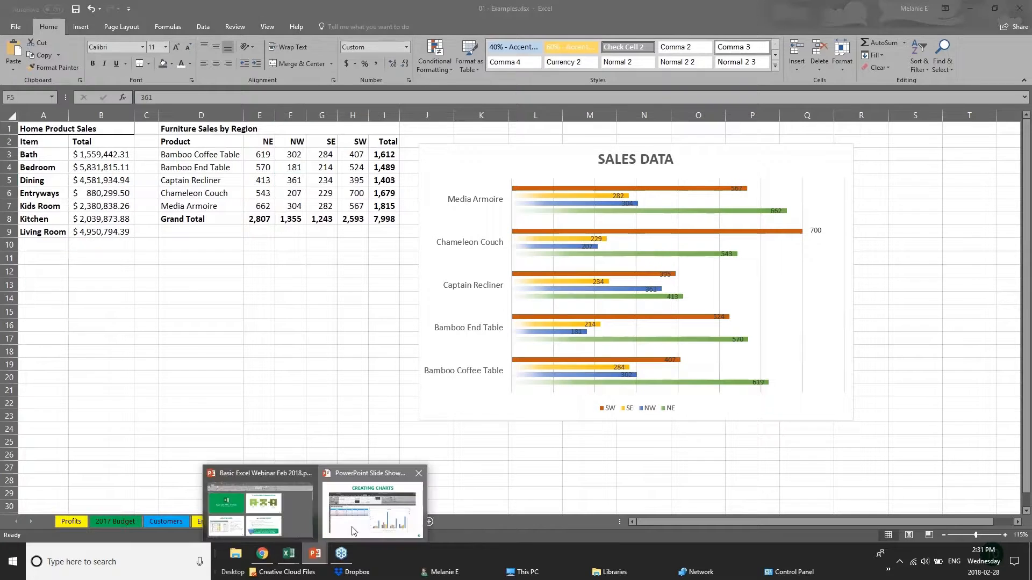
{"action": "left_click", "coordinate": [366, 513]}
{"action": "key", "text": "Right"}
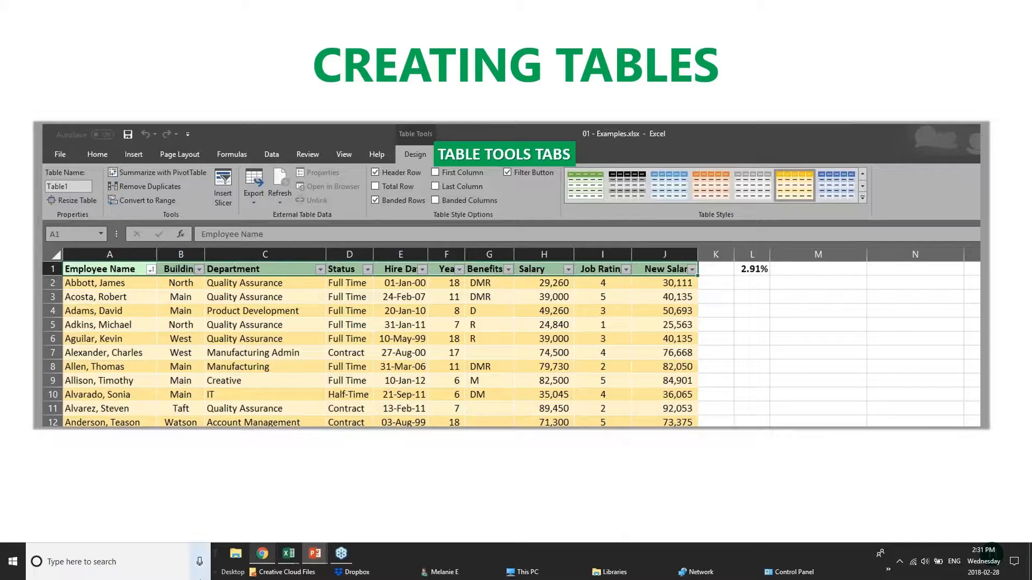
{"action": "mouse_move", "coordinate": [282, 565]}
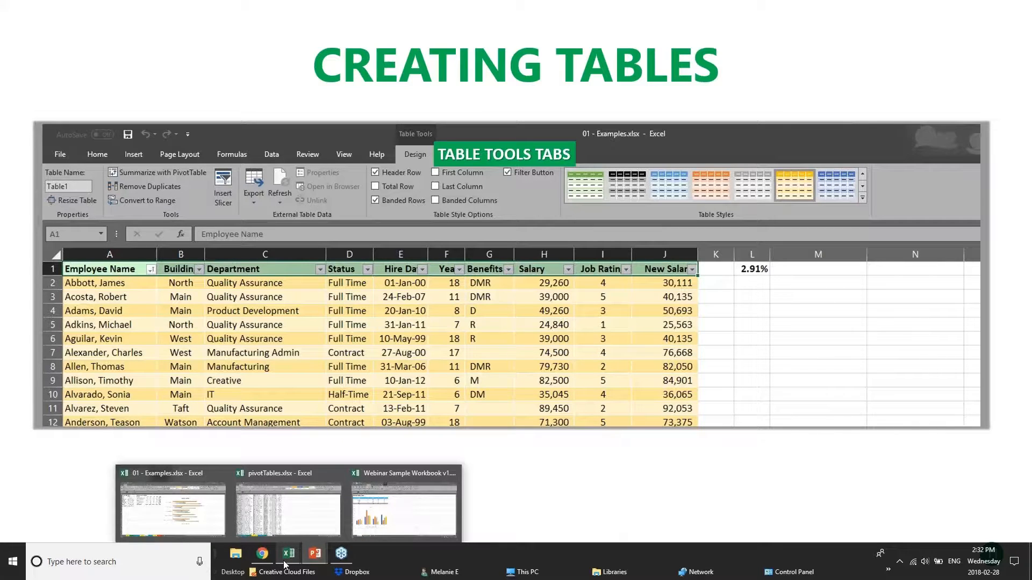
Switch back to the 01 - Examples workbook and open its Customers sheet
{"action": "left_click", "coordinate": [404, 510]}
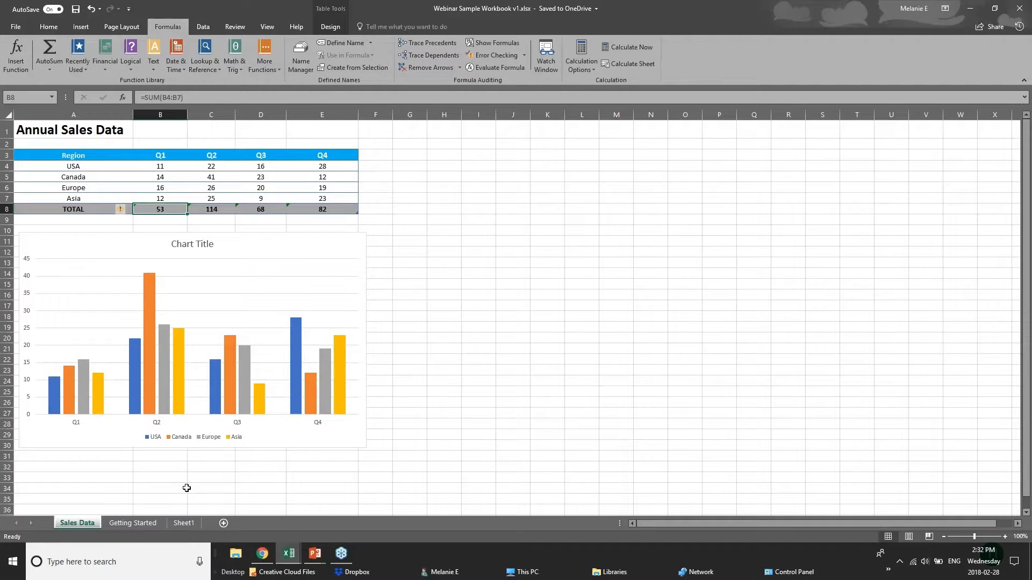
{"action": "mouse_move", "coordinate": [289, 557]}
{"action": "left_click", "coordinate": [238, 527]}
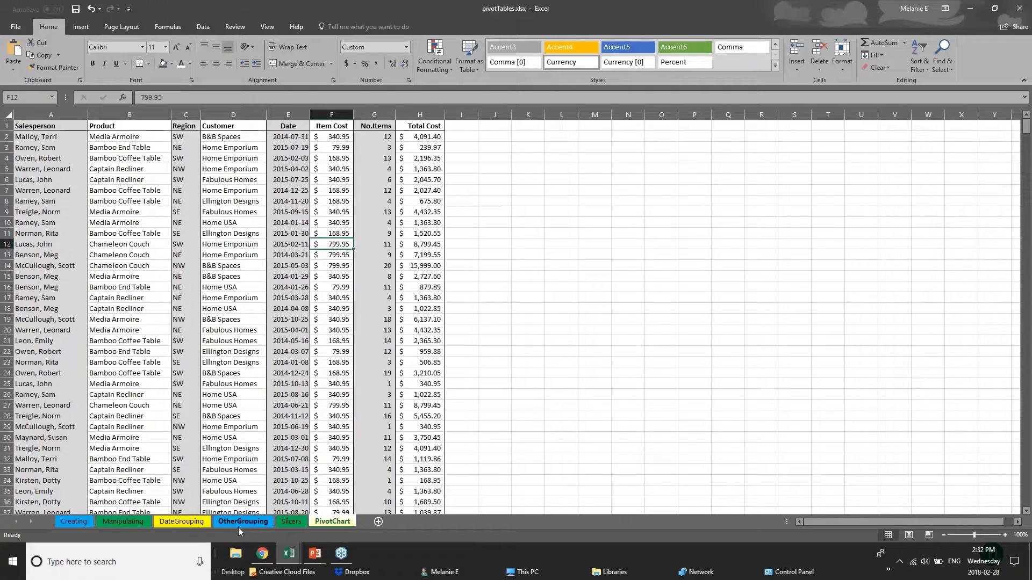
{"action": "left_click", "coordinate": [302, 530]}
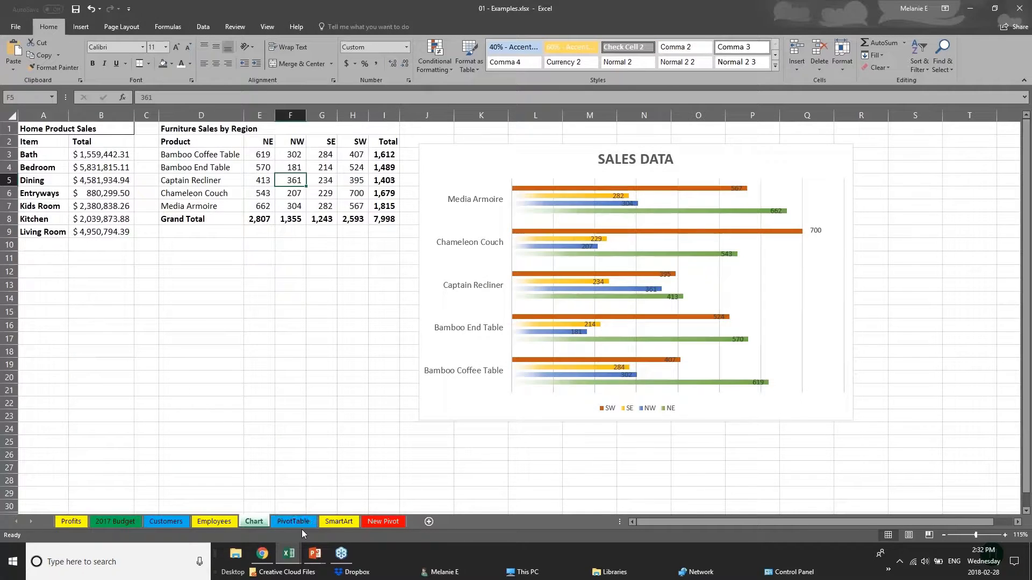
{"action": "left_click", "coordinate": [166, 522]}
Browse the customer list, then select the entire sheet
{"action": "left_click", "coordinate": [27, 143]}
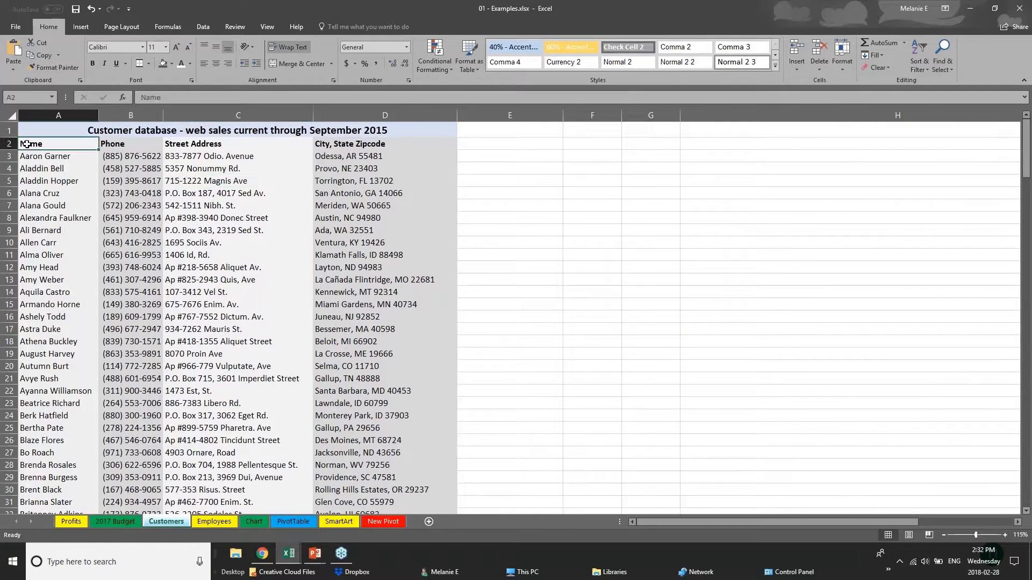
{"action": "scroll", "coordinate": [112, 245], "scroll_direction": "down", "scroll_amount": 20}
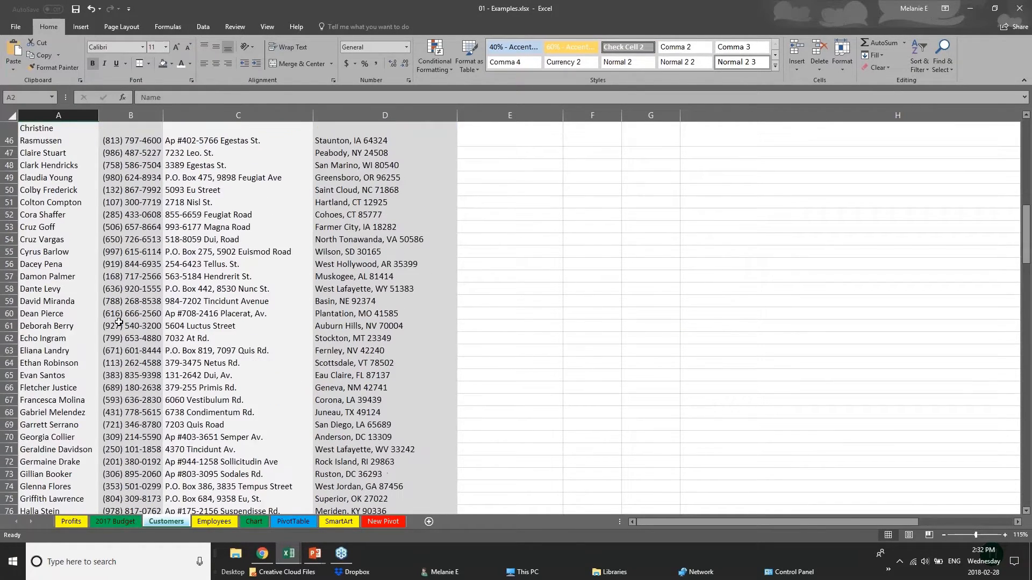
{"action": "scroll", "coordinate": [119, 323], "scroll_direction": "down", "scroll_amount": 20}
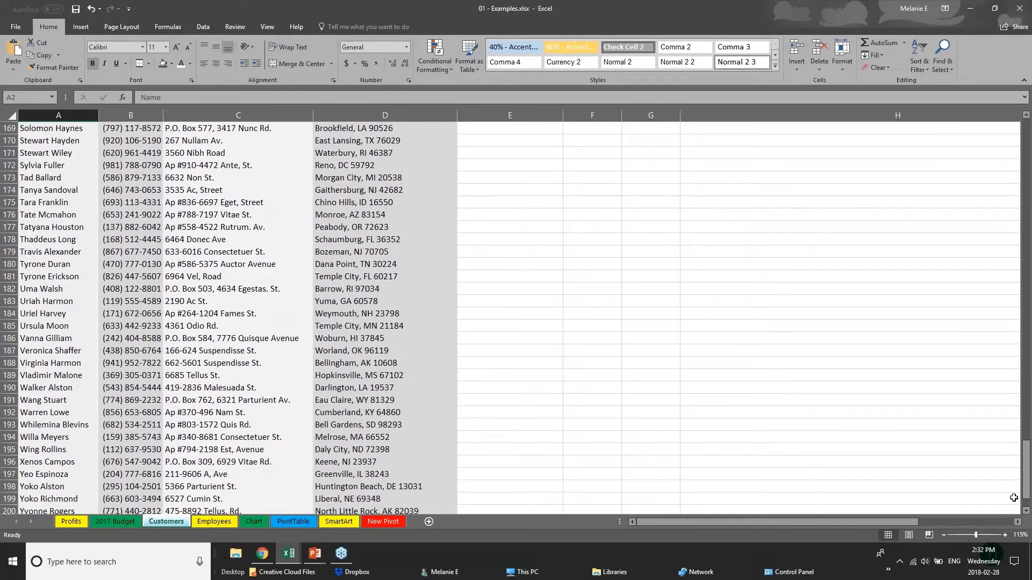
{"action": "left_click_drag", "start_coordinate": [1026, 485], "coordinate": [1026, 140]}
{"action": "left_click", "coordinate": [130, 169]}
{"action": "left_click", "coordinate": [75, 182]}
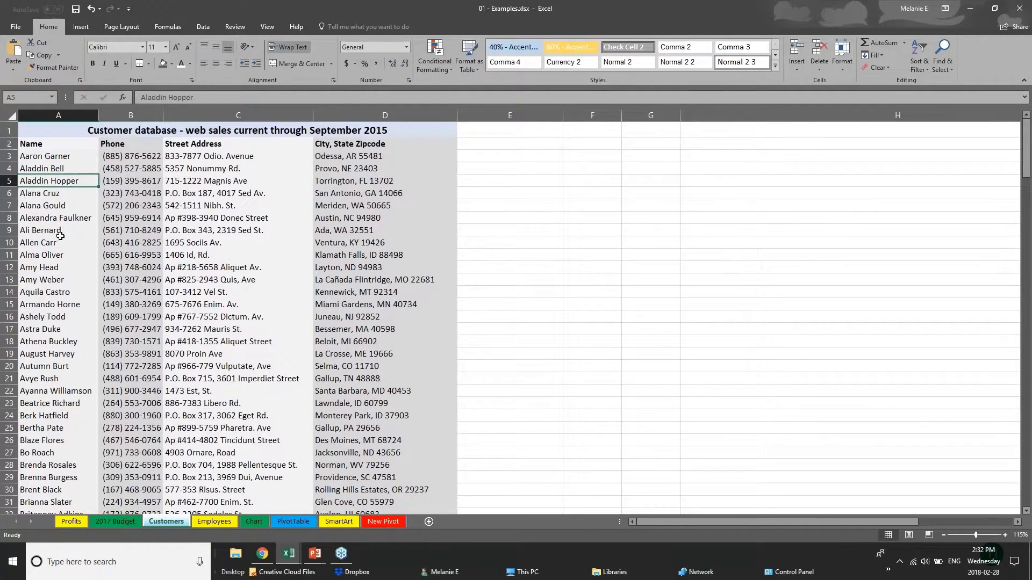
{"action": "scroll", "coordinate": [42, 355], "scroll_direction": "down", "scroll_amount": 2}
{"action": "scroll", "coordinate": [43, 269], "scroll_direction": "up", "scroll_amount": 2}
{"action": "left_click", "coordinate": [11, 117]}
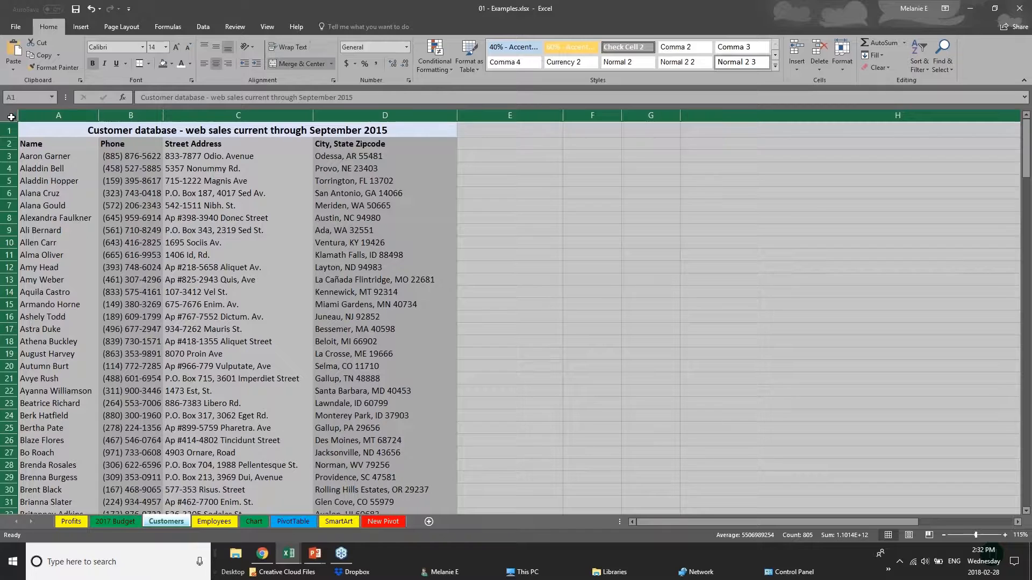
Convert the Customers sheet into a table, accepting the large-operation warning
{"action": "left_click", "coordinate": [78, 27]}
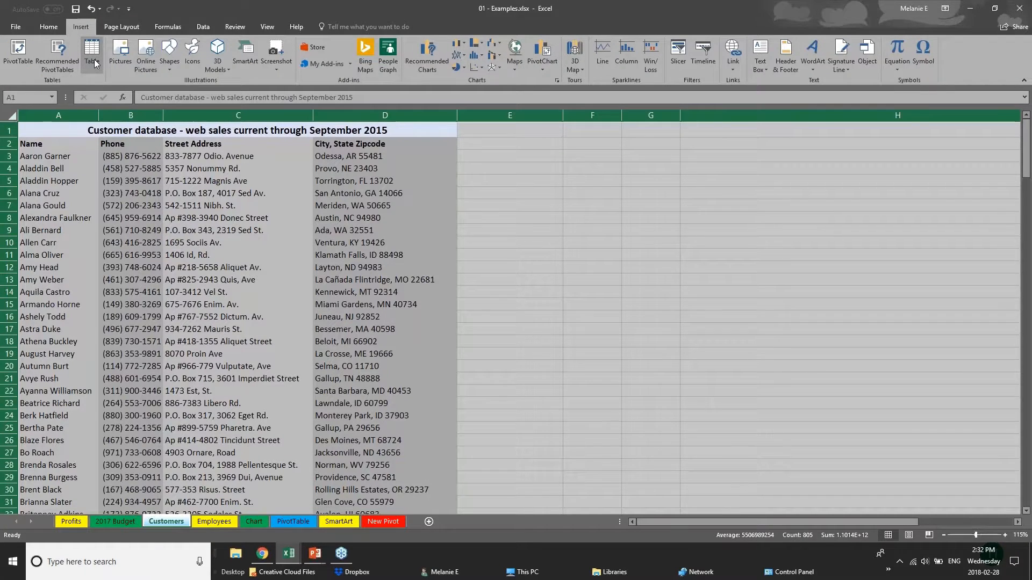
{"action": "left_click", "coordinate": [93, 56]}
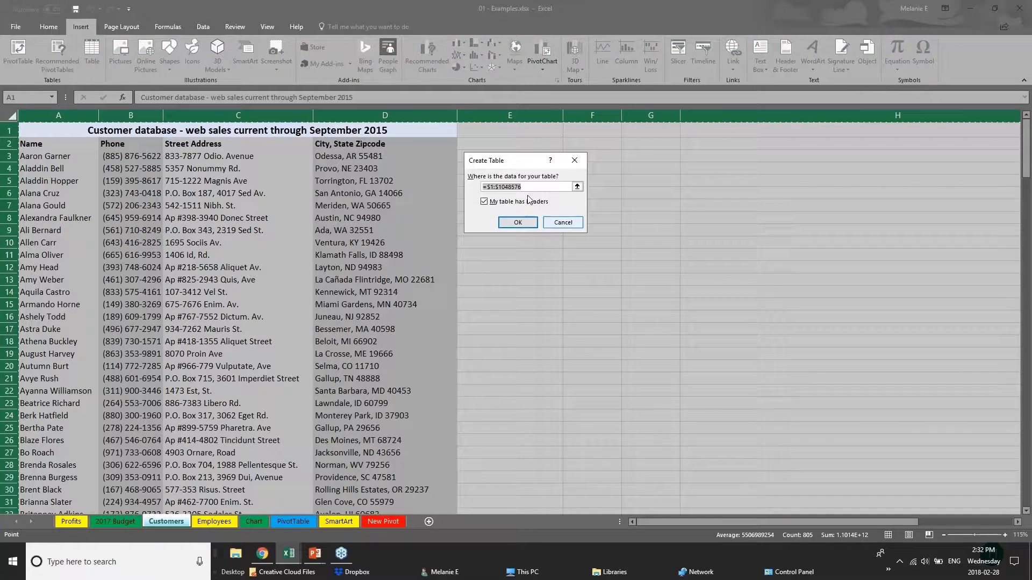
{"action": "left_click", "coordinate": [518, 223]}
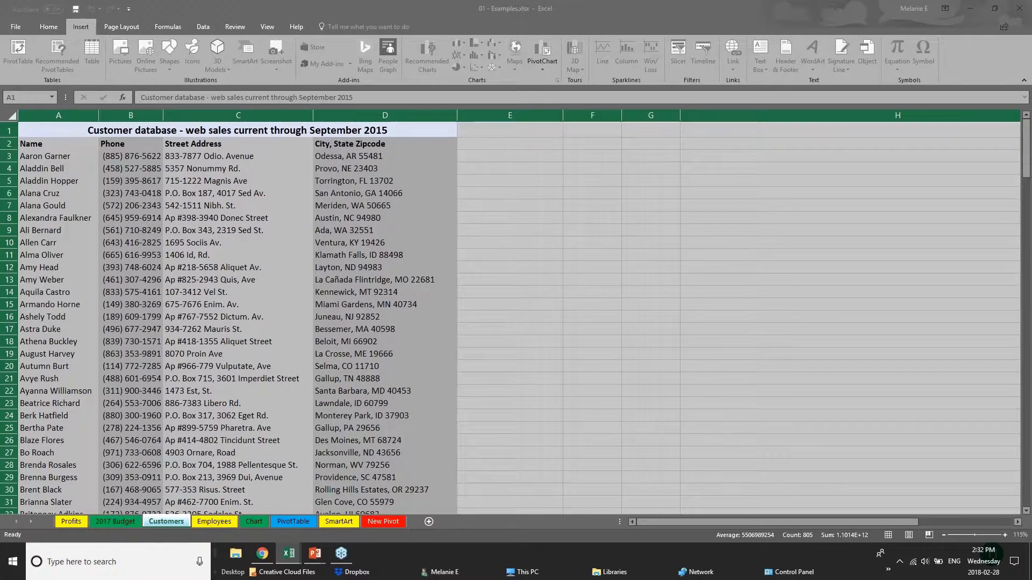
{"action": "left_click", "coordinate": [511, 220]}
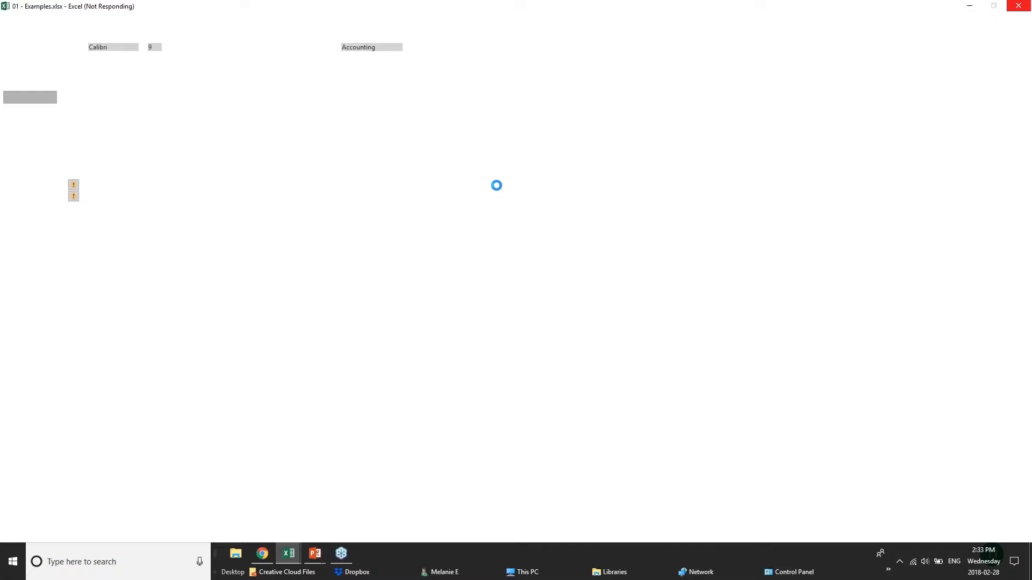
Bring the CREATING TABLES slide show to the front
{"action": "mouse_move", "coordinate": [315, 554]}
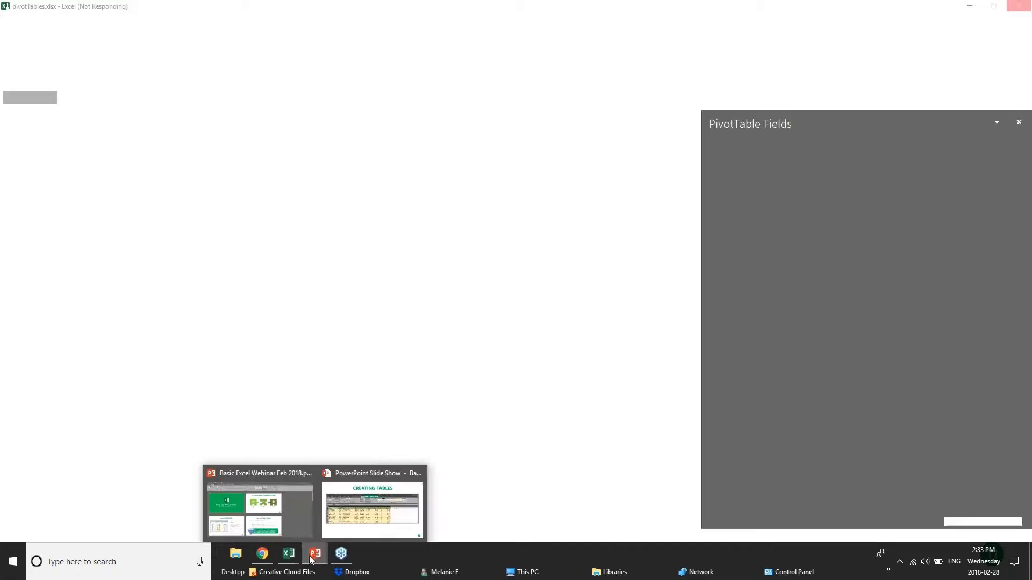
{"action": "left_click", "coordinate": [401, 515]}
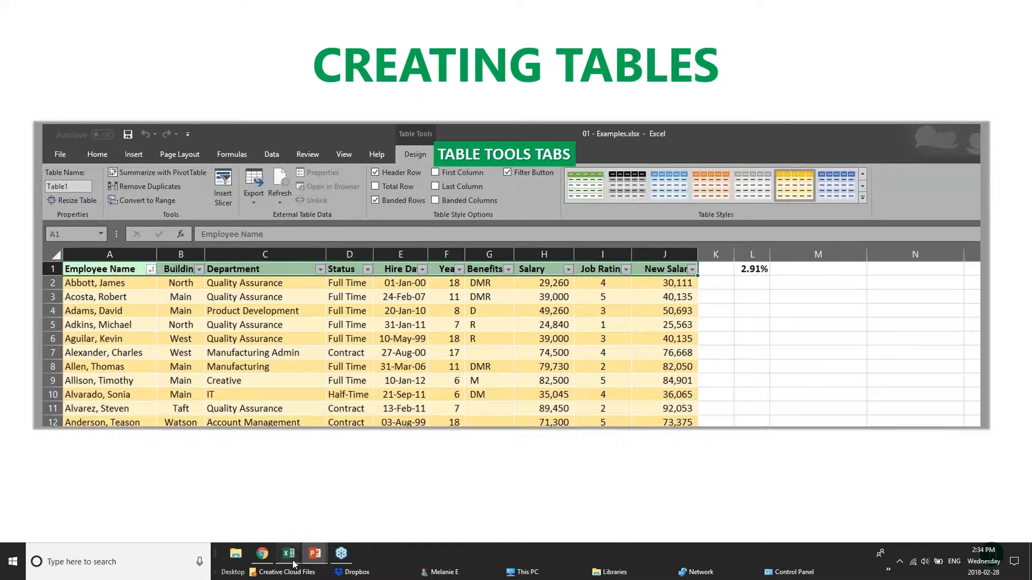
Return to the 01 - Examples workbook and select the merged title cells A1:D1
{"action": "mouse_move", "coordinate": [293, 563]}
{"action": "left_click", "coordinate": [249, 505]}
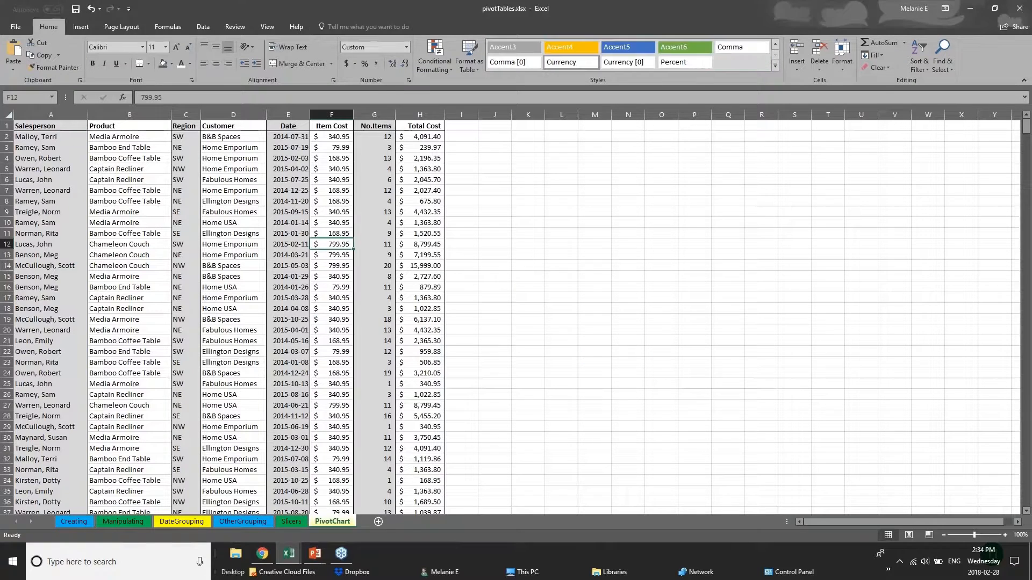
{"action": "left_click", "coordinate": [184, 510]}
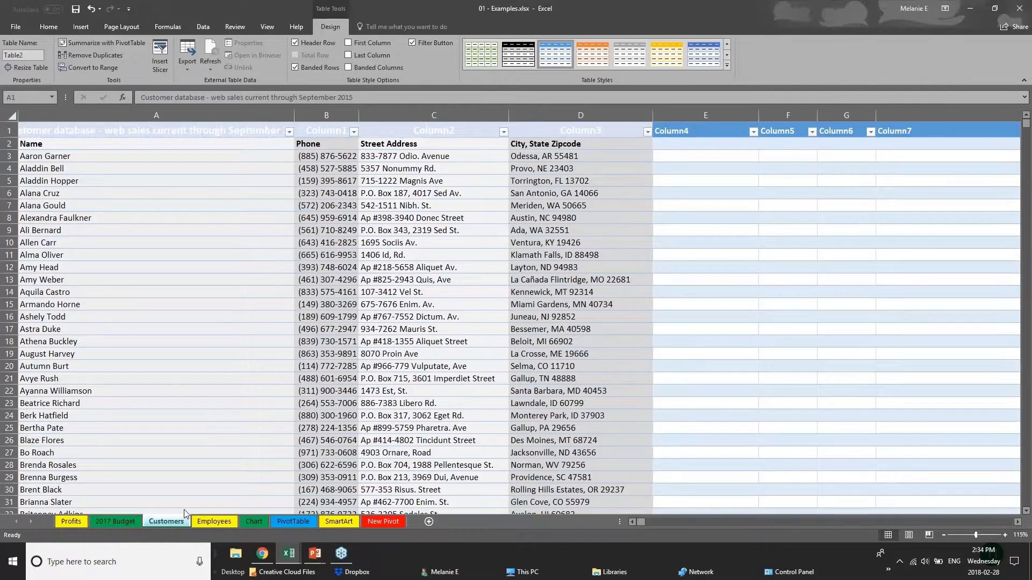
{"action": "key", "text": "ctrl+a"}
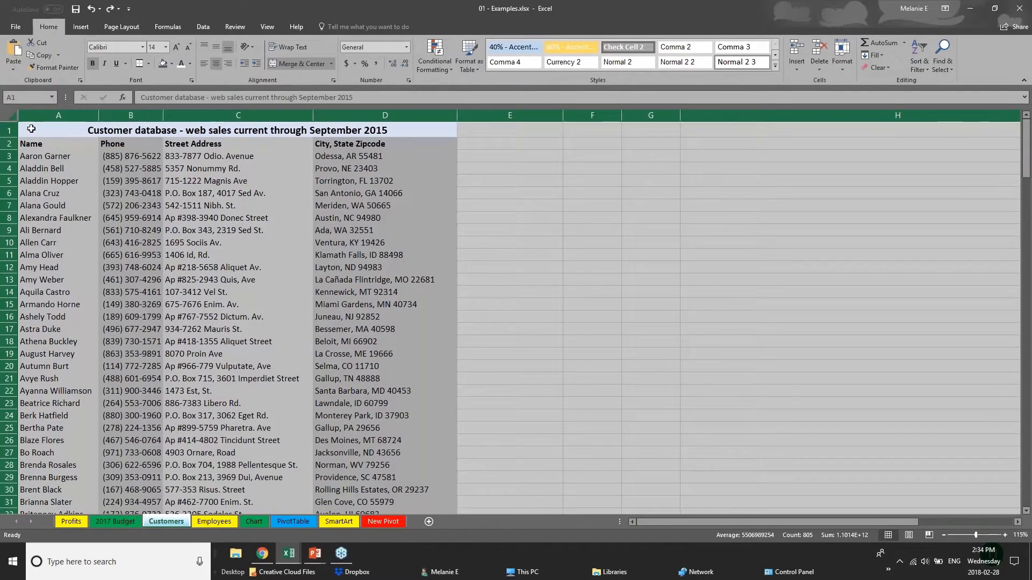
{"action": "left_click", "coordinate": [31, 129]}
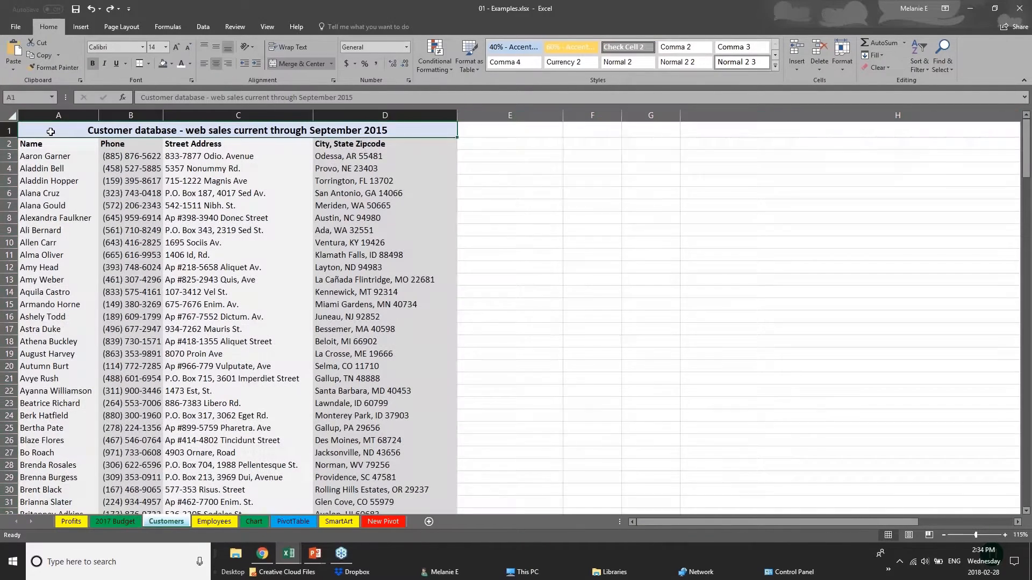
{"action": "key", "text": "ctrl+a"}
{"action": "left_click", "coordinate": [50, 136]}
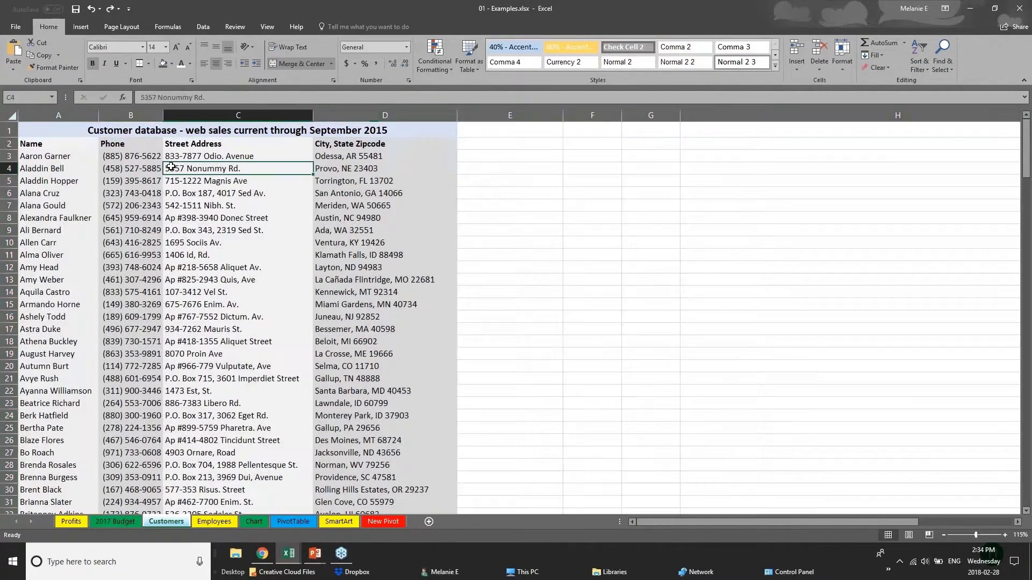
Insert a table on A1:D1, undo it, and go to the Chart sheet
{"action": "left_click", "coordinate": [81, 27]}
{"action": "left_click", "coordinate": [90, 54]}
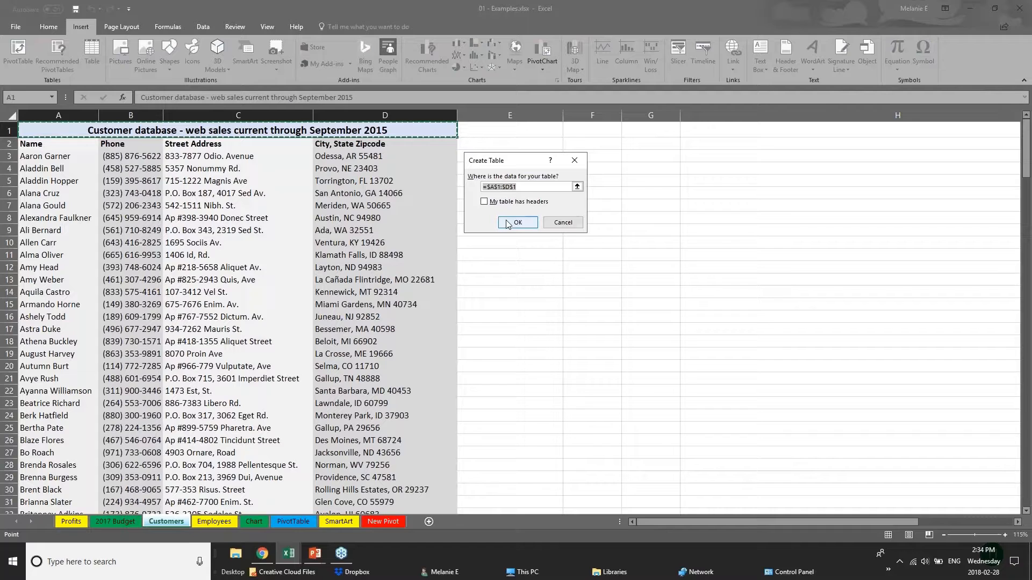
{"action": "left_click", "coordinate": [509, 223]}
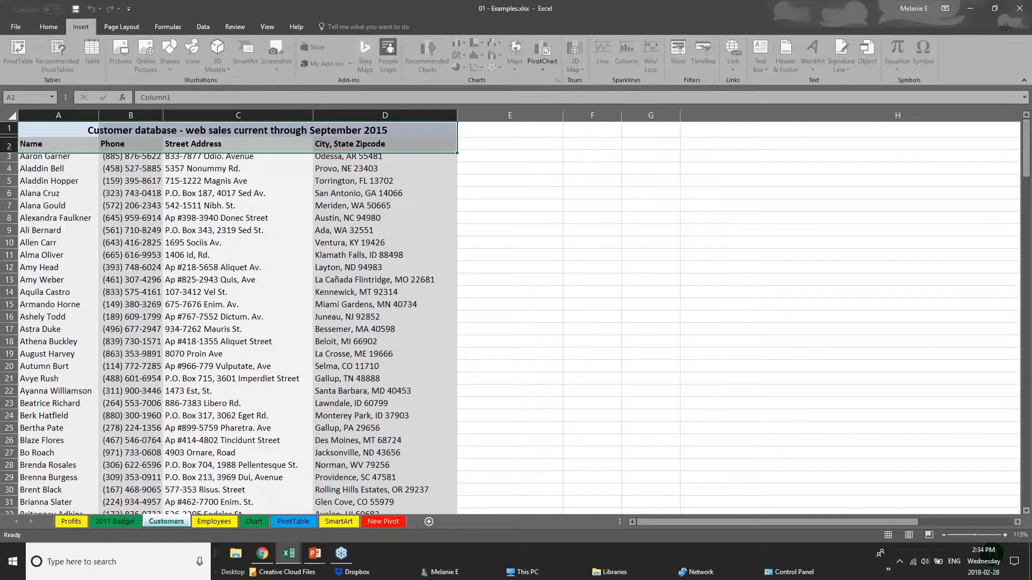
{"action": "key", "text": "ctrl+z"}
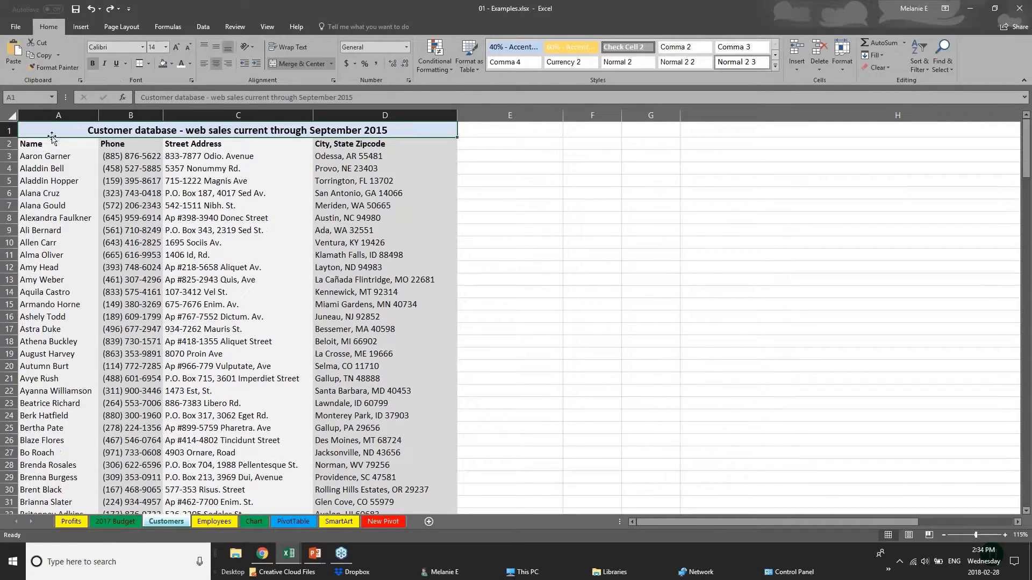
{"action": "left_click", "coordinate": [12, 116]}
{"action": "left_click", "coordinate": [231, 401]}
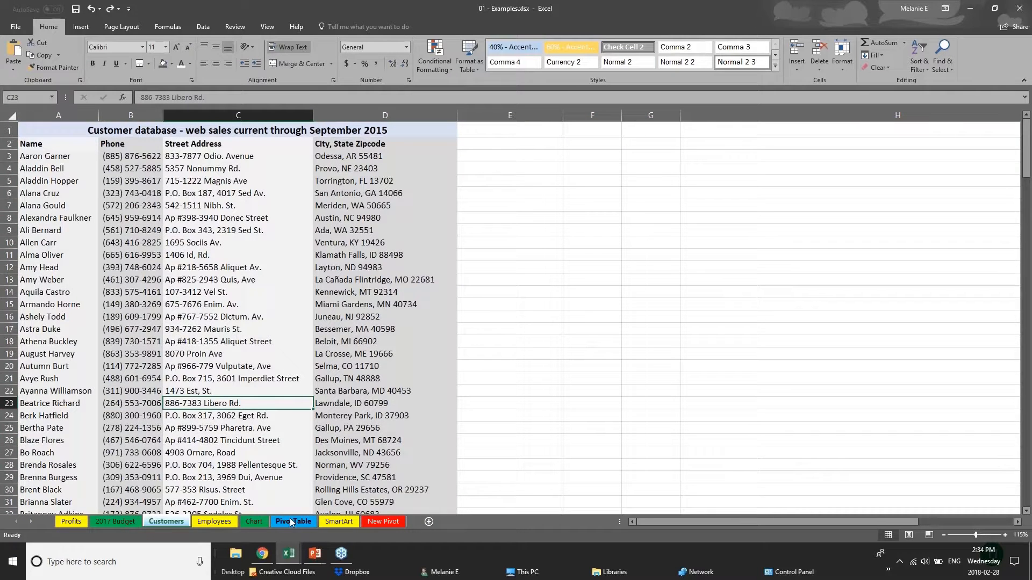
{"action": "left_click", "coordinate": [254, 522]}
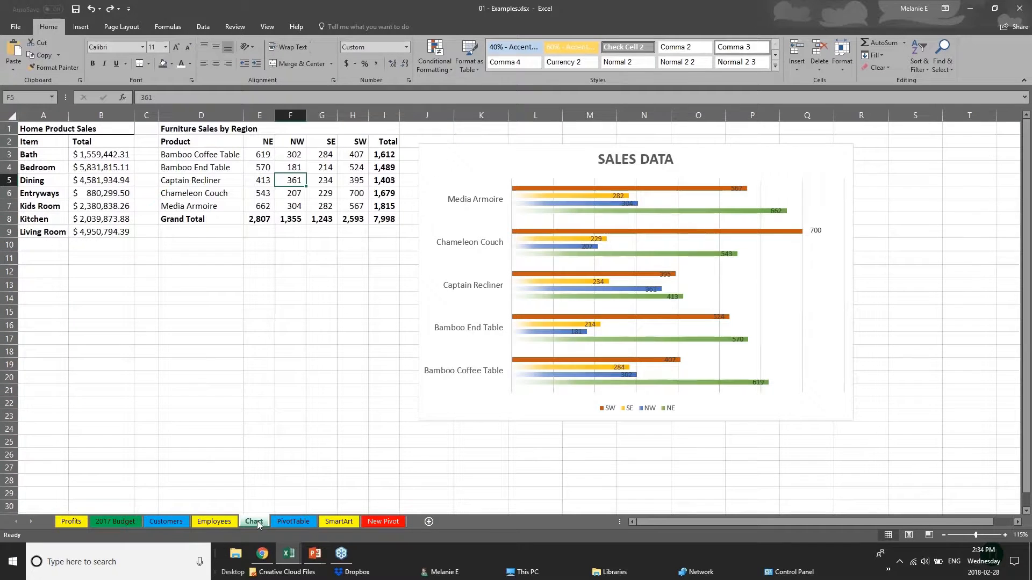
Turn the D1:I8 furniture range into a table with Insert > Table, then reselect it
{"action": "left_click", "coordinate": [192, 133]}
{"action": "left_click_drag", "start_coordinate": [206, 139], "coordinate": [387, 219]}
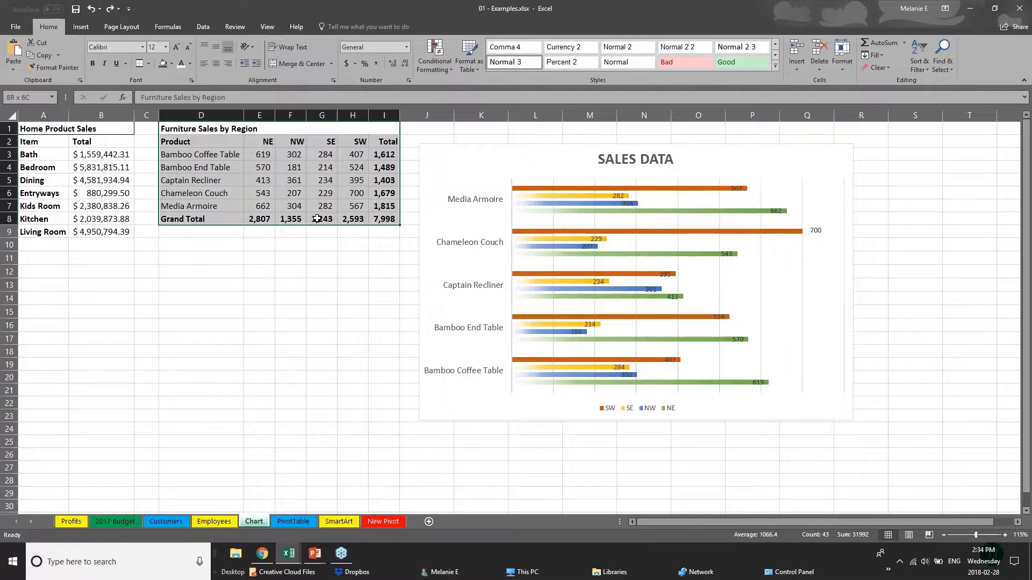
{"action": "left_click", "coordinate": [79, 30]}
{"action": "left_click", "coordinate": [92, 53]}
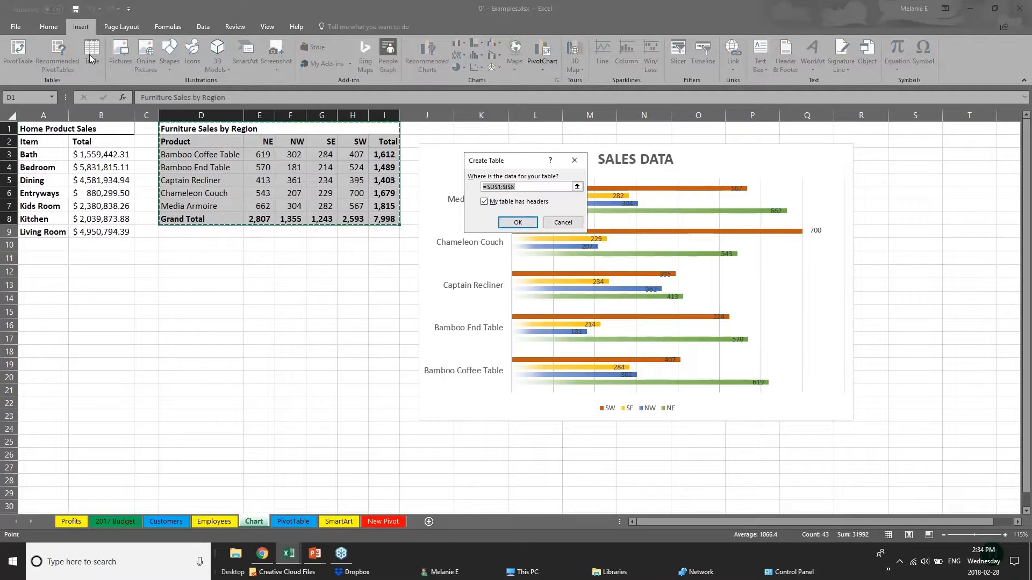
{"action": "left_click", "coordinate": [519, 224]}
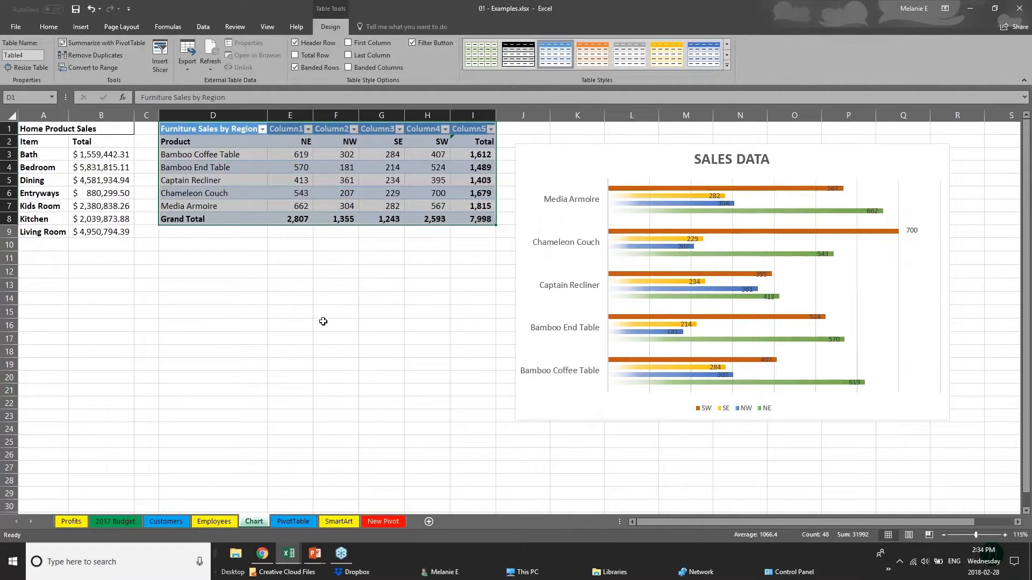
{"action": "left_click", "coordinate": [323, 321]}
{"action": "left_click_drag", "start_coordinate": [215, 129], "coordinate": [486, 220]}
Apply the orange Medium table style and enable First Column emphasis for the product names
{"action": "left_click", "coordinate": [727, 66]}
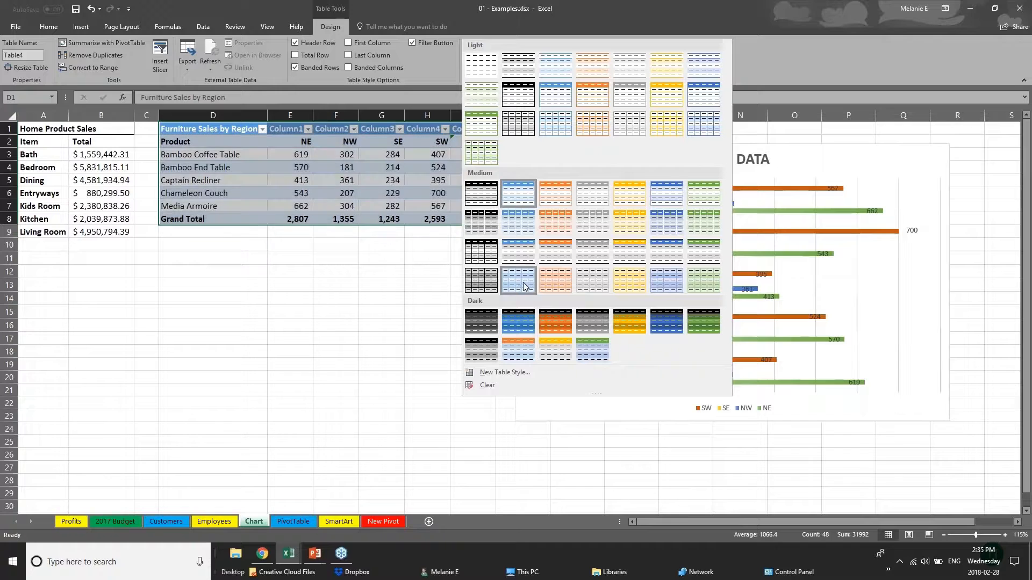
{"action": "left_click", "coordinate": [562, 259]}
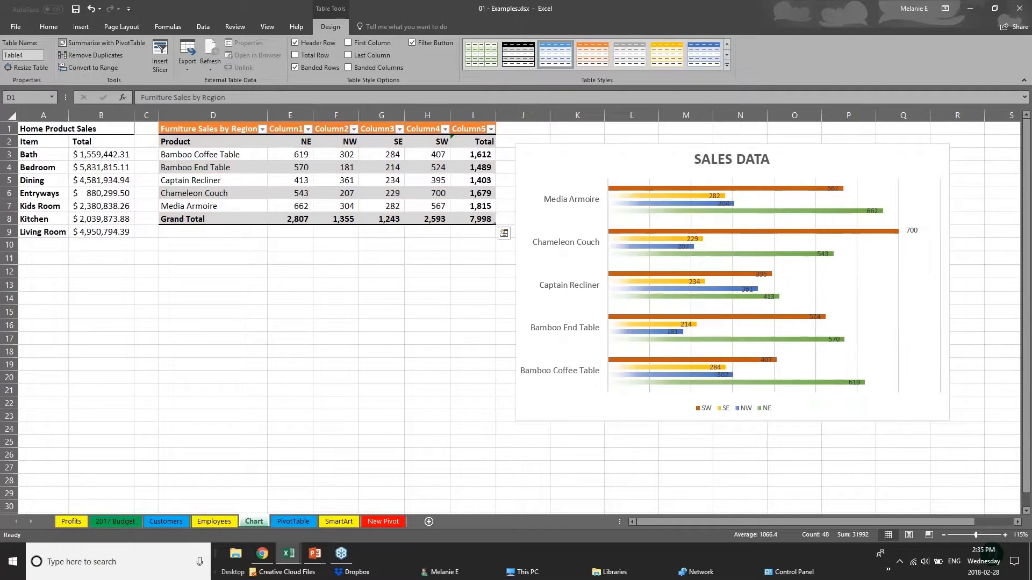
{"action": "left_click", "coordinate": [258, 218]}
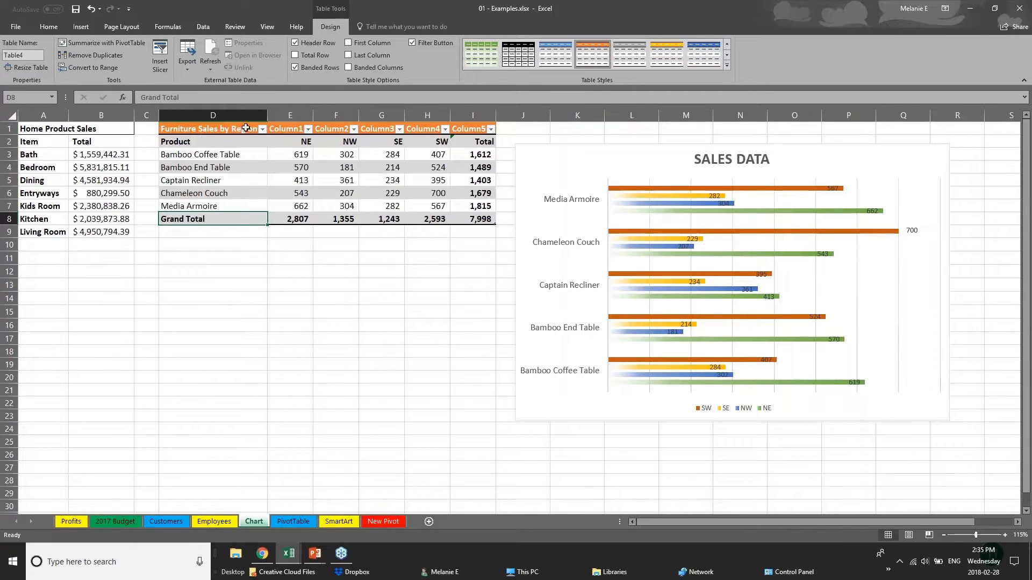
{"action": "left_click", "coordinate": [197, 141]}
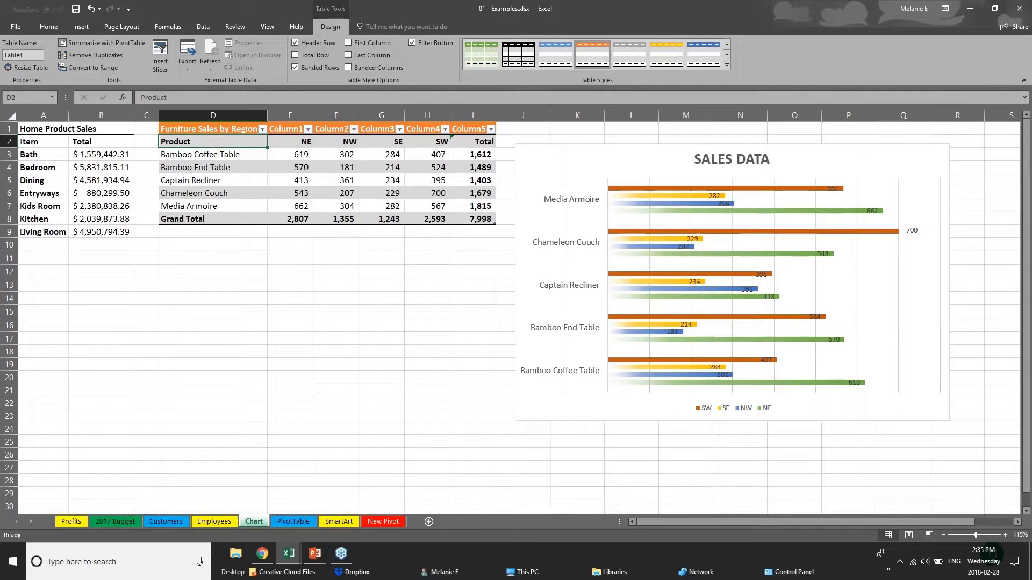
{"action": "left_click_drag", "start_coordinate": [225, 144], "coordinate": [233, 205]}
{"action": "left_click", "coordinate": [348, 42]}
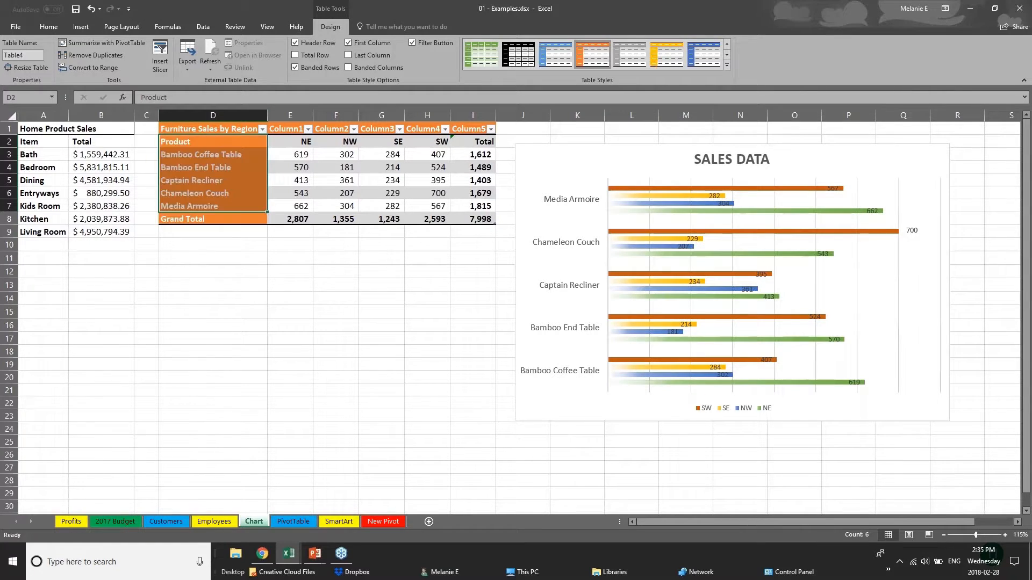
{"action": "left_click", "coordinate": [270, 300]}
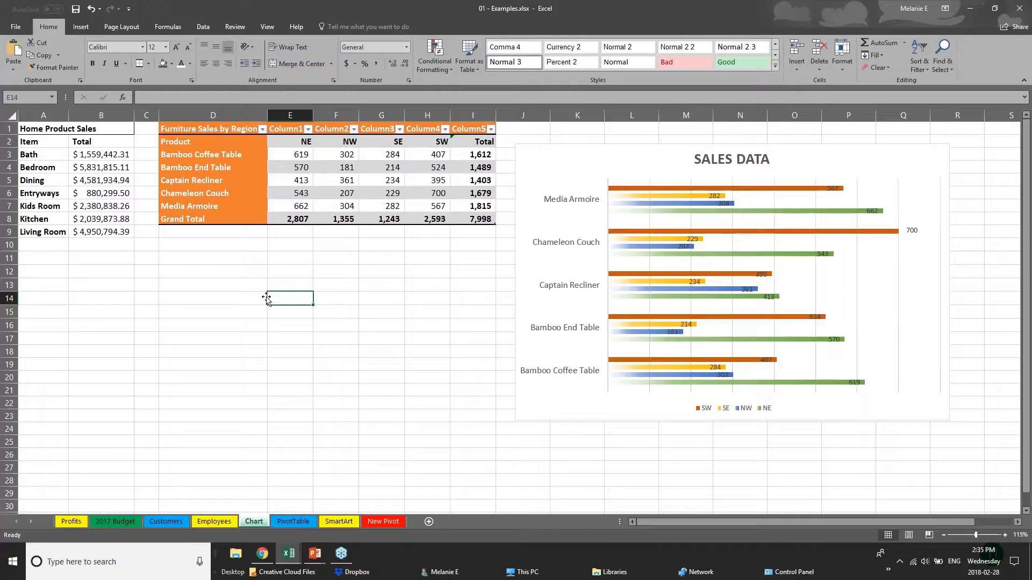
{"action": "left_click", "coordinate": [195, 132]}
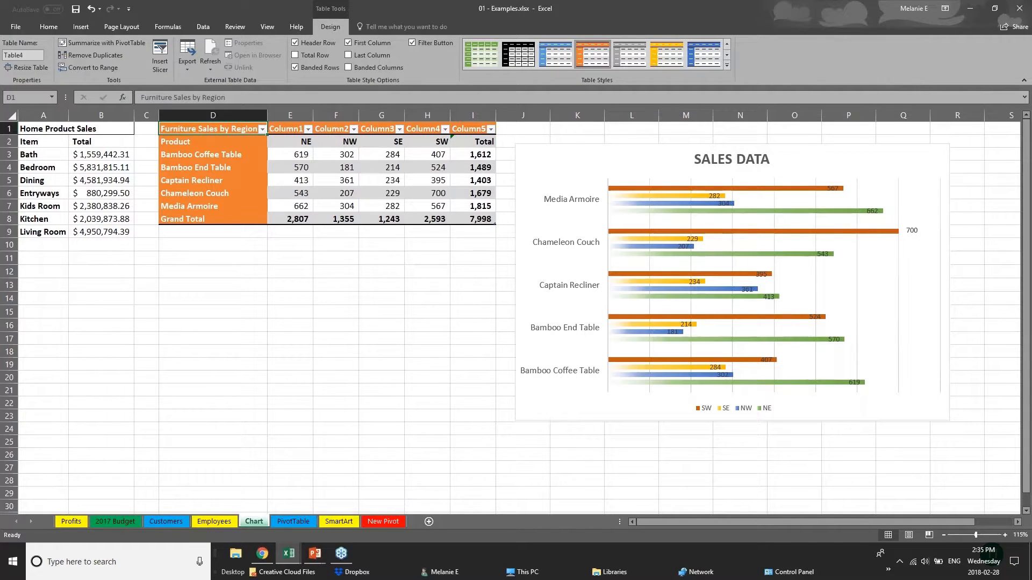
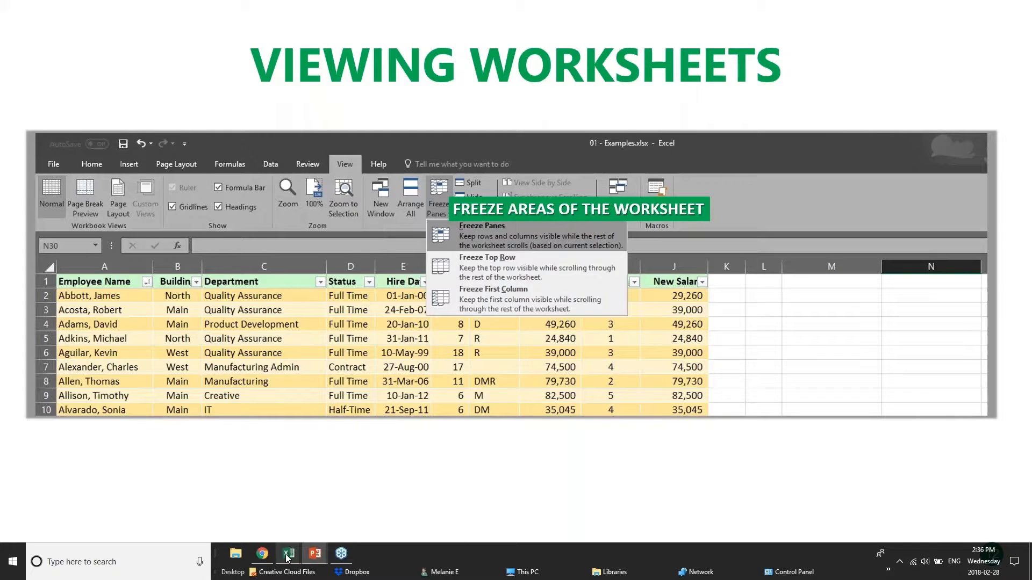
Switch from the Viewing Worksheets slide to the pivotTables.xlsx workbook's PivotChart sheet
{"action": "mouse_move", "coordinate": [288, 559]}
{"action": "left_click", "coordinate": [277, 517]}
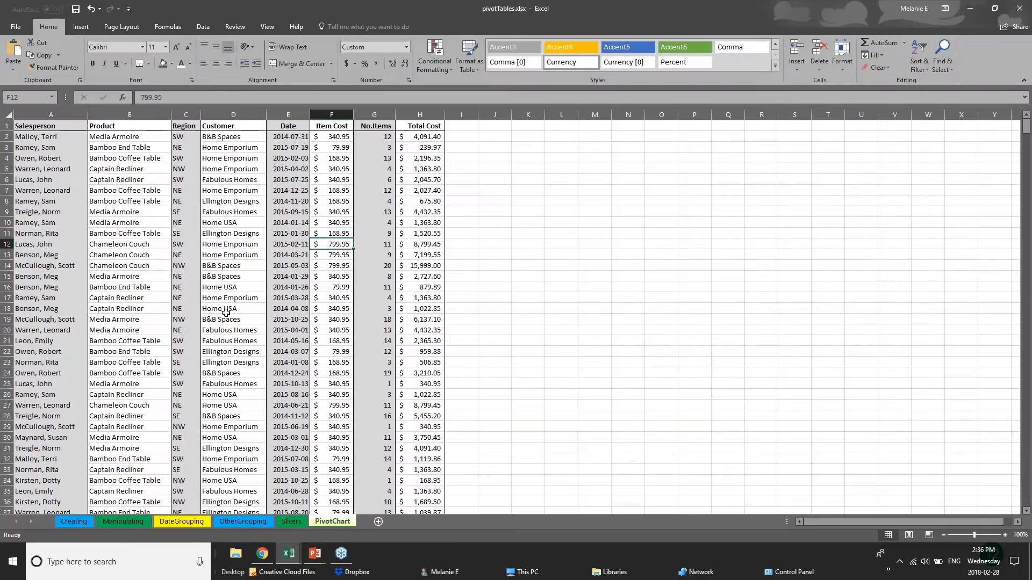
{"action": "scroll", "coordinate": [226, 313], "scroll_direction": "down", "scroll_amount": 20}
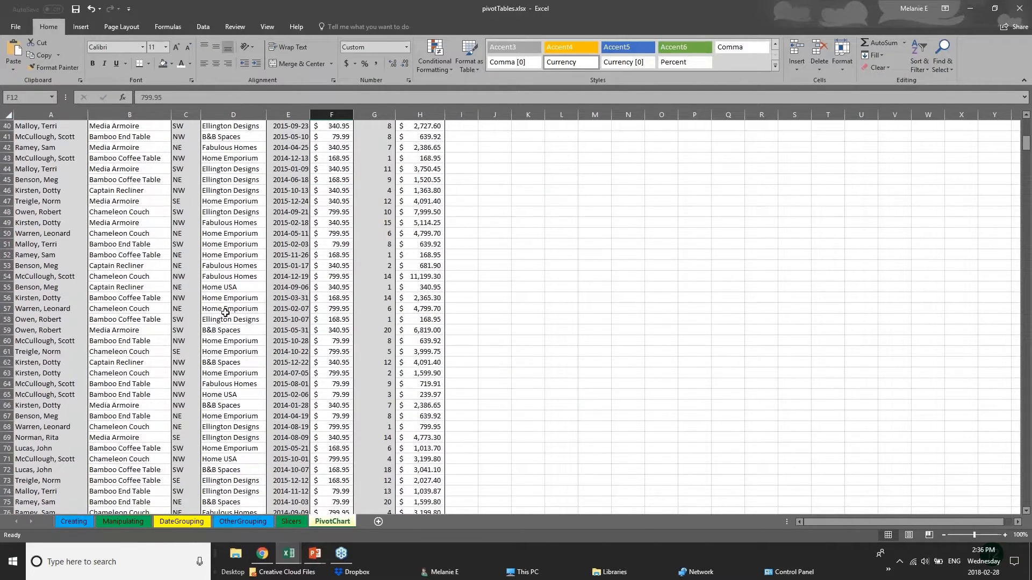
{"action": "scroll", "coordinate": [224, 313], "scroll_direction": "up", "scroll_amount": 4}
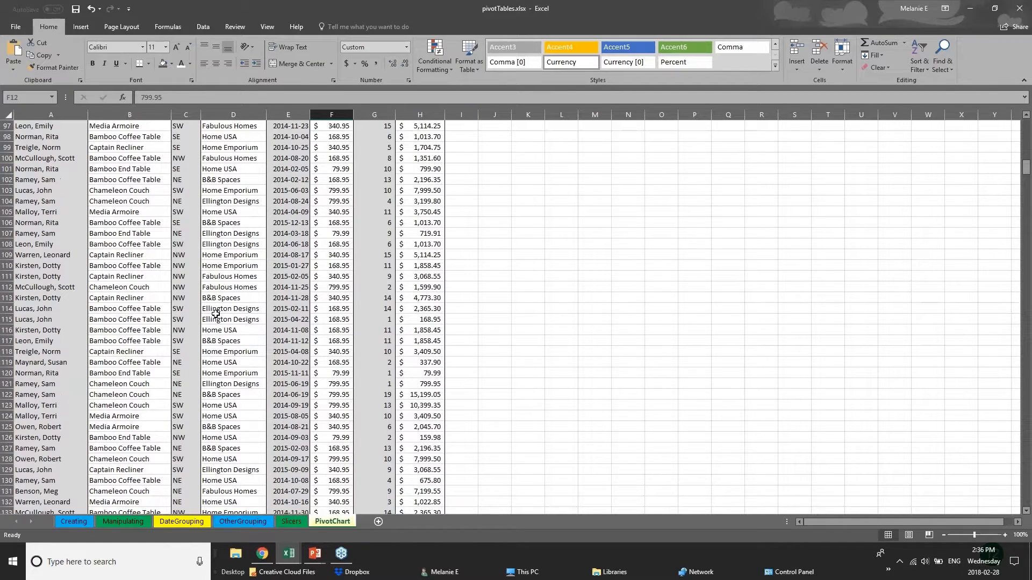
{"action": "scroll", "coordinate": [216, 314], "scroll_direction": "up", "scroll_amount": 6}
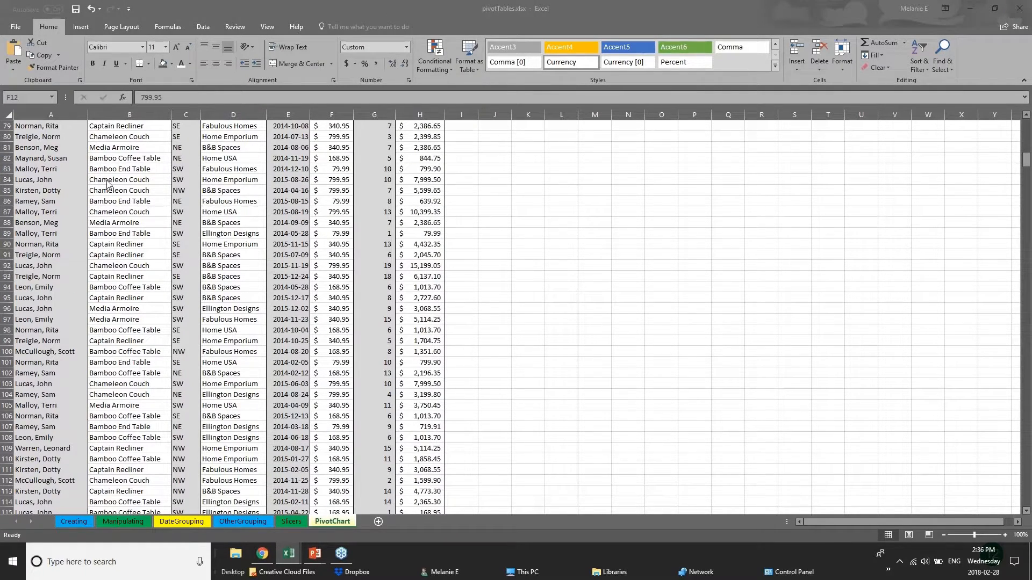
{"action": "left_click_drag", "start_coordinate": [1026, 162], "coordinate": [1026, 278]}
{"action": "scroll", "coordinate": [1027, 166], "scroll_direction": "down", "scroll_amount": 2}
{"action": "left_click", "coordinate": [60, 243]}
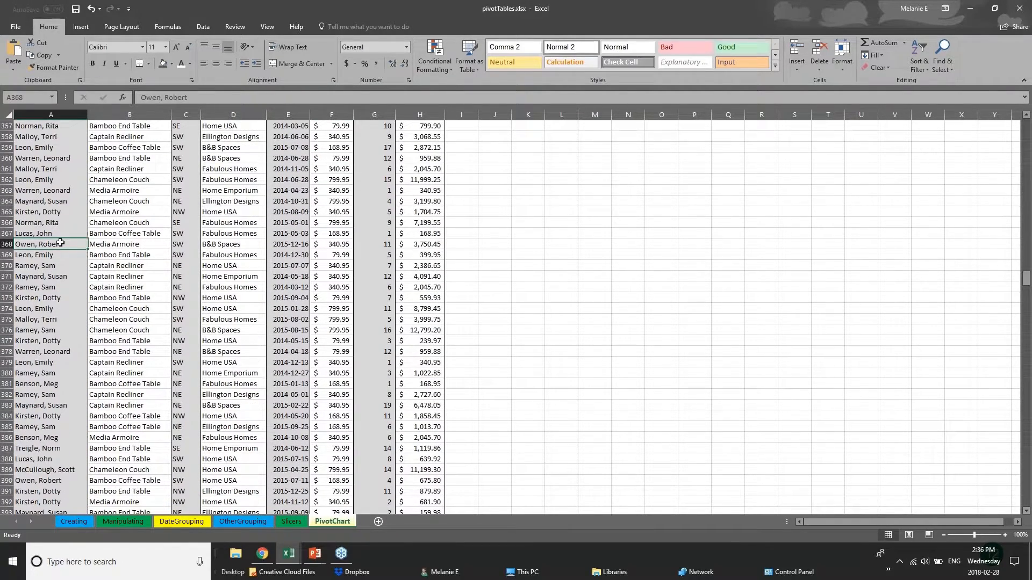
{"action": "left_click", "coordinate": [149, 235]}
{"action": "left_click", "coordinate": [156, 258]}
{"action": "left_click", "coordinate": [254, 263]}
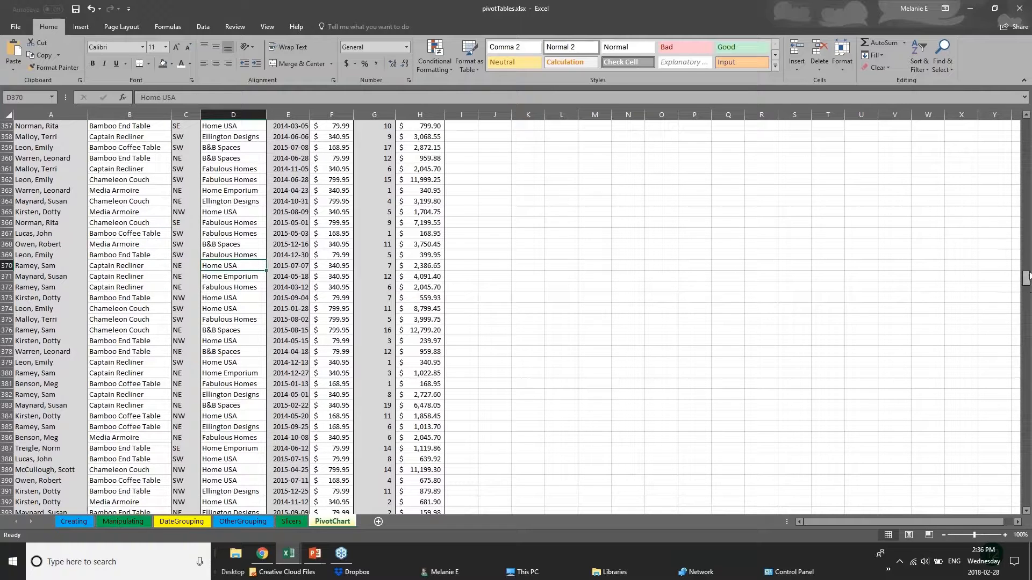
{"action": "left_click_drag", "start_coordinate": [1028, 282], "coordinate": [1026, 126]}
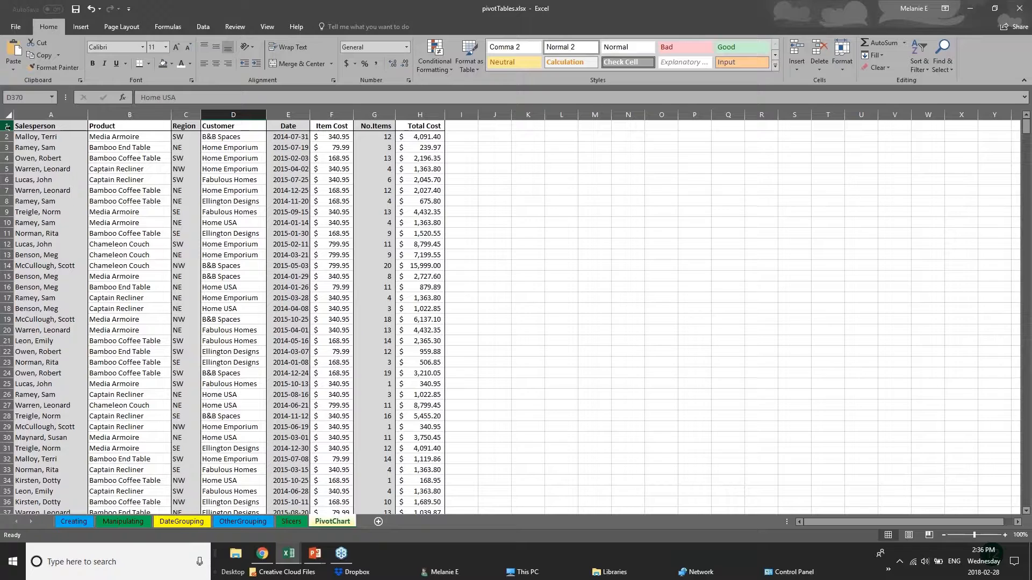
{"action": "left_click", "coordinate": [7, 126]}
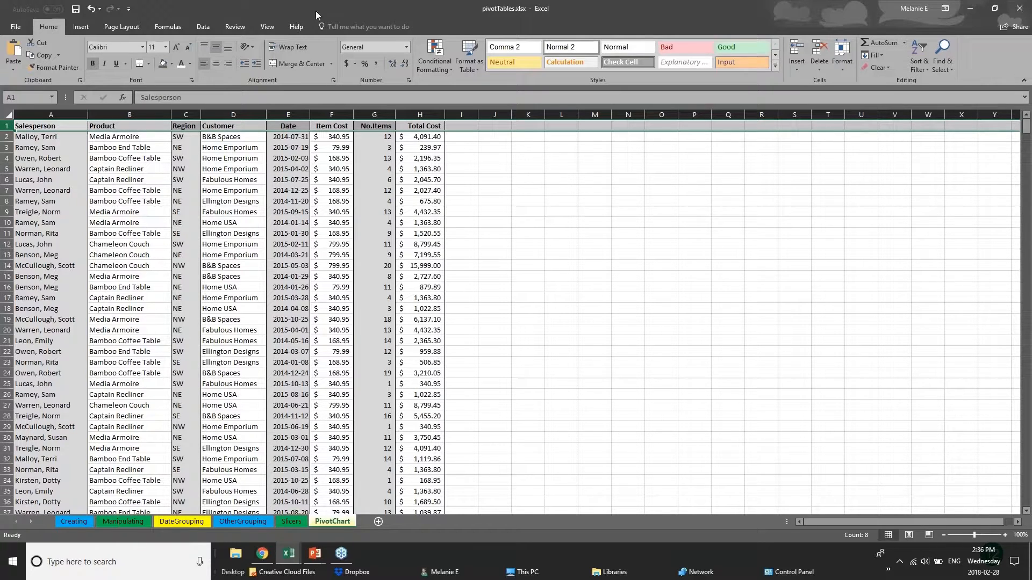
Freeze the first column so the Salesperson column stays fixed while scrolling
{"action": "left_click", "coordinate": [267, 27]}
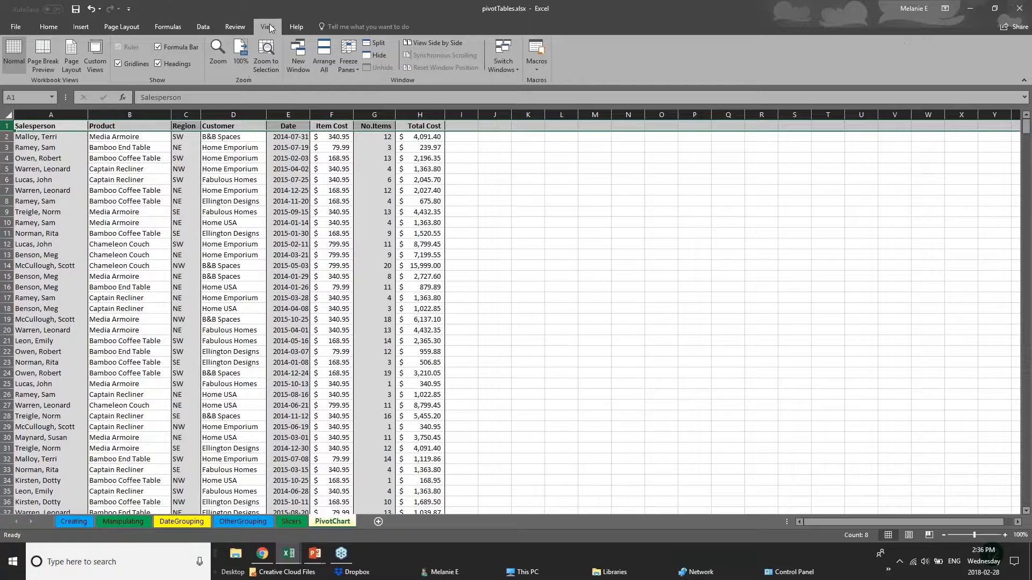
{"action": "left_click", "coordinate": [349, 66]}
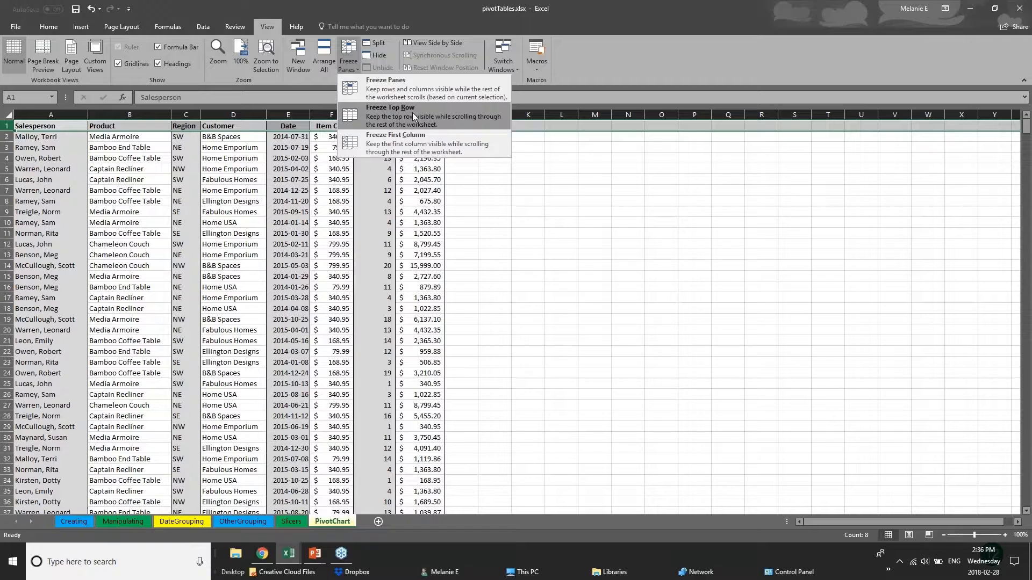
{"action": "left_click", "coordinate": [40, 168]}
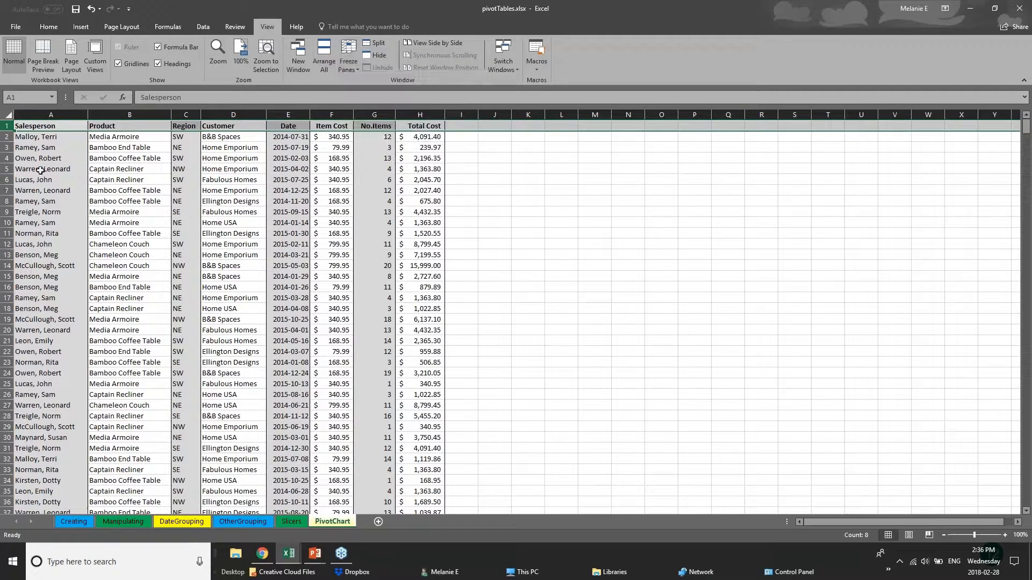
{"action": "left_click", "coordinate": [41, 169]}
{"action": "left_click", "coordinate": [53, 114]}
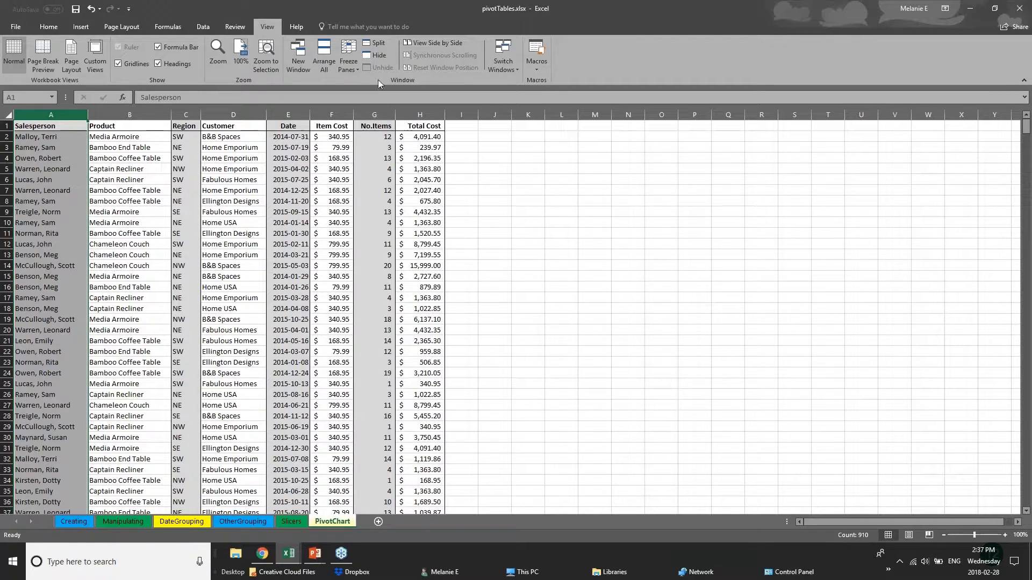
{"action": "left_click", "coordinate": [348, 60]}
{"action": "left_click", "coordinate": [368, 148]}
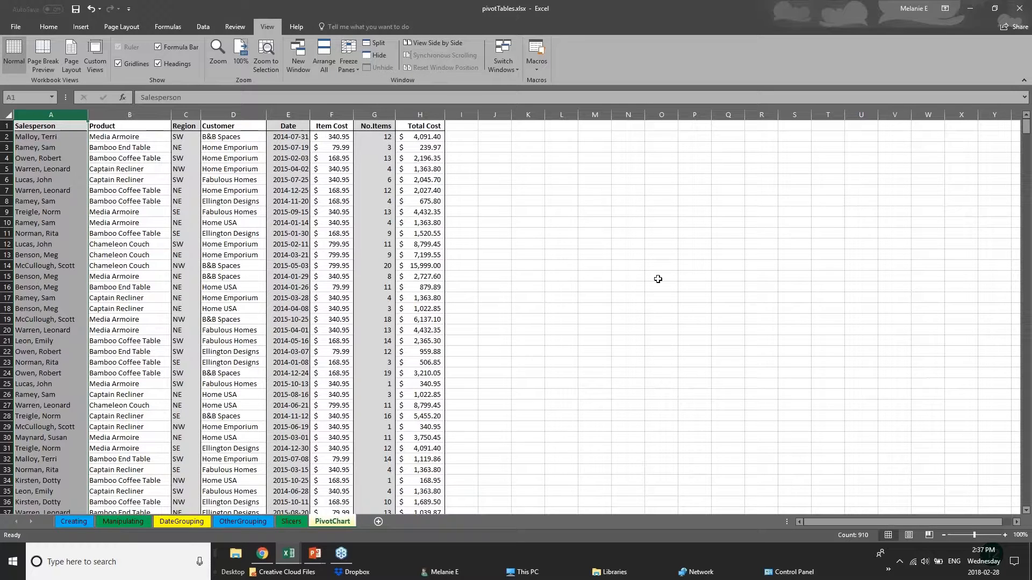
Widen the Total Cost, No.Items and Item Cost columns (H, G, F) greatly
{"action": "left_click_drag", "start_coordinate": [444, 117], "coordinate": [910, 117]}
{"action": "left_click_drag", "start_coordinate": [396, 114], "coordinate": [645, 114]}
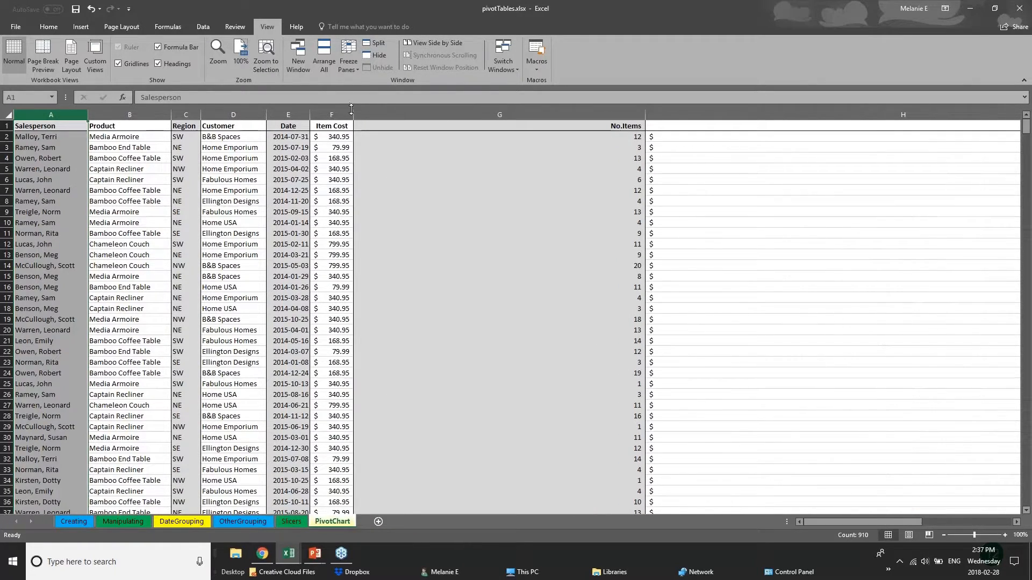
{"action": "left_click_drag", "start_coordinate": [352, 114], "coordinate": [439, 115]}
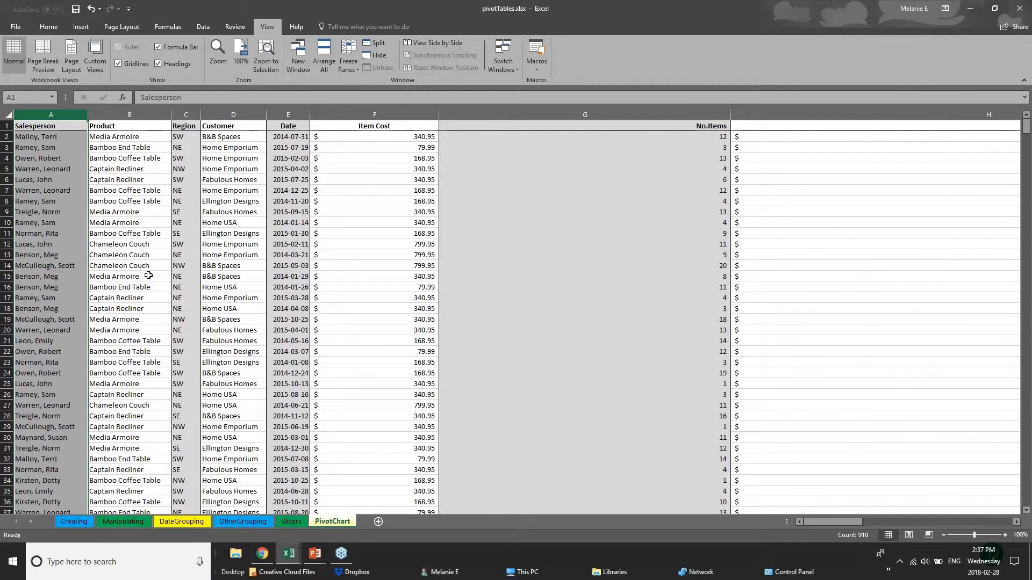
{"action": "left_click", "coordinate": [7, 125]}
{"action": "left_click", "coordinate": [345, 62]}
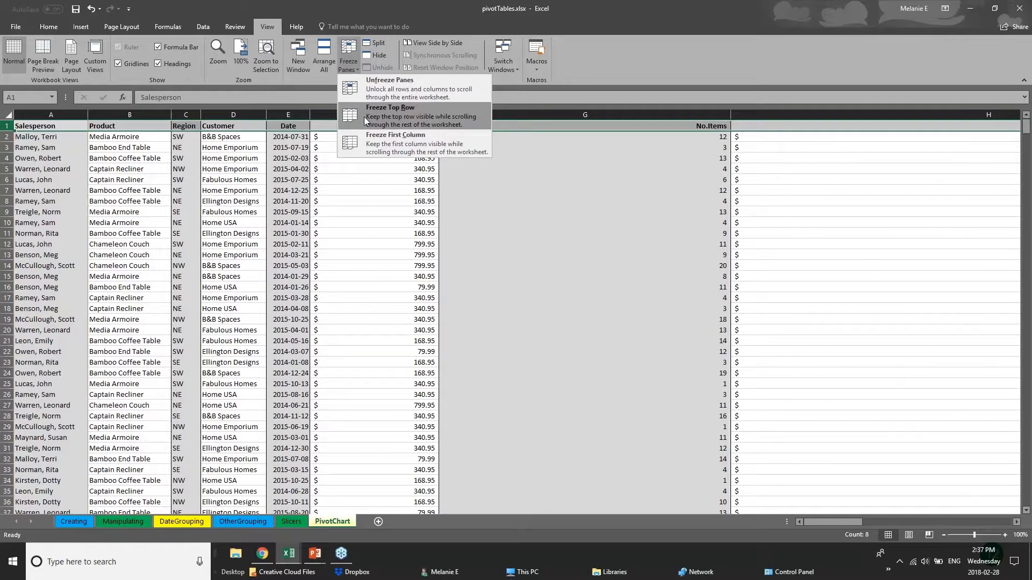
Freeze the top header row and scroll the data to confirm it stays pinned
{"action": "left_click", "coordinate": [373, 102]}
{"action": "left_click", "coordinate": [478, 320]}
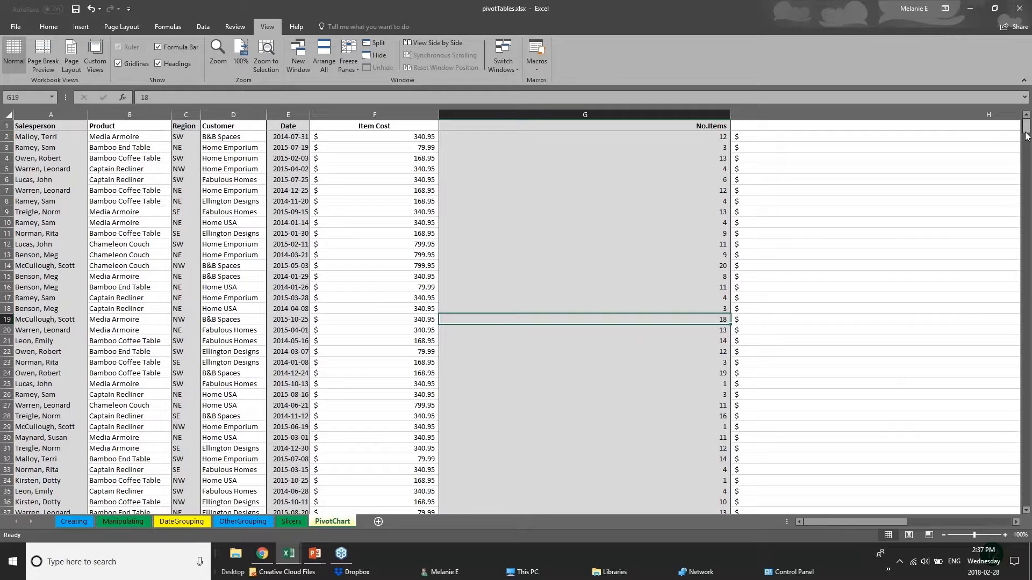
{"action": "scroll", "coordinate": [1028, 145], "scroll_direction": "down", "scroll_amount": 3}
{"action": "left_click_drag", "start_coordinate": [1028, 145], "coordinate": [1026, 164]}
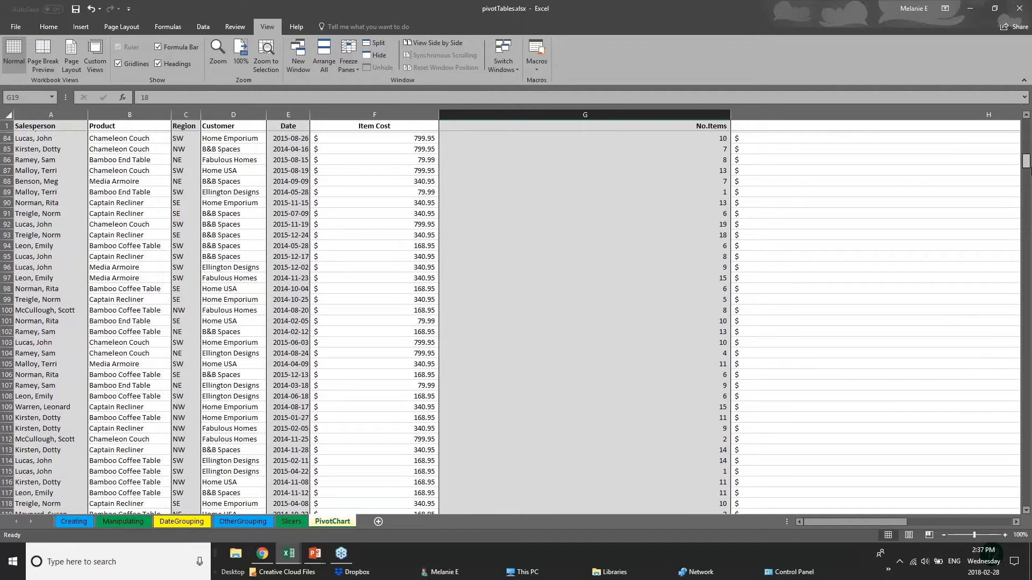
{"action": "scroll", "coordinate": [46, 131], "scroll_direction": "up", "scroll_amount": 20}
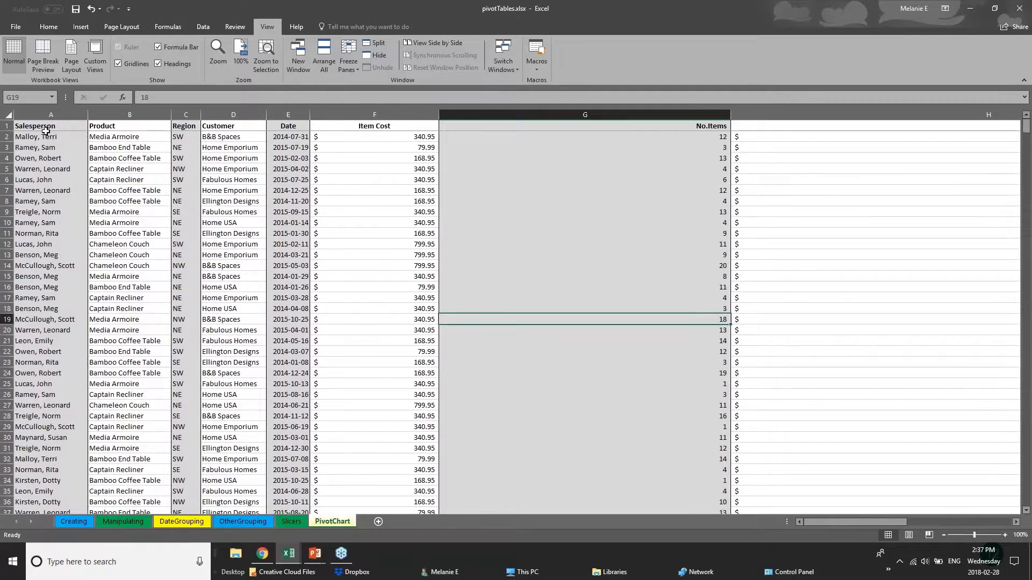
{"action": "left_click", "coordinate": [44, 128]}
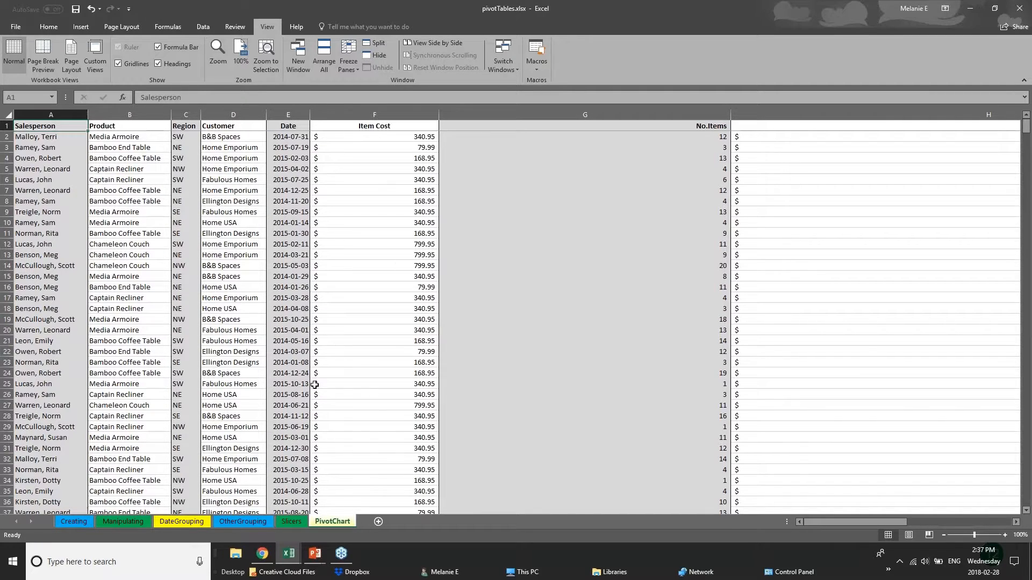
{"action": "left_click", "coordinate": [329, 330]}
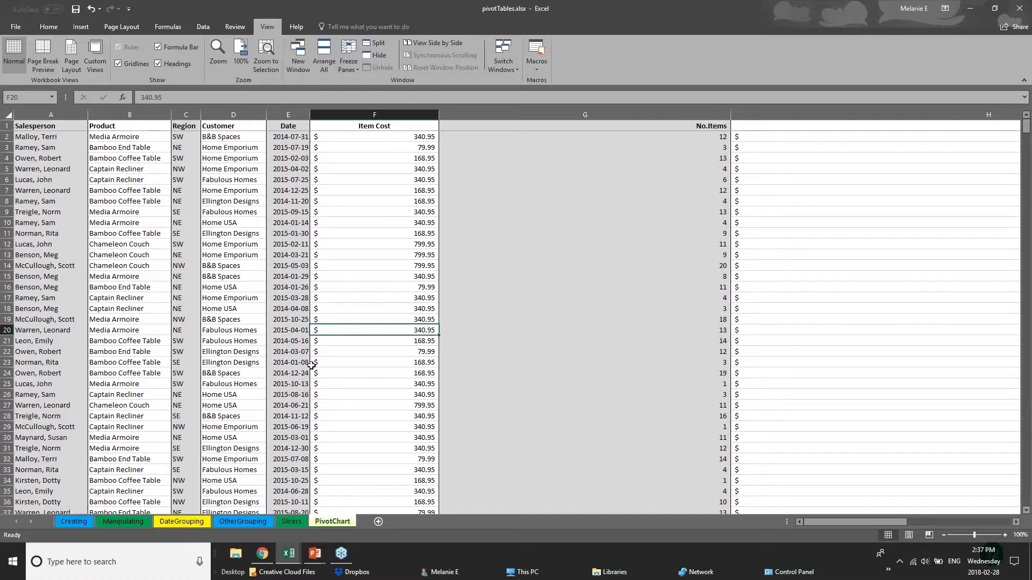
{"action": "scroll", "coordinate": [311, 366], "scroll_direction": "down", "scroll_amount": 2}
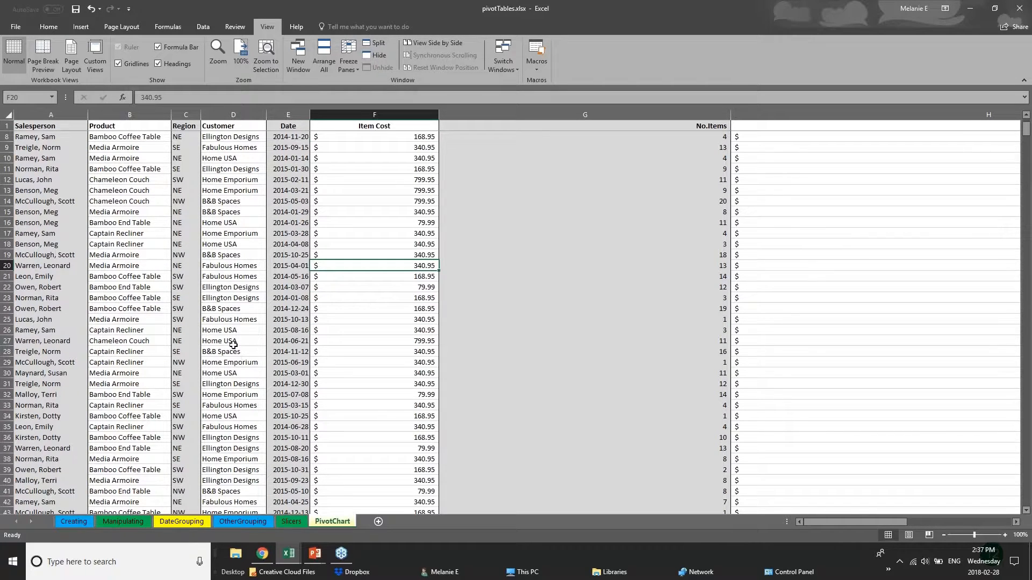
{"action": "left_click", "coordinate": [234, 363]}
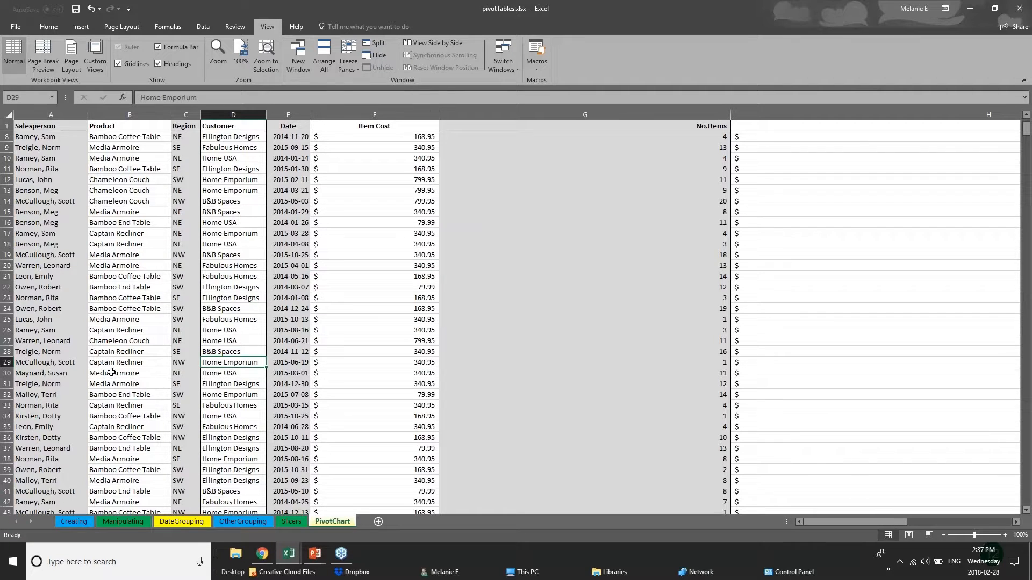
{"action": "scroll", "coordinate": [111, 372], "scroll_direction": "down", "scroll_amount": 12}
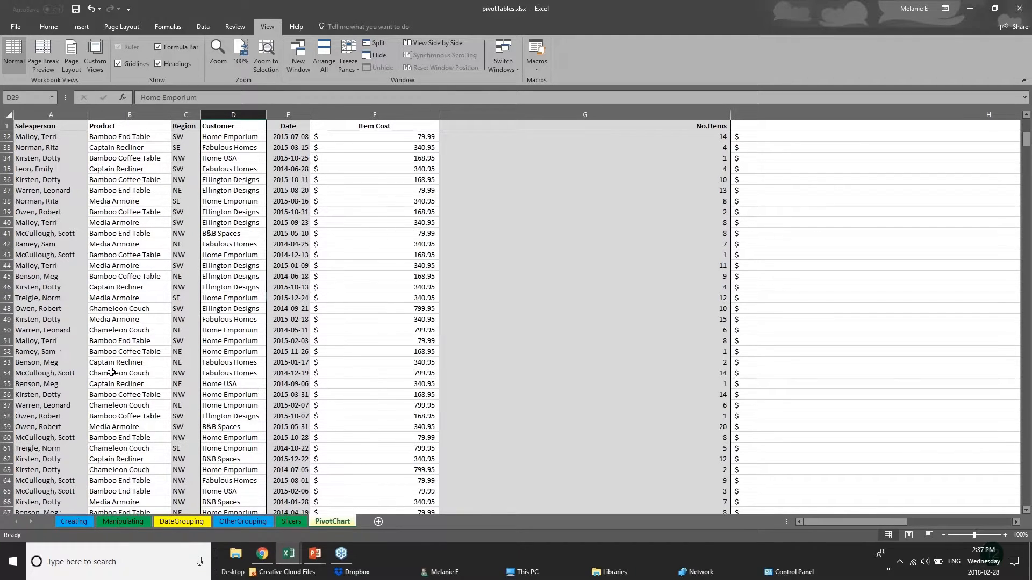
{"action": "scroll", "coordinate": [107, 376], "scroll_direction": "down", "scroll_amount": 2}
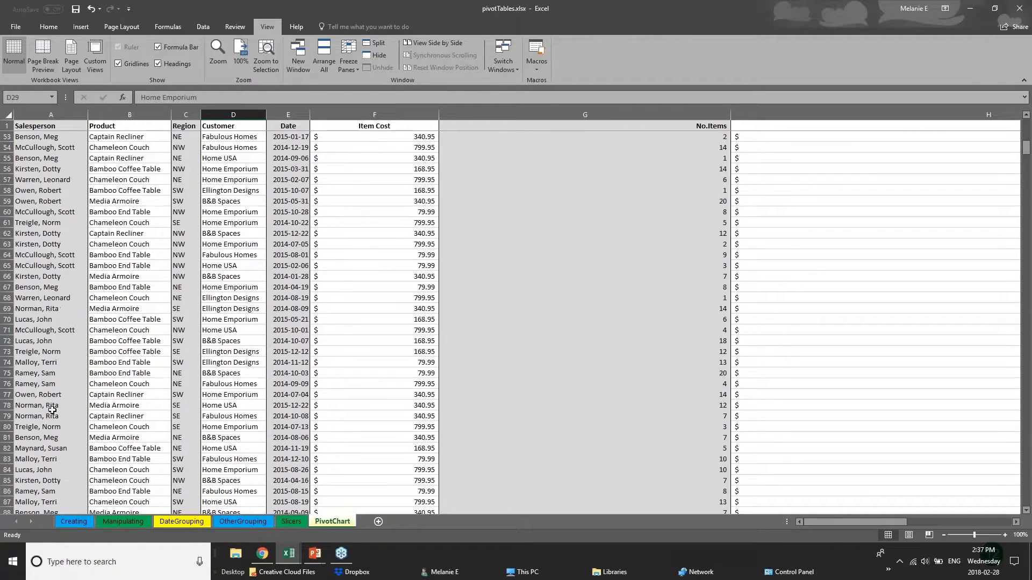
{"action": "scroll", "coordinate": [54, 412], "scroll_direction": "up", "scroll_amount": 4}
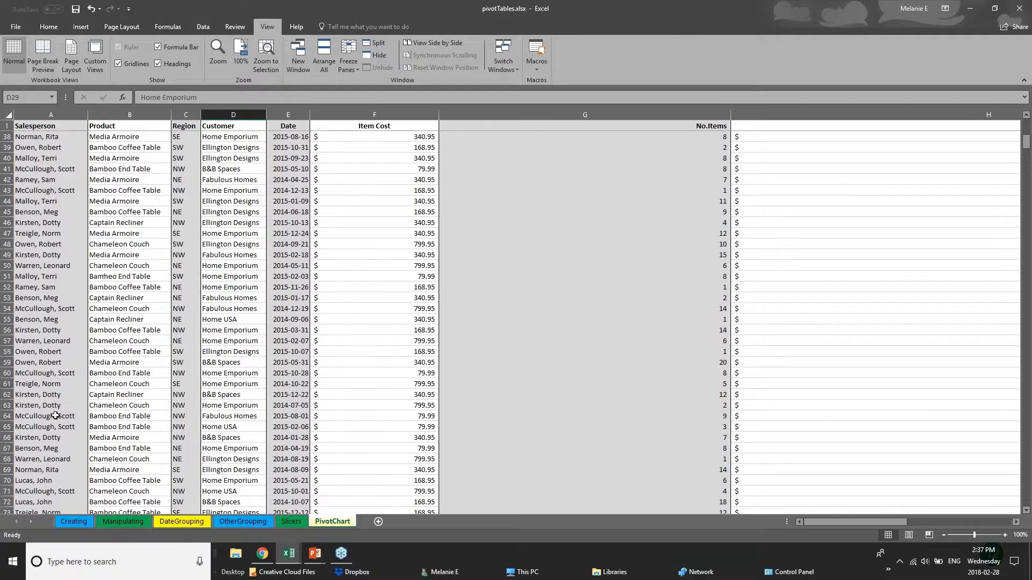
{"action": "scroll", "coordinate": [55, 415], "scroll_direction": "up", "scroll_amount": 7}
Narrow the Item Cost and No.Items columns, then split the sheet at row 110
{"action": "left_click_drag", "start_coordinate": [439, 115], "coordinate": [383, 115]}
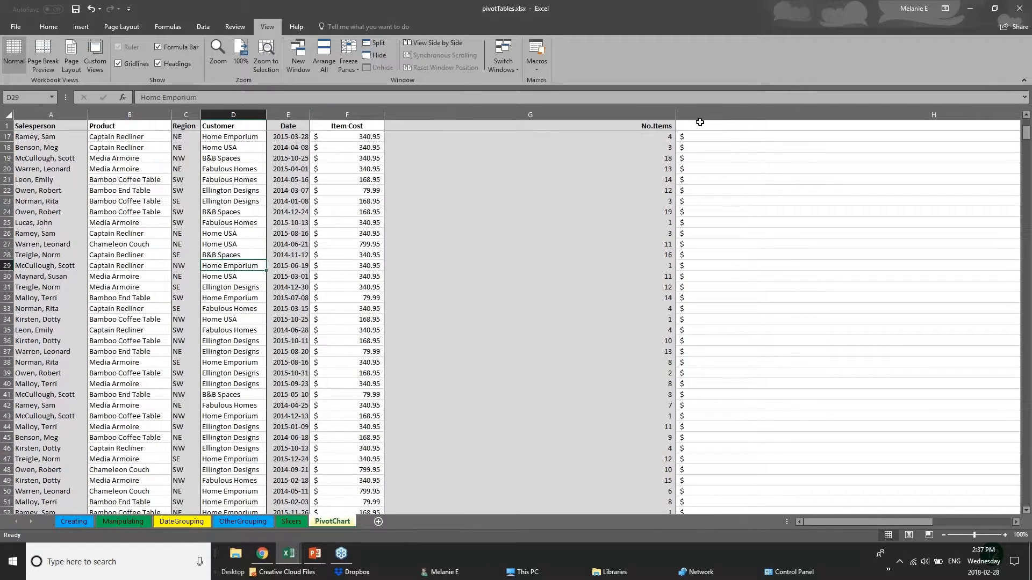
{"action": "left_click_drag", "start_coordinate": [677, 113], "coordinate": [473, 112]}
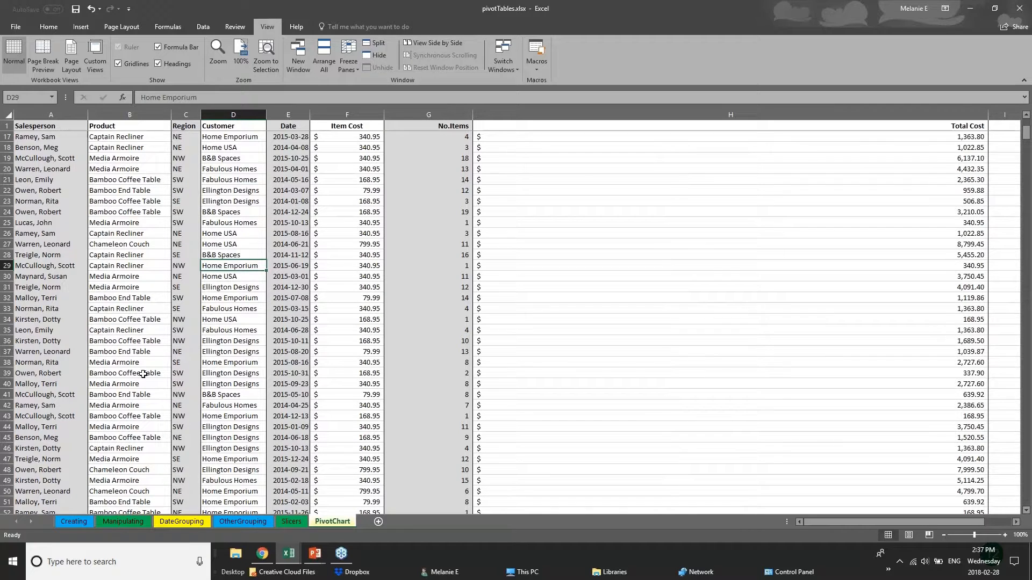
{"action": "scroll", "coordinate": [90, 428], "scroll_direction": "down", "scroll_amount": 20}
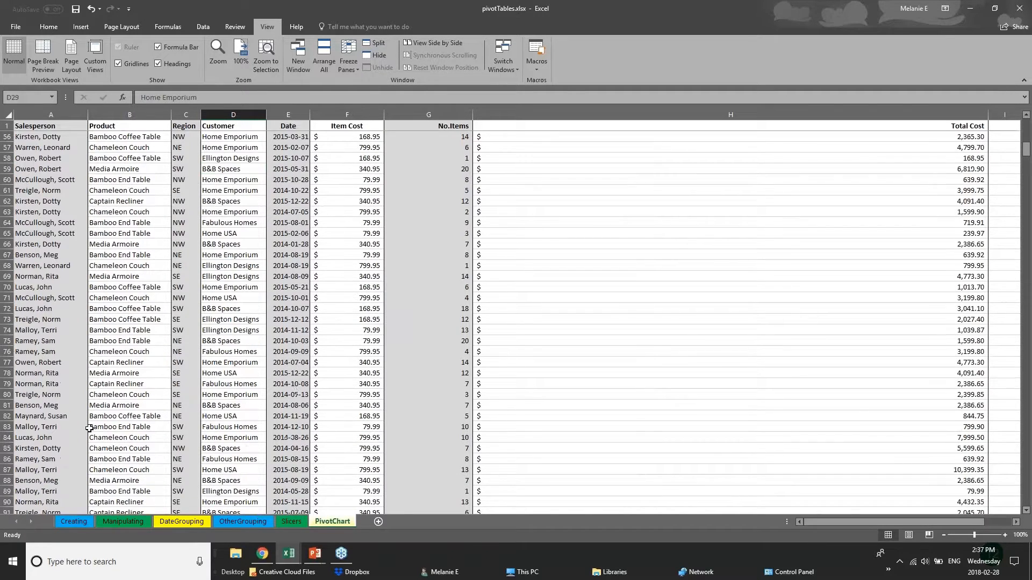
{"action": "scroll", "coordinate": [102, 471], "scroll_direction": "down", "scroll_amount": 2}
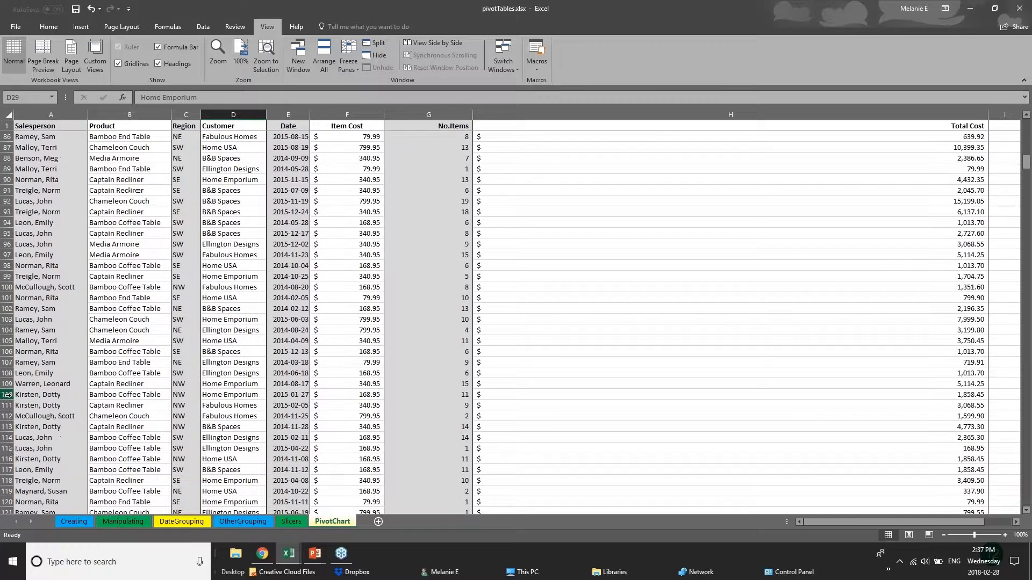
{"action": "left_click", "coordinate": [9, 394]}
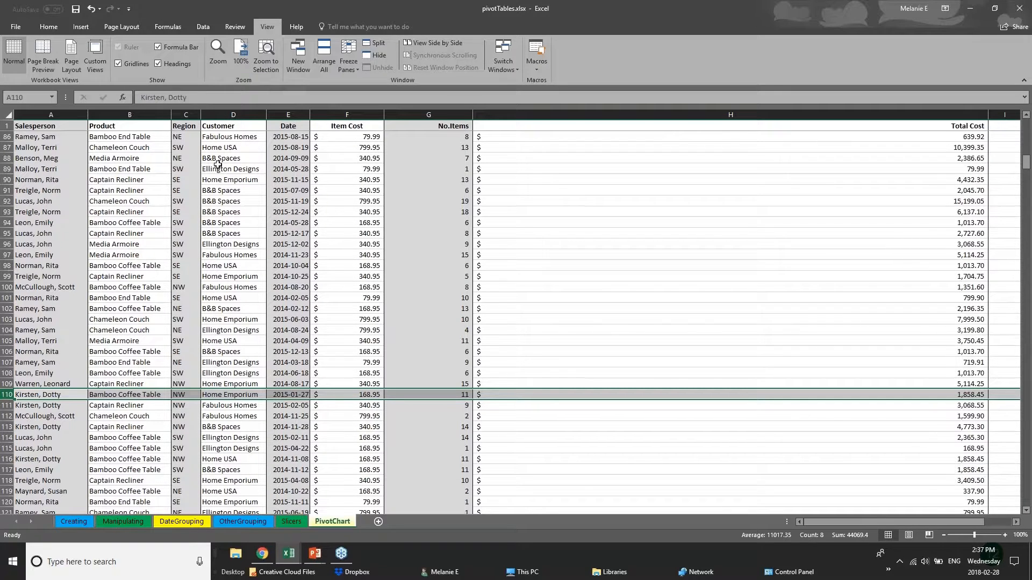
{"action": "left_click", "coordinate": [369, 45]}
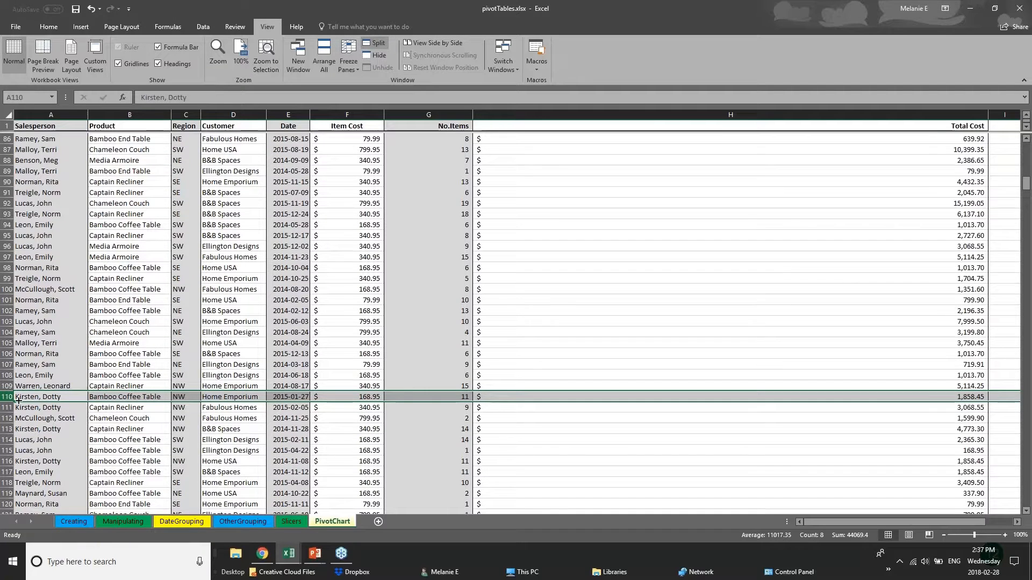
Split the sheet at row 106 into two independently scrolling panes
{"action": "left_click", "coordinate": [446, 350]}
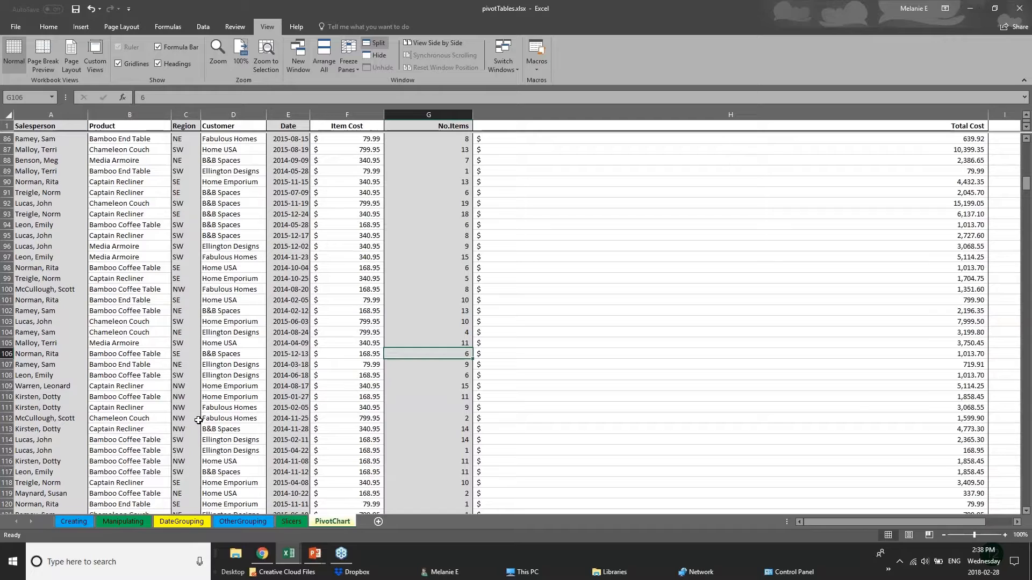
{"action": "scroll", "coordinate": [198, 421], "scroll_direction": "down", "scroll_amount": 1}
{"action": "scroll", "coordinate": [198, 421], "scroll_direction": "down", "scroll_amount": 7}
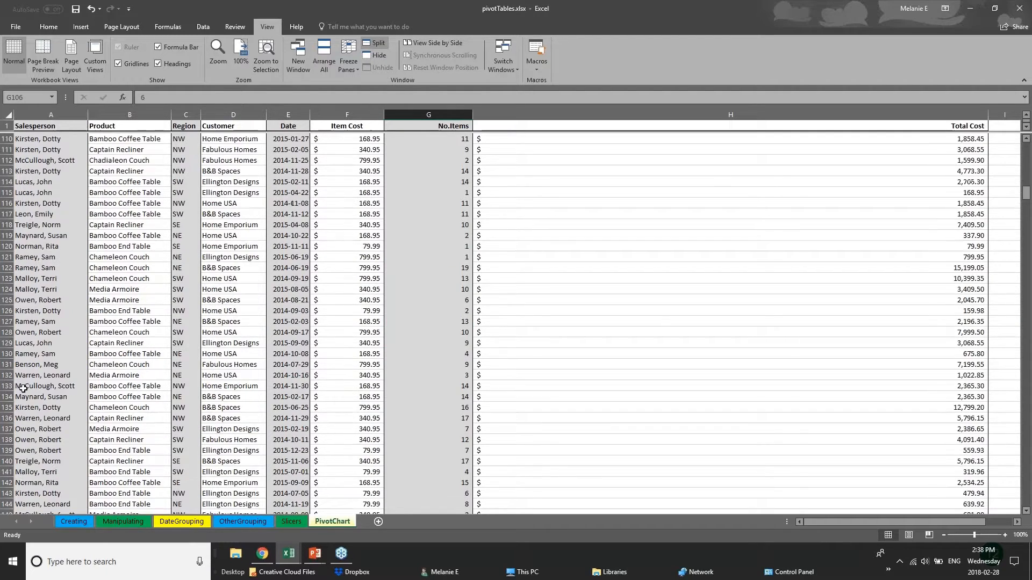
{"action": "scroll", "coordinate": [198, 421], "scroll_direction": "up", "scroll_amount": 1}
{"action": "scroll", "coordinate": [199, 420], "scroll_direction": "up", "scroll_amount": 6}
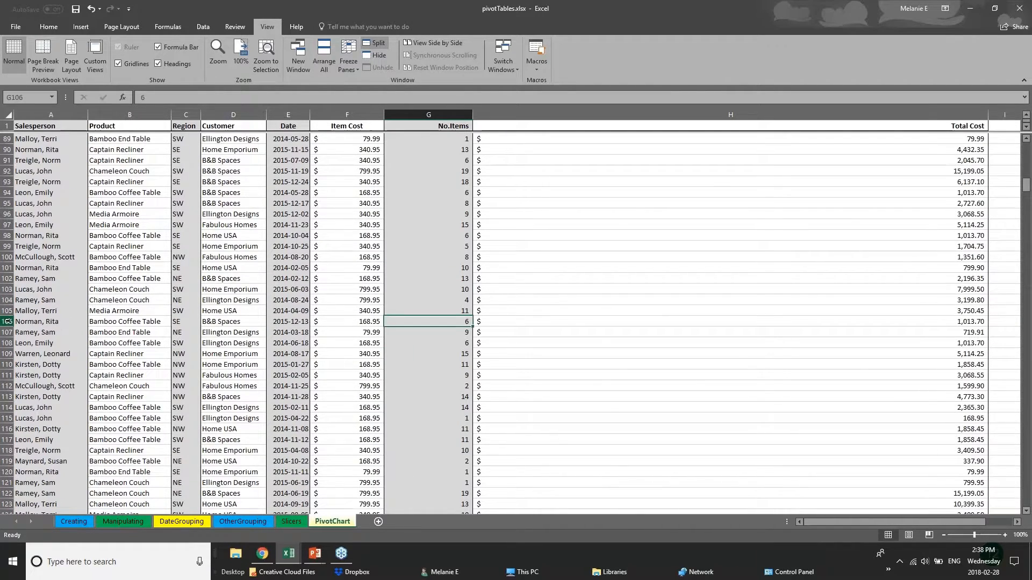
{"action": "left_click", "coordinate": [6, 321]}
{"action": "left_click", "coordinate": [374, 45]}
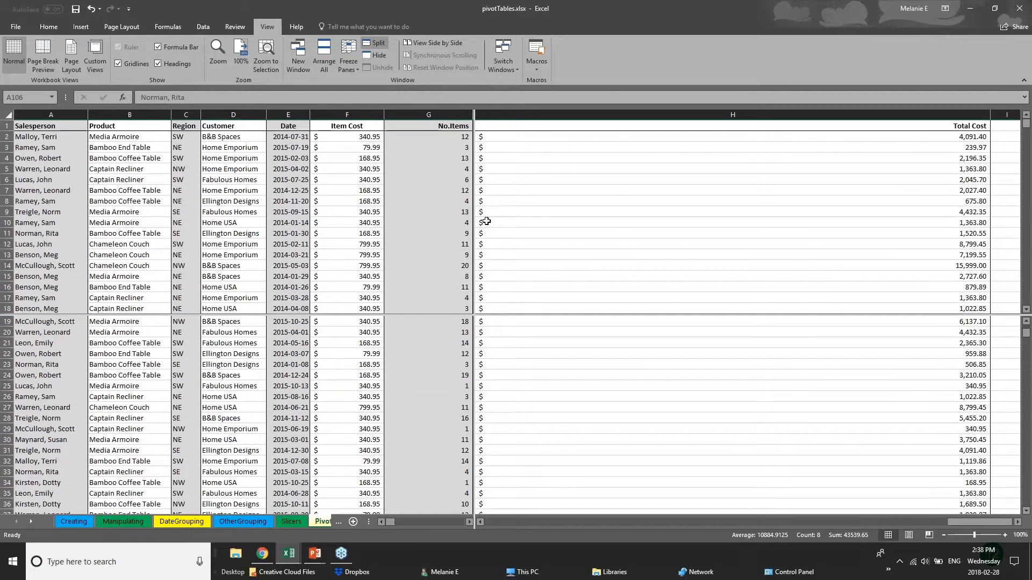
Check the Freeze Panes options without applying one, then scroll each pane separately
{"action": "left_click", "coordinate": [445, 320]}
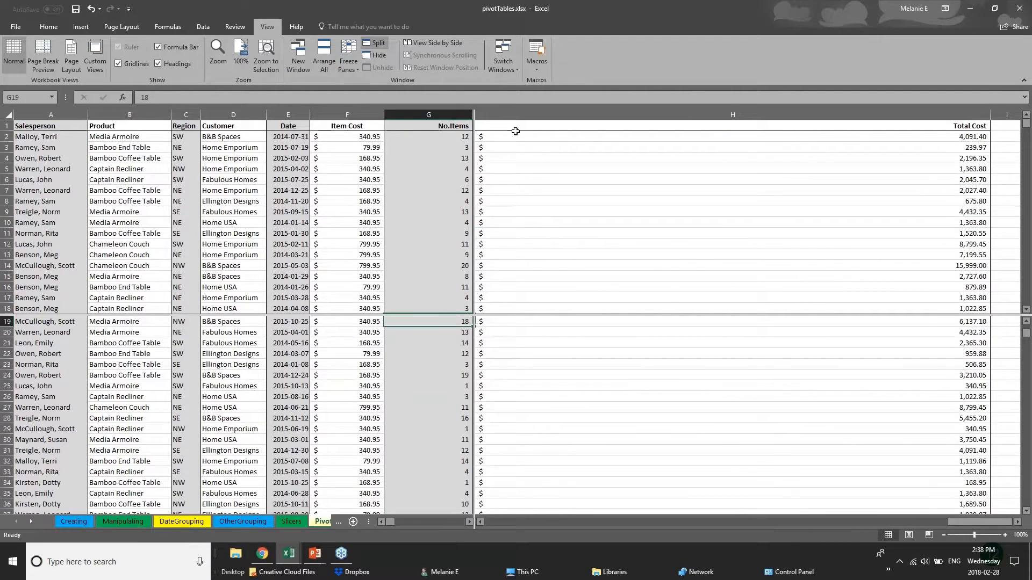
{"action": "left_click", "coordinate": [350, 63]}
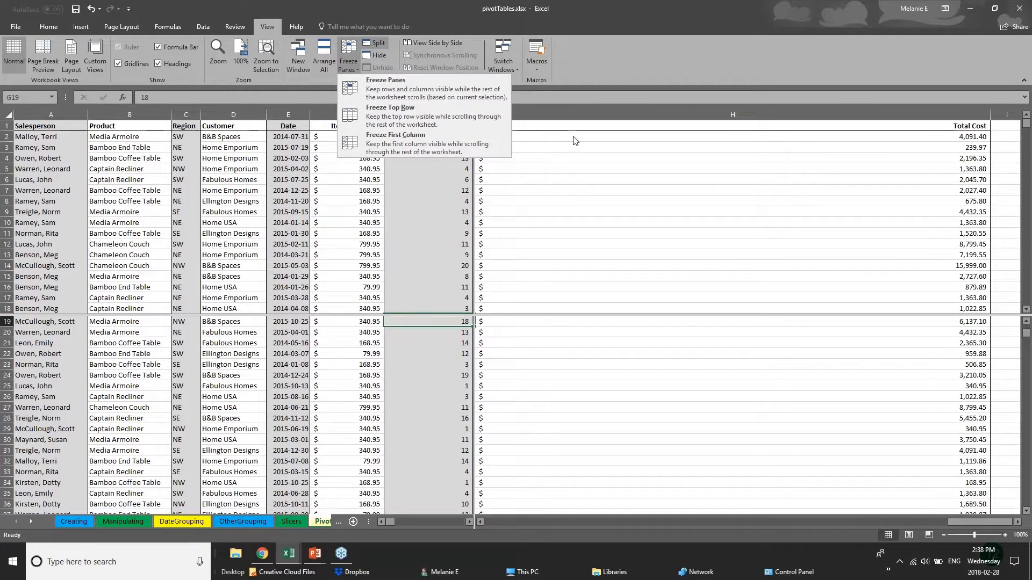
{"action": "left_click", "coordinate": [462, 315]}
{"action": "scroll", "coordinate": [426, 408], "scroll_direction": "up", "scroll_amount": 6}
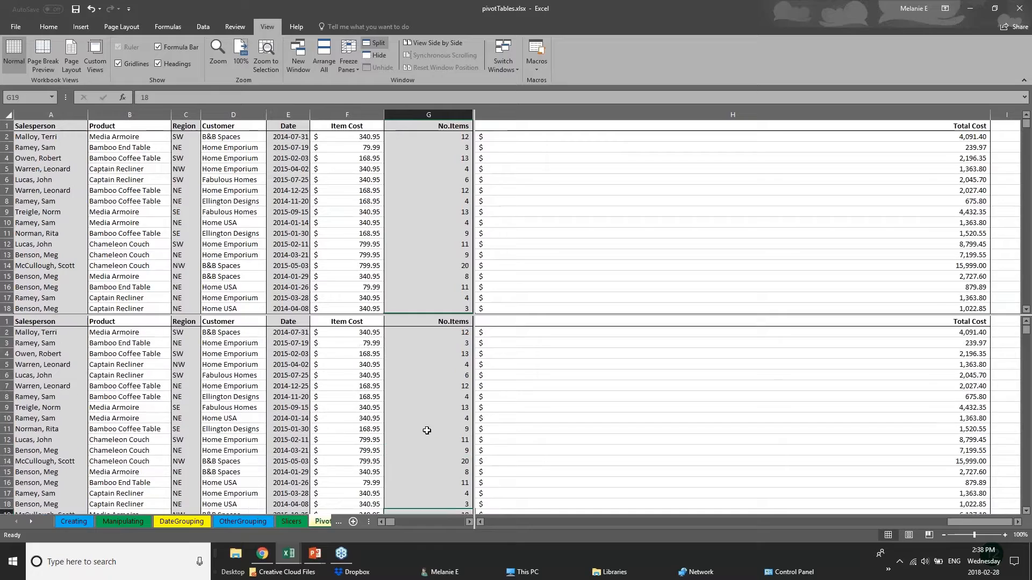
{"action": "scroll", "coordinate": [427, 430], "scroll_direction": "down", "scroll_amount": 7}
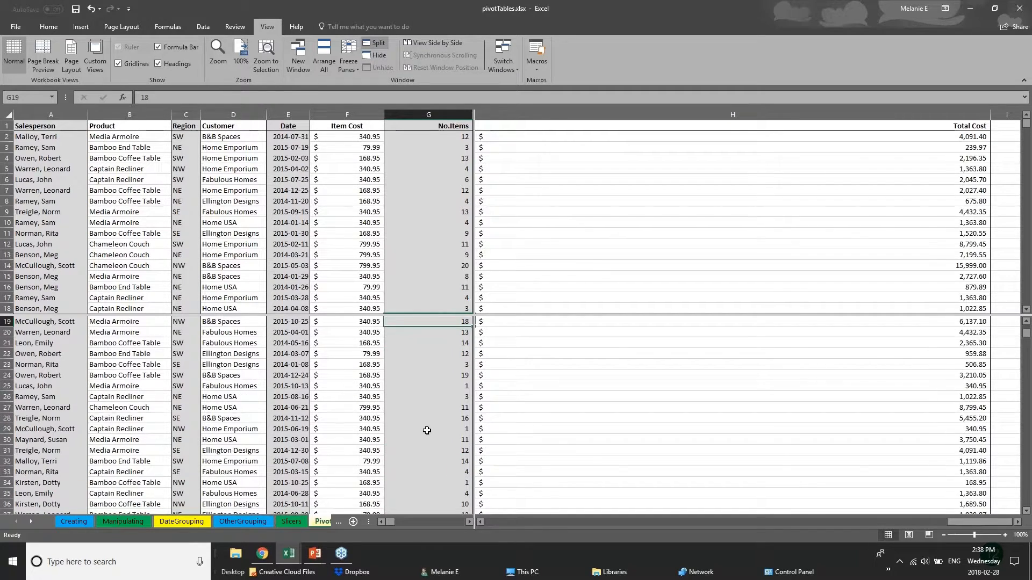
{"action": "scroll", "coordinate": [426, 431], "scroll_direction": "up", "scroll_amount": 7}
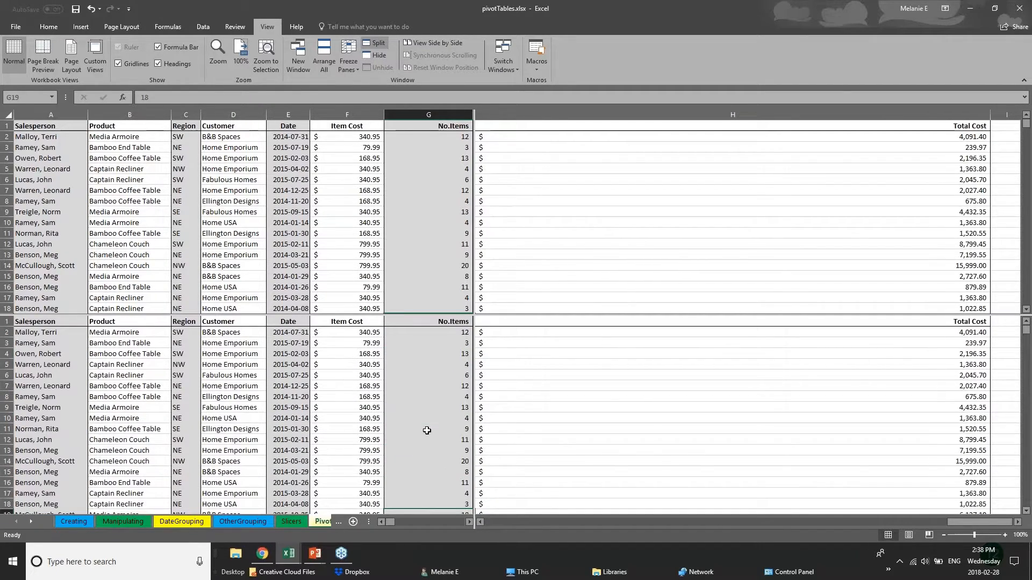
{"action": "scroll", "coordinate": [426, 430], "scroll_direction": "down", "scroll_amount": 1}
{"action": "scroll", "coordinate": [426, 430], "scroll_direction": "down", "scroll_amount": 18}
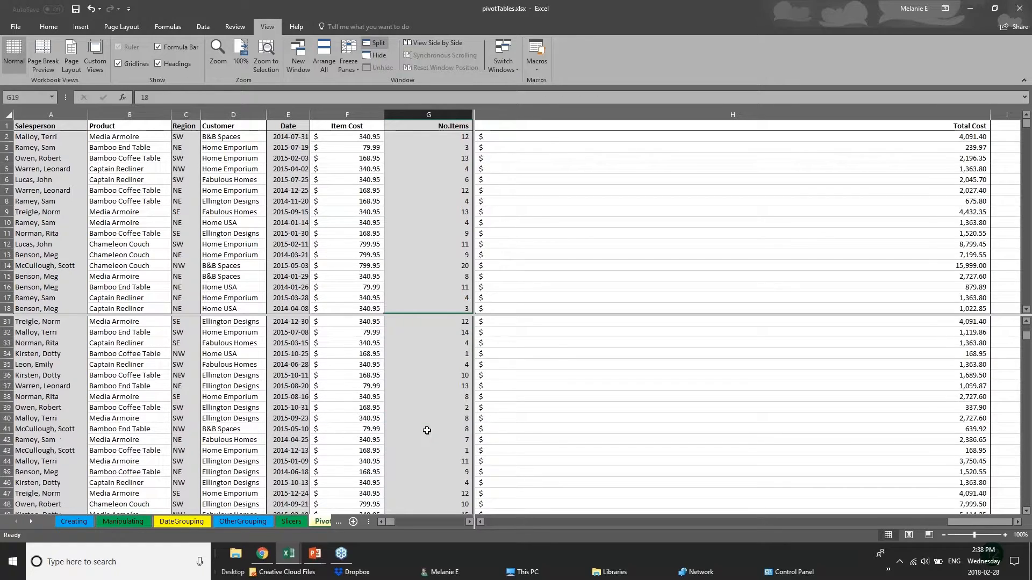
{"action": "scroll", "coordinate": [427, 431], "scroll_direction": "down", "scroll_amount": 15}
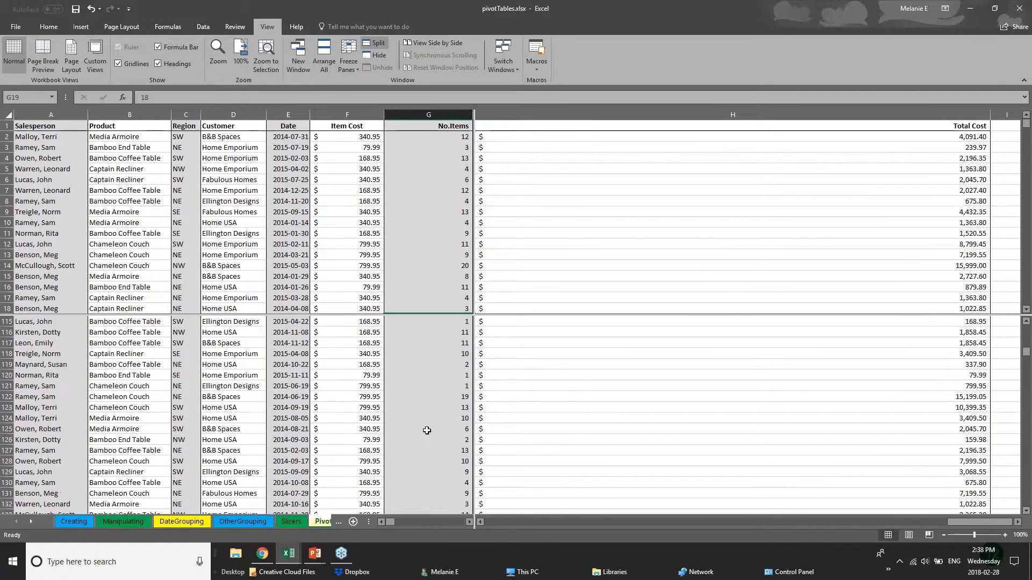
{"action": "scroll", "coordinate": [427, 430], "scroll_direction": "up", "scroll_amount": 4}
Select cells E12, C54, A55 and A97 across the panes to compare distant rows
{"action": "left_click", "coordinate": [293, 239]}
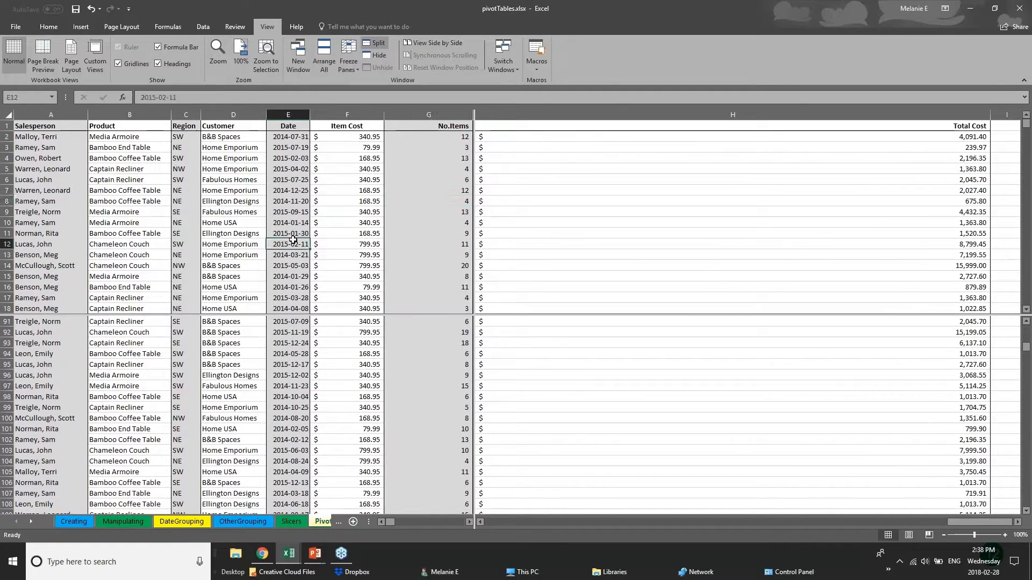
{"action": "scroll", "coordinate": [293, 239], "scroll_direction": "down", "scroll_amount": 15}
{"action": "left_click", "coordinate": [186, 213]}
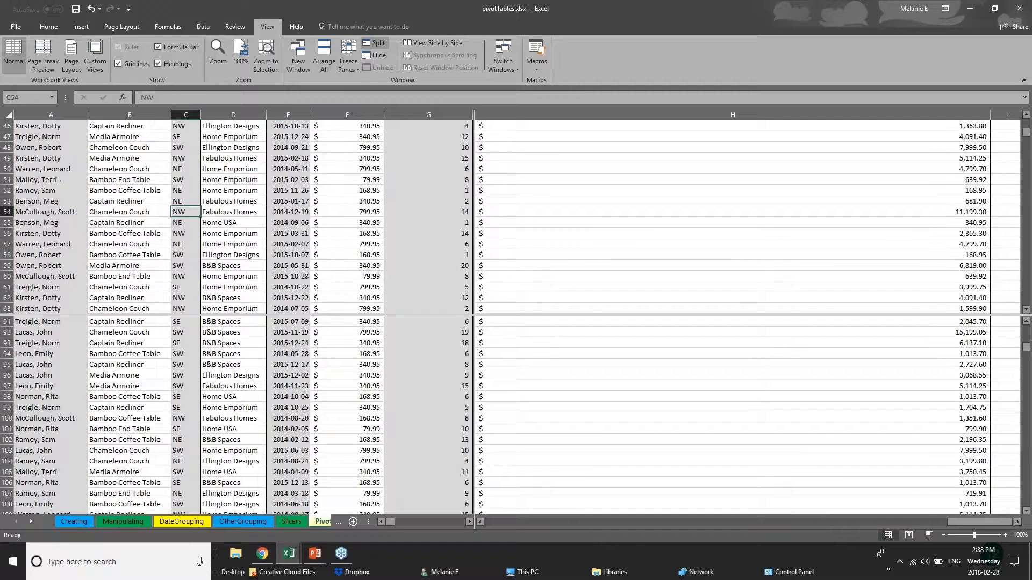
{"action": "left_click", "coordinate": [19, 218]}
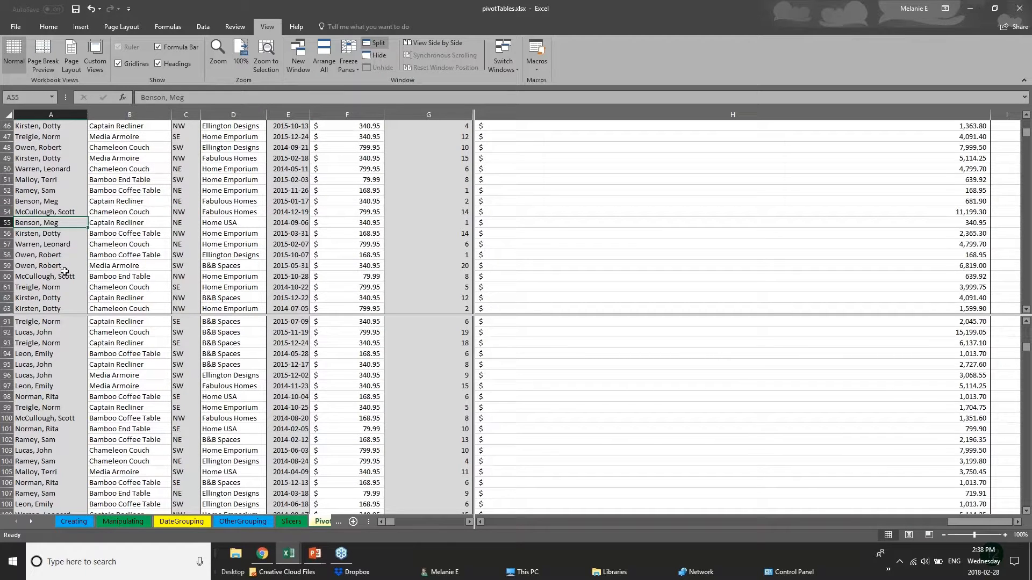
{"action": "scroll", "coordinate": [64, 272], "scroll_direction": "up", "scroll_amount": 1}
{"action": "scroll", "coordinate": [65, 272], "scroll_direction": "up", "scroll_amount": 3}
{"action": "left_click", "coordinate": [67, 385]}
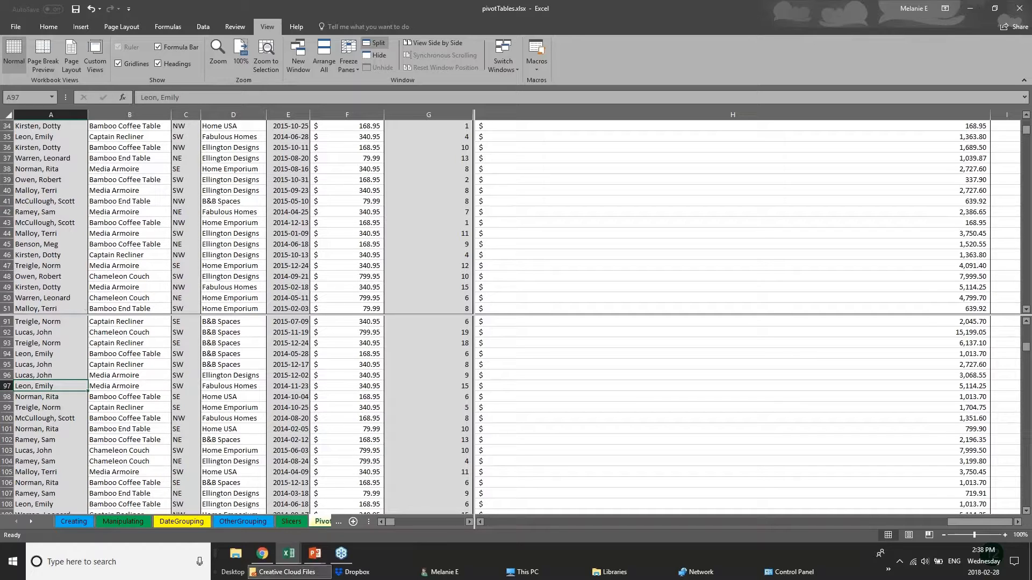
Flip between the OtherGrouping and DateGrouping sheets, returning to the split PivotChart sheet
{"action": "left_click", "coordinate": [323, 524]}
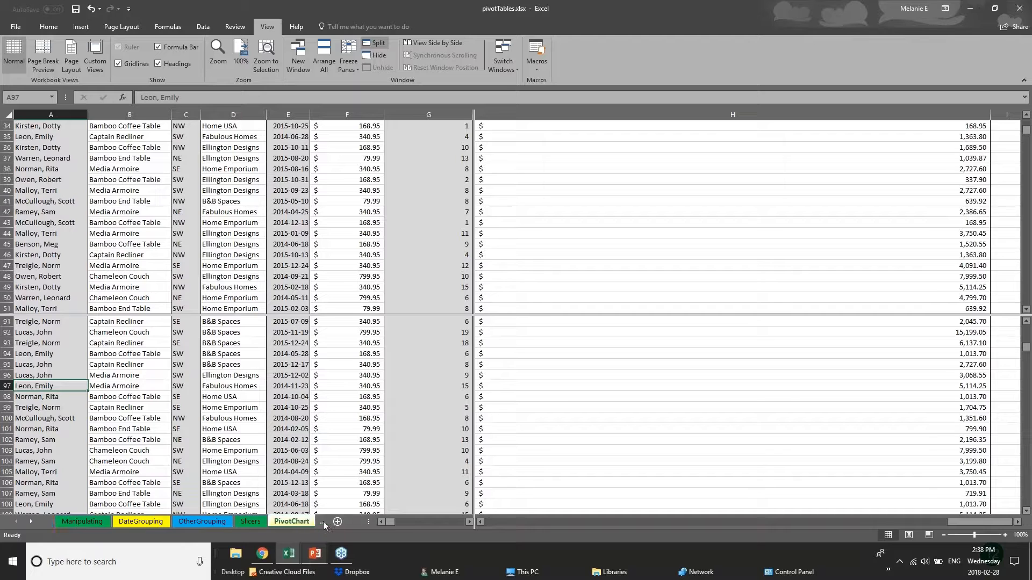
{"action": "left_click", "coordinate": [224, 525]}
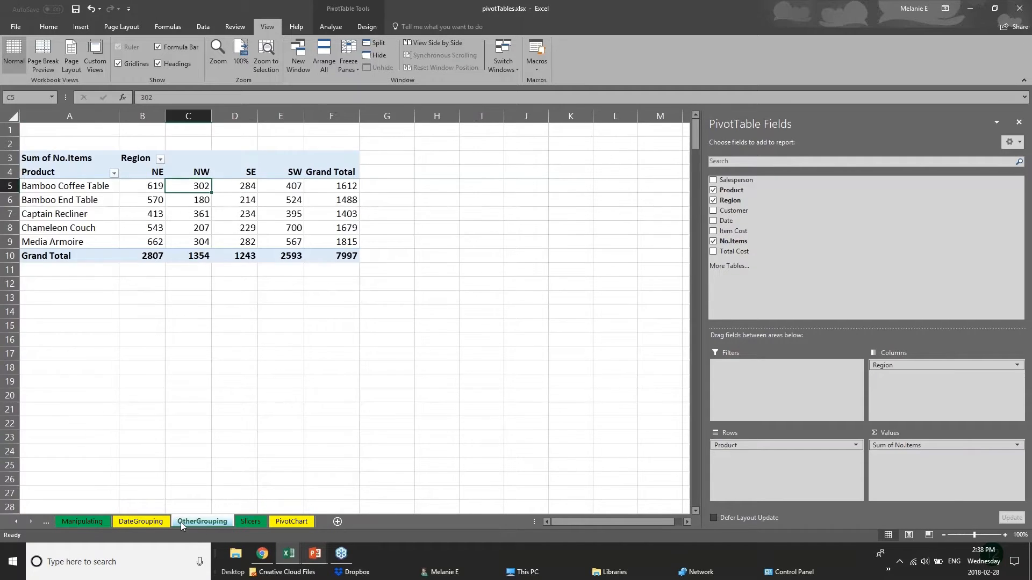
{"action": "left_click", "coordinate": [152, 522]}
{"action": "left_click", "coordinate": [202, 521]}
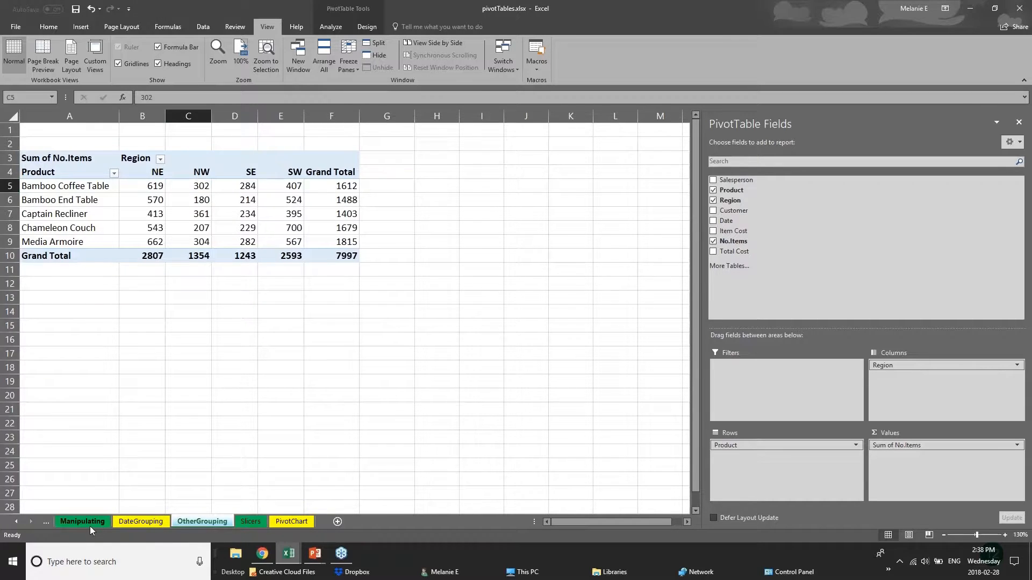
{"action": "left_click", "coordinate": [114, 524]}
{"action": "left_click", "coordinate": [192, 523]}
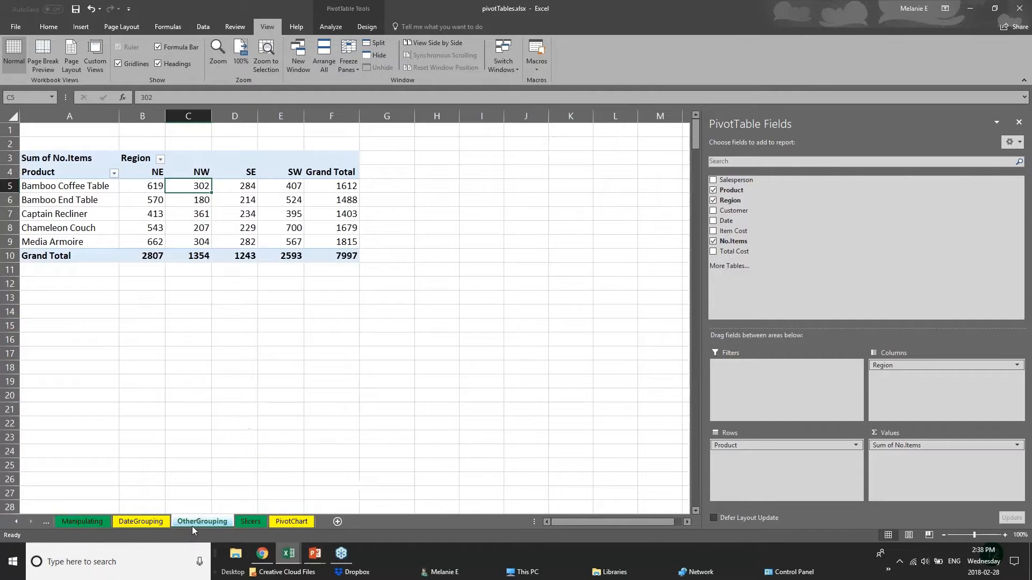
{"action": "left_click", "coordinate": [289, 523]}
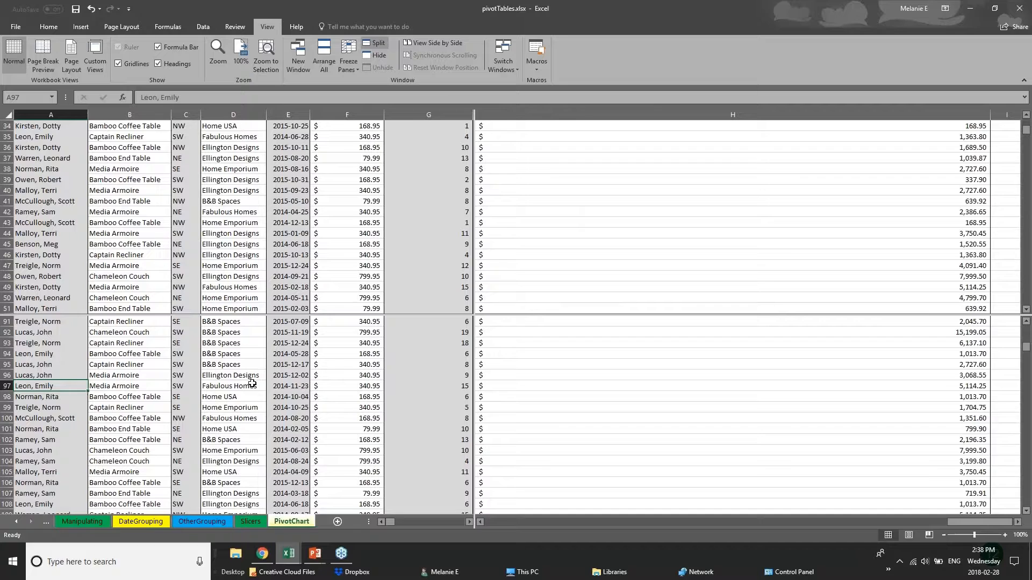
Scroll the split data once more, then switch over to the PowerPoint slides
{"action": "scroll", "coordinate": [252, 383], "scroll_direction": "down", "scroll_amount": 3}
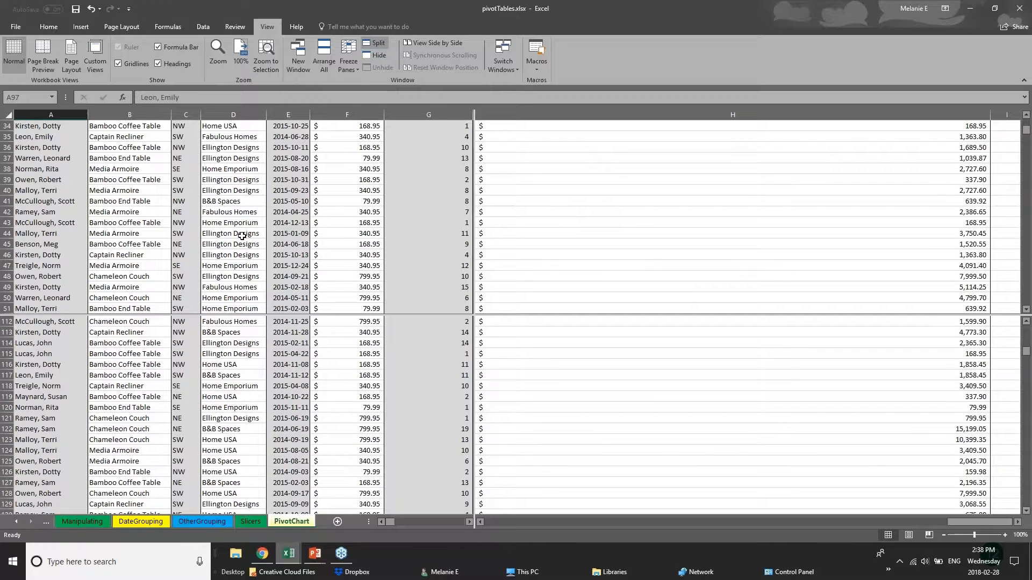
{"action": "scroll", "coordinate": [238, 252], "scroll_direction": "up", "scroll_amount": 3}
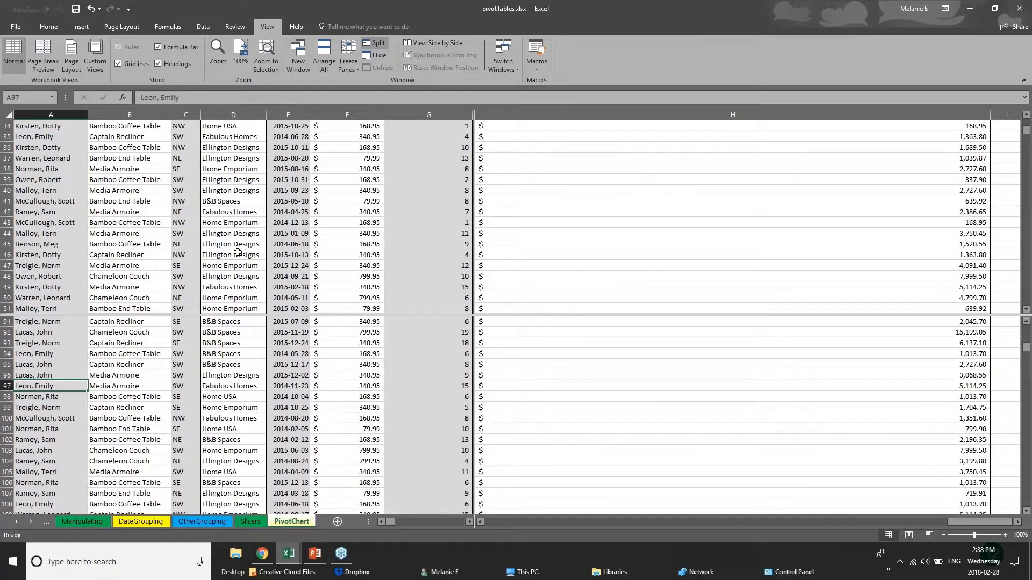
{"action": "scroll", "coordinate": [249, 361], "scroll_direction": "up", "scroll_amount": 5}
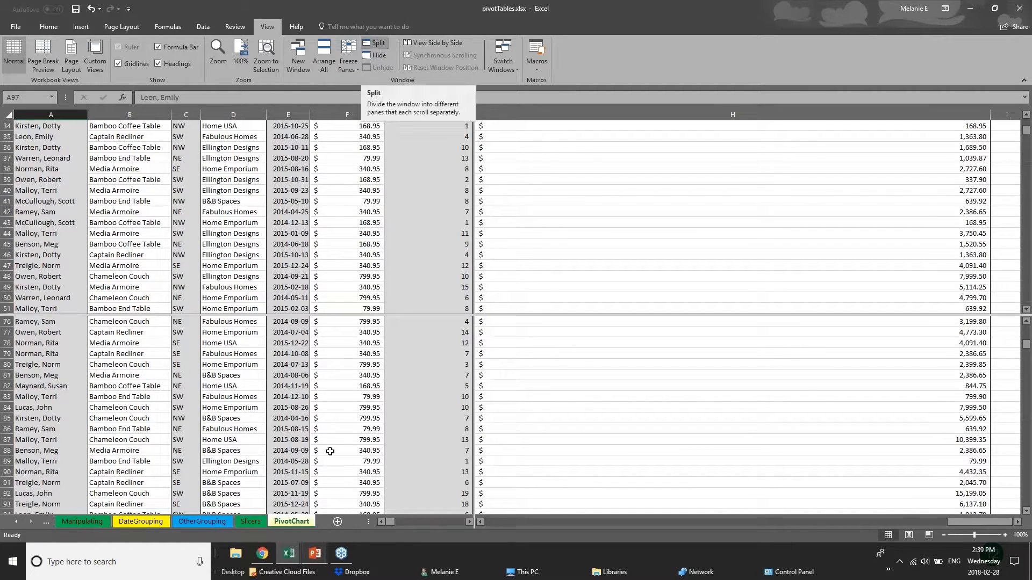
{"action": "left_click", "coordinate": [316, 555]}
Show the Saving & Printing slide, then return to the split pivotTables.xlsx workbook
{"action": "left_click", "coordinate": [373, 508]}
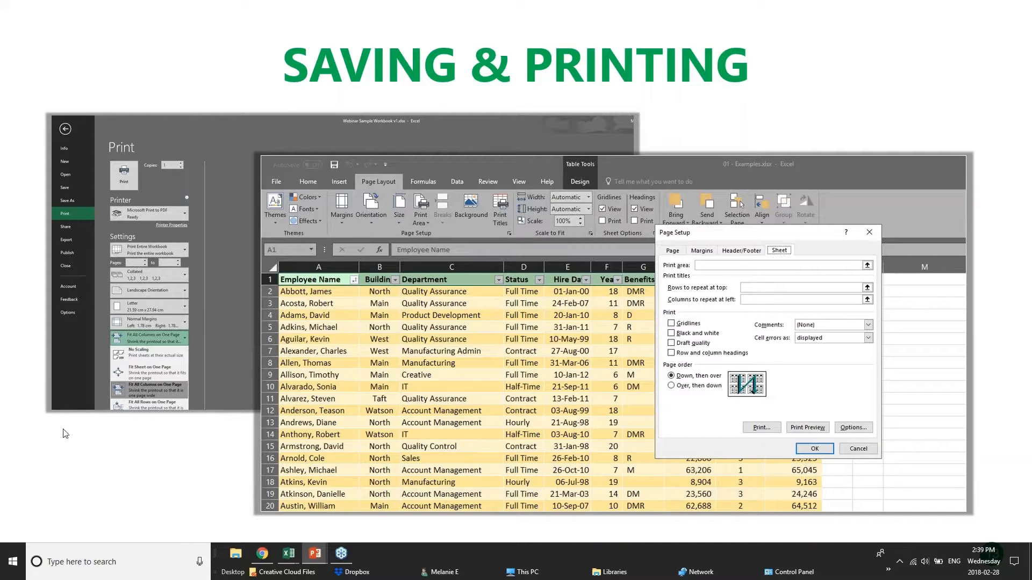
{"action": "mouse_move", "coordinate": [288, 554]}
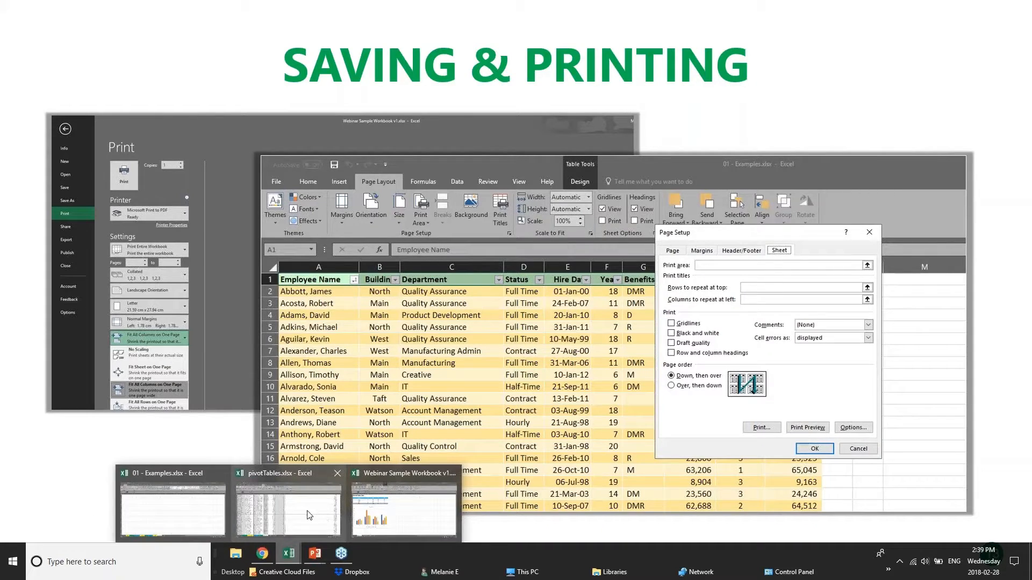
{"action": "left_click", "coordinate": [323, 519]}
Flip through the OtherGrouping, DateGrouping and Manipulating pivot table sheets
{"action": "scroll", "coordinate": [494, 416], "scroll_direction": "down", "scroll_amount": 11}
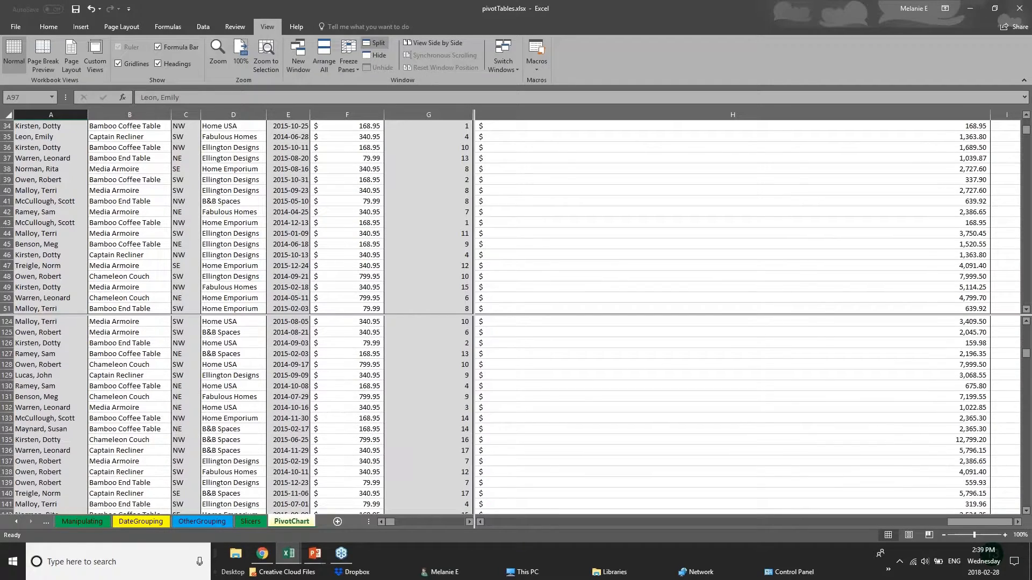
{"action": "left_click", "coordinate": [207, 524]}
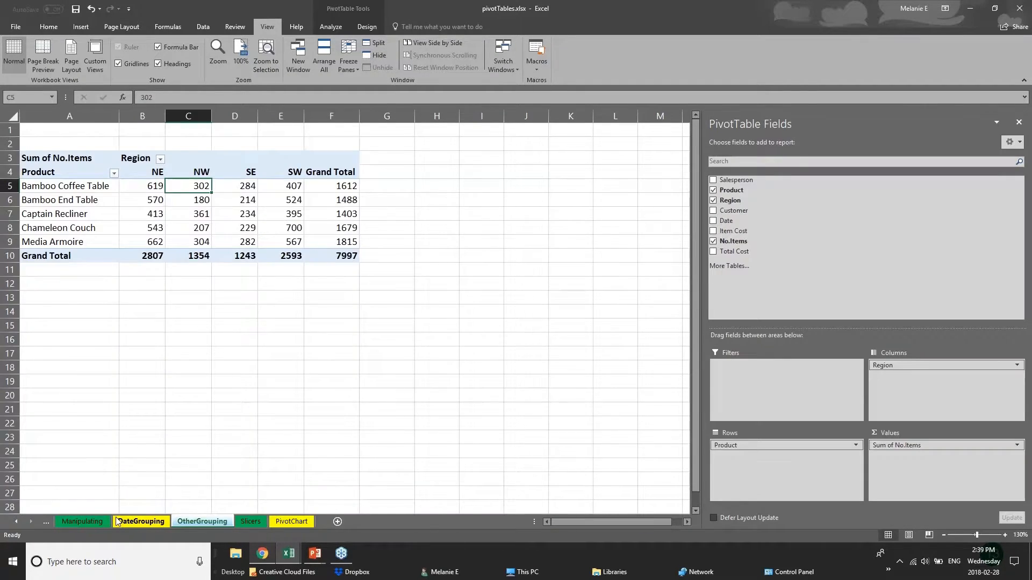
{"action": "left_click", "coordinate": [124, 522]}
{"action": "left_click", "coordinate": [80, 522]}
Bring up 01 - Examples.xlsx and open its 2017 Budget sheet
{"action": "left_click", "coordinate": [290, 562]}
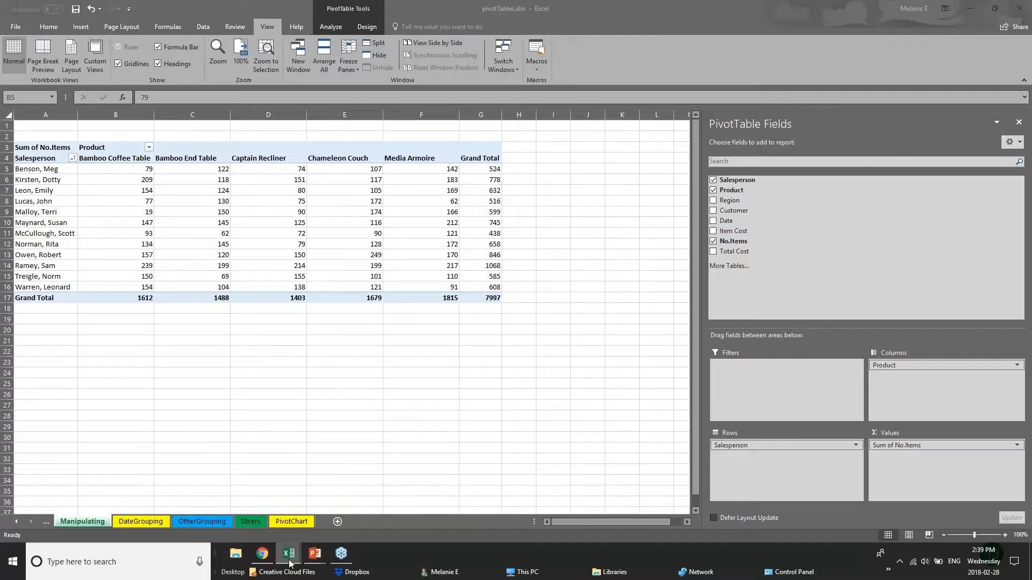
{"action": "left_click", "coordinate": [160, 521]}
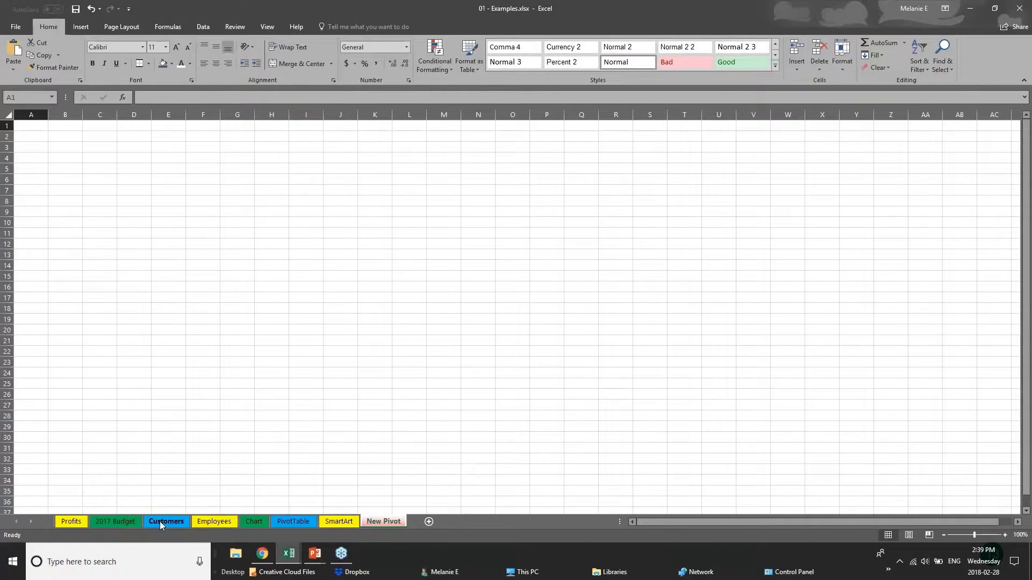
{"action": "left_click", "coordinate": [160, 521]}
{"action": "left_click", "coordinate": [116, 522]}
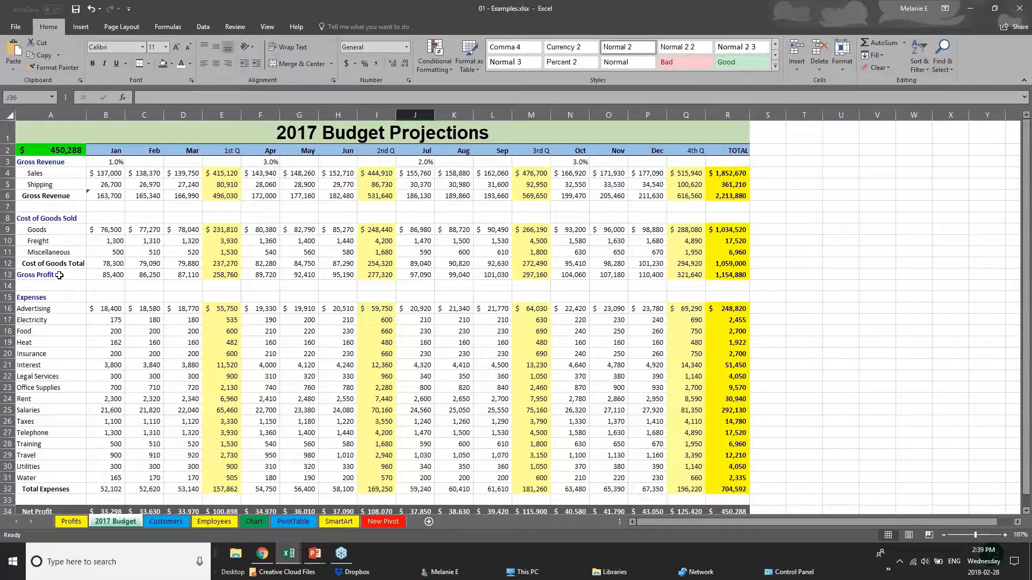
Save 01 - Examples.xlsx, look at the Save As locations, then open the Print screen
{"action": "left_click", "coordinate": [14, 28]}
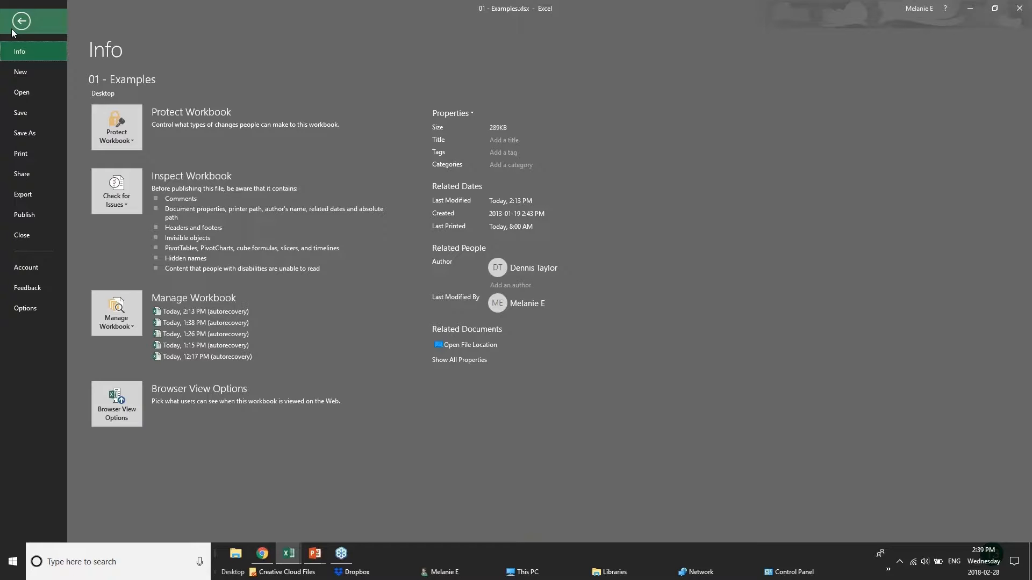
{"action": "left_click", "coordinate": [43, 115]}
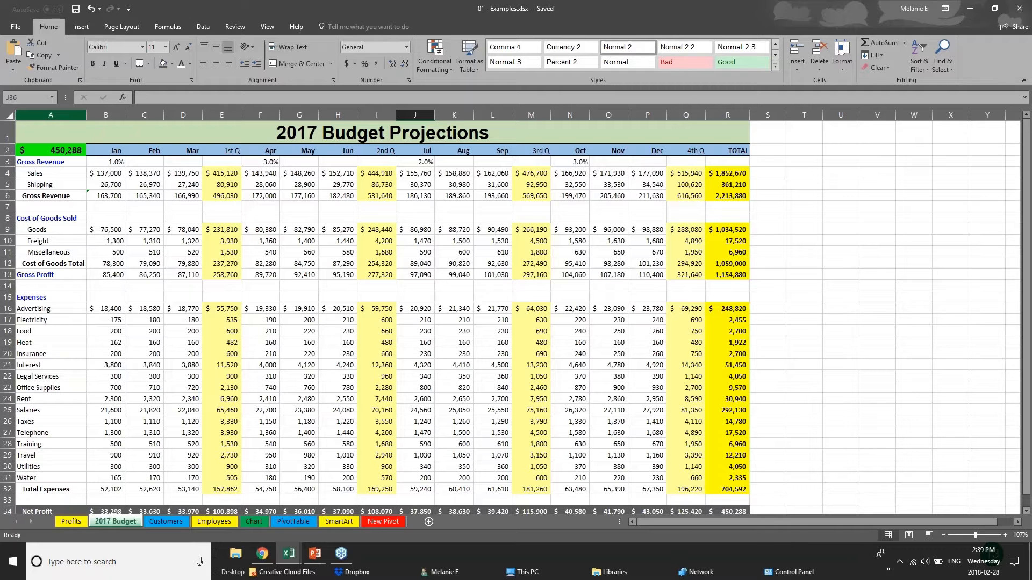
{"action": "left_click", "coordinate": [15, 25]}
{"action": "left_click", "coordinate": [24, 139]}
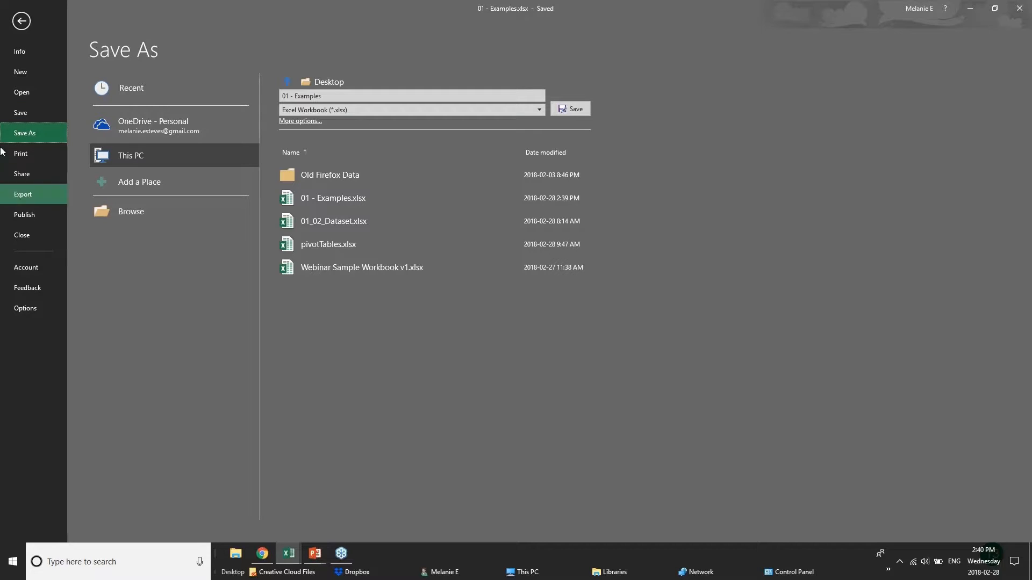
{"action": "left_click", "coordinate": [20, 154]}
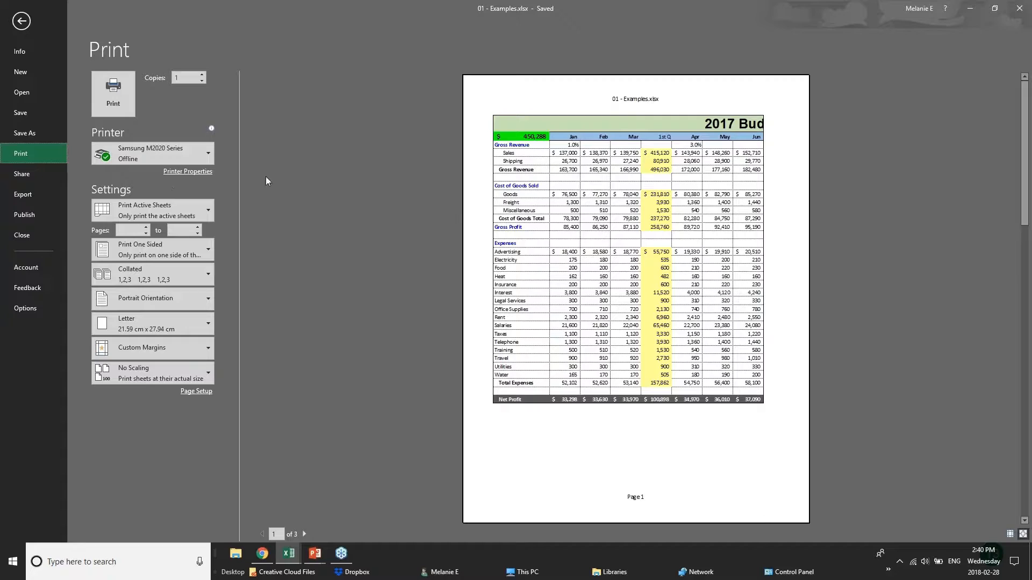
Choose Microsoft Print to PDF as the printer and page through the preview
{"action": "mouse_move", "coordinate": [188, 155]}
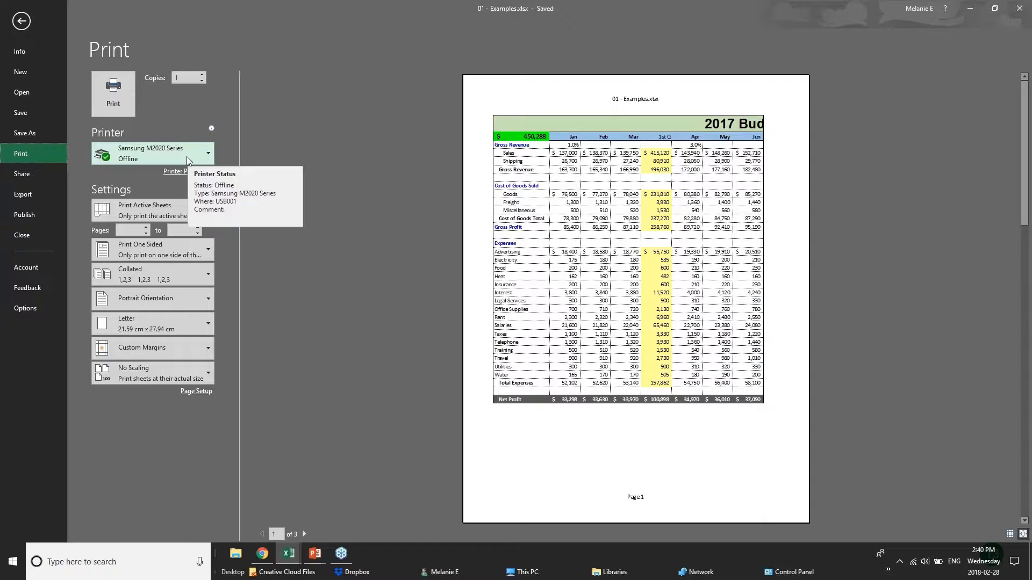
{"action": "left_click", "coordinate": [188, 157]}
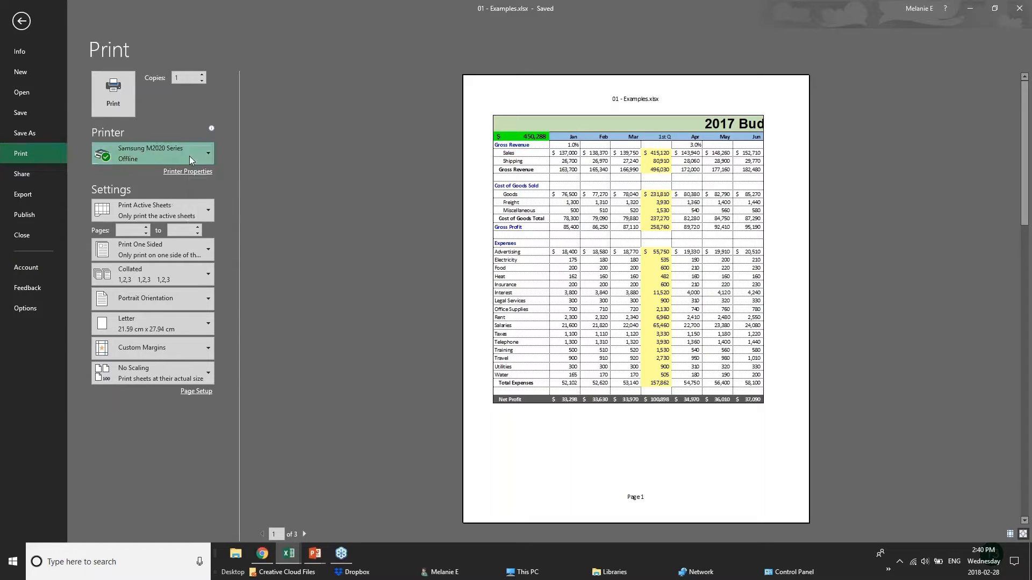
{"action": "left_click", "coordinate": [185, 204]}
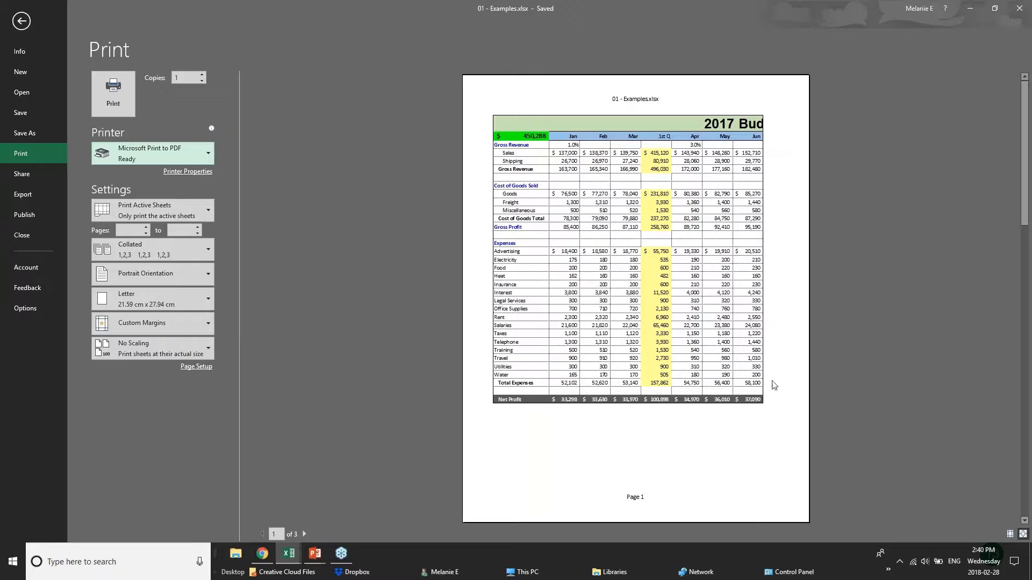
{"action": "left_click", "coordinate": [305, 534]}
{"action": "left_click", "coordinate": [305, 534]}
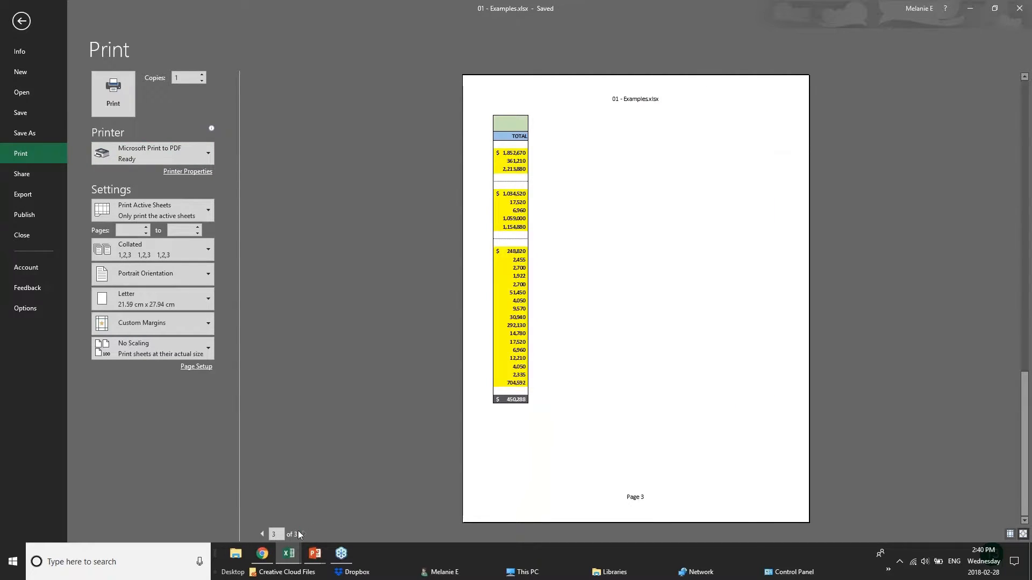
{"action": "left_click", "coordinate": [262, 534]}
{"action": "left_click", "coordinate": [262, 535]}
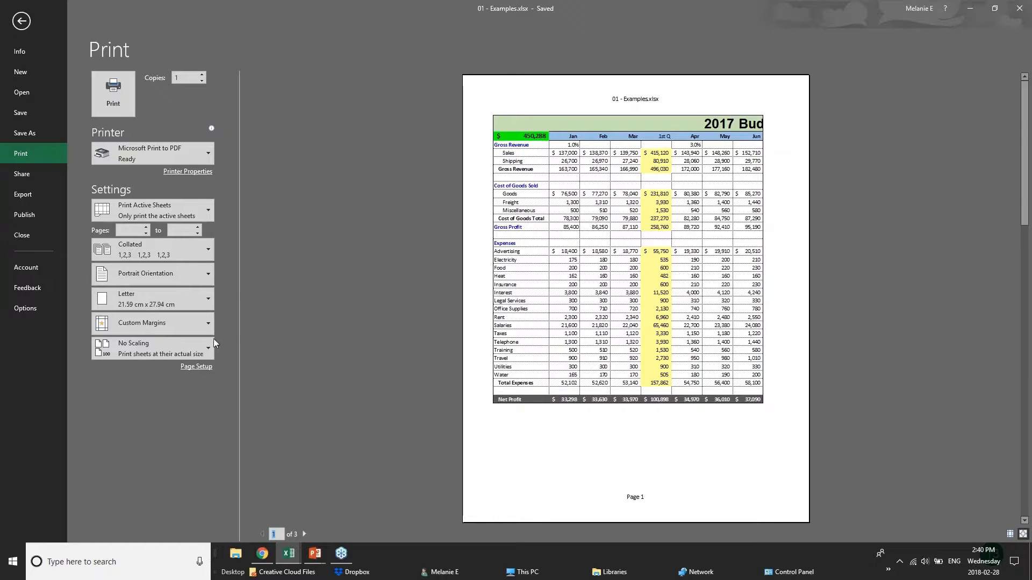
Set Landscape orientation, try Print Selection, then revert to Print Active Sheets
{"action": "left_click", "coordinate": [194, 277]}
{"action": "left_click", "coordinate": [151, 322]}
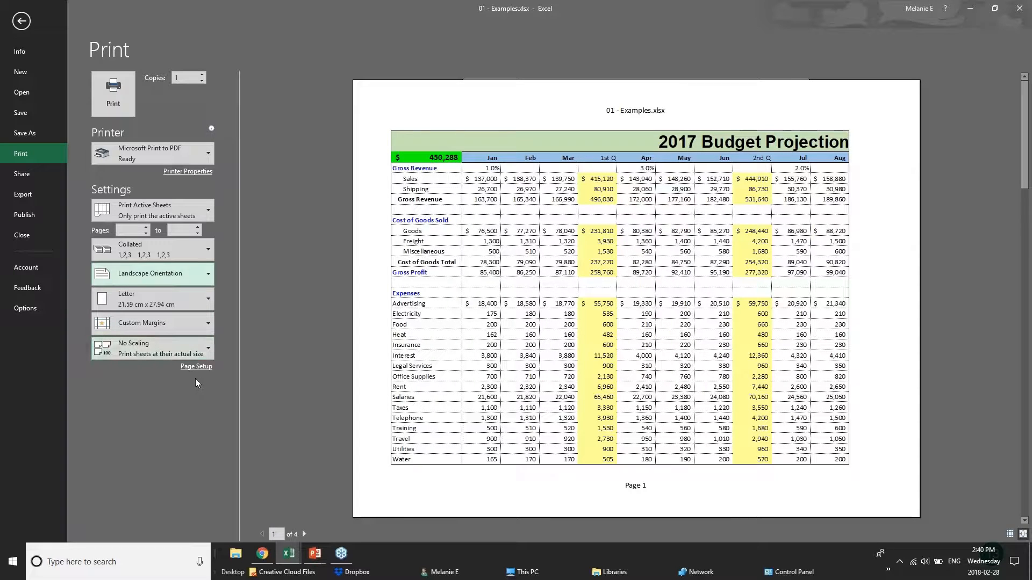
{"action": "left_click", "coordinate": [207, 205]}
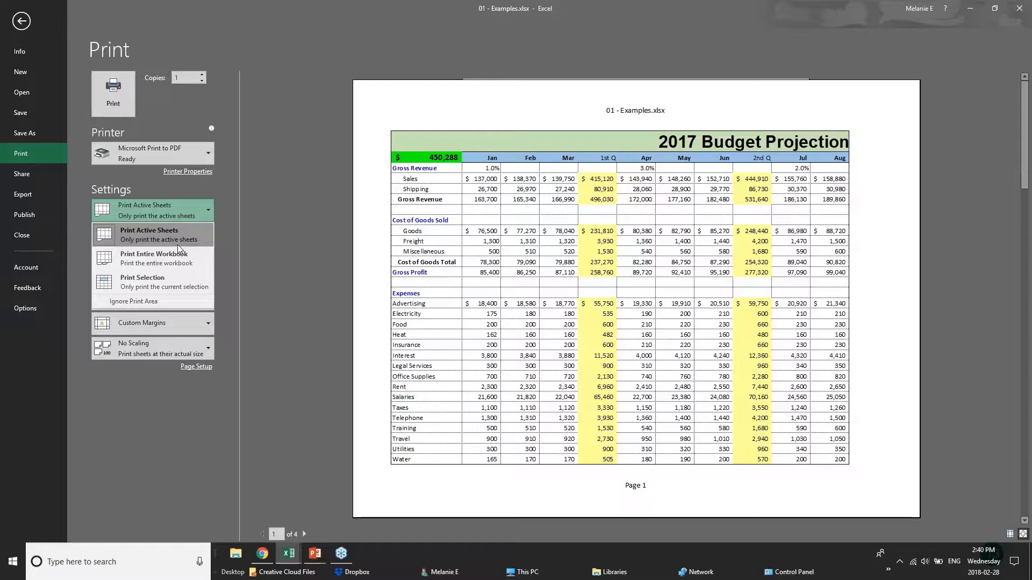
{"action": "left_click", "coordinate": [179, 280]}
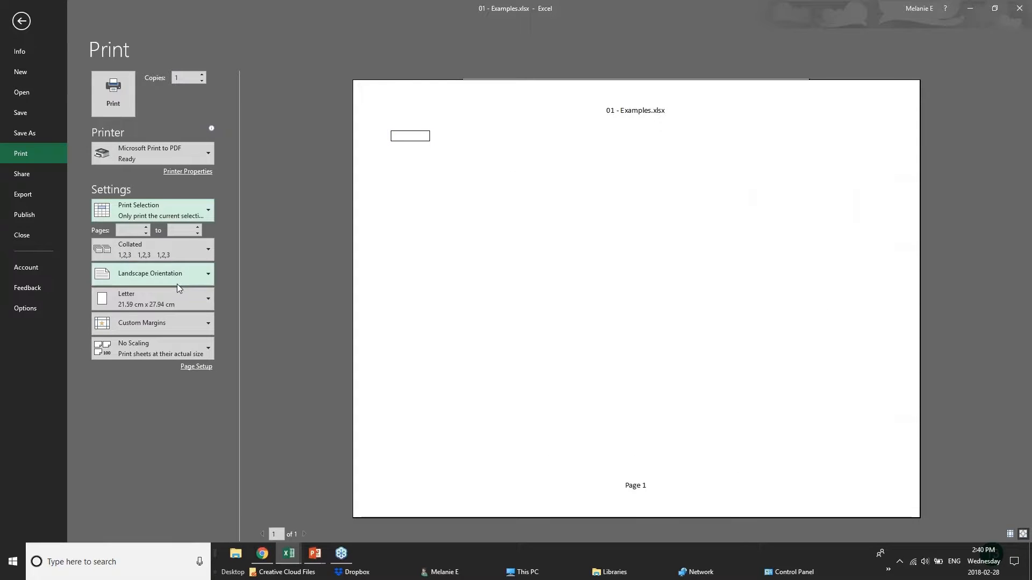
{"action": "left_click", "coordinate": [185, 207]}
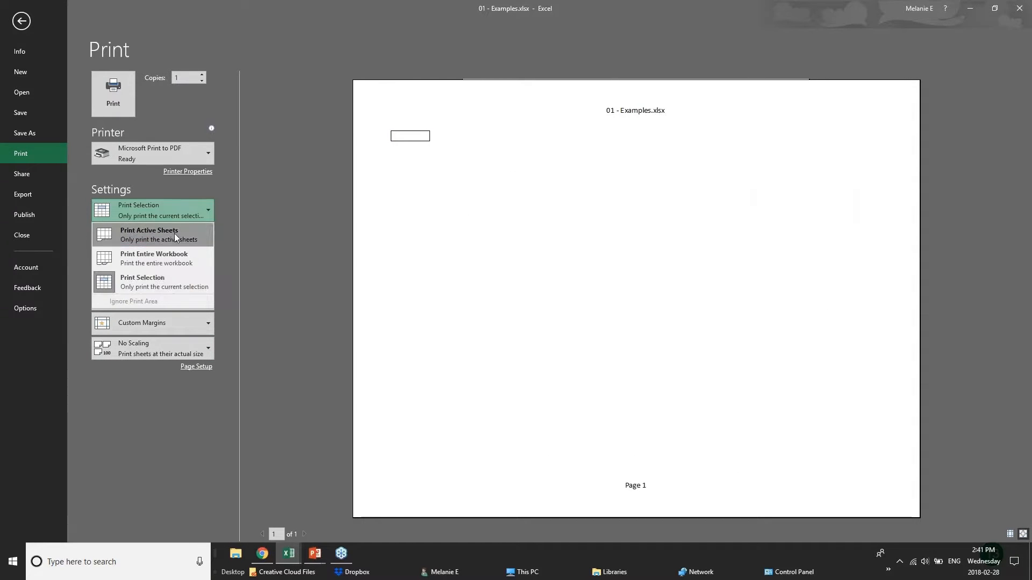
{"action": "left_click", "coordinate": [172, 243]}
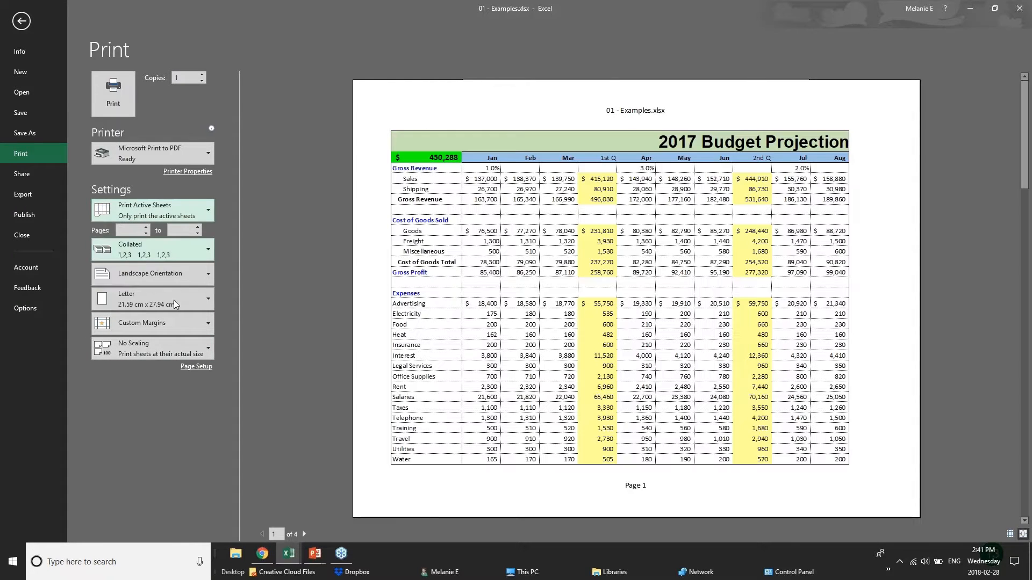
Apply Narrow Margins to the printout and open the Page Setup dialog
{"action": "left_click", "coordinate": [203, 323]}
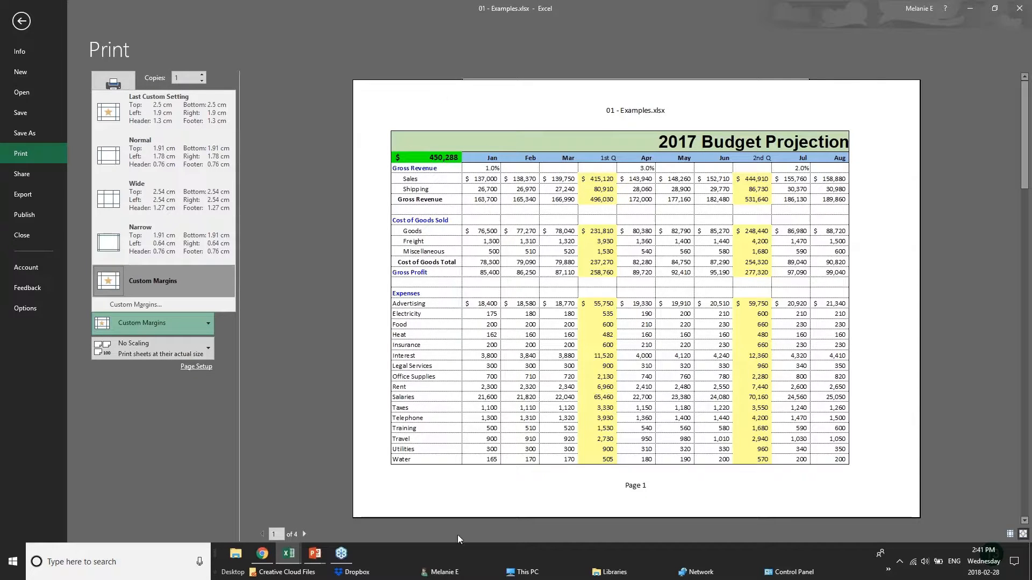
{"action": "left_click", "coordinate": [167, 247]}
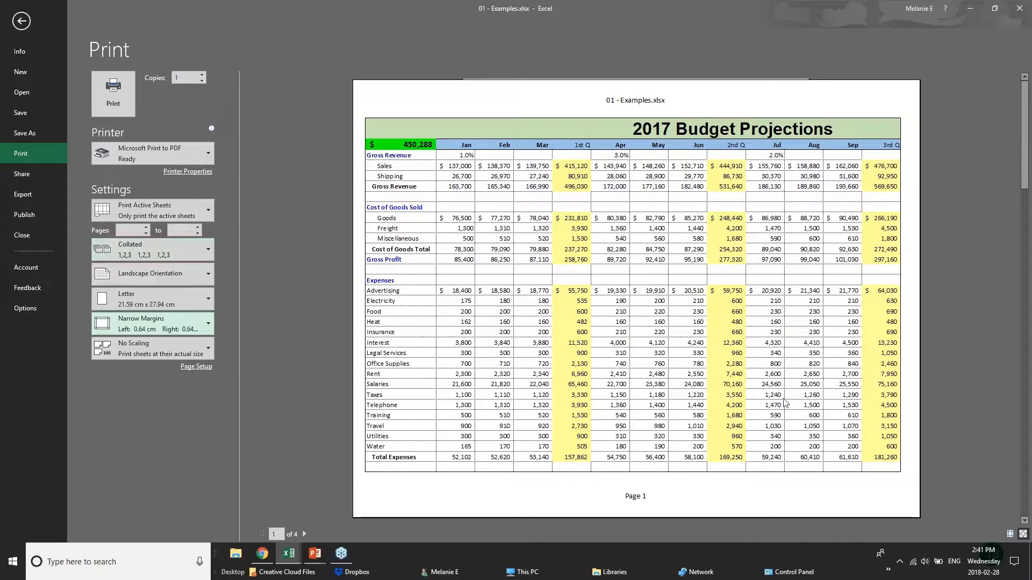
{"action": "left_click", "coordinate": [195, 368]}
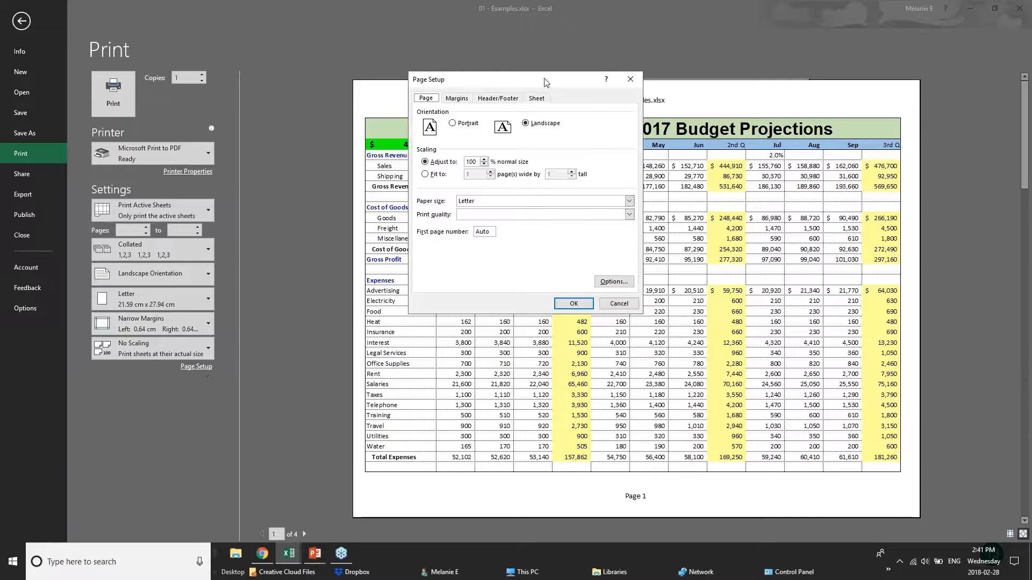
Set scaling to Fit to 1 page wide by 1 tall and browse the header presets
{"action": "left_click", "coordinate": [486, 163]}
{"action": "left_click", "coordinate": [486, 164]}
{"action": "left_click", "coordinate": [484, 160]}
{"action": "left_click", "coordinate": [431, 176]}
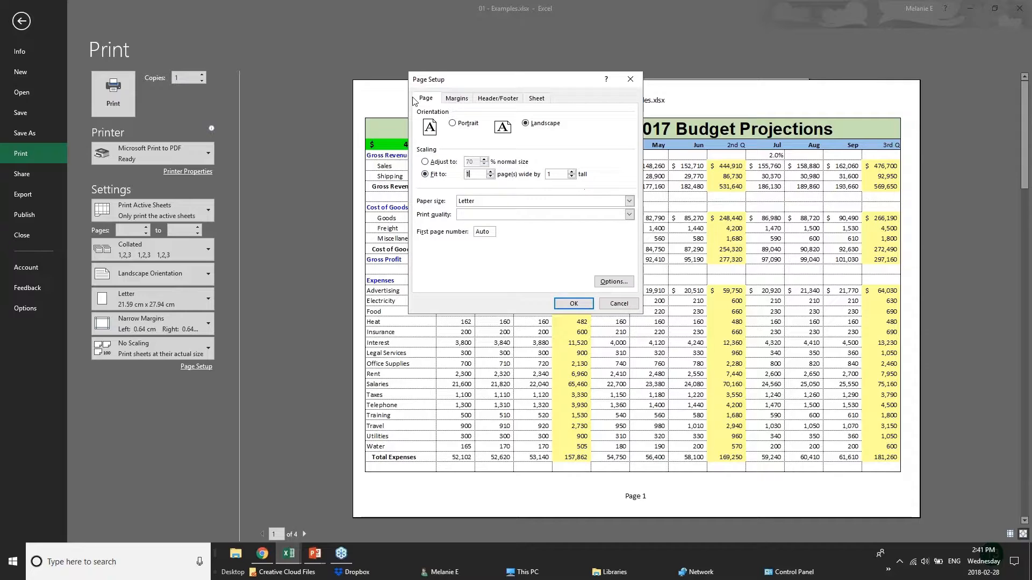
{"action": "left_click", "coordinate": [450, 100]}
{"action": "left_click", "coordinate": [495, 100]}
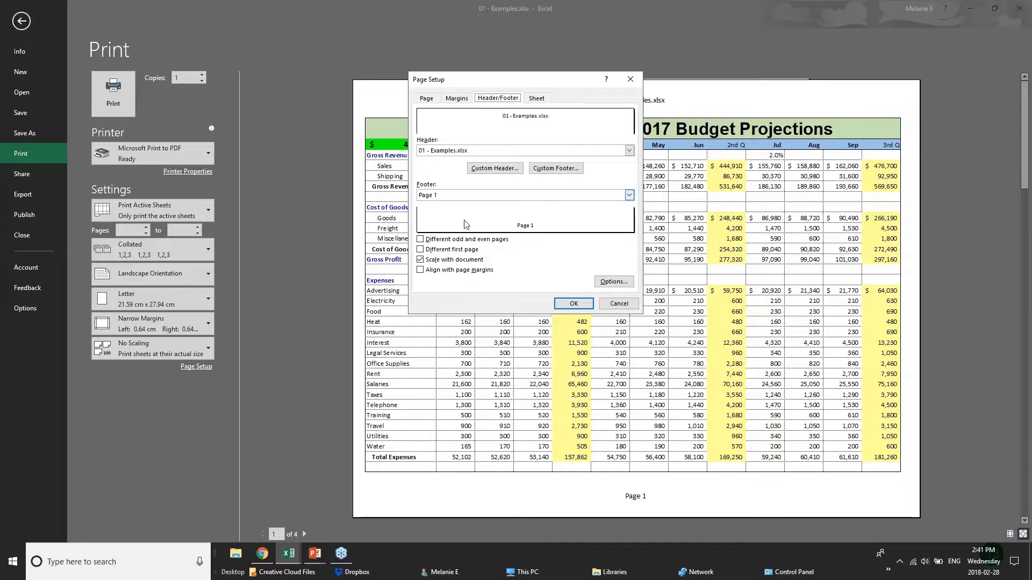
{"action": "left_click", "coordinate": [482, 152]}
{"action": "left_click", "coordinate": [484, 153]}
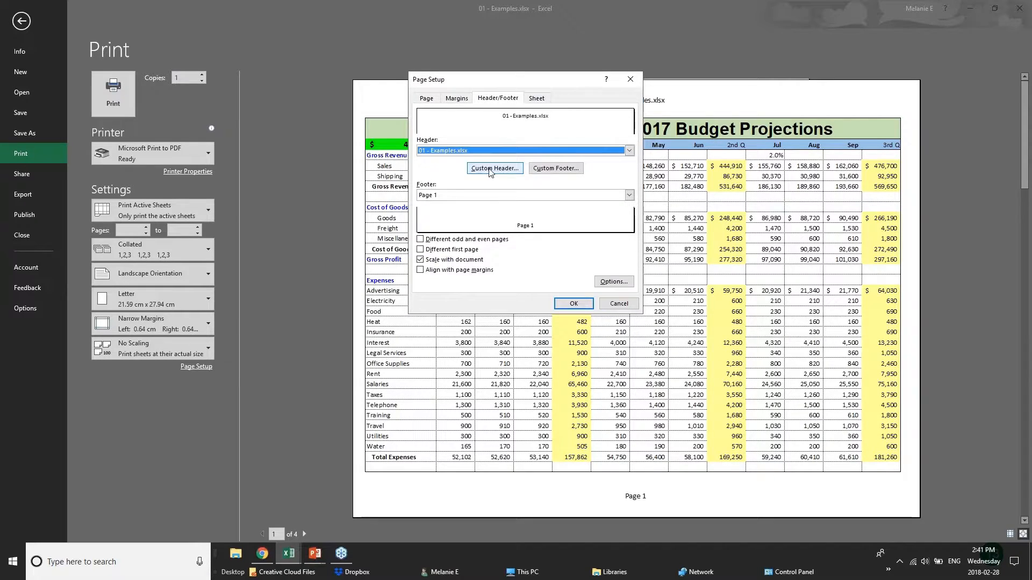
Create a custom header: BUDGET PROJECTIONS on the left, CONFIDENTIAL centred replacing &[File]
{"action": "left_click", "coordinate": [490, 170]}
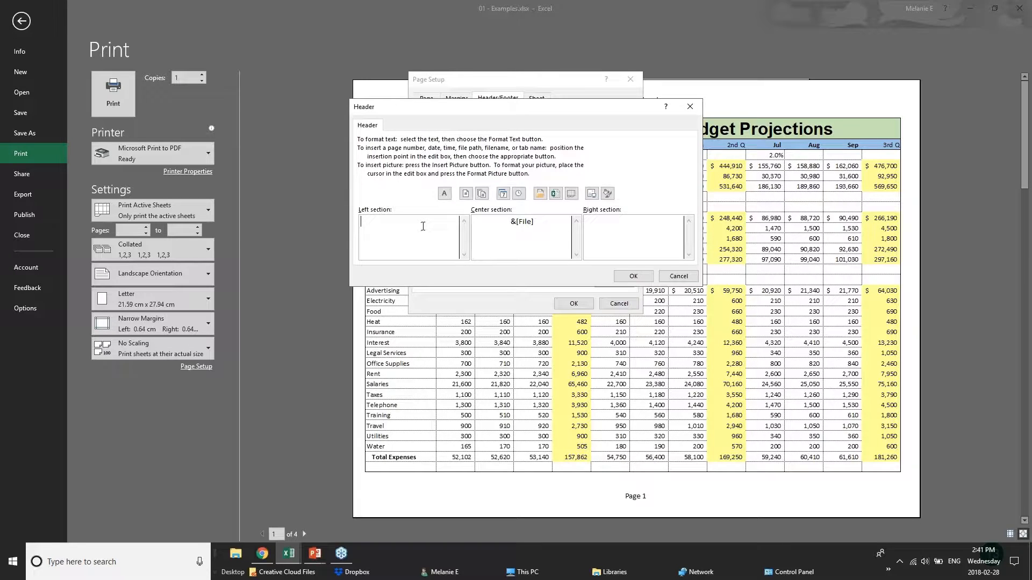
{"action": "type", "text": "BUDGET PROJECTIONS"}
{"action": "left_click_drag", "start_coordinate": [534, 222], "coordinate": [472, 221]}
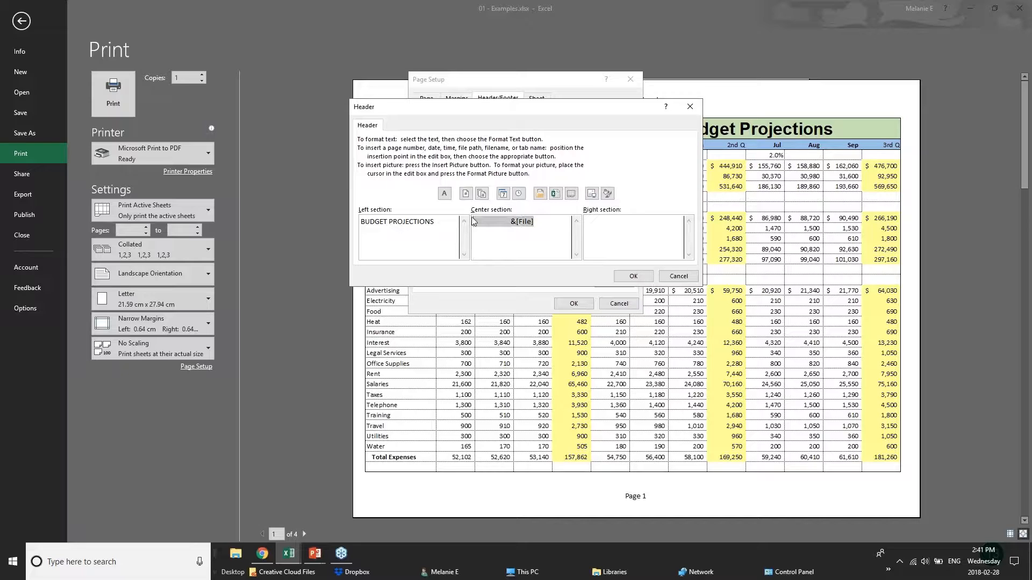
{"action": "type", "text": "CONFIDENTIAL"}
{"action": "left_click", "coordinate": [661, 229]}
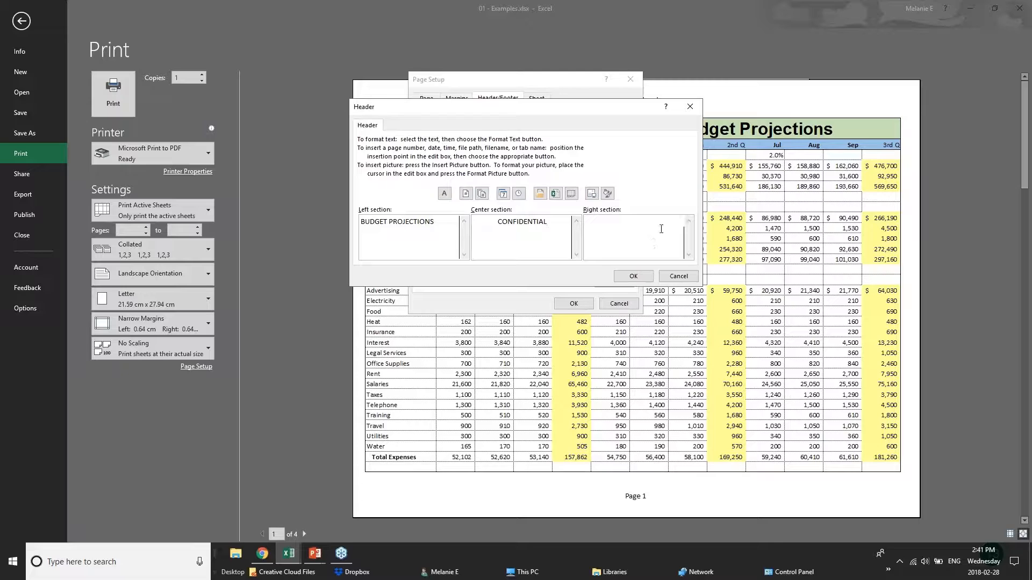
{"action": "left_click", "coordinate": [633, 276]}
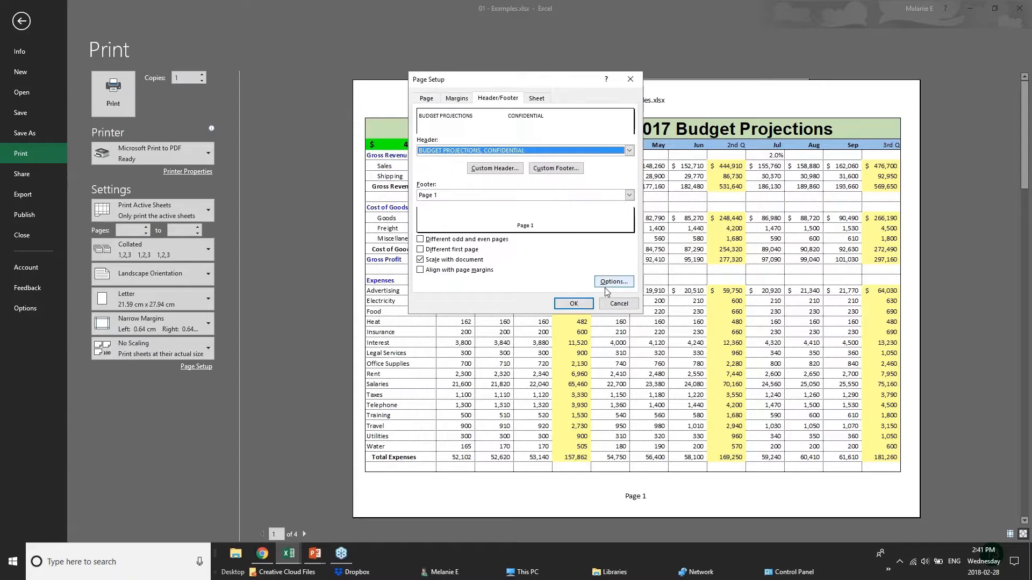
Apply the page setup changes and advance the slide show to the Sharing & Security slide
{"action": "left_click", "coordinate": [574, 304]}
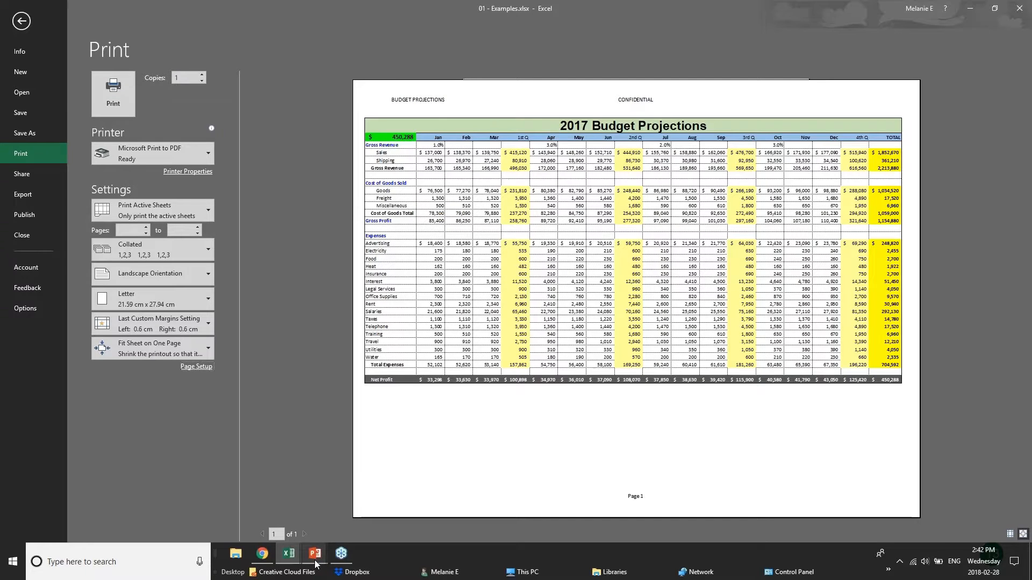
{"action": "mouse_move", "coordinate": [312, 563]}
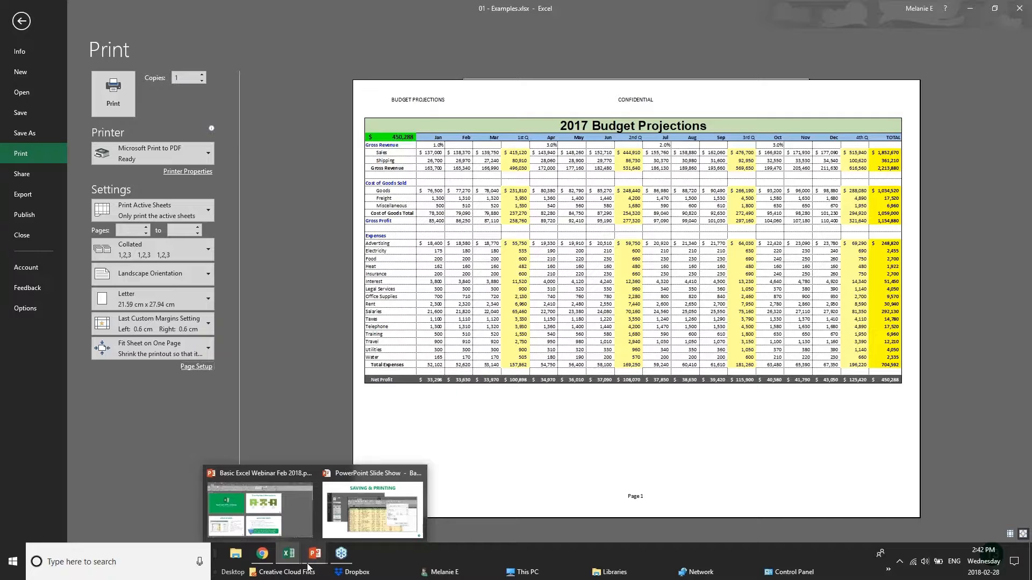
{"action": "left_click", "coordinate": [310, 563]}
{"action": "key", "text": "Right"}
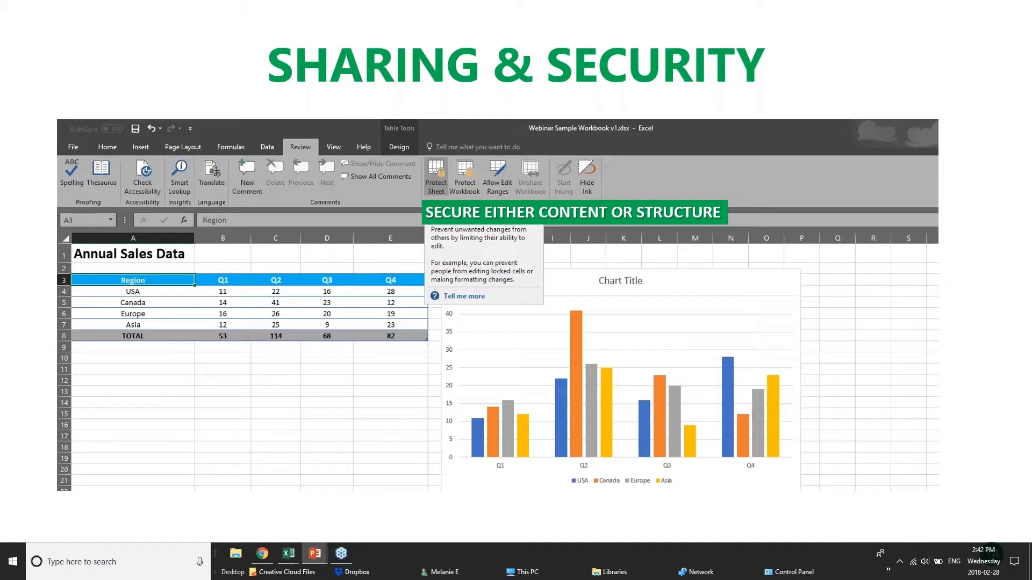
Return to the 01 - Examples workbook, ending on its File Info page
{"action": "left_click", "coordinate": [266, 555]}
{"action": "mouse_move", "coordinate": [279, 556]}
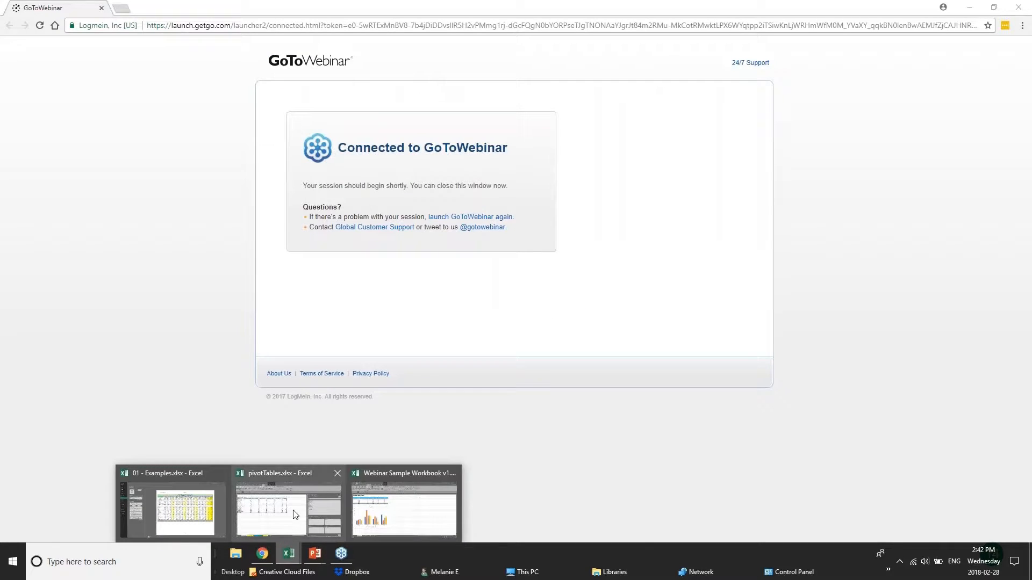
{"action": "left_click", "coordinate": [185, 514]}
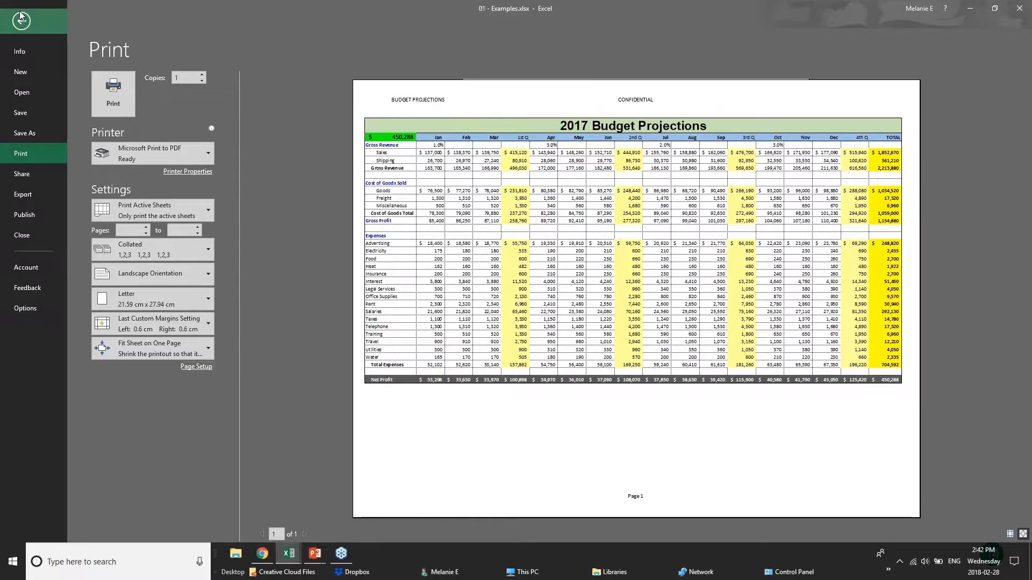
{"action": "left_click", "coordinate": [20, 18]}
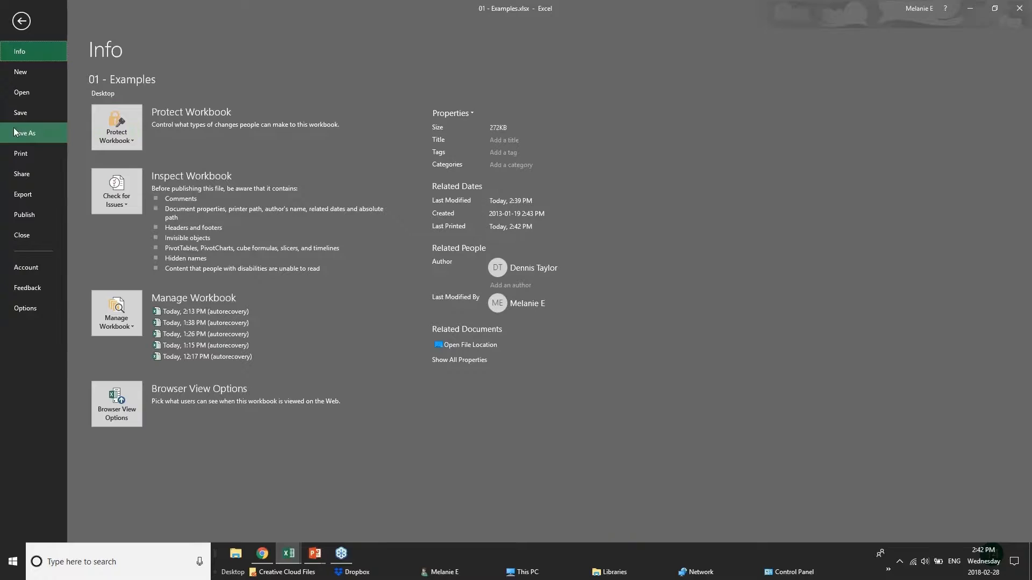
Open the Save As dialog's General Options for setting a password, saving on this PC
{"action": "left_click", "coordinate": [18, 131]}
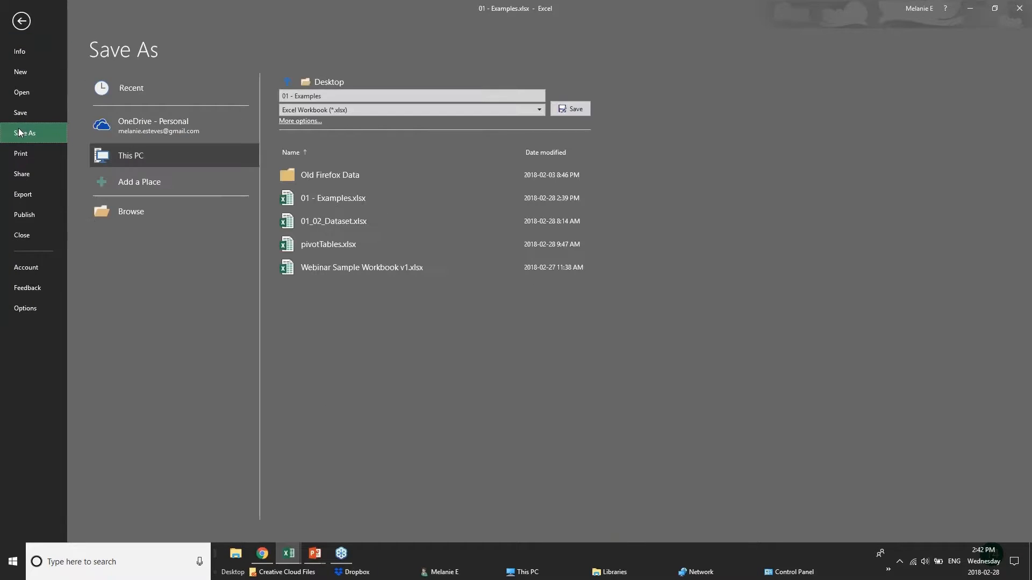
{"action": "left_click", "coordinate": [129, 133]}
{"action": "left_click", "coordinate": [139, 157]}
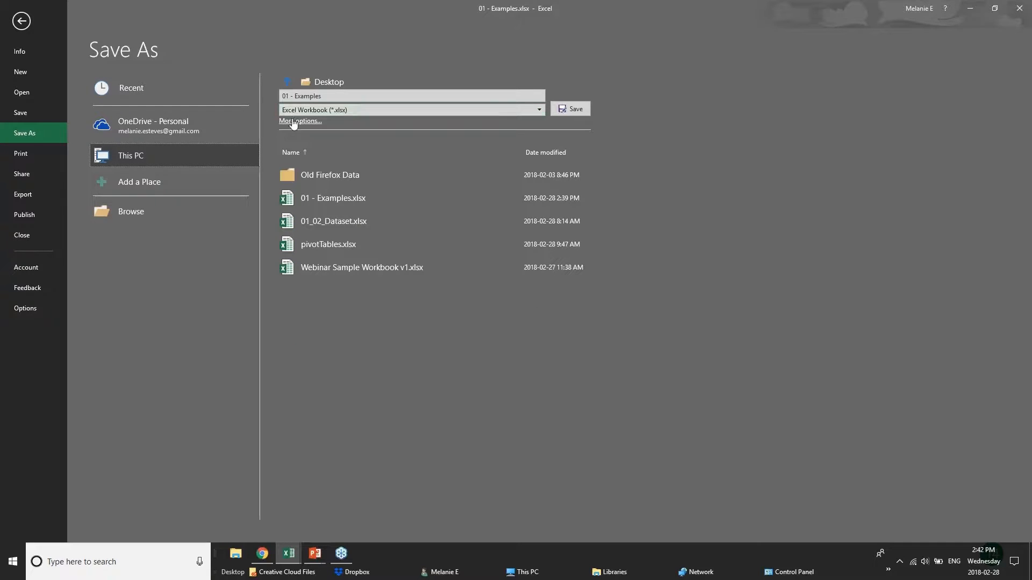
{"action": "left_click", "coordinate": [301, 122]}
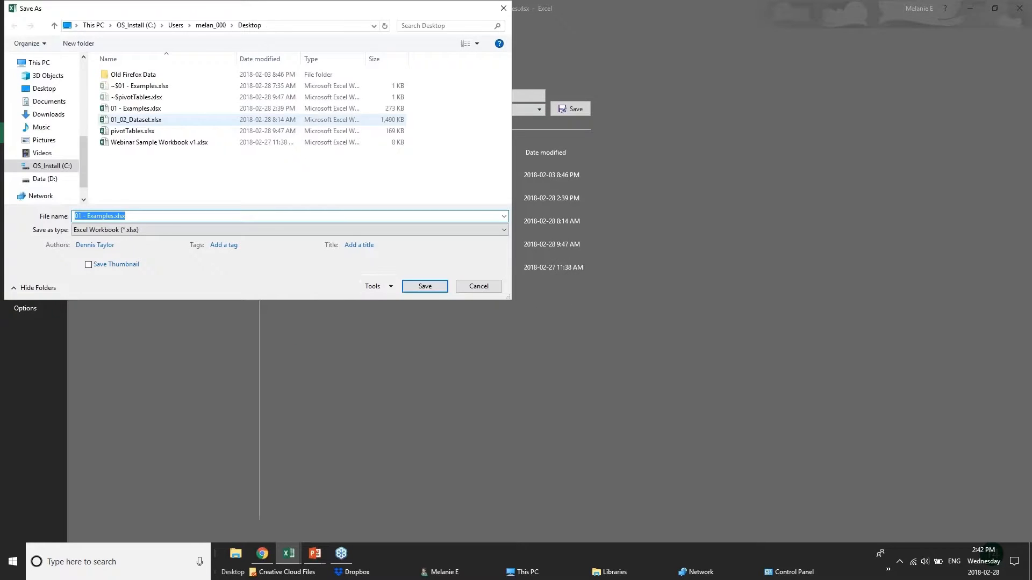
{"action": "left_click", "coordinate": [374, 288]}
{"action": "left_click", "coordinate": [401, 323]}
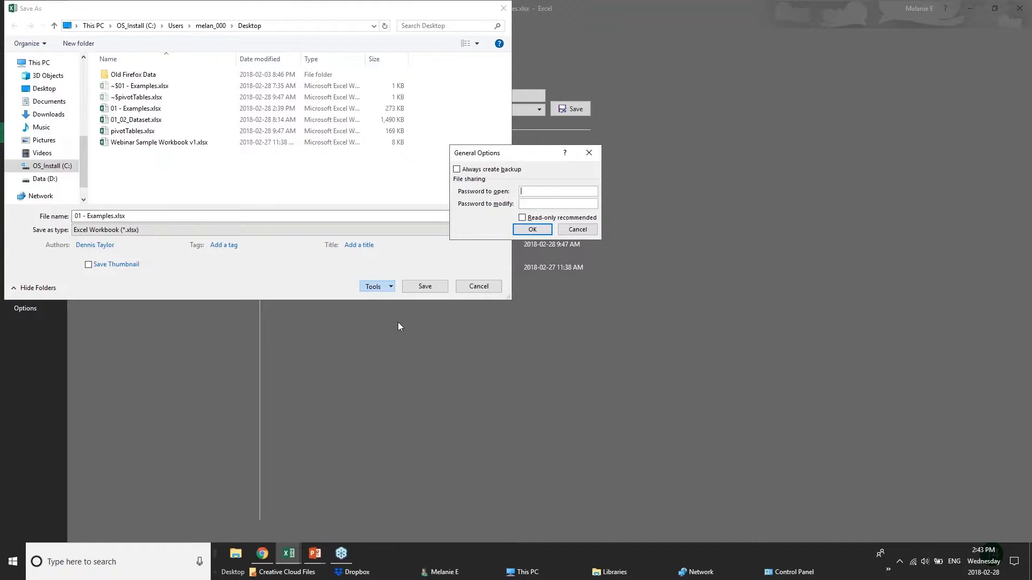
Cancel General Options and Save As, returning to the 2017 Budget sheet
{"action": "left_click", "coordinate": [578, 229]}
{"action": "left_click", "coordinate": [478, 286]}
{"action": "left_click", "coordinate": [21, 21]}
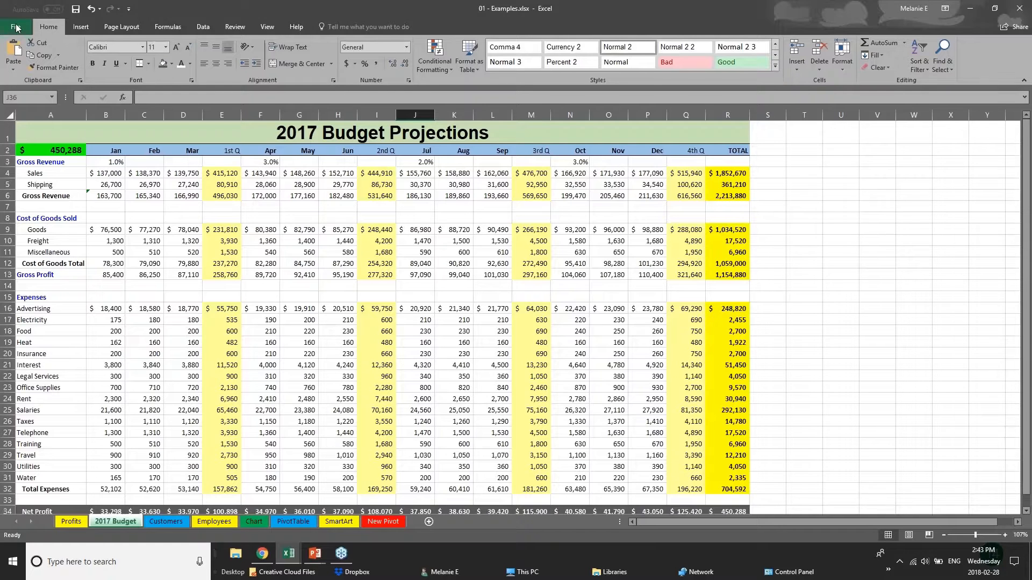
Check budget cells C15, E12 and Gross Profit E13, then move through Customers to the Employees sheet
{"action": "left_click", "coordinate": [133, 295]}
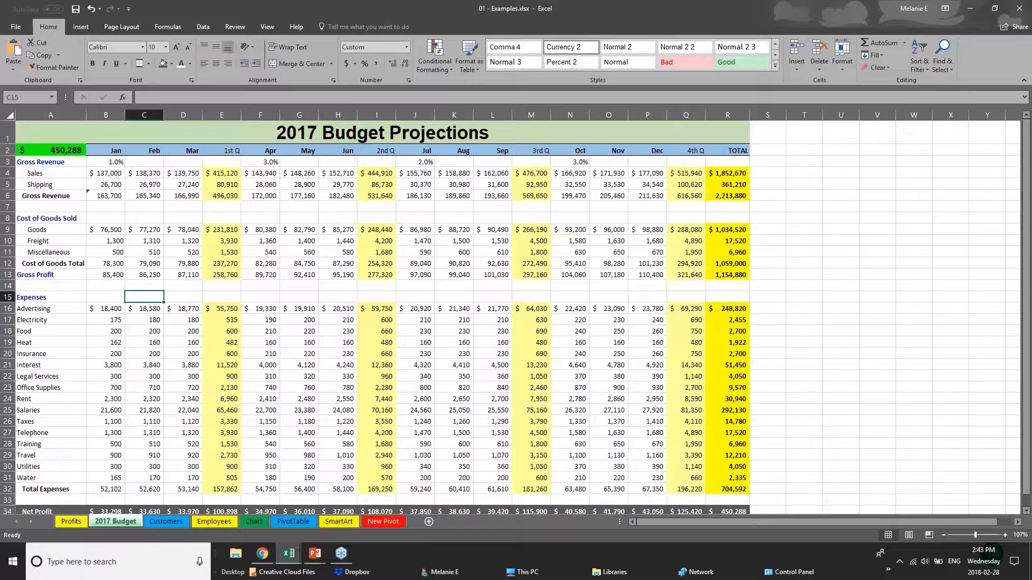
{"action": "left_click", "coordinate": [210, 258]}
{"action": "left_click", "coordinate": [228, 272]}
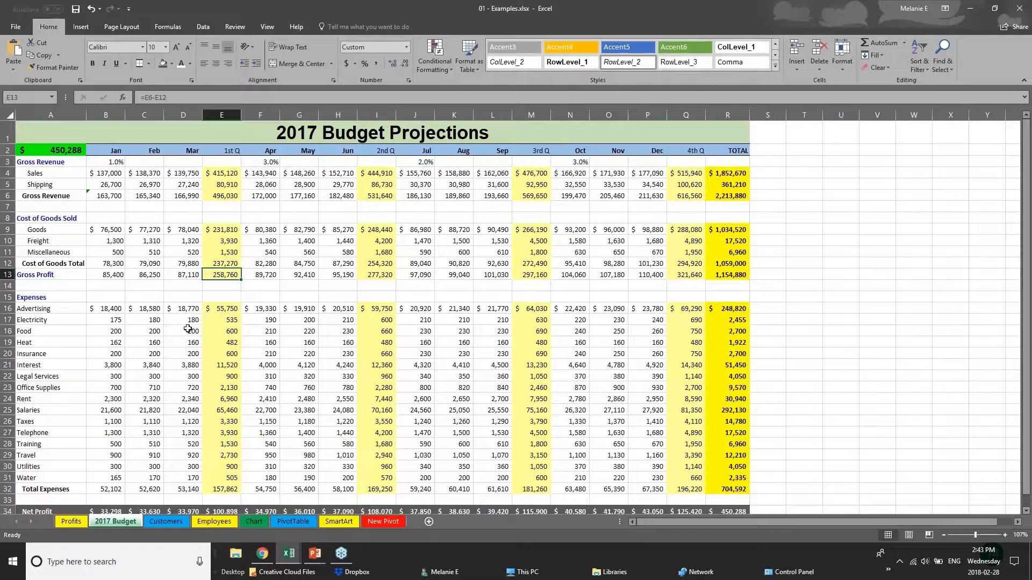
{"action": "left_click", "coordinate": [153, 520]}
{"action": "left_click", "coordinate": [223, 522]}
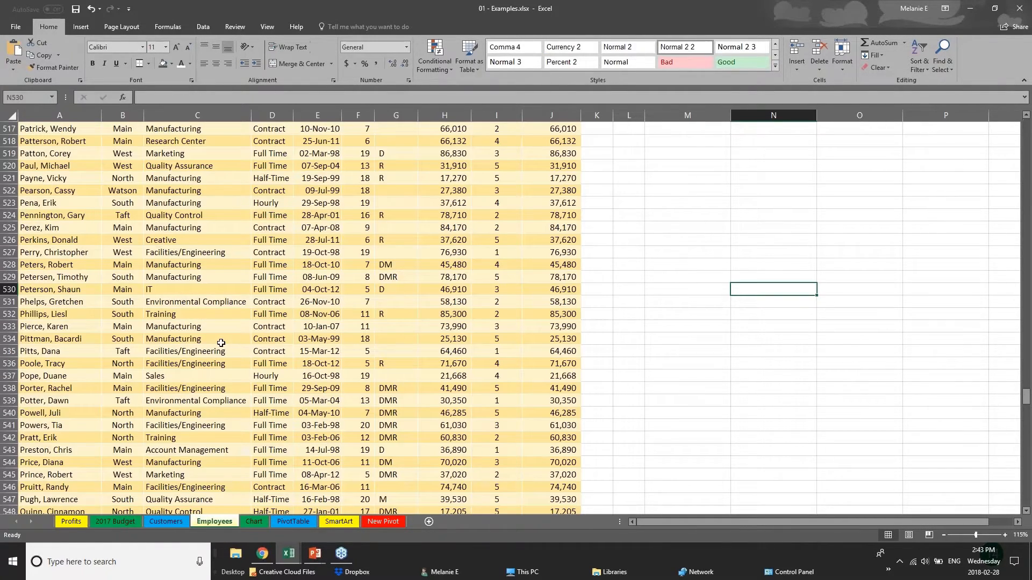
Return to the top of the Employees table and inspect the New Salary ROUND formulas in J2 and J4
{"action": "scroll", "coordinate": [221, 343], "scroll_direction": "up", "scroll_amount": 1}
{"action": "left_click_drag", "start_coordinate": [1026, 396], "coordinate": [1027, 127]}
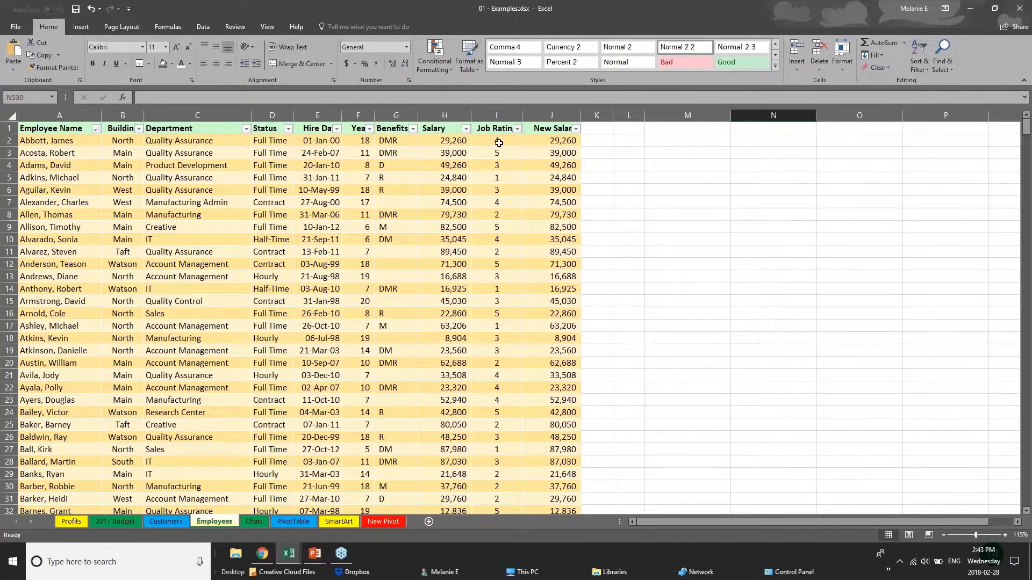
{"action": "left_click", "coordinate": [442, 129]}
{"action": "left_click", "coordinate": [444, 142]}
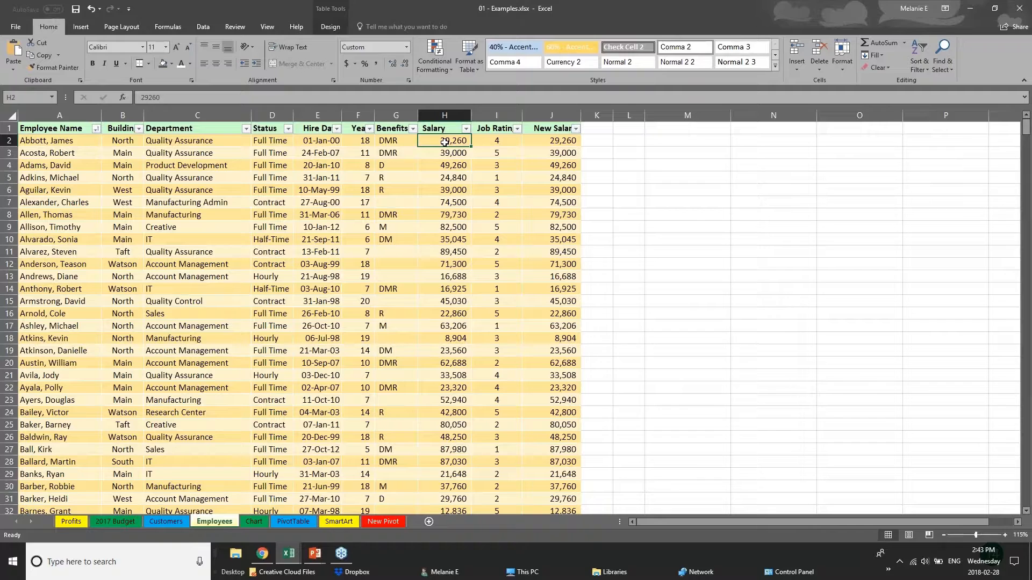
{"action": "left_click", "coordinate": [561, 142]}
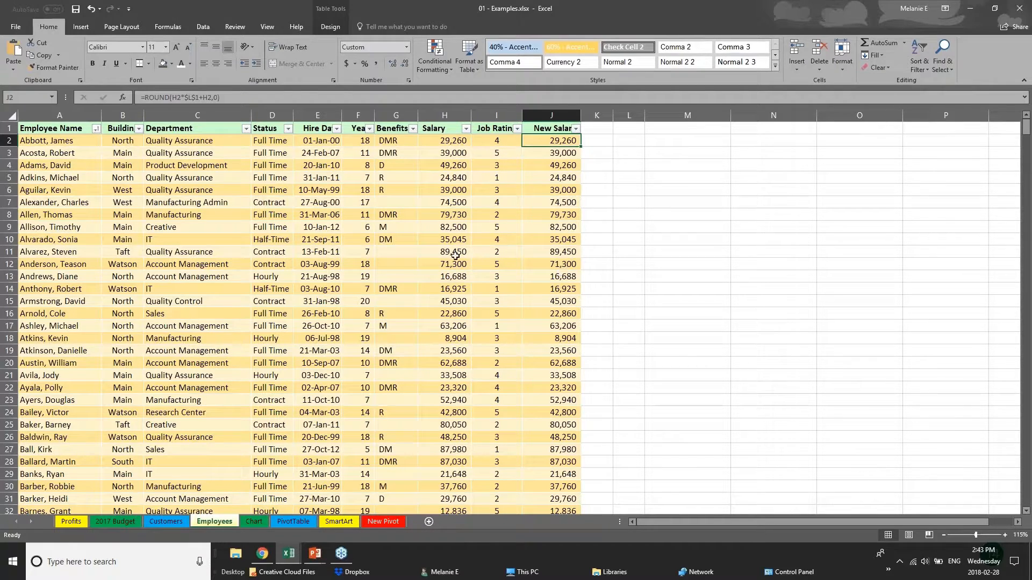
{"action": "left_click", "coordinate": [302, 340]}
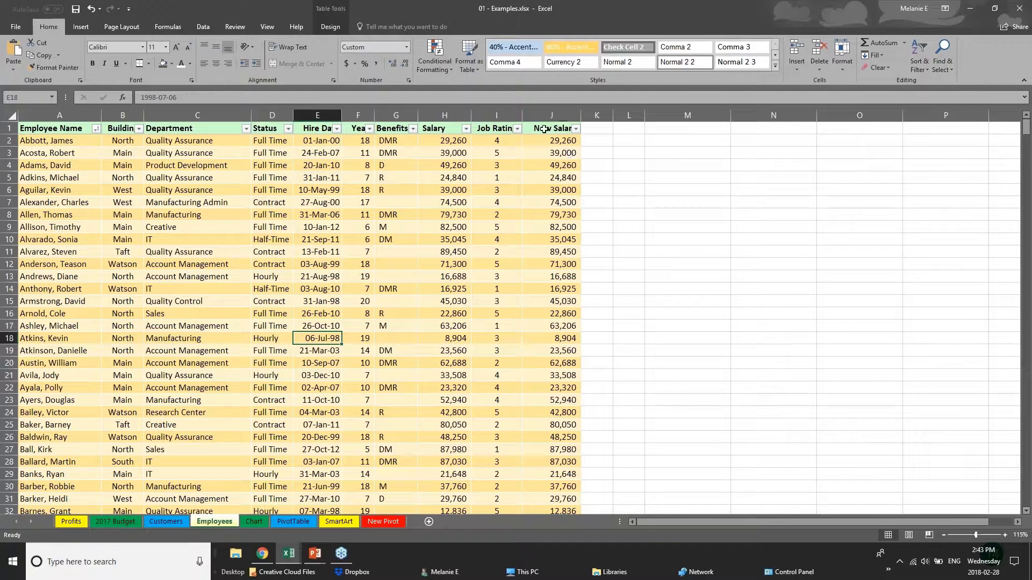
{"action": "left_click", "coordinate": [546, 130]}
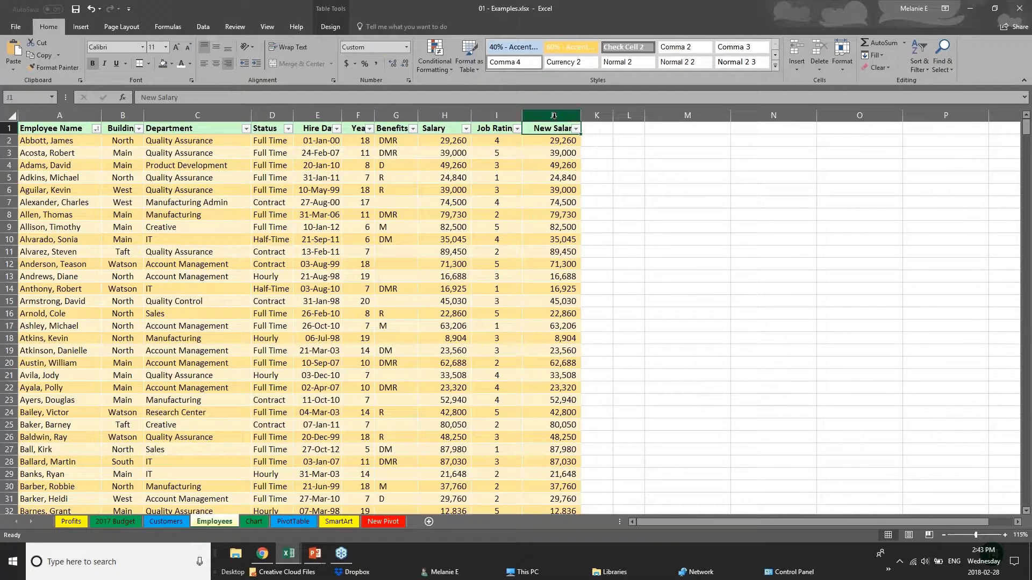
{"action": "left_click", "coordinate": [570, 142]}
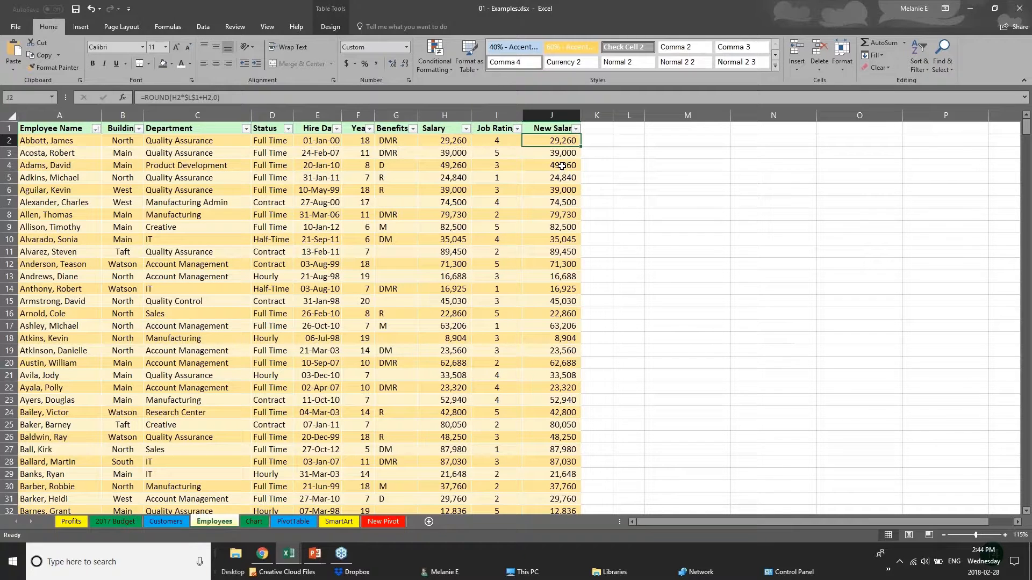
{"action": "left_click", "coordinate": [563, 162]}
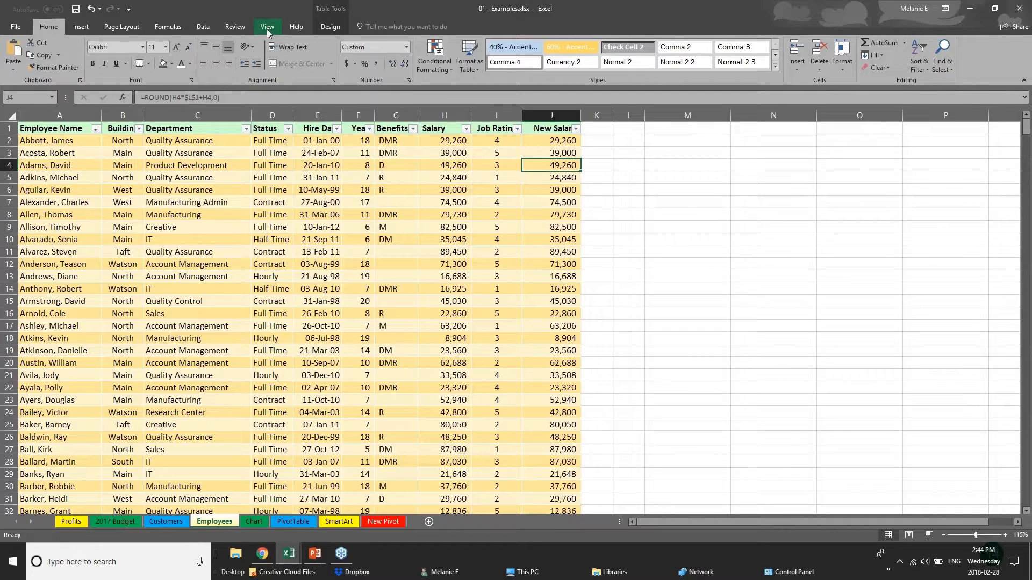
Show the Review tab's protection commands and select salary cells H10 and H2
{"action": "left_click", "coordinate": [235, 26]}
{"action": "left_click", "coordinate": [445, 240]}
{"action": "left_click", "coordinate": [444, 141]}
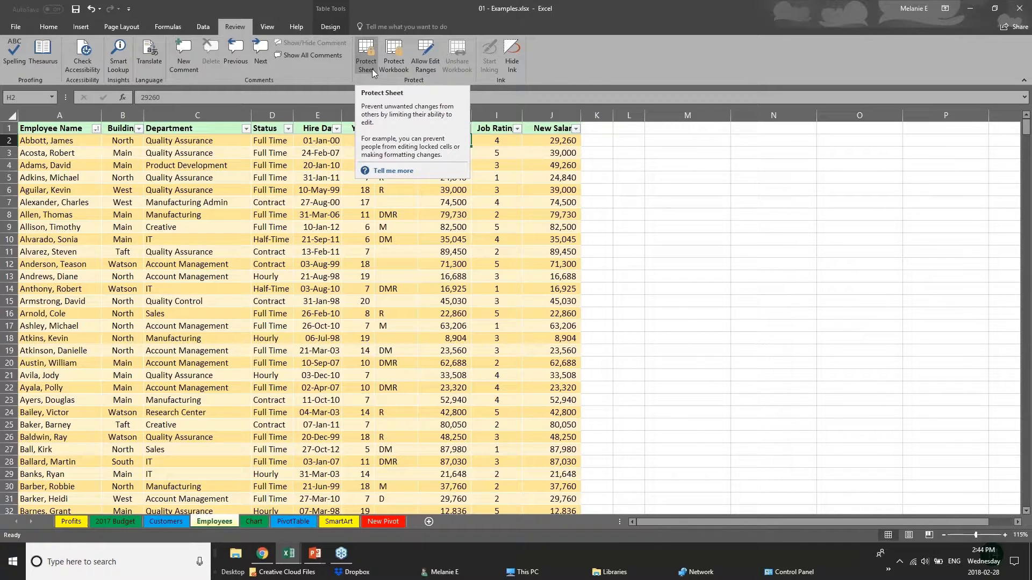
{"action": "left_click", "coordinate": [347, 230]}
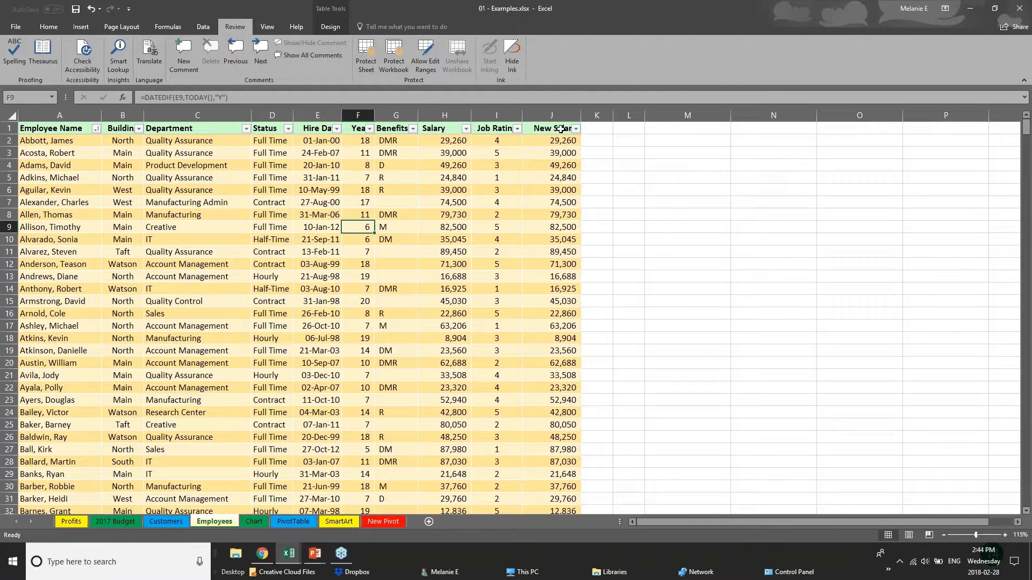
{"action": "left_click_drag", "start_coordinate": [556, 129], "coordinate": [555, 252]}
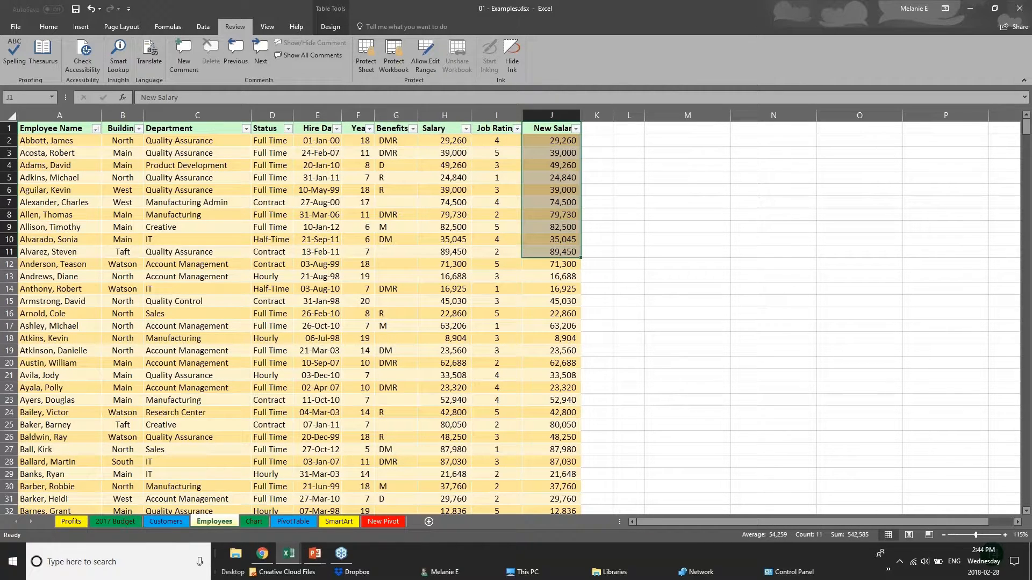
{"action": "left_click", "coordinate": [447, 114]}
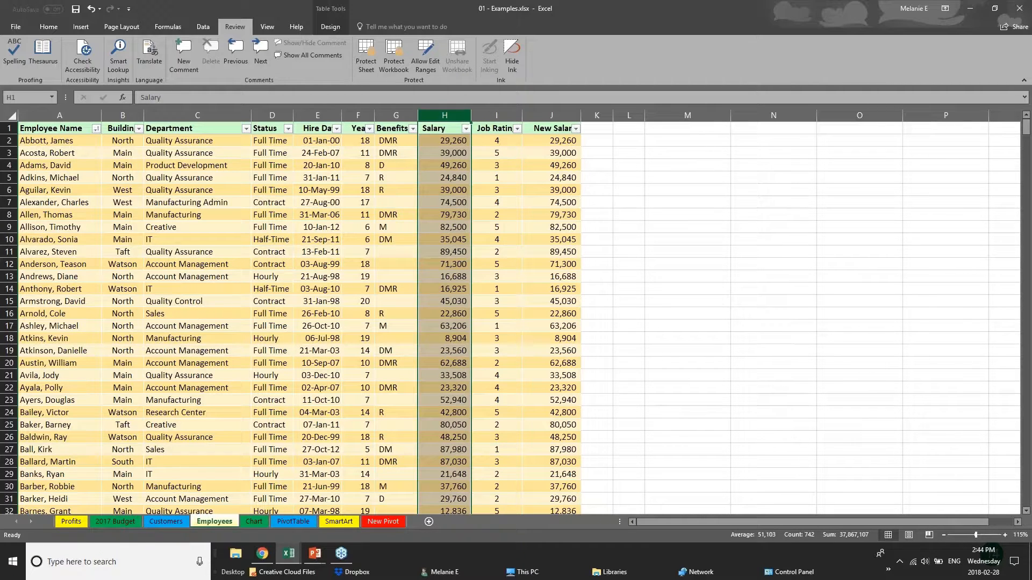
{"action": "left_click", "coordinate": [364, 64]}
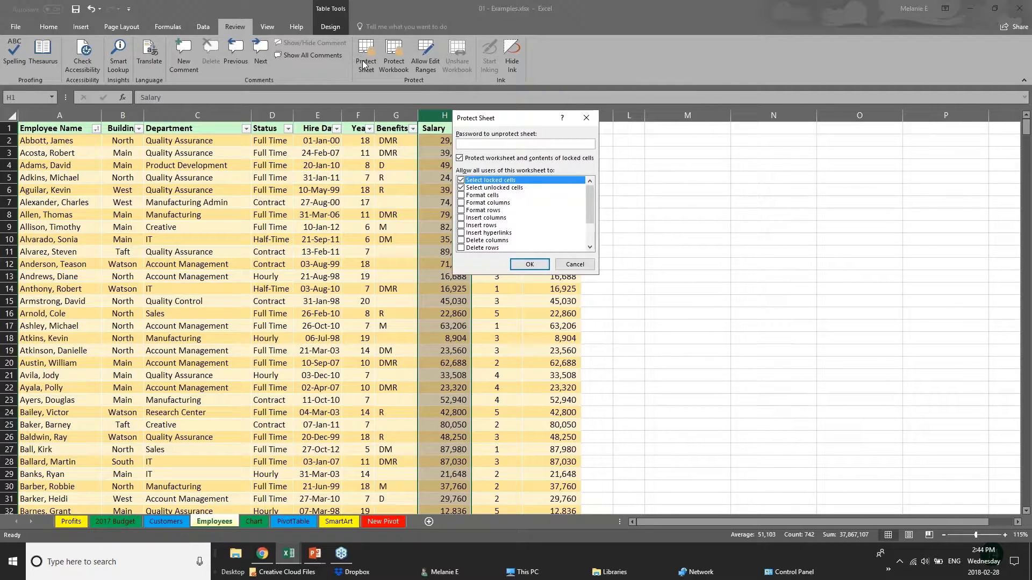
{"action": "type", "text": "••"}
{"action": "left_click", "coordinate": [567, 264]}
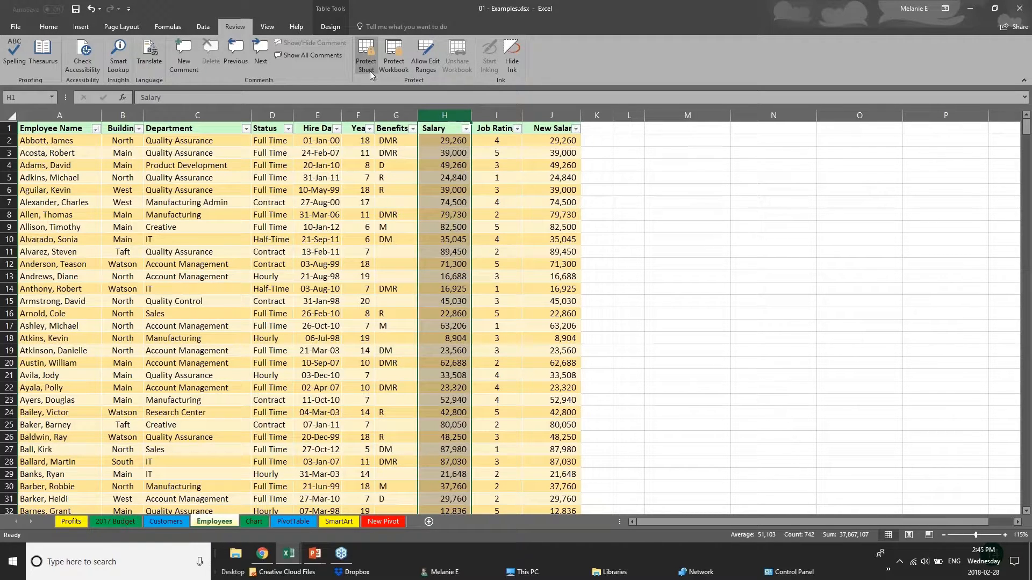
{"action": "left_click", "coordinate": [302, 436]}
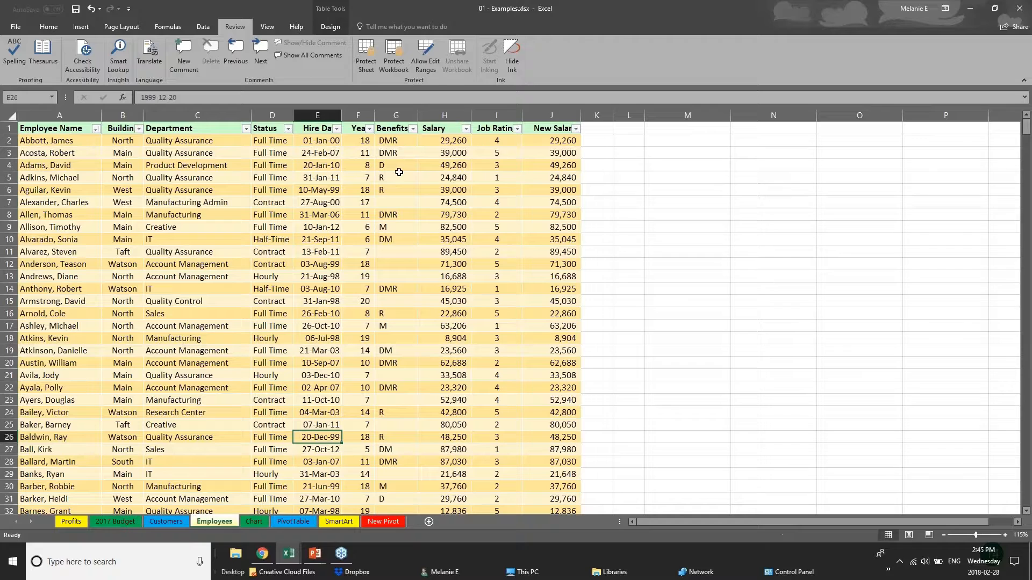
{"action": "left_click", "coordinate": [367, 69]}
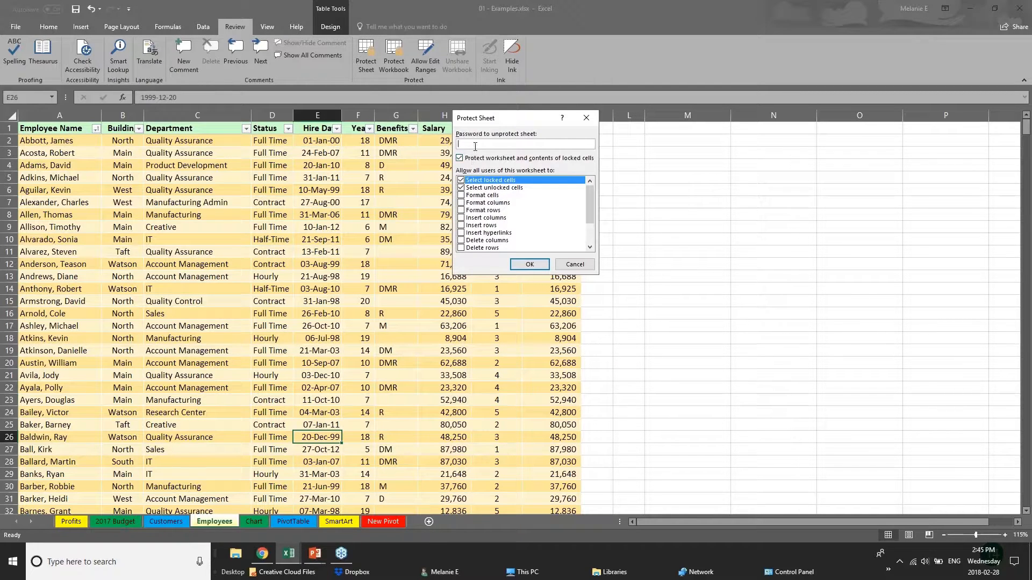
{"action": "type", "text": "aa"}
{"action": "left_click", "coordinate": [460, 181]}
{"action": "left_click_drag", "start_coordinate": [589, 215], "coordinate": [589, 234]}
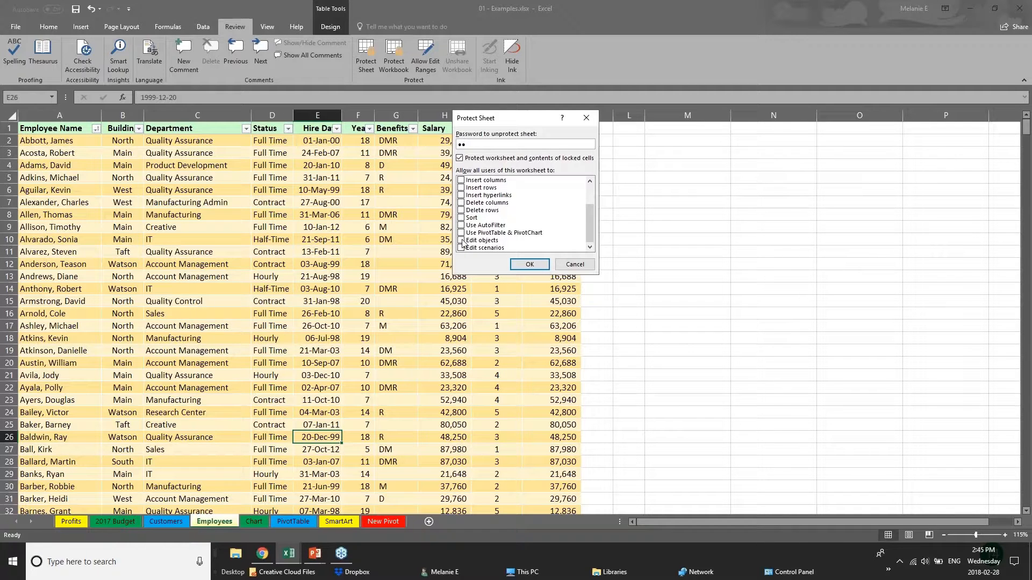
{"action": "left_click", "coordinate": [462, 242]}
{"action": "left_click_drag", "start_coordinate": [586, 215], "coordinate": [583, 195]}
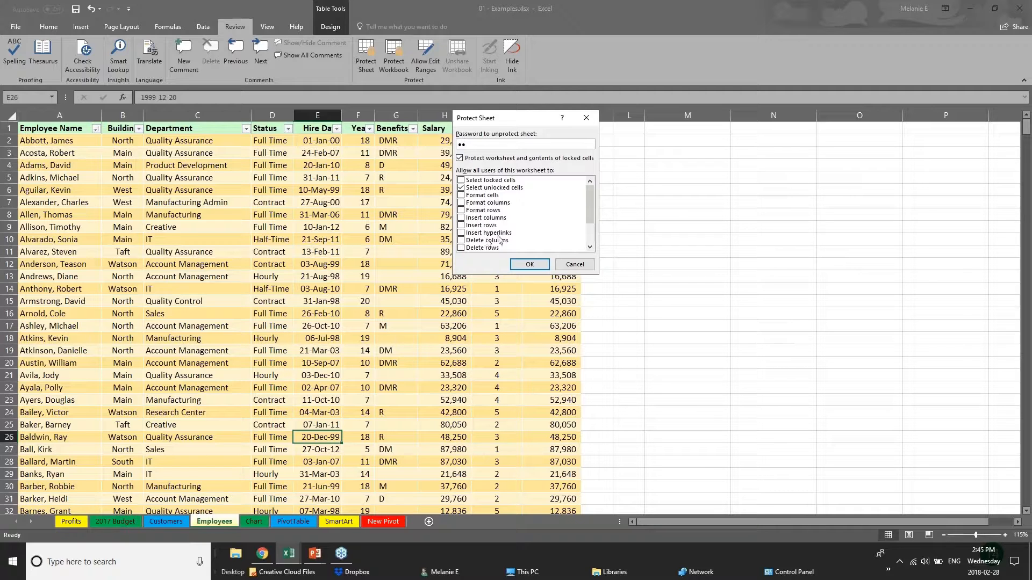
{"action": "left_click", "coordinate": [559, 264]}
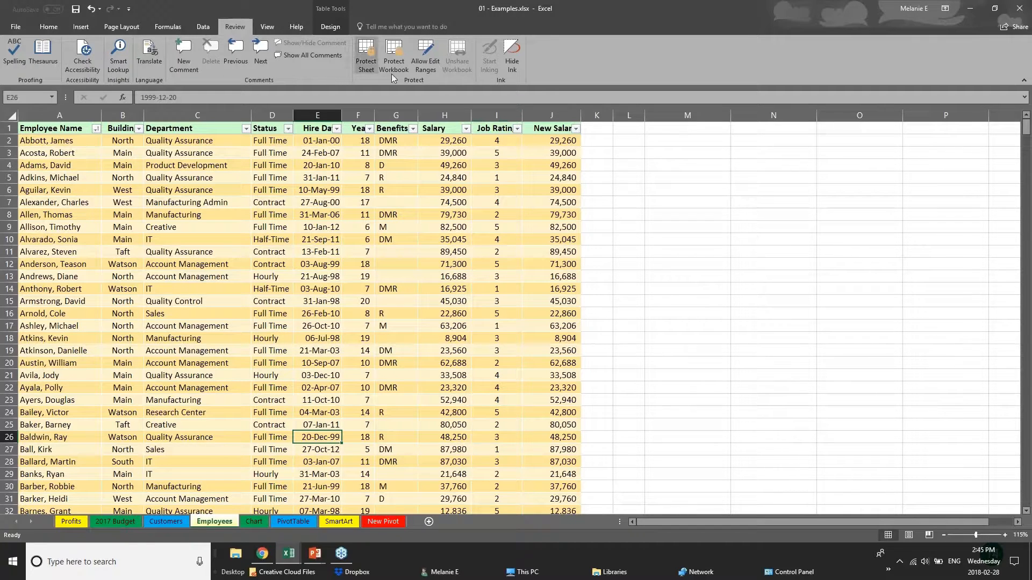
{"action": "left_click", "coordinate": [446, 237]}
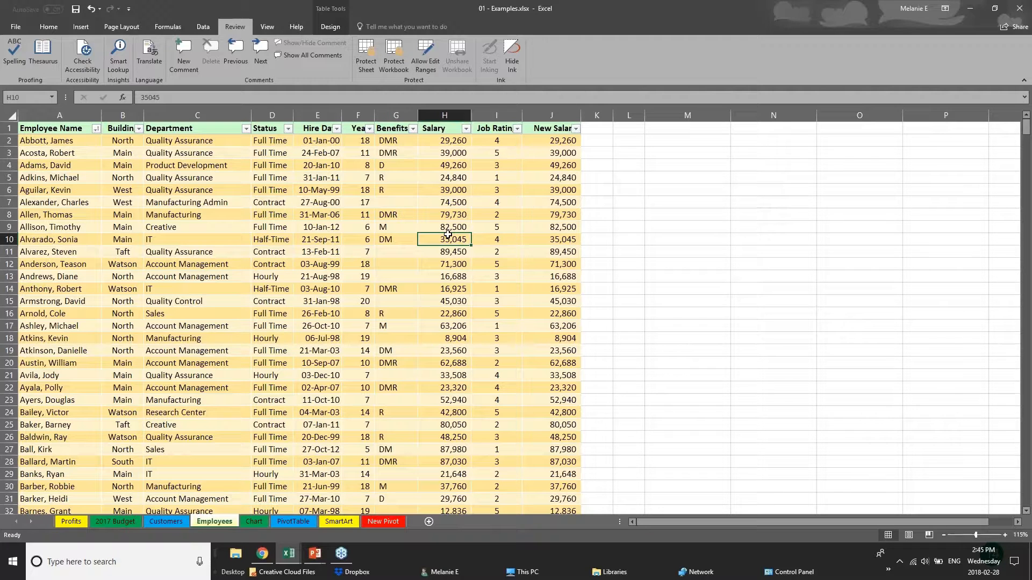
{"action": "left_click", "coordinate": [438, 193]}
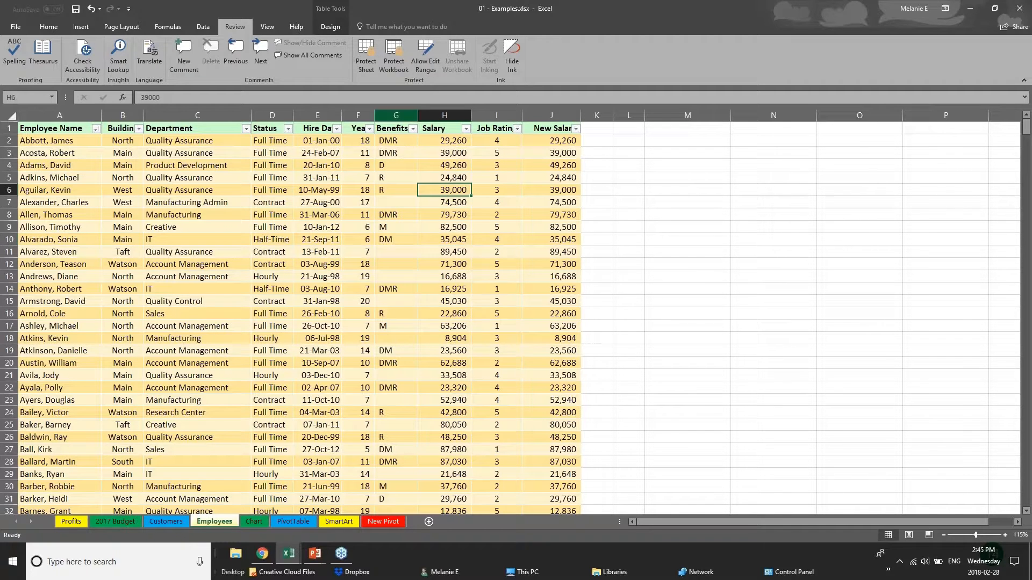
{"action": "left_click", "coordinate": [394, 70]}
{"action": "key", "text": "Escape"}
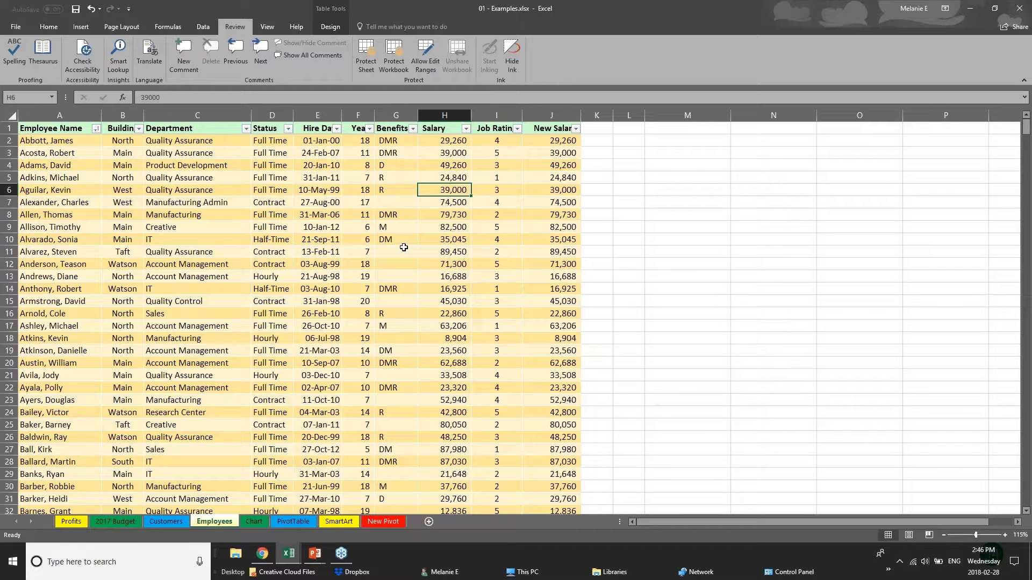
{"action": "left_click", "coordinate": [318, 115]}
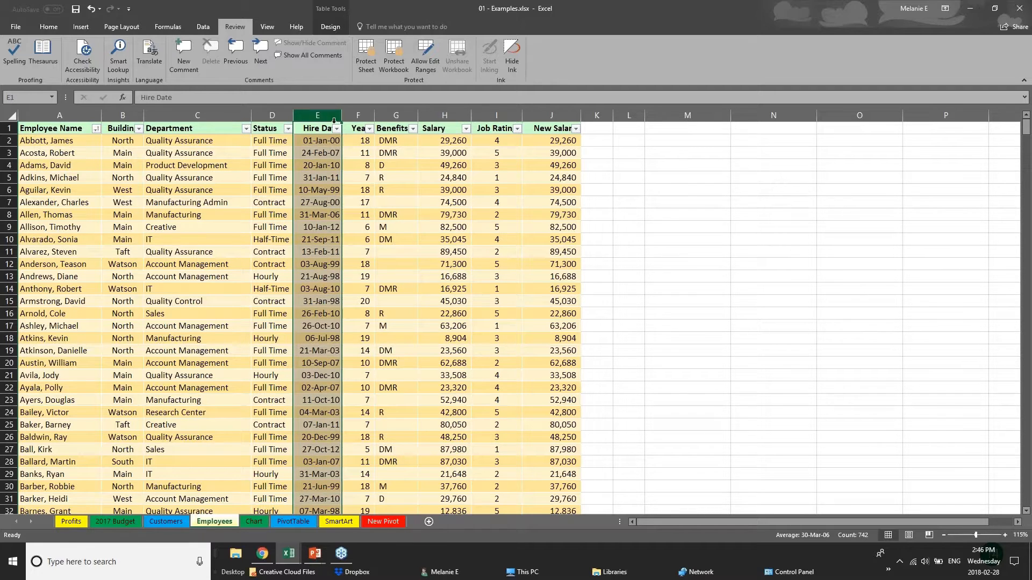
{"action": "left_click", "coordinate": [366, 116]}
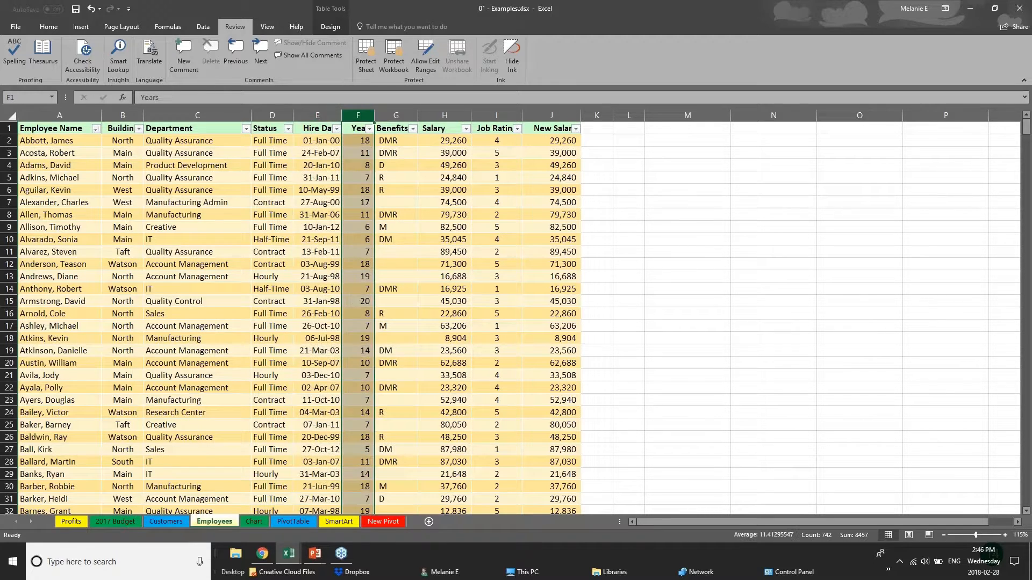
{"action": "left_click", "coordinate": [449, 115]}
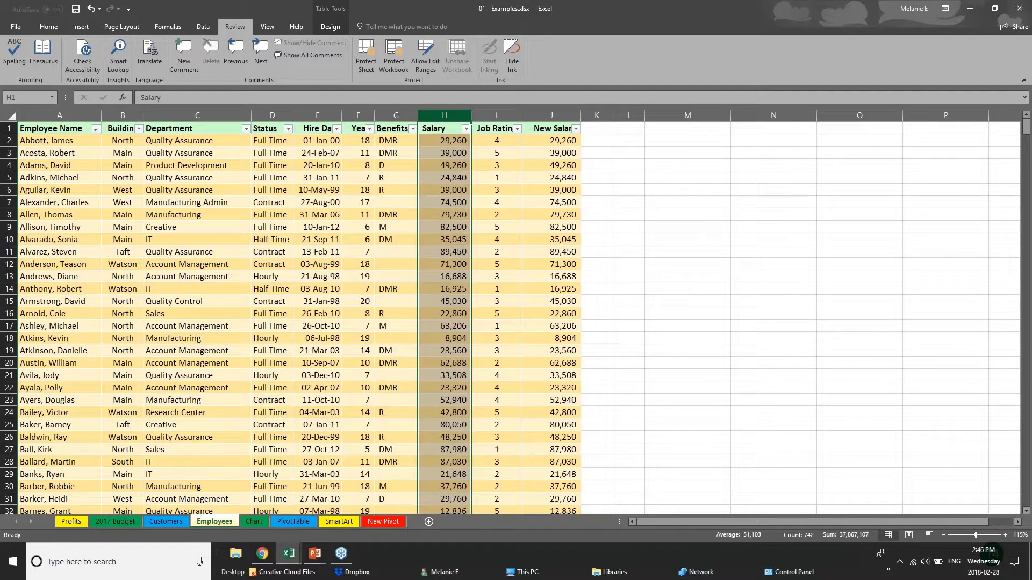
Hide the Salary column H and the New Salary column J
{"action": "right_click", "coordinate": [451, 116]}
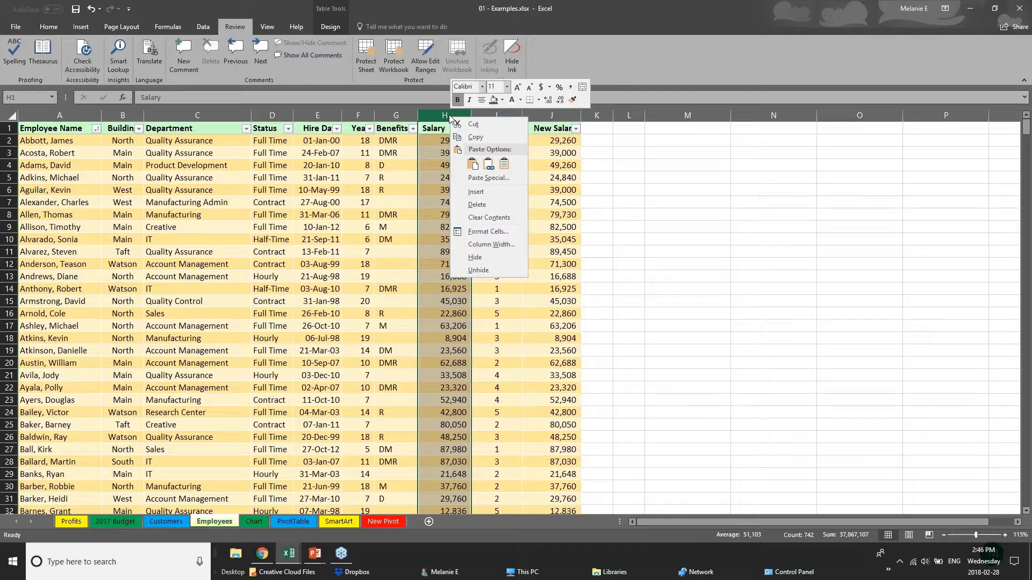
{"action": "left_click", "coordinate": [484, 258]}
{"action": "left_click", "coordinate": [497, 115]}
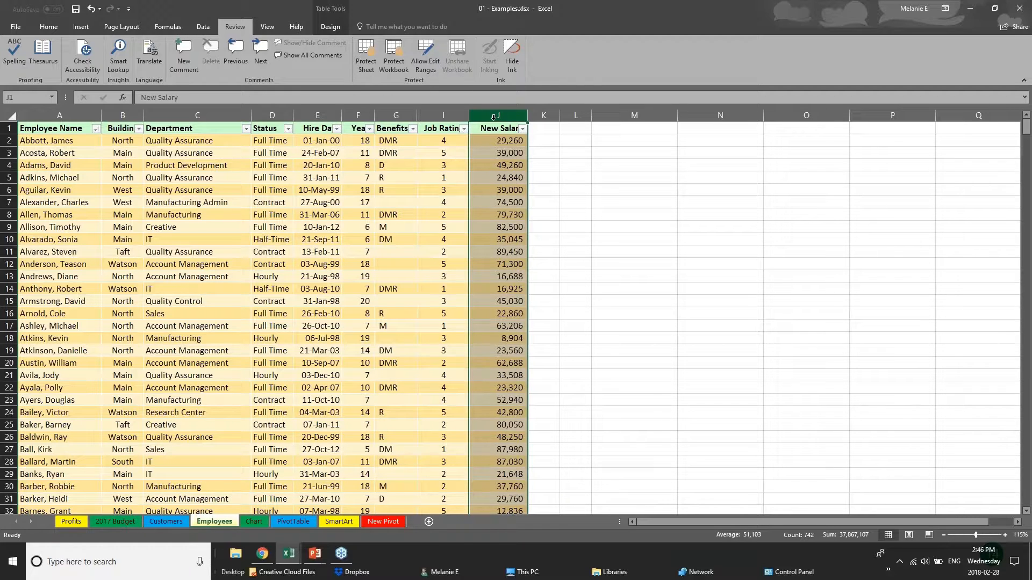
{"action": "right_click", "coordinate": [495, 116]}
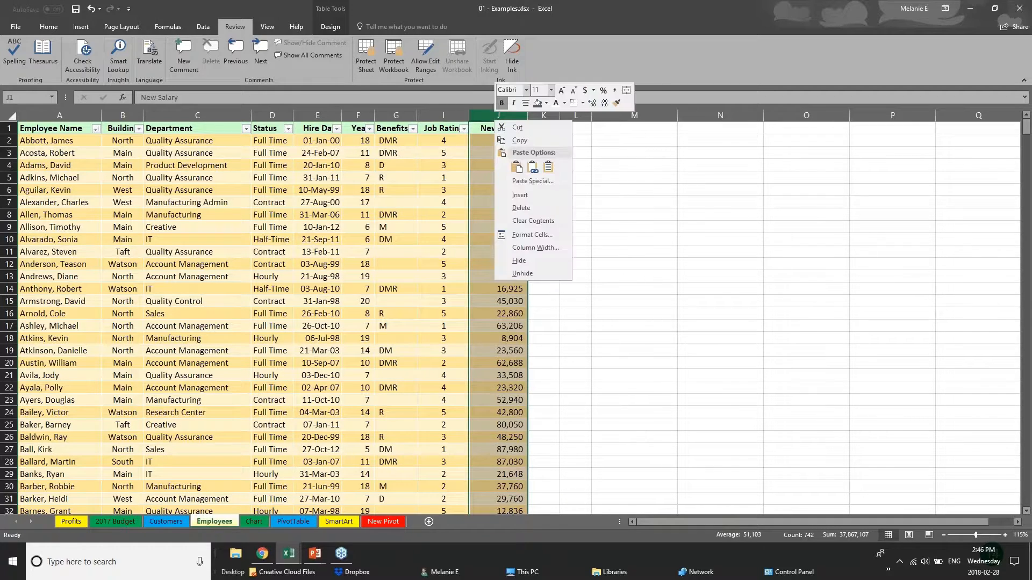
{"action": "left_click", "coordinate": [521, 261]}
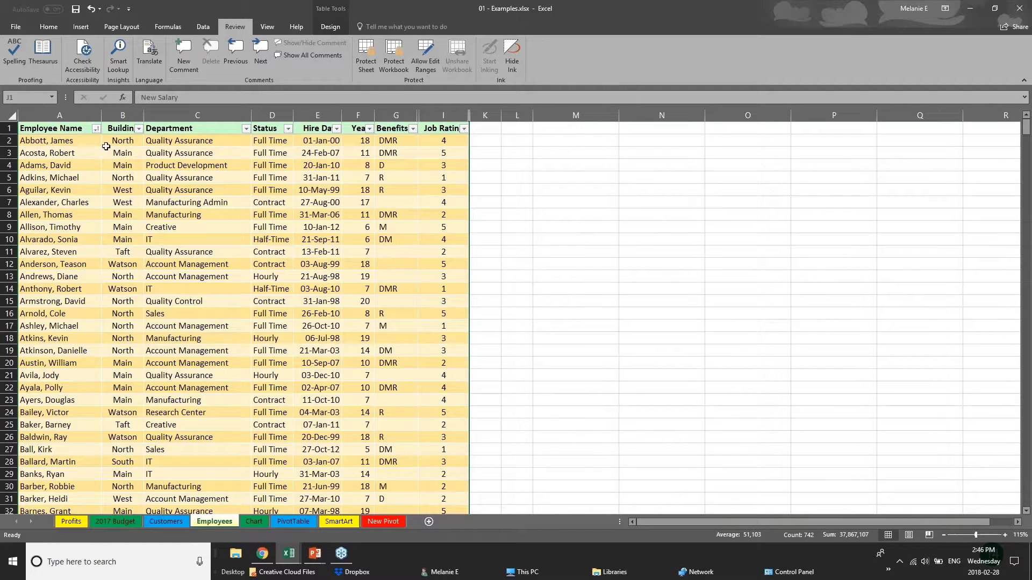
Protect the workbook structure with a password, entering and confirming it
{"action": "left_click", "coordinate": [400, 54]}
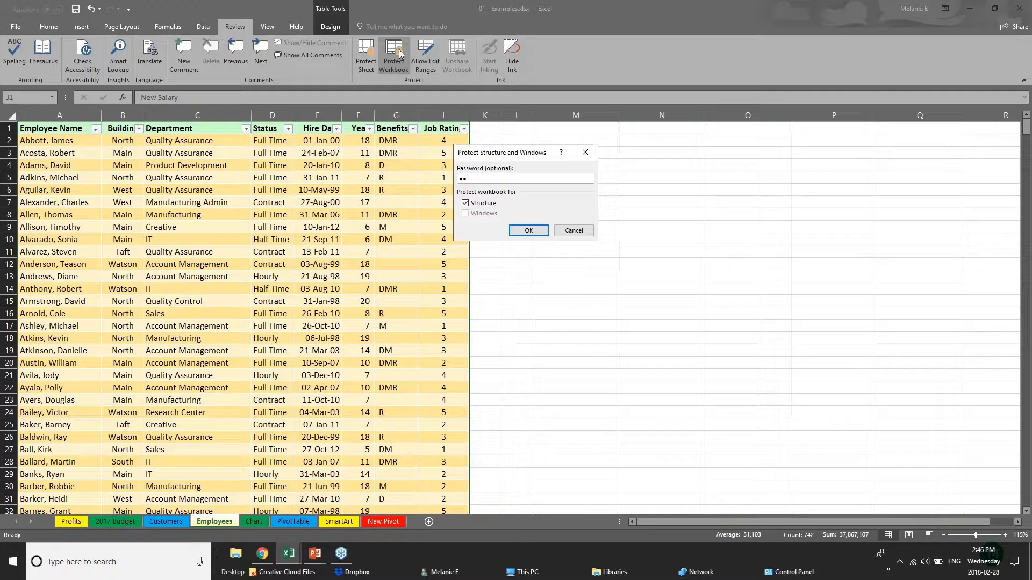
{"action": "key", "text": "Return"}
{"action": "type", "text": "•"}
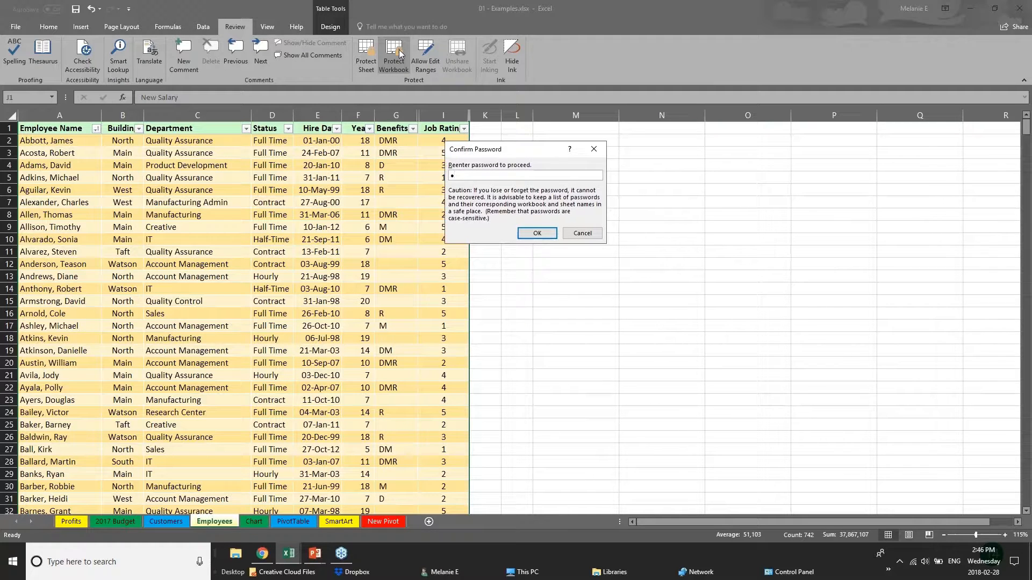
{"action": "type", "text": "•"}
{"action": "key", "text": "Return"}
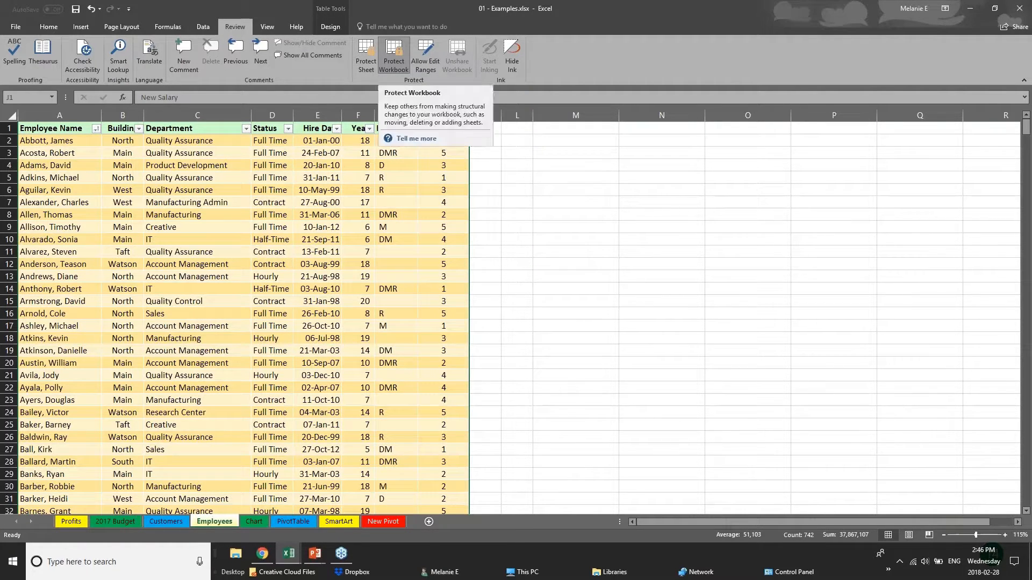
{"action": "left_click", "coordinate": [400, 214]}
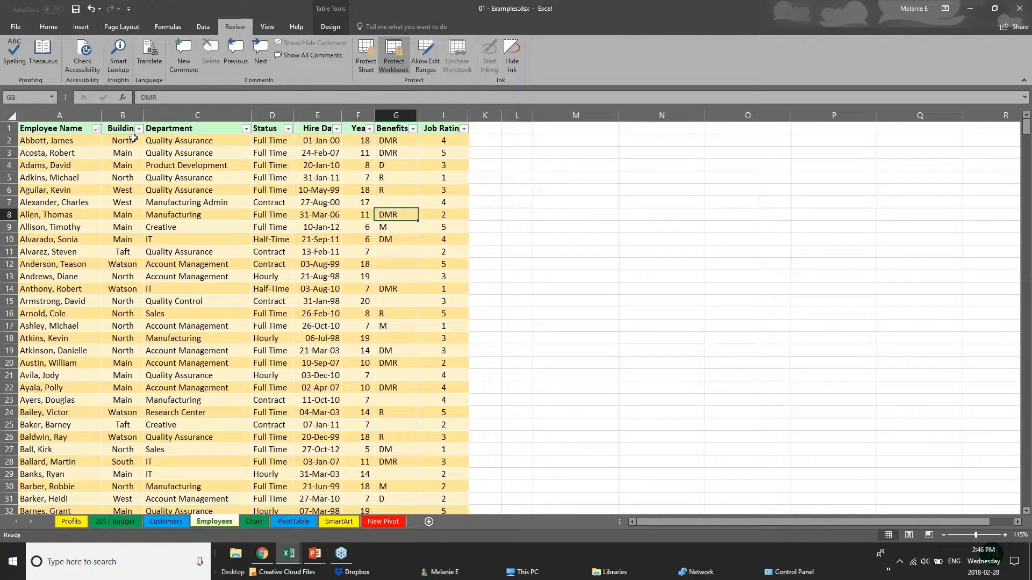
{"action": "left_click", "coordinate": [134, 138]}
{"action": "left_click", "coordinate": [127, 190]}
{"action": "left_click", "coordinate": [20, 375]}
{"action": "left_click", "coordinate": [153, 288]}
{"action": "left_click", "coordinate": [120, 238]}
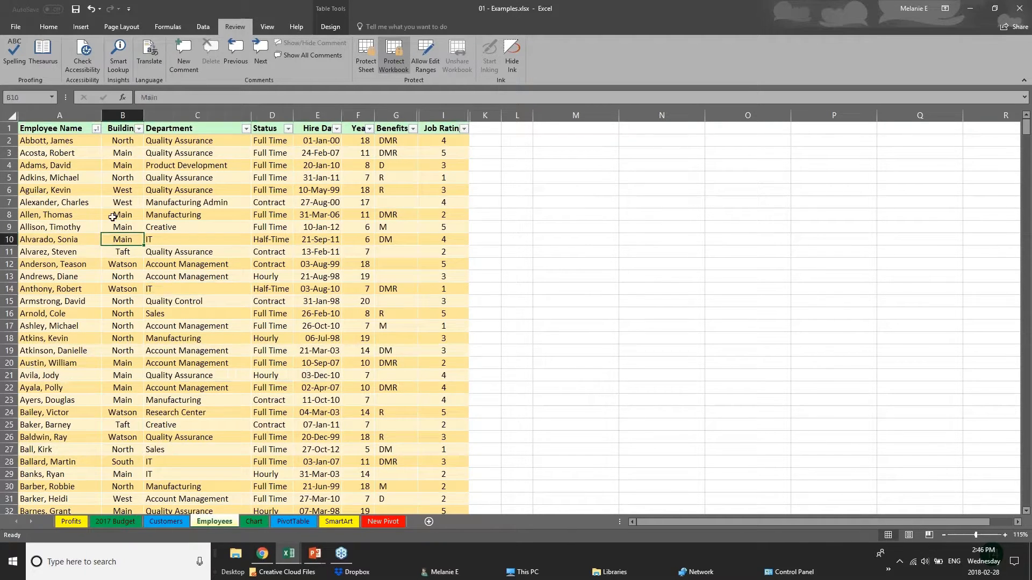
{"action": "left_click", "coordinate": [306, 300]}
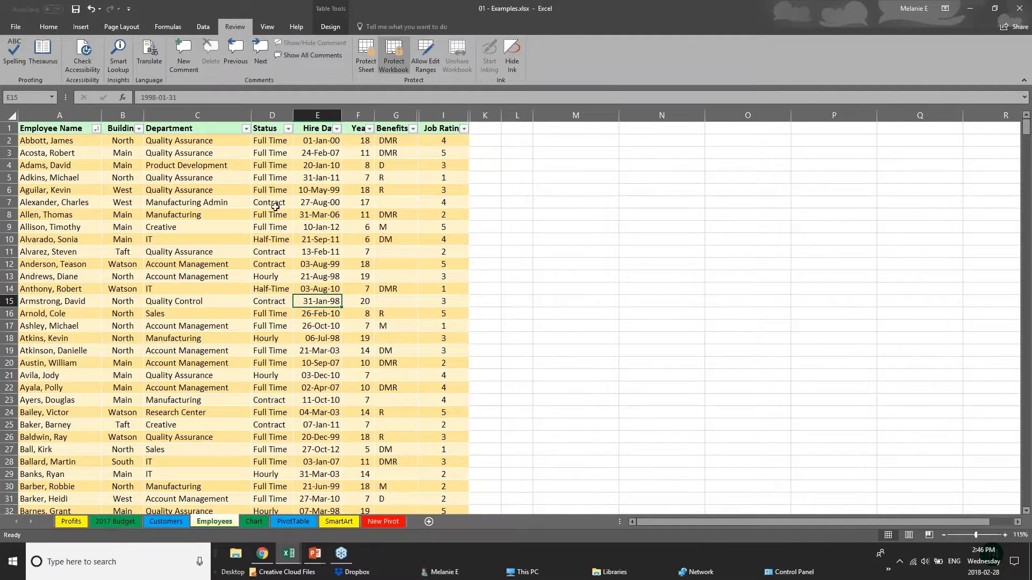
{"action": "left_click", "coordinate": [396, 115]}
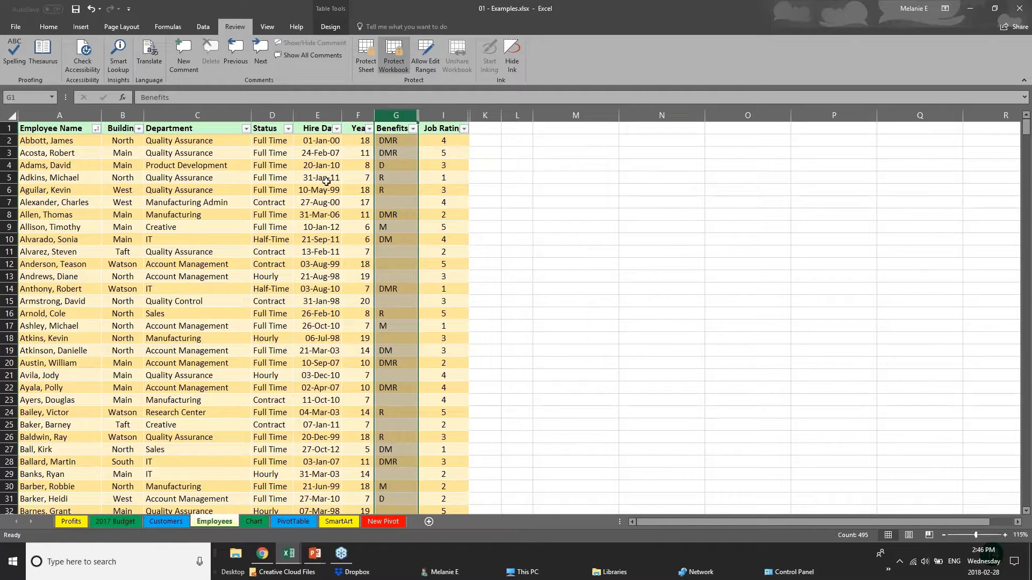
{"action": "left_click", "coordinate": [185, 190]}
{"action": "left_click", "coordinate": [178, 265]}
{"action": "scroll", "coordinate": [178, 274], "scroll_direction": "down", "scroll_amount": 8}
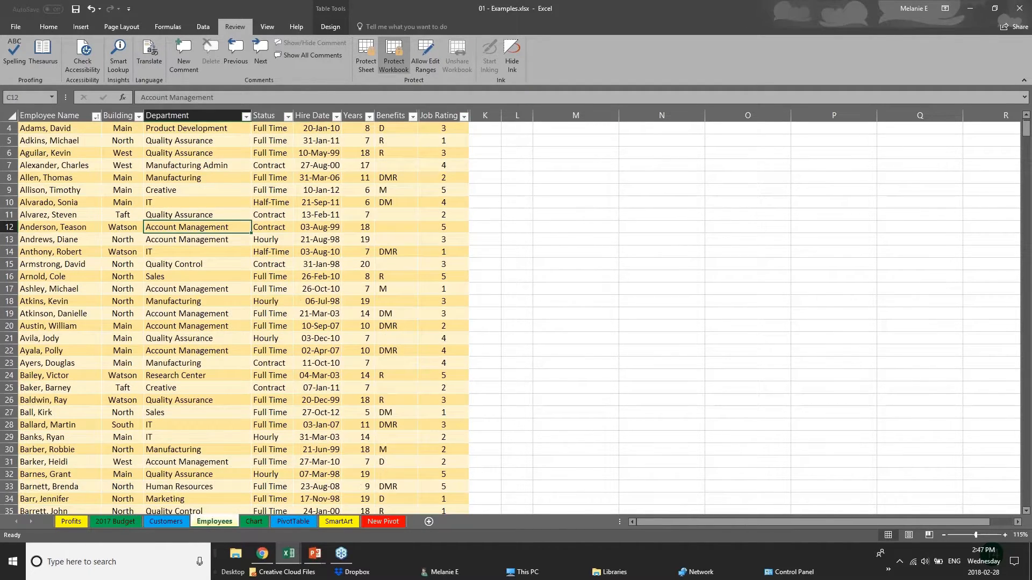
{"action": "scroll", "coordinate": [182, 226], "scroll_direction": "up", "scroll_amount": 8}
{"action": "right_click", "coordinate": [197, 111]}
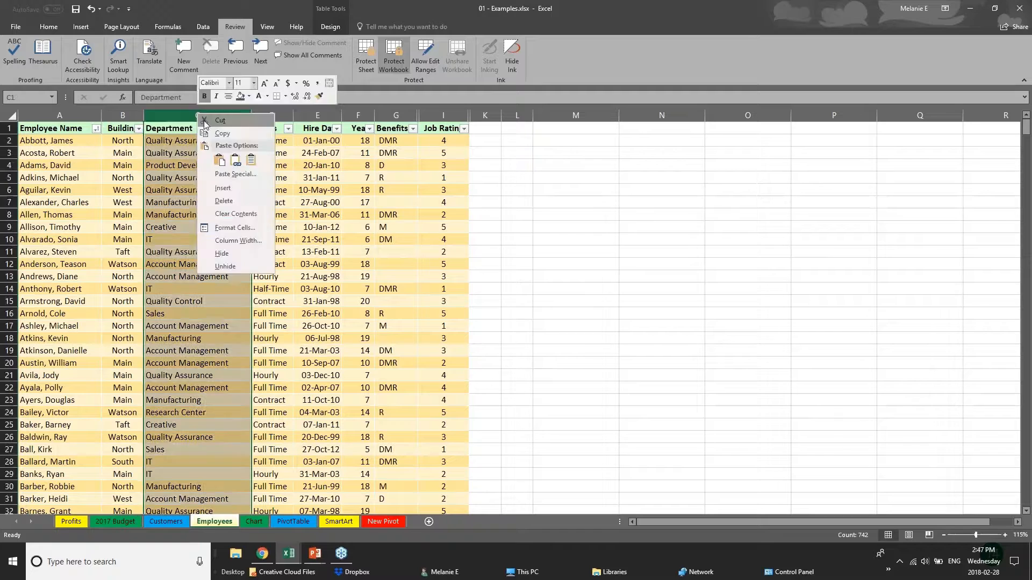
{"action": "key", "text": "Escape"}
{"action": "left_click", "coordinate": [266, 114]}
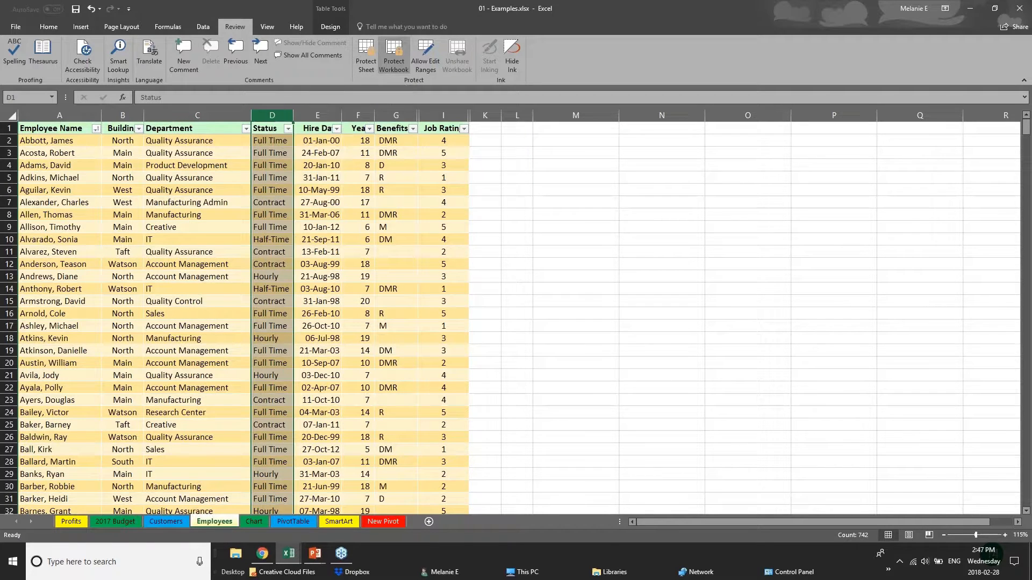
{"action": "right_click", "coordinate": [365, 116]}
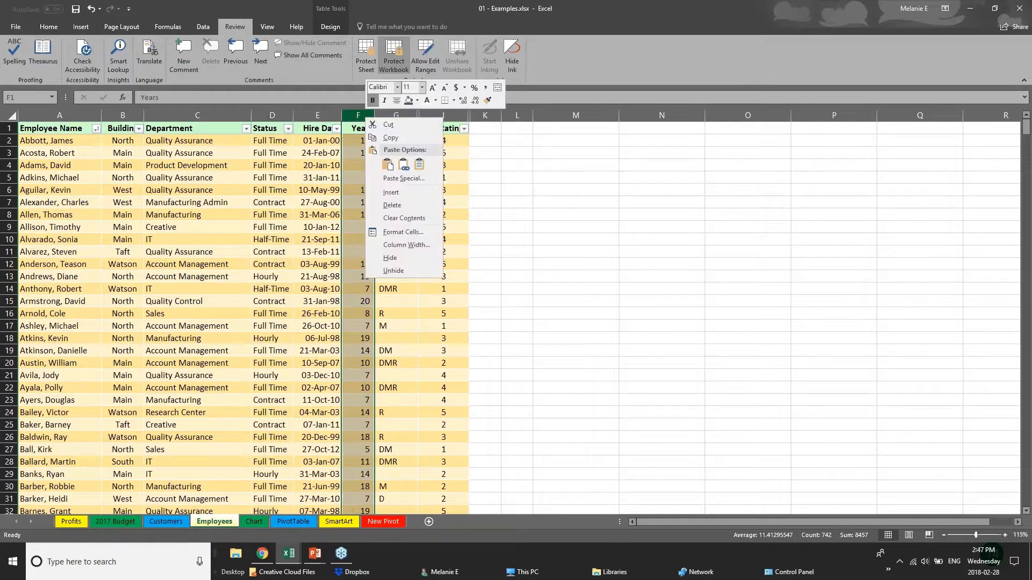
{"action": "left_click", "coordinate": [410, 270]}
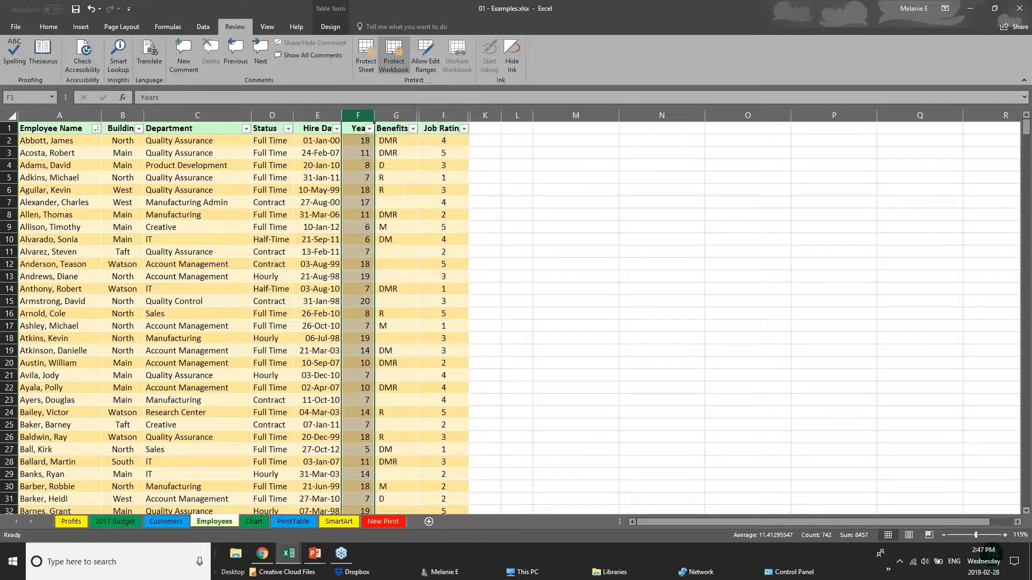
{"action": "right_click", "coordinate": [398, 116]}
{"action": "left_click", "coordinate": [430, 275]}
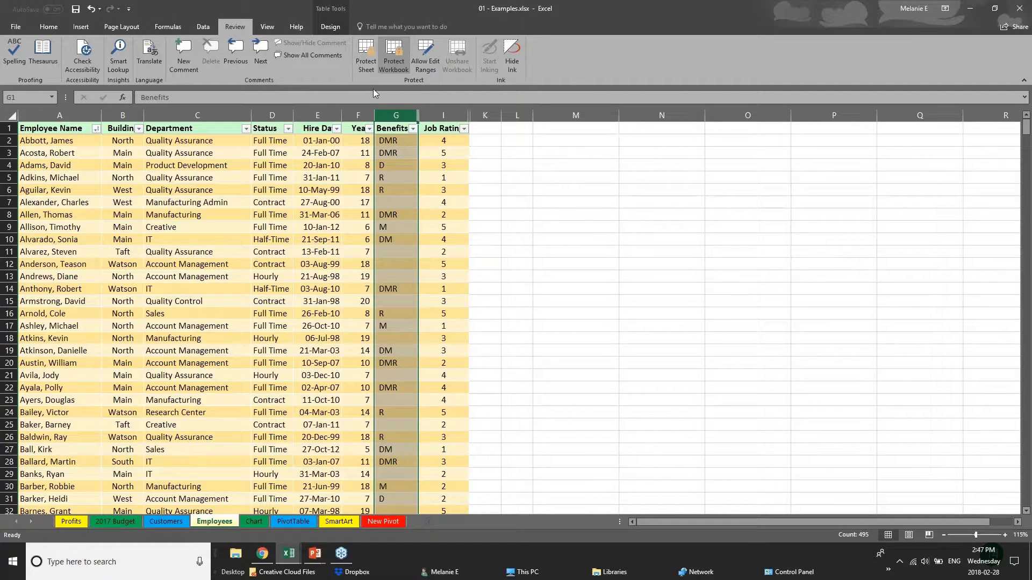
{"action": "right_click", "coordinate": [381, 117]}
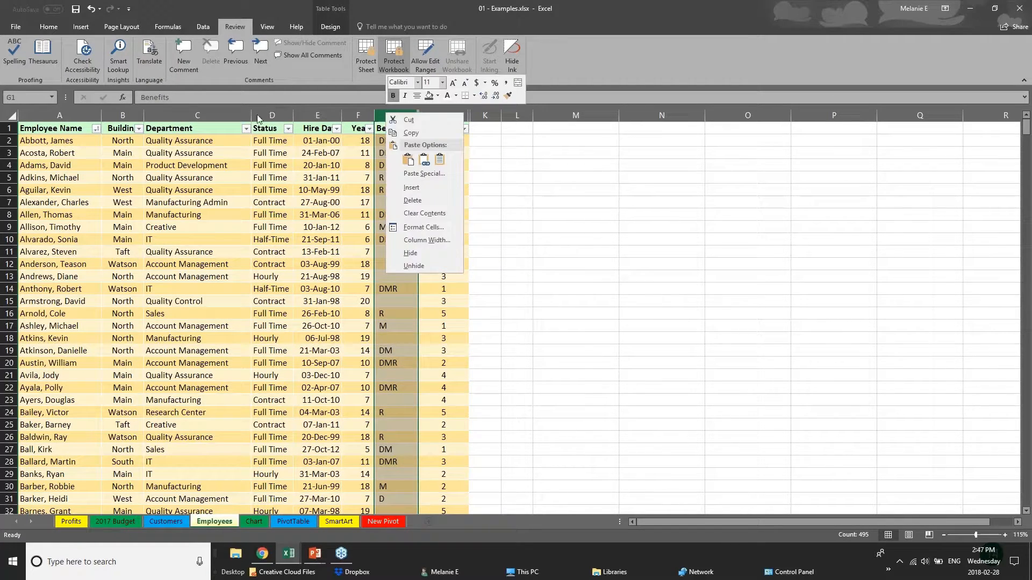
{"action": "key", "text": "Escape"}
{"action": "left_click", "coordinate": [197, 115]}
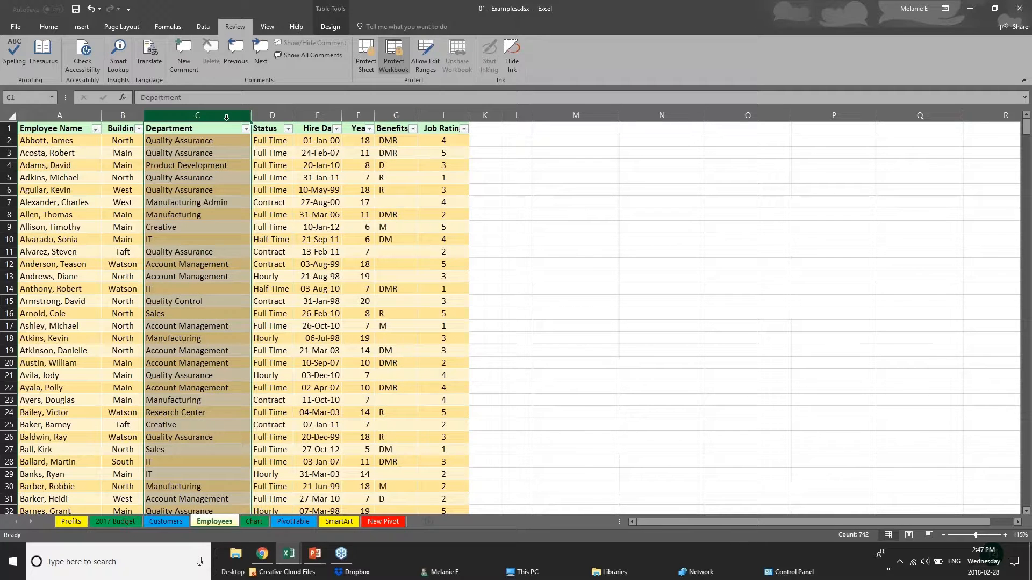
{"action": "left_click", "coordinate": [272, 115]}
{"action": "left_click", "coordinate": [324, 114]}
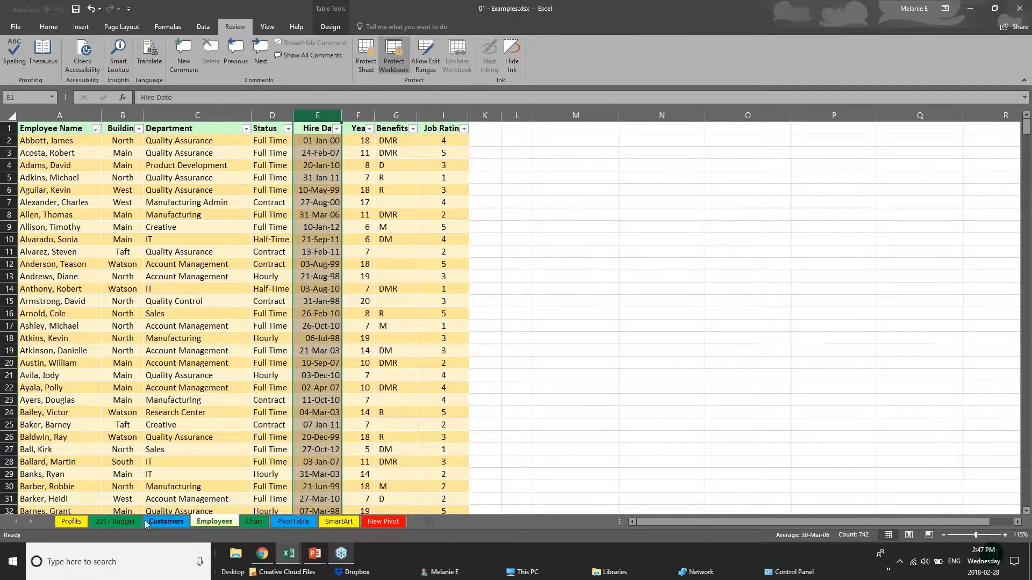
Browse the 2017 Budget, Chart, PivotTable and Customers sheets, ending on the Employees tab's options
{"action": "left_click", "coordinate": [116, 524]}
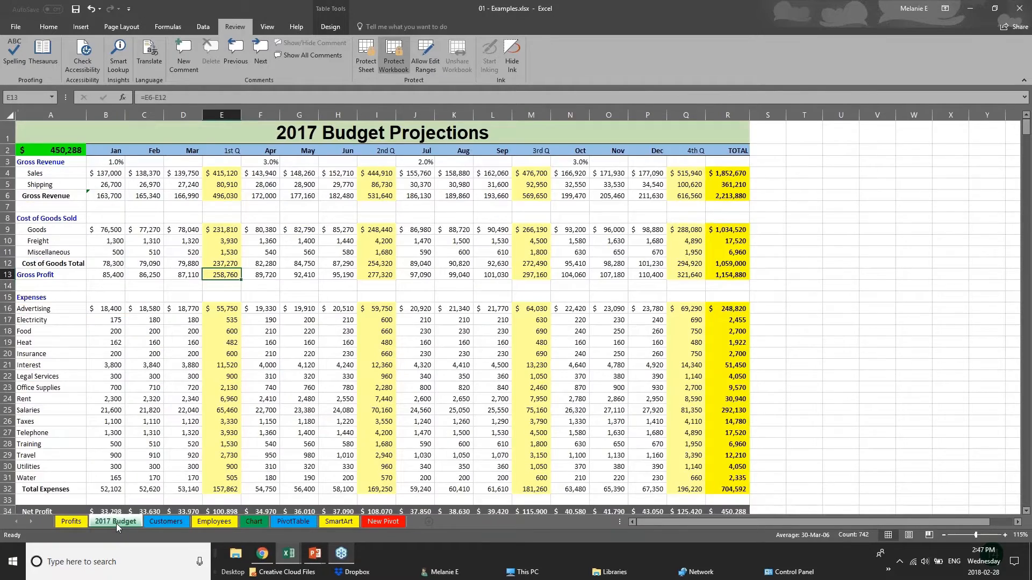
{"action": "left_click", "coordinate": [215, 522]}
{"action": "left_click", "coordinate": [251, 521]}
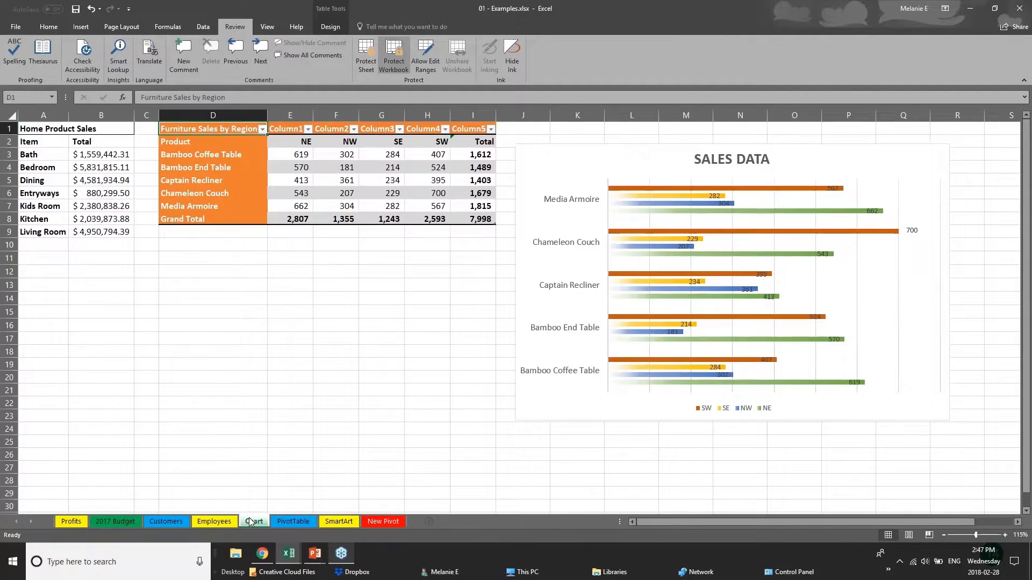
{"action": "left_click", "coordinate": [288, 524]}
{"action": "left_click", "coordinate": [160, 521]}
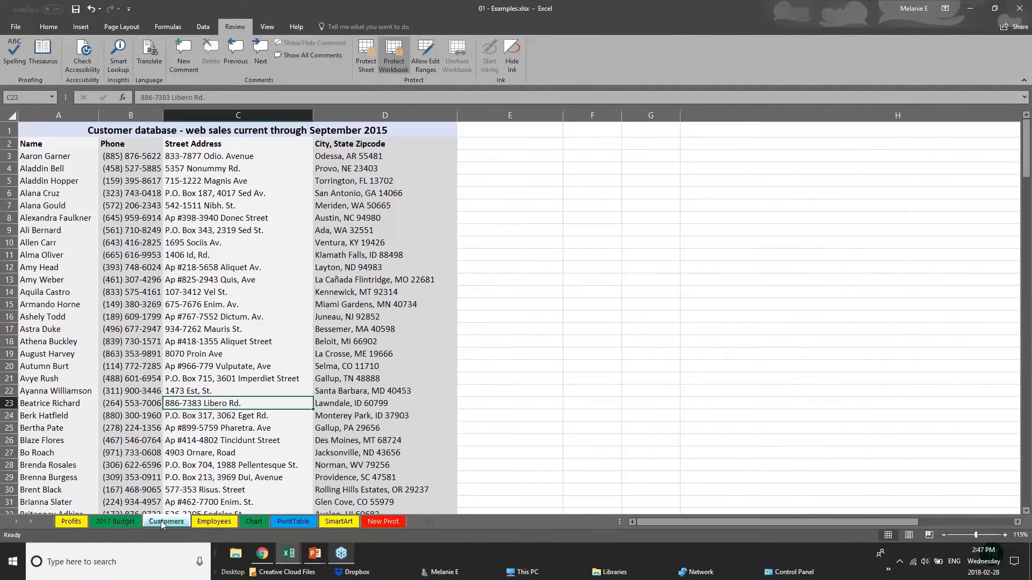
{"action": "left_click", "coordinate": [192, 521]}
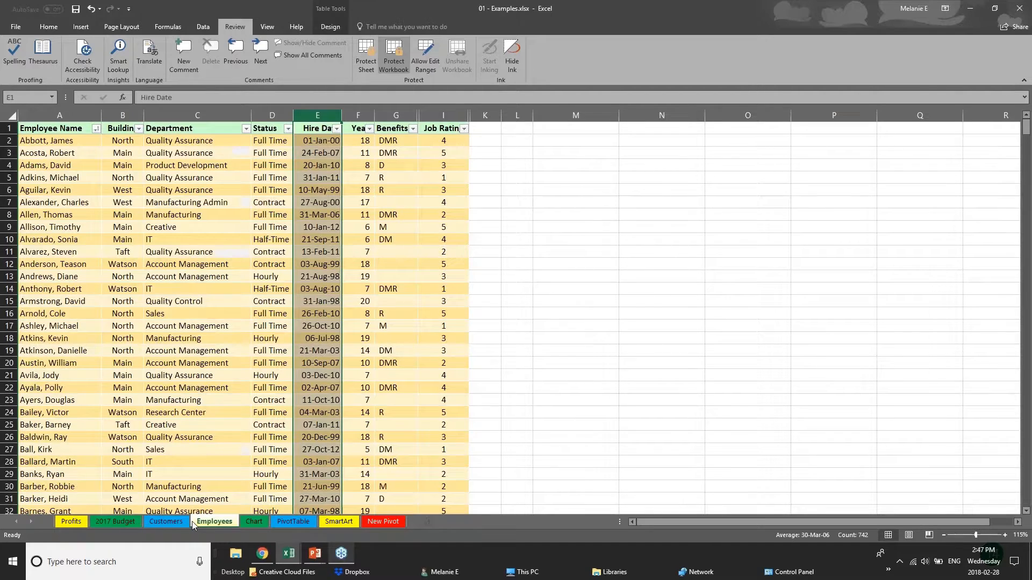
{"action": "right_click", "coordinate": [221, 523]}
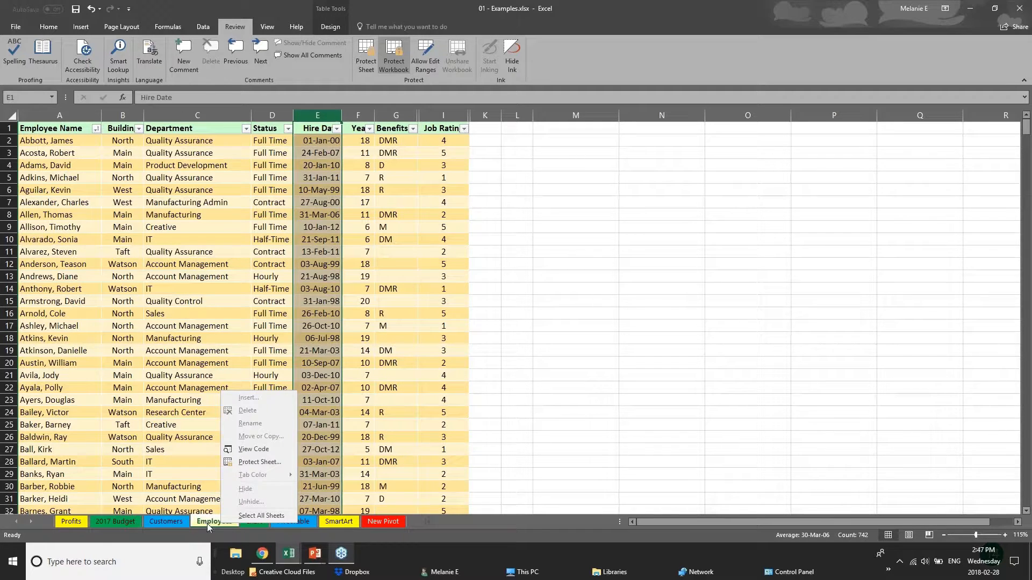
Unprotect the workbook structure by entering its password
{"action": "left_click", "coordinate": [400, 63]}
{"action": "type", "text": "pw"}
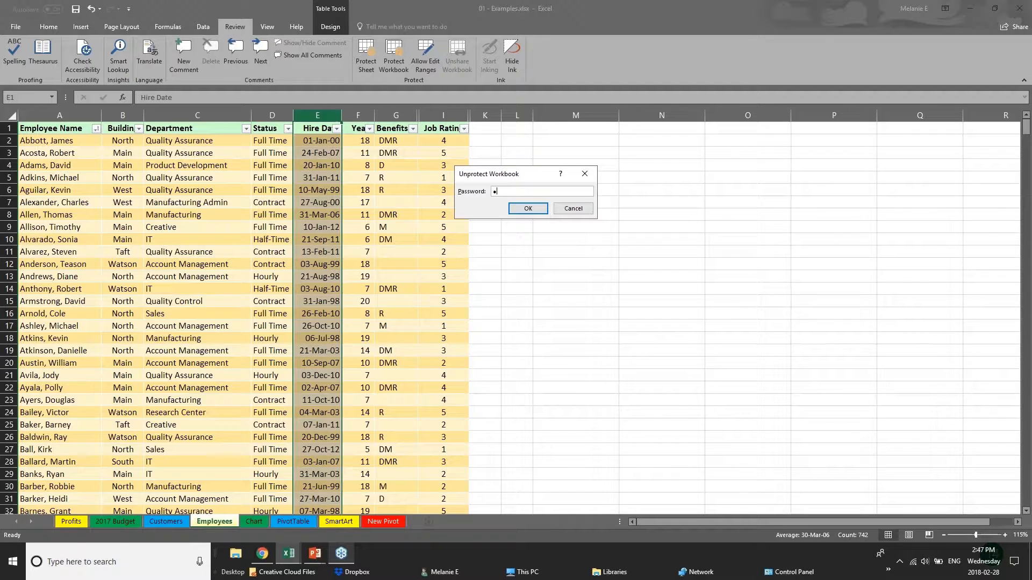
{"action": "key", "text": "Return"}
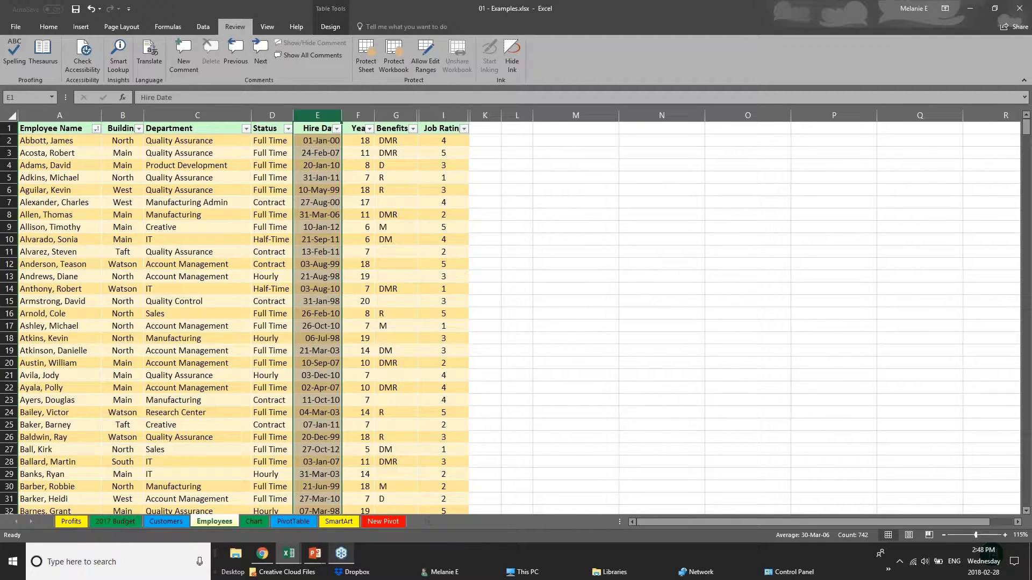
Hide the Employees sheet and re-protect the workbook structure with a confirmed password
{"action": "right_click", "coordinate": [225, 521]}
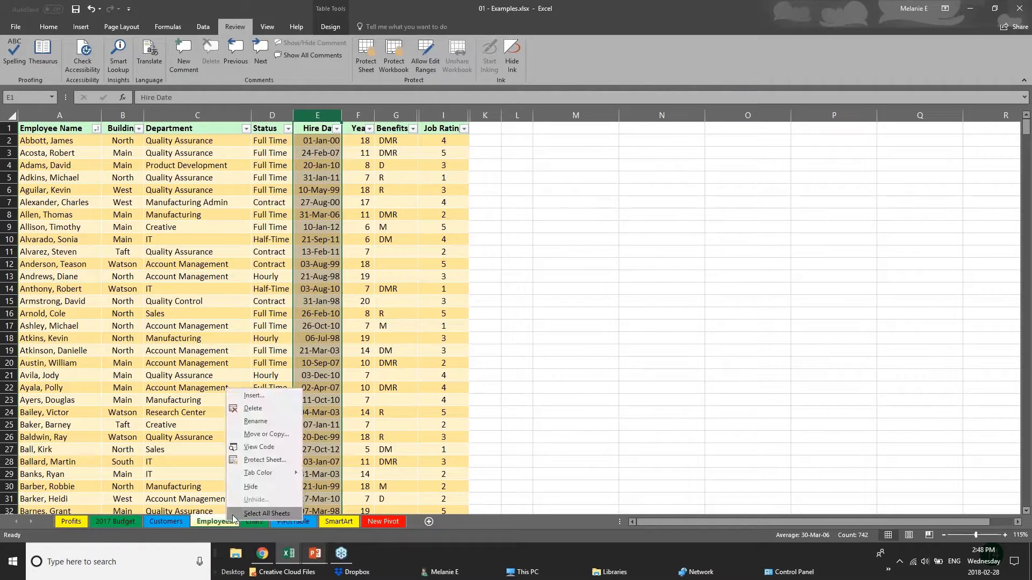
{"action": "left_click", "coordinate": [249, 488]}
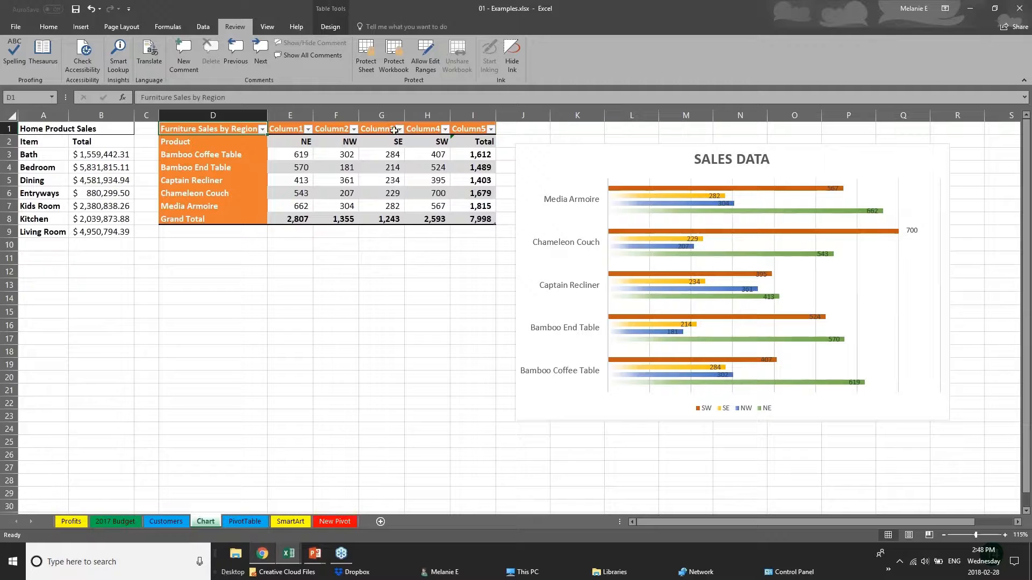
{"action": "left_click", "coordinate": [399, 65]}
{"action": "type", "text": "password"}
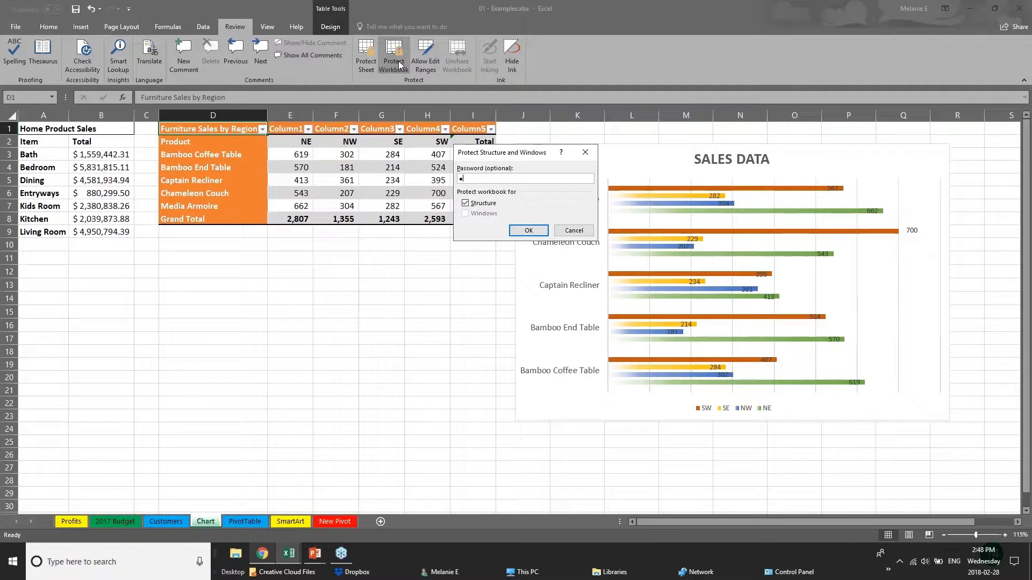
{"action": "key", "text": "Return"}
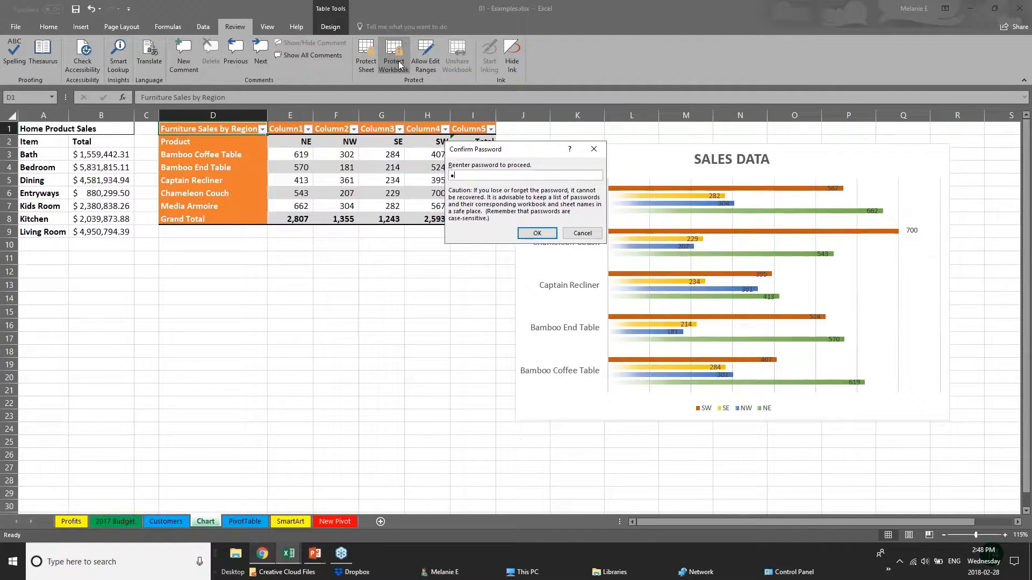
{"action": "key", "text": "Return"}
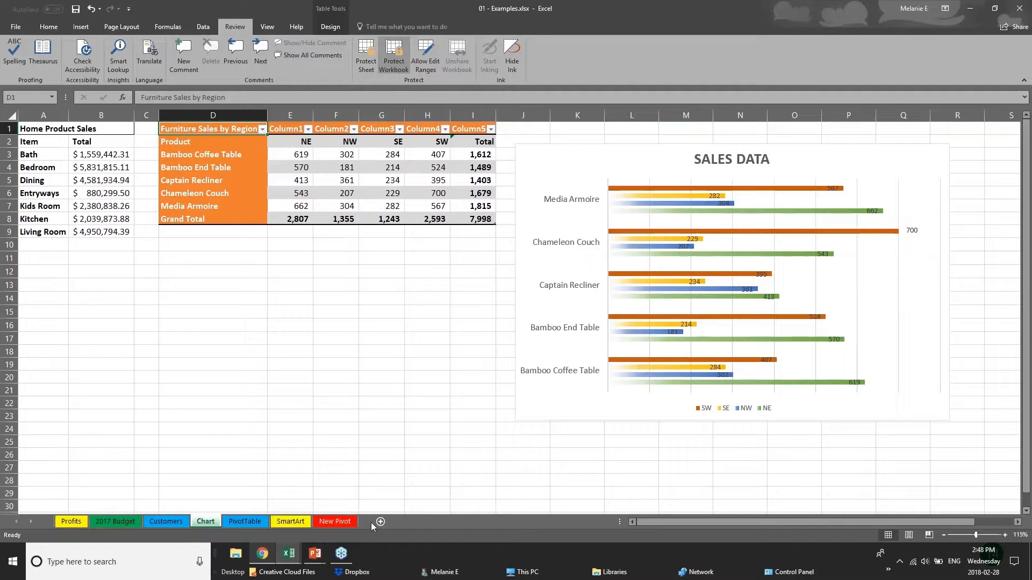
Click through the Customers, PivotTable and Chart sheets, ending on Chart
{"action": "left_click", "coordinate": [185, 522]}
{"action": "left_click", "coordinate": [245, 522]}
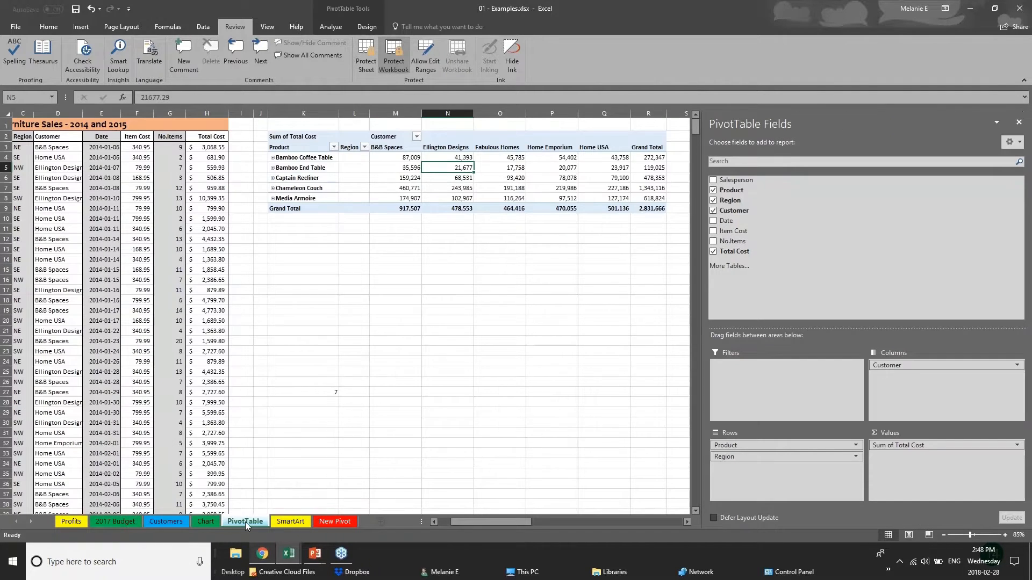
{"action": "right_click", "coordinate": [245, 521]}
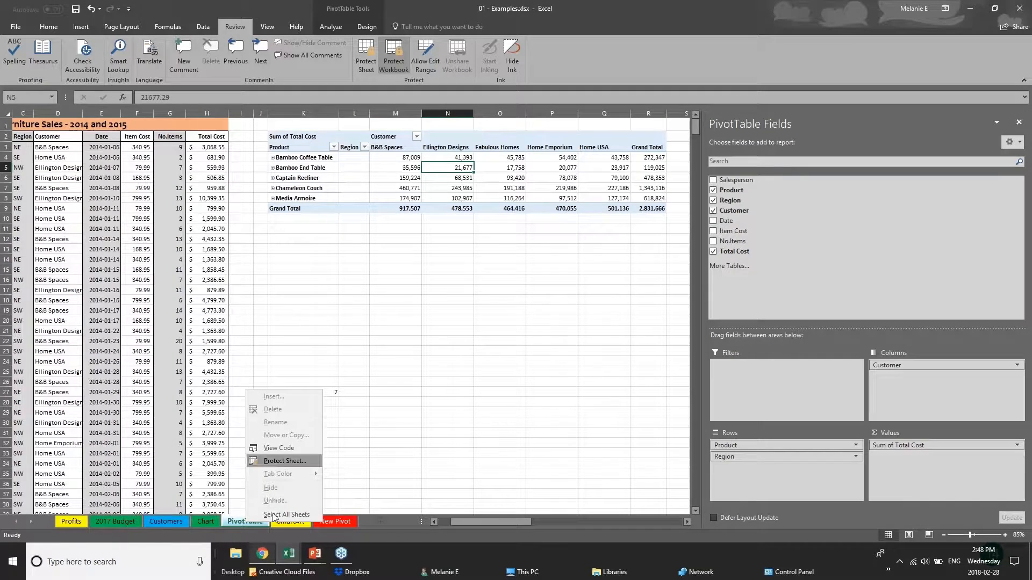
{"action": "left_click", "coordinate": [174, 523]}
{"action": "left_click", "coordinate": [180, 522]}
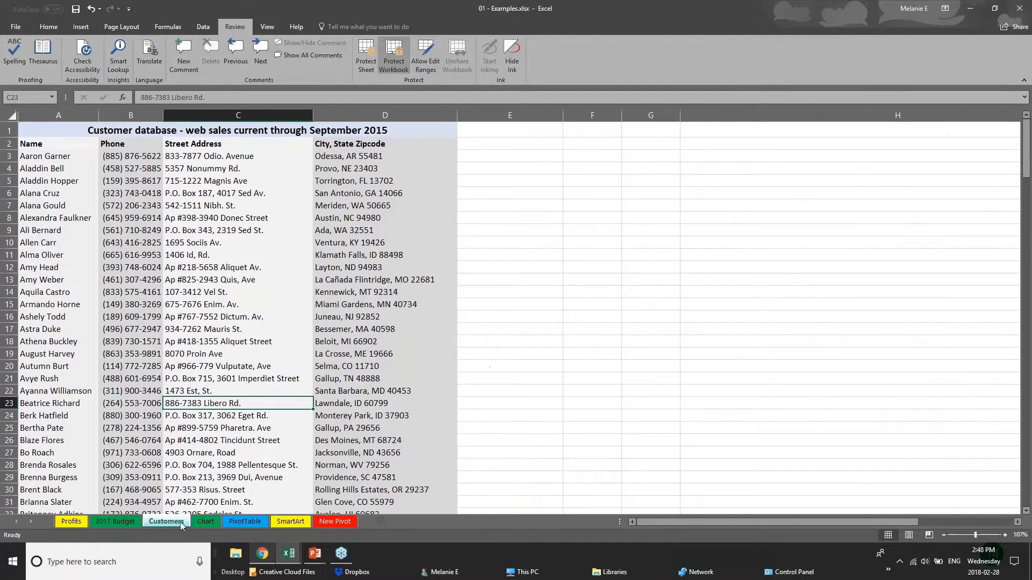
{"action": "left_click", "coordinate": [205, 521]}
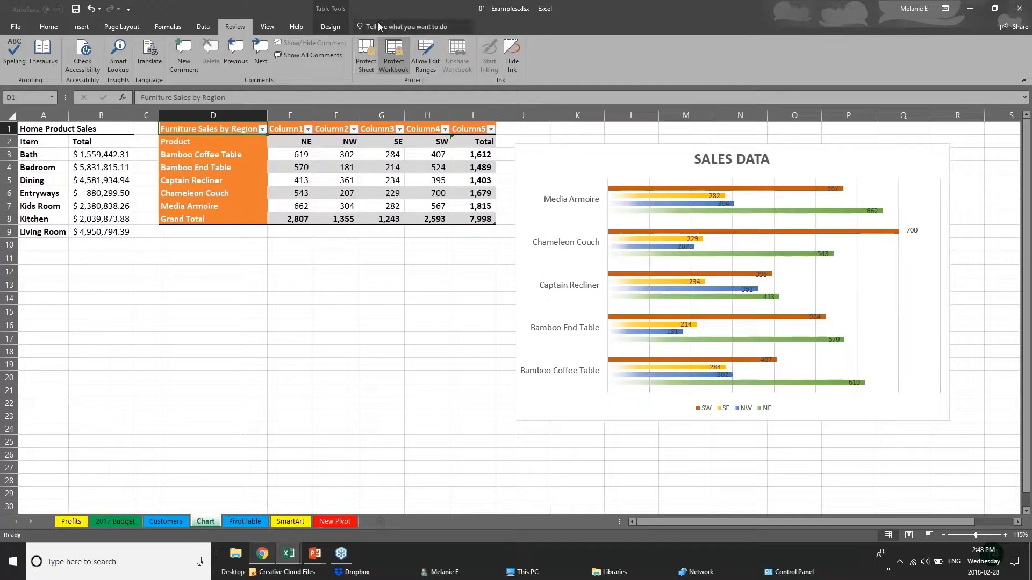
Unprotect the workbook structure by entering the password
{"action": "left_click", "coordinate": [392, 52]}
{"action": "type", "text": "***"}
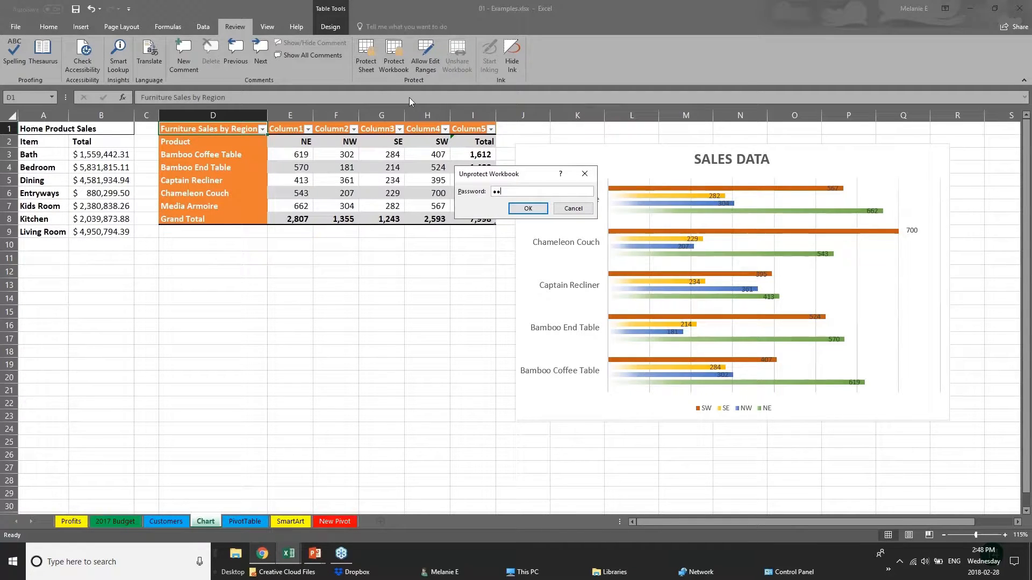
{"action": "key", "text": "Return"}
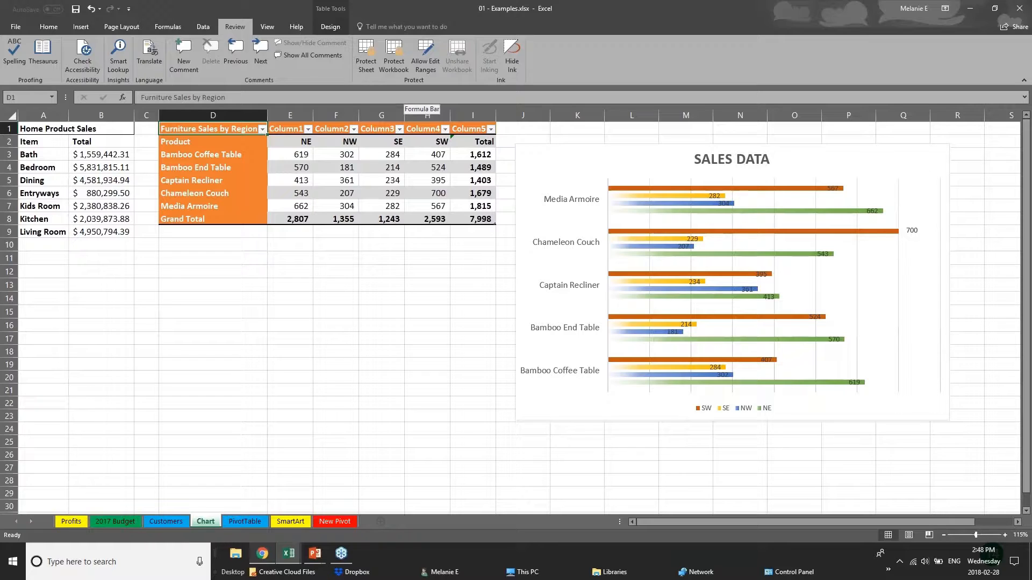
Upload the 01 - Examples workbook to OneDrive - Personal via Share, opening the Share pane
{"action": "left_click", "coordinate": [319, 561]}
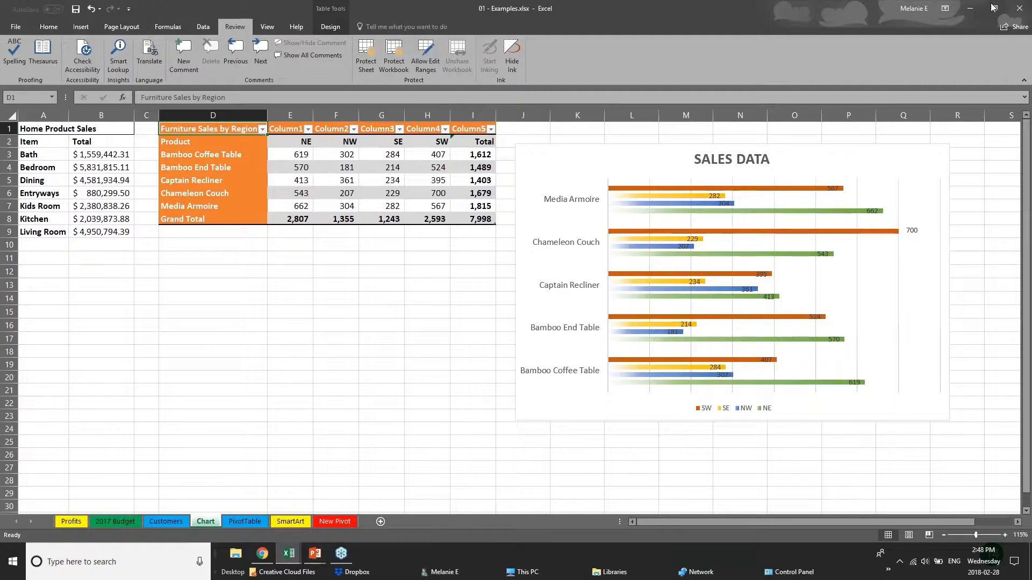
{"action": "left_click", "coordinate": [1020, 9]}
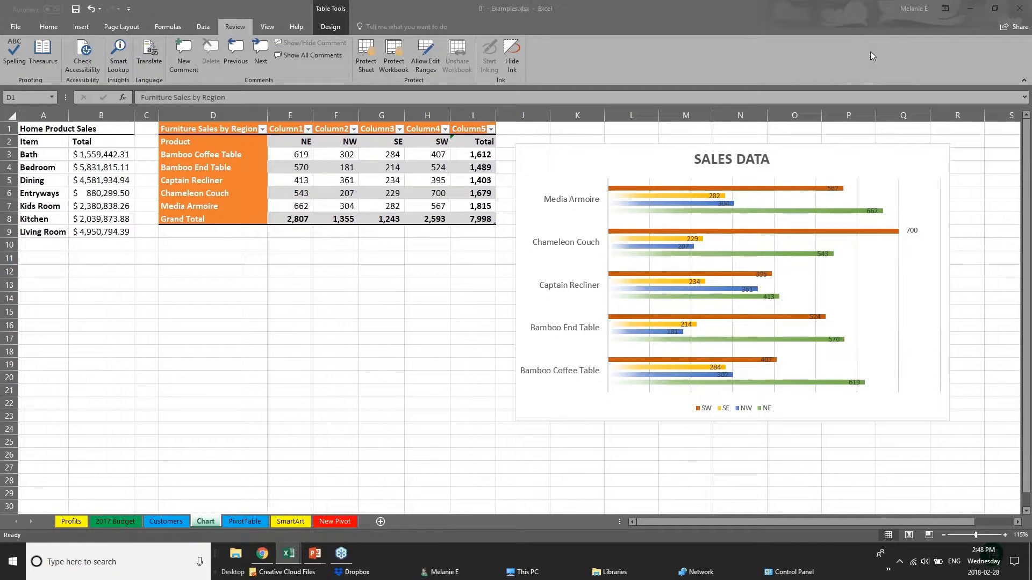
{"action": "left_click", "coordinate": [1008, 29]}
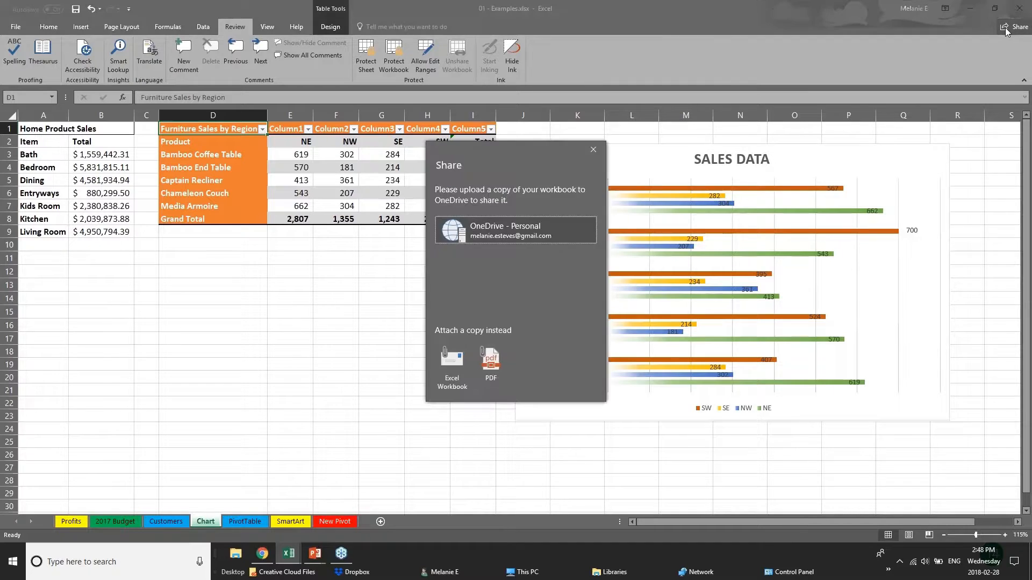
{"action": "left_click", "coordinate": [451, 231]}
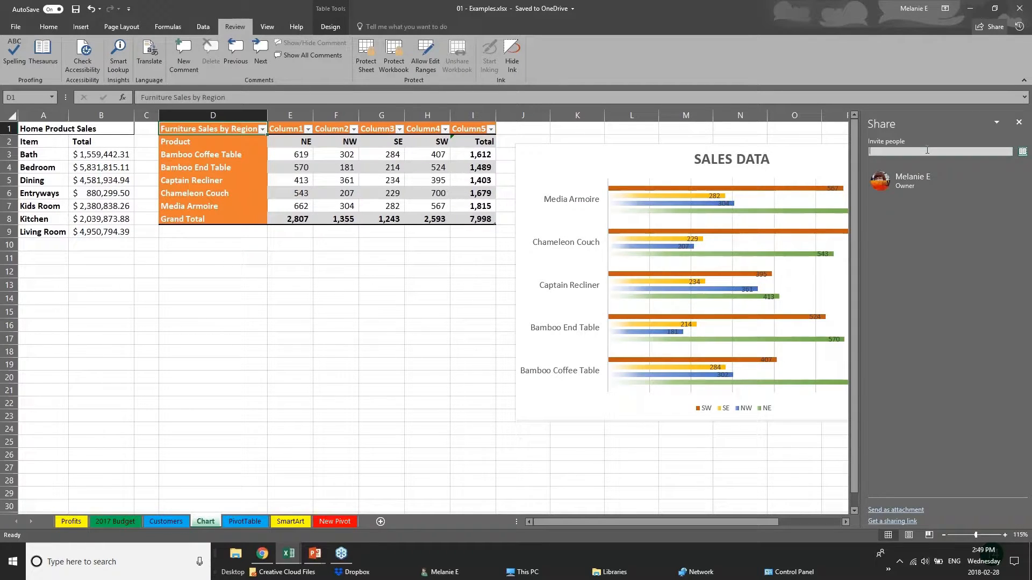
Add a contact as a Can edit invitee, then close the Share pane without sending
{"action": "type", "text": "chery"}
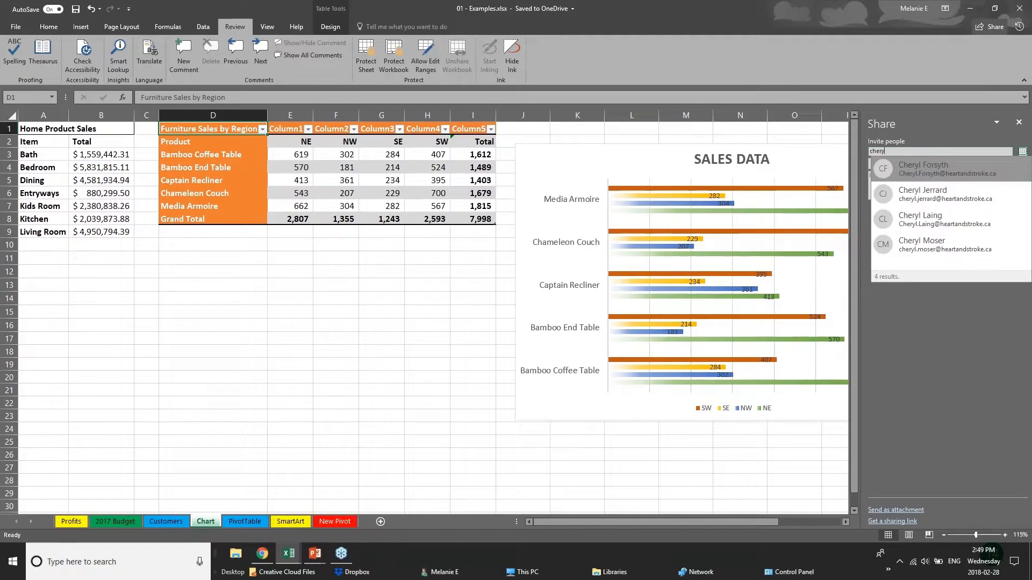
{"action": "left_click", "coordinate": [969, 223]}
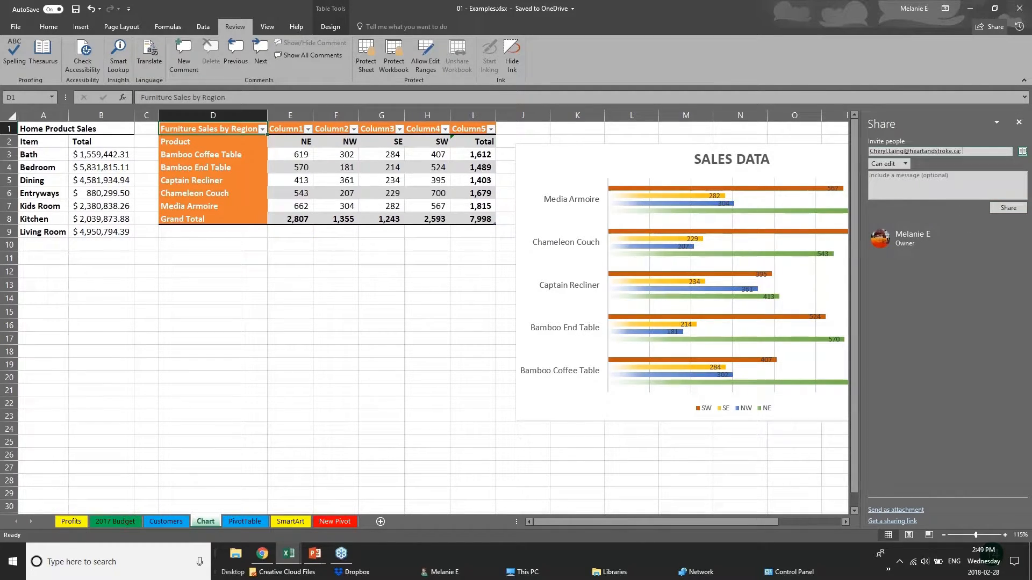
{"action": "left_click", "coordinate": [901, 164]}
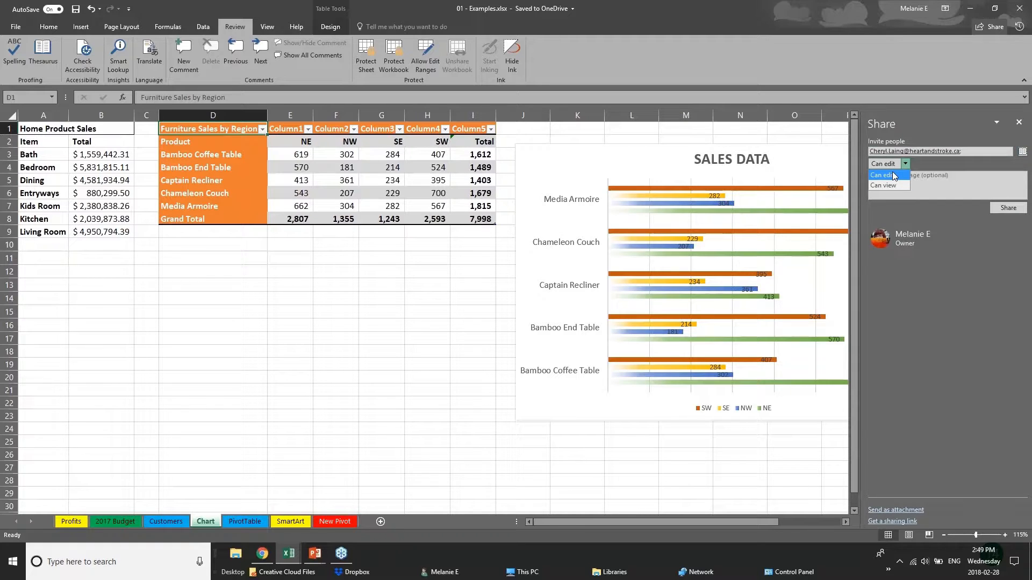
{"action": "left_click", "coordinate": [959, 254]}
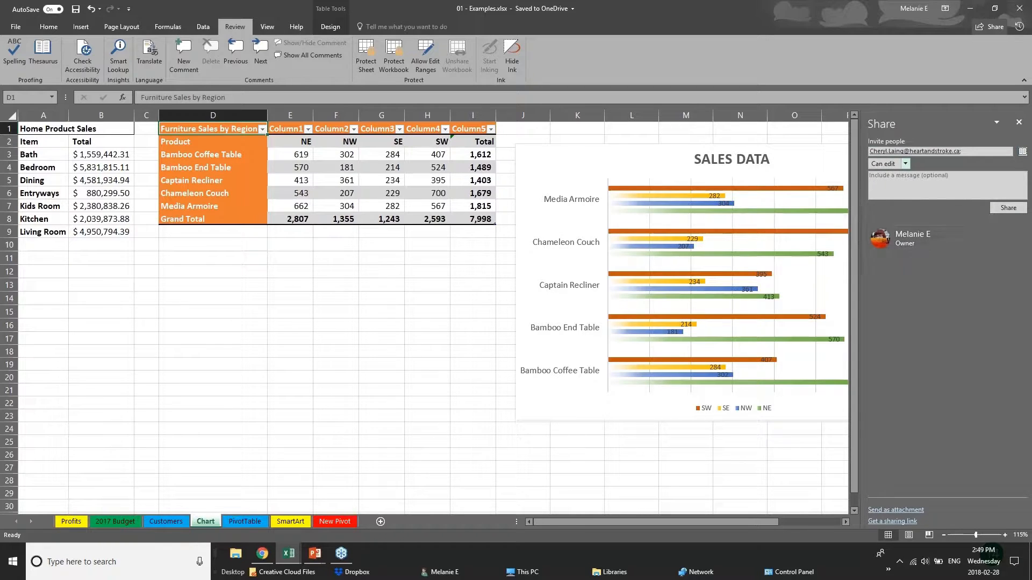
{"action": "left_click", "coordinate": [1019, 122]}
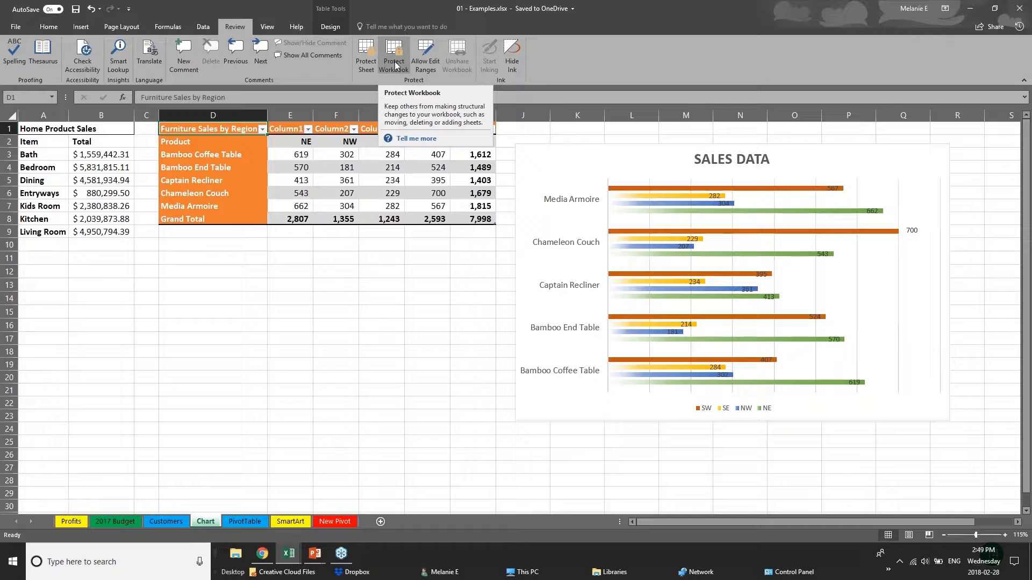
Advance the PowerPoint slide show to the Quick Analysis Tool slide
{"action": "mouse_move", "coordinate": [315, 554]}
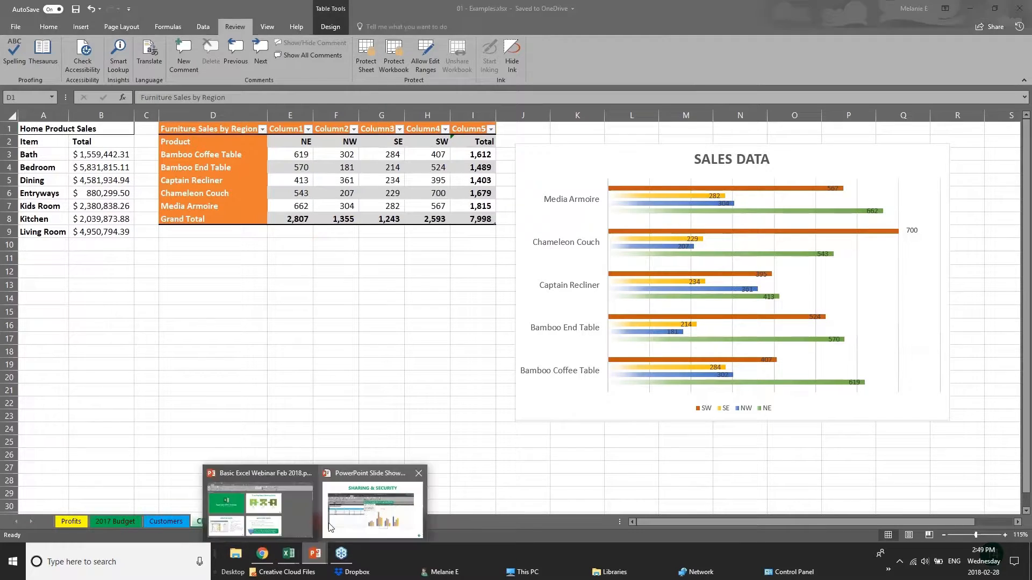
{"action": "left_click", "coordinate": [378, 486]}
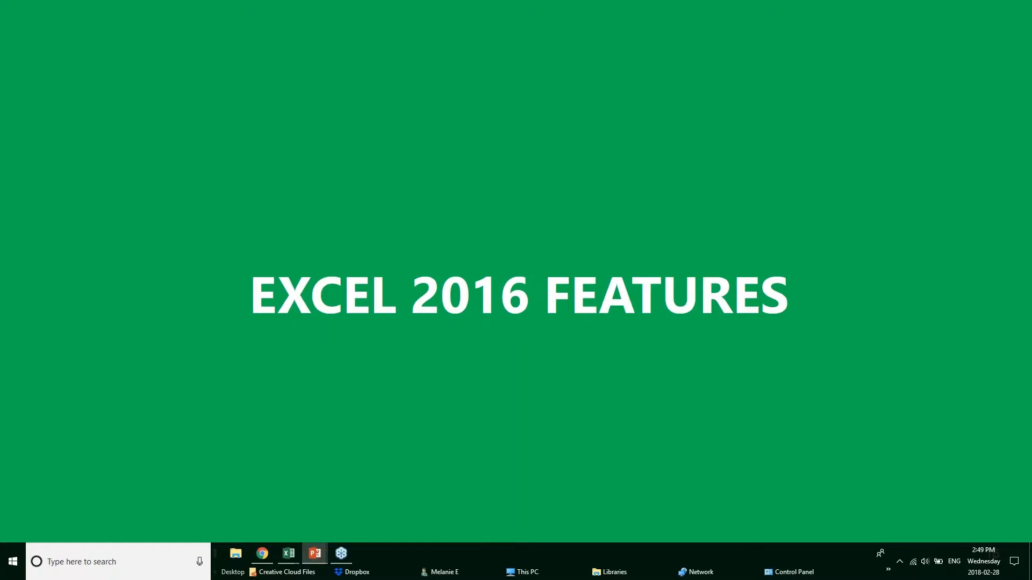
{"action": "key", "text": "Right"}
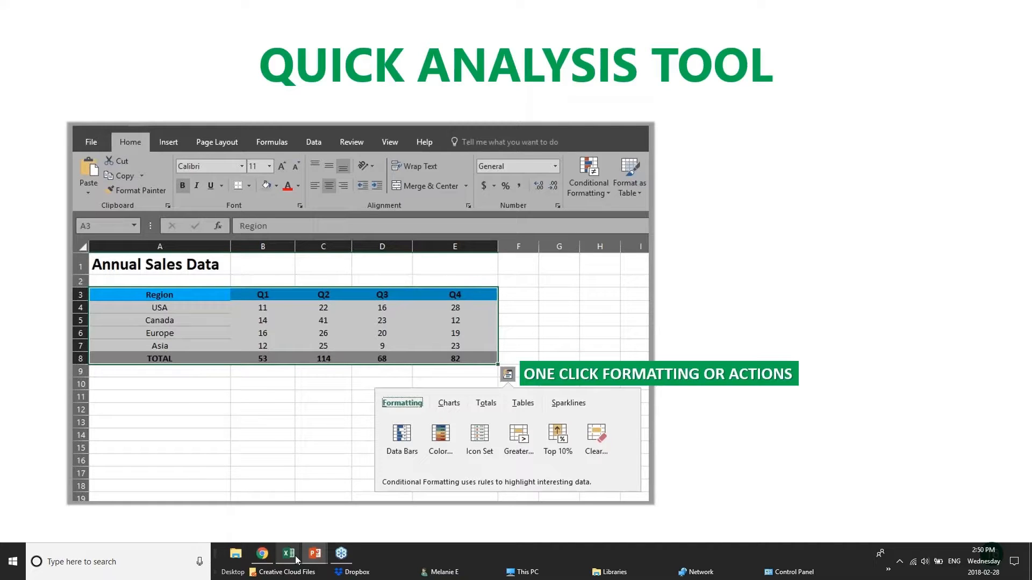
Bring the Webinar Sample Workbook forward on its Sales Data sheet
{"action": "mouse_move", "coordinate": [296, 561]}
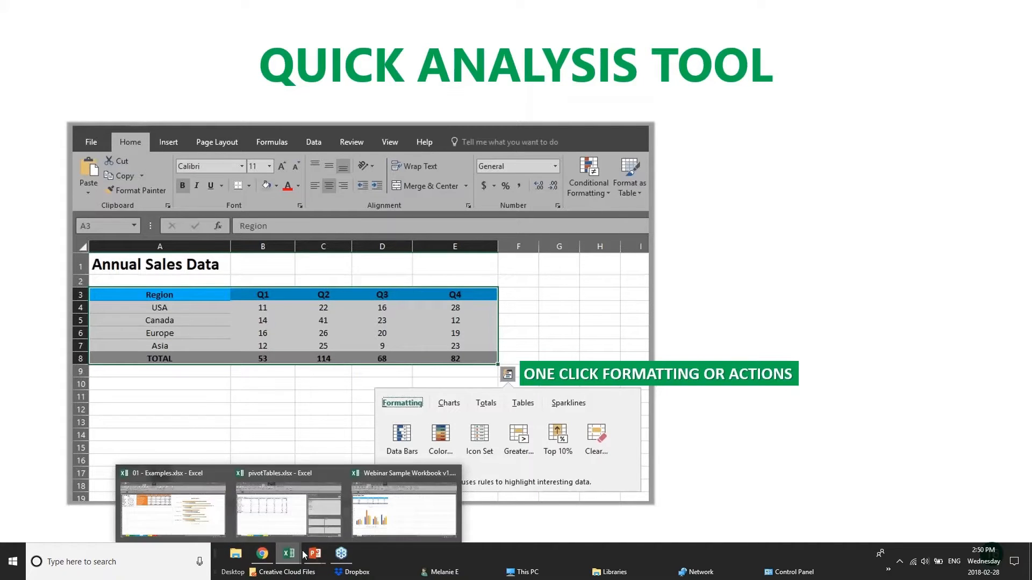
{"action": "left_click", "coordinate": [413, 510]}
{"action": "left_click", "coordinate": [383, 240]}
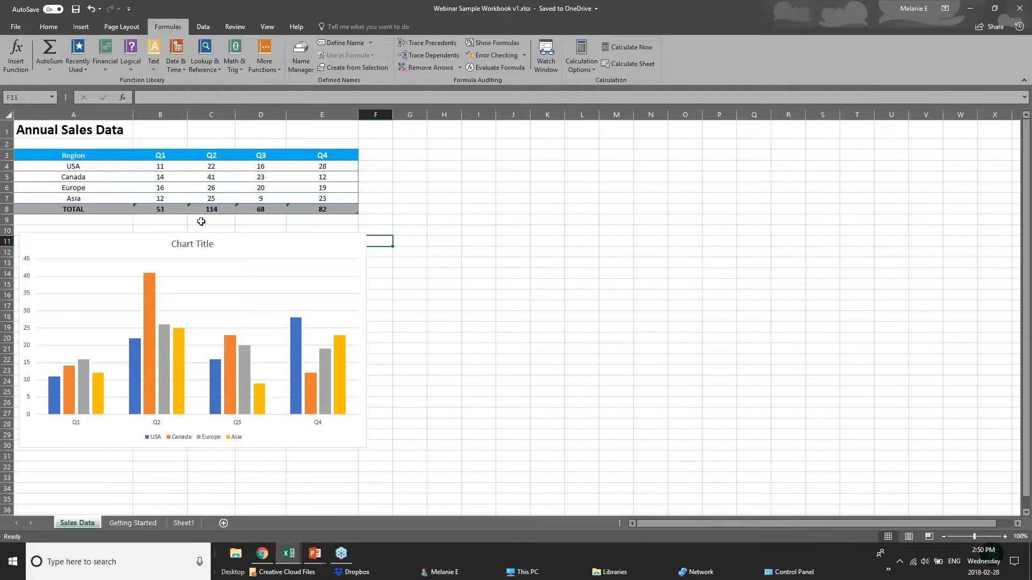
Select the Annual Sales Data table A3:E8 and apply a Quick Analysis colour scale
{"action": "left_click_drag", "start_coordinate": [260, 185], "coordinate": [343, 207]}
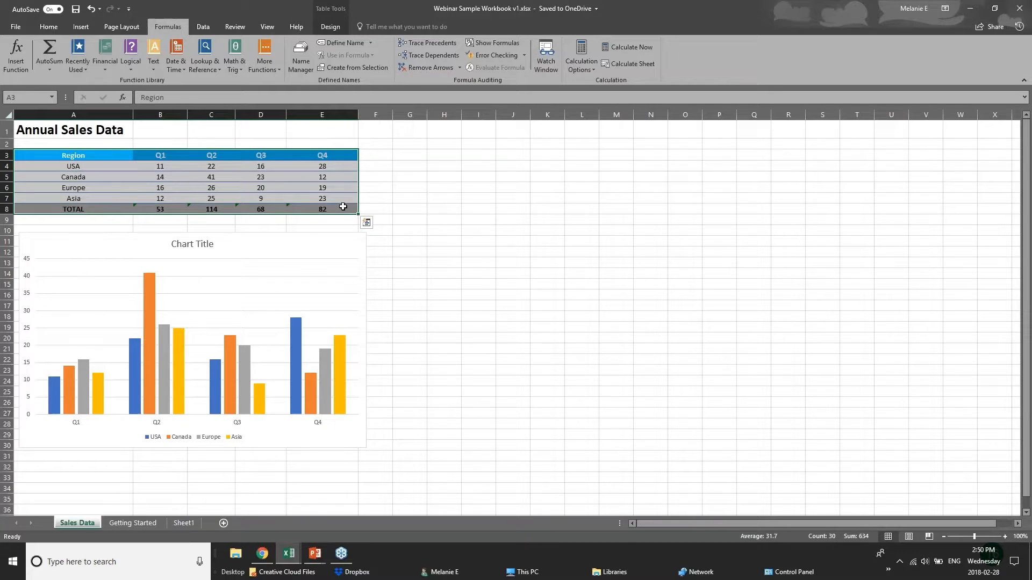
{"action": "left_click", "coordinate": [366, 223]}
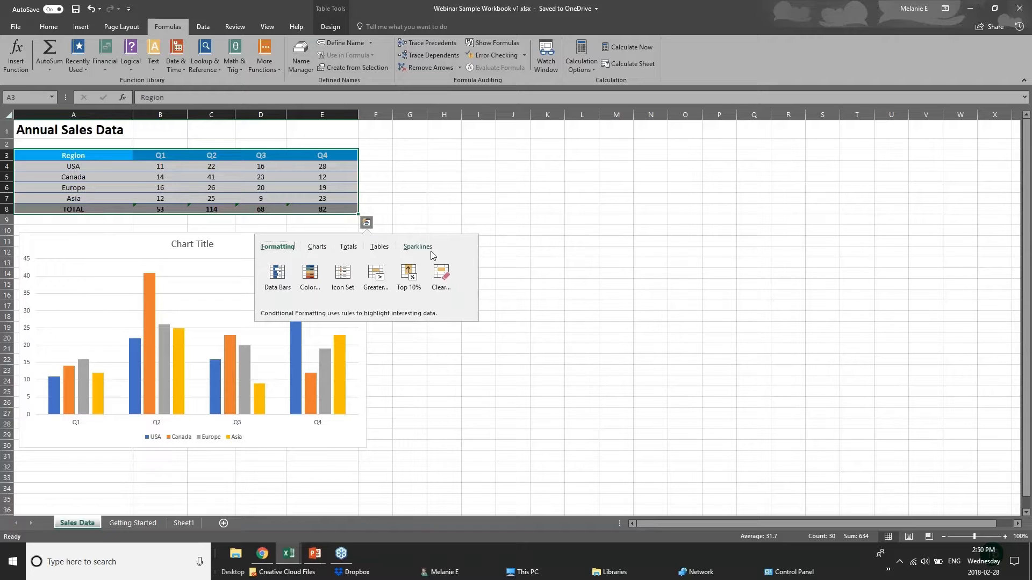
{"action": "left_click", "coordinate": [349, 248]}
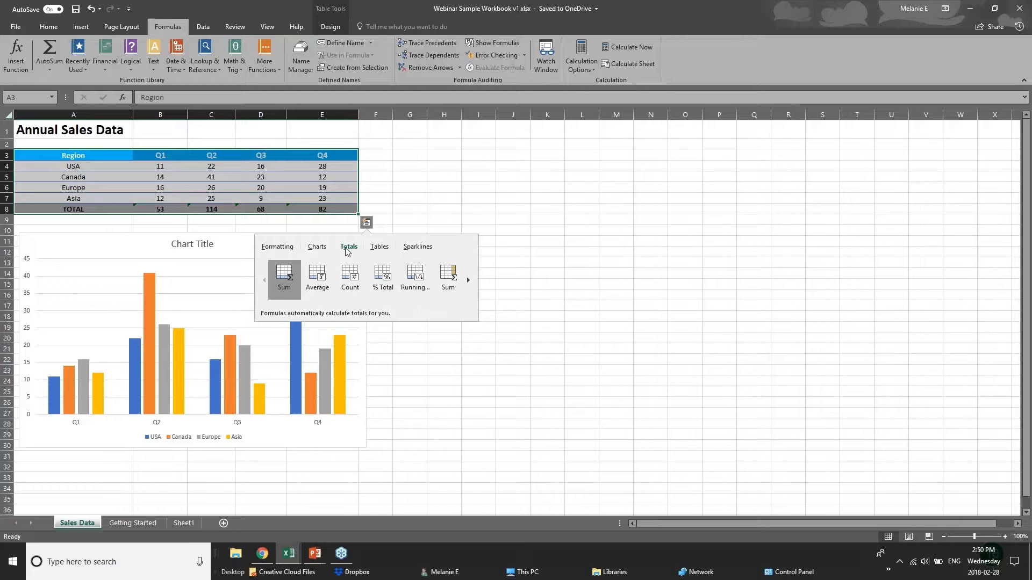
{"action": "left_click", "coordinate": [277, 247]}
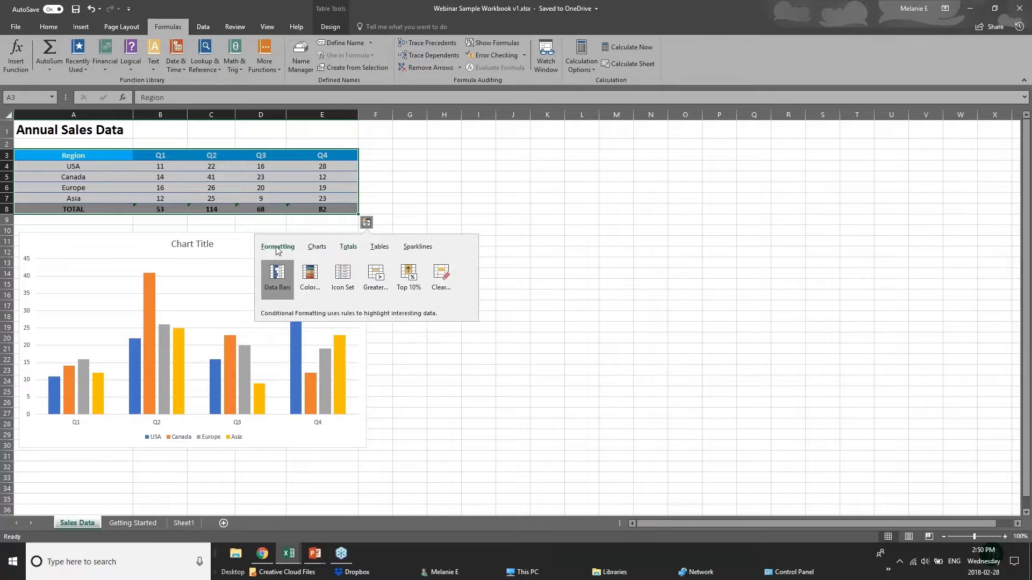
{"action": "left_click", "coordinate": [312, 278]}
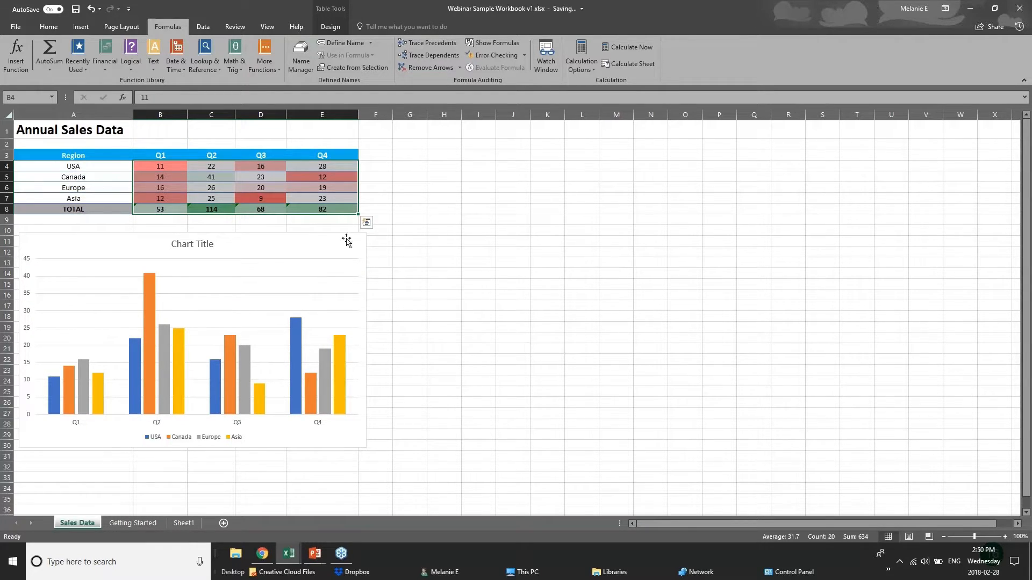
Add data bars to the figures and start a Greater Than highlighting rule
{"action": "left_click", "coordinate": [367, 222]}
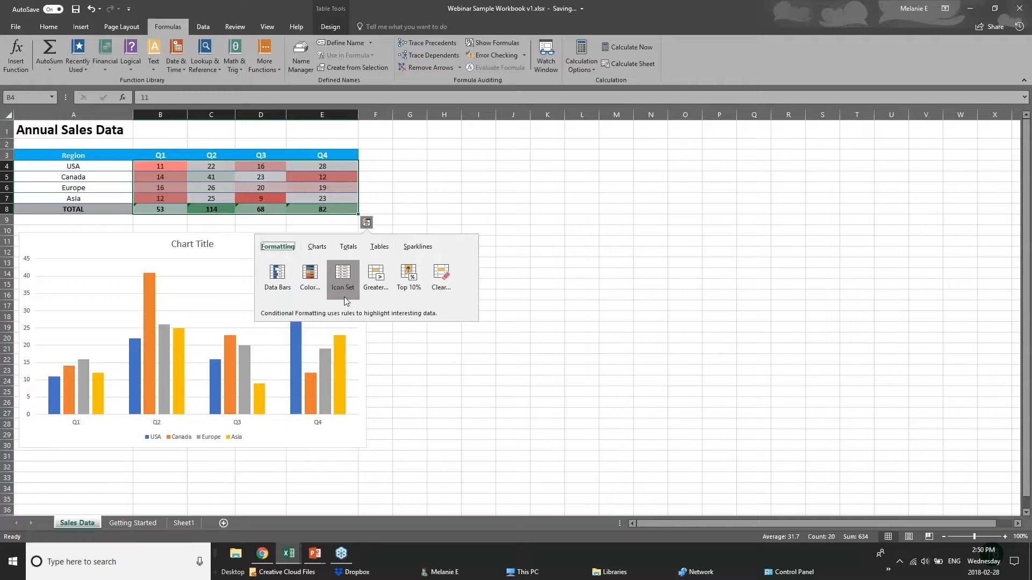
{"action": "left_click", "coordinate": [275, 278]}
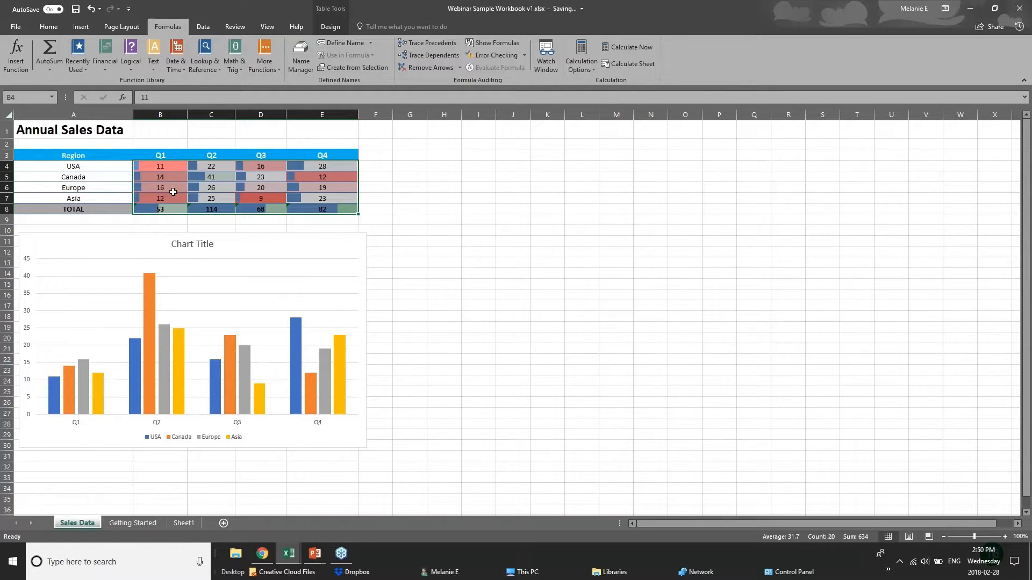
{"action": "left_click", "coordinate": [366, 222]}
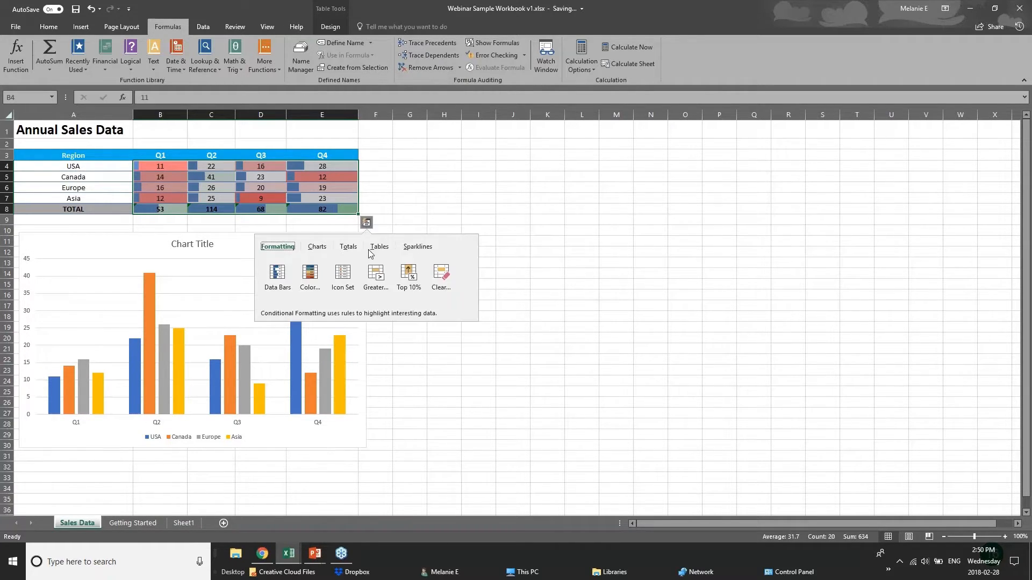
{"action": "left_click", "coordinate": [377, 281]}
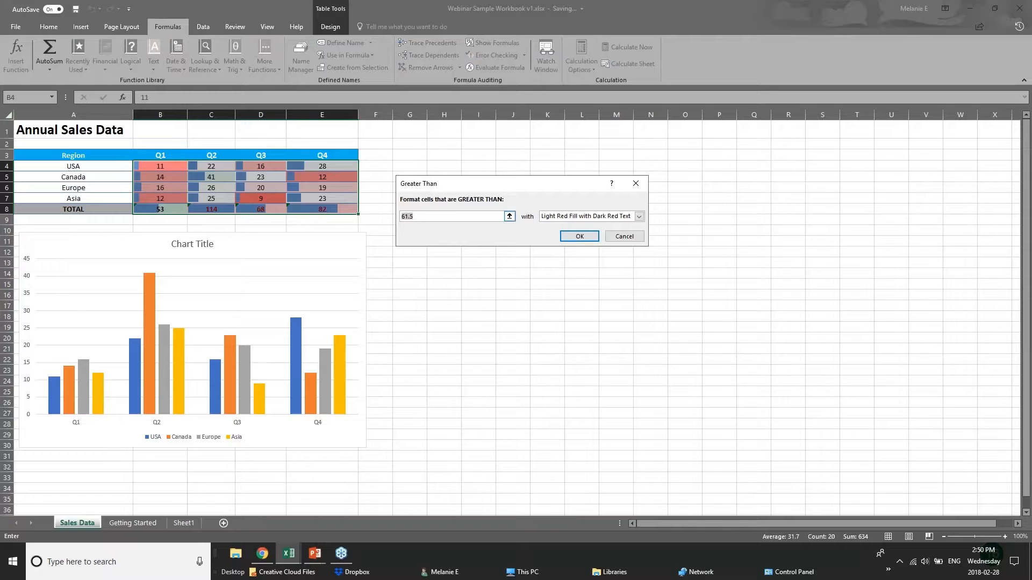
Accept the Greater Than 61.5 rule with light red fill, then reselect A3:E8 for Quick Analysis
{"action": "left_click", "coordinate": [402, 216]}
{"action": "key", "text": "Return"}
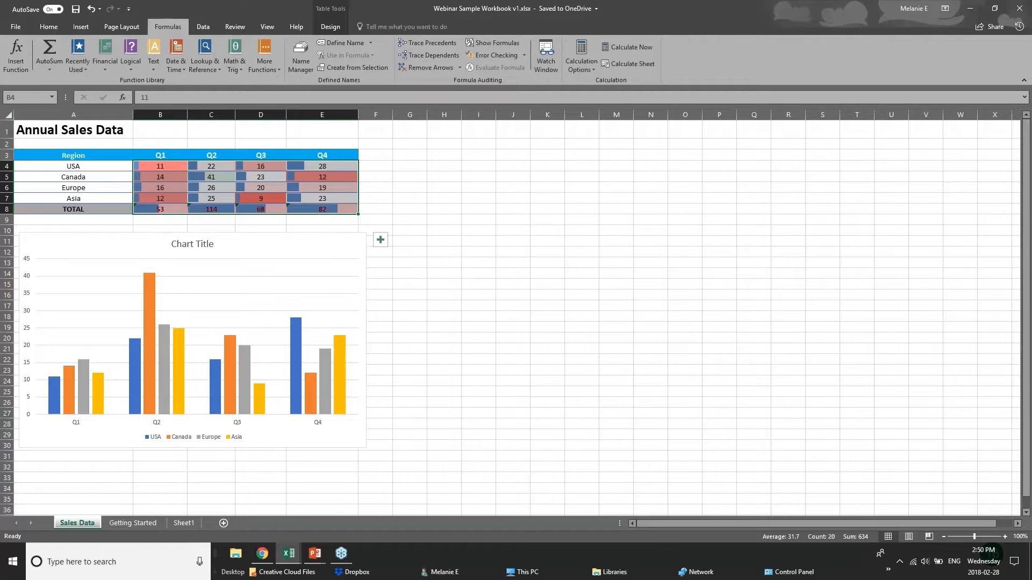
{"action": "left_click", "coordinate": [346, 241]}
{"action": "left_click", "coordinate": [297, 210]}
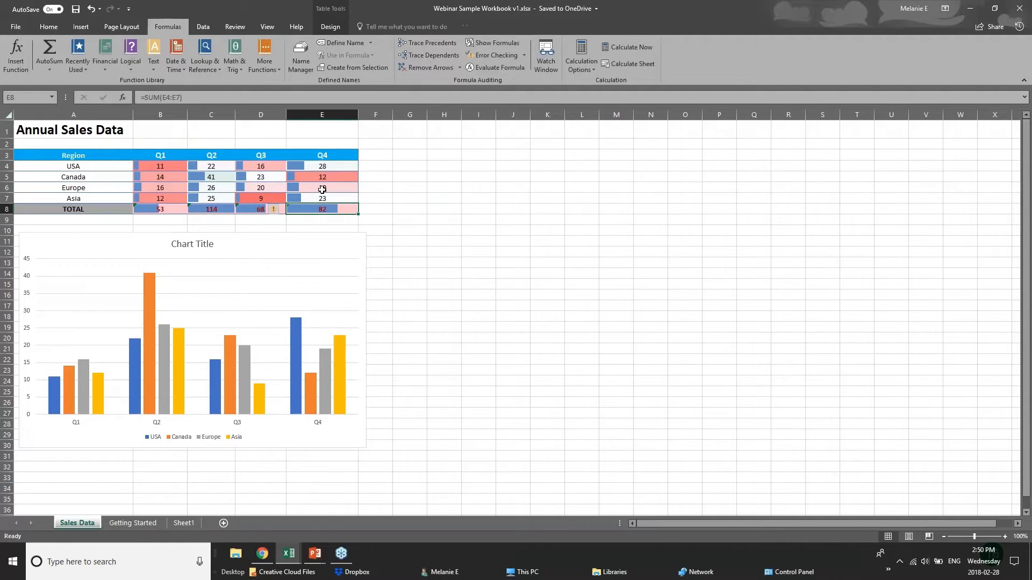
{"action": "left_click", "coordinate": [361, 203]}
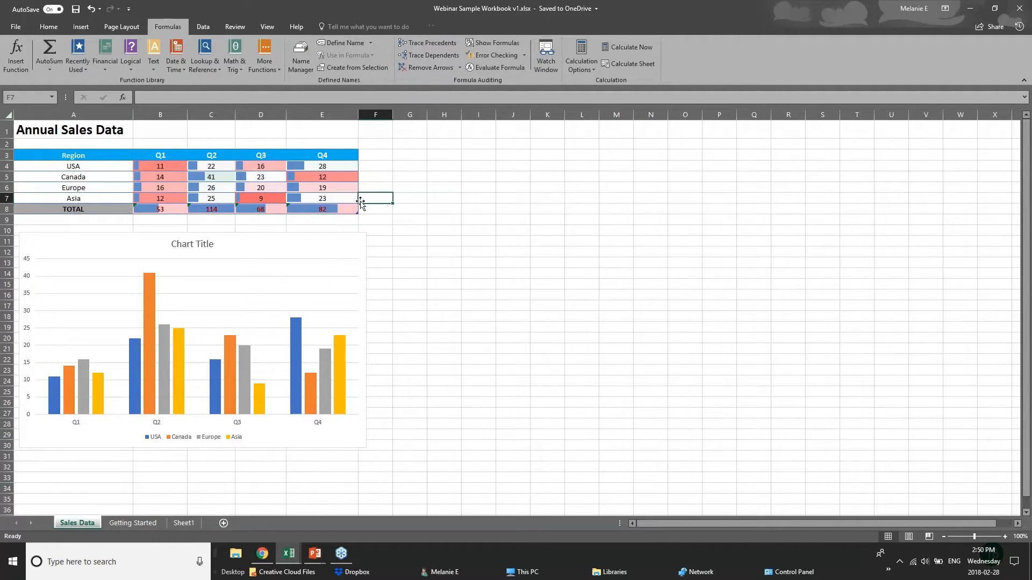
{"action": "left_click_drag", "start_coordinate": [54, 155], "coordinate": [328, 209]}
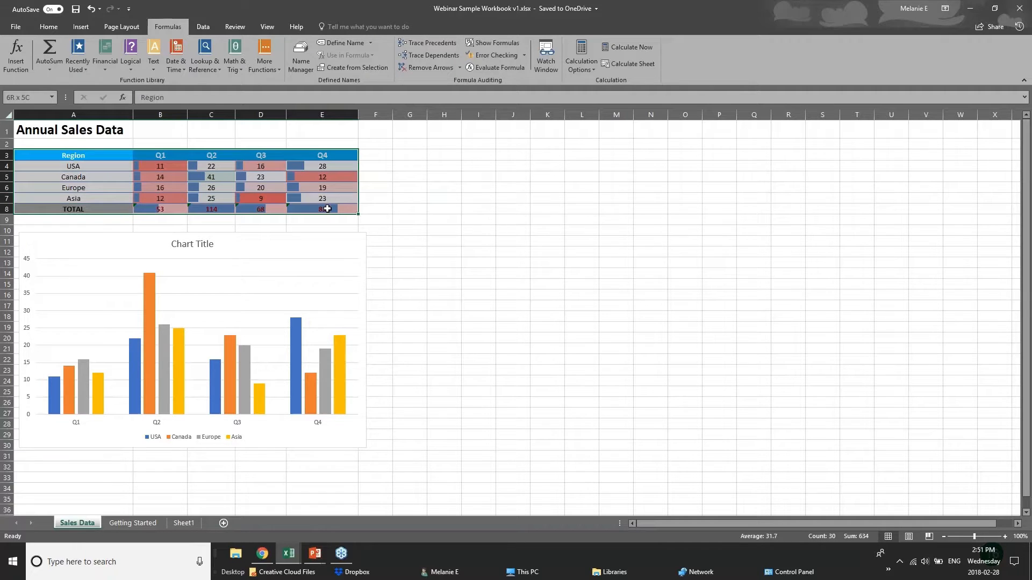
{"action": "left_click", "coordinate": [366, 222]}
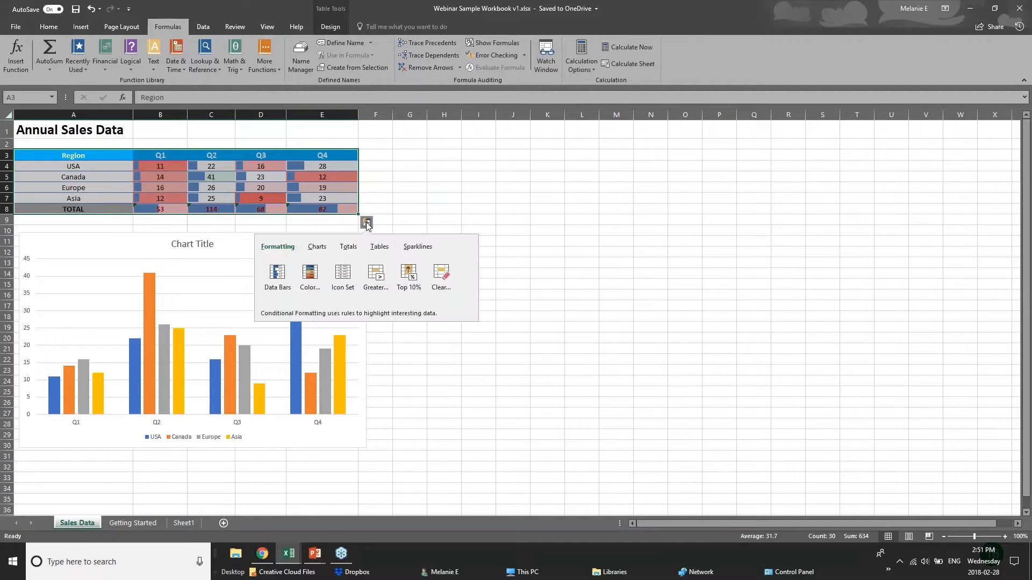
Preview the suggested charts for the table, then select the sales range A3:D8
{"action": "left_click", "coordinate": [317, 248]}
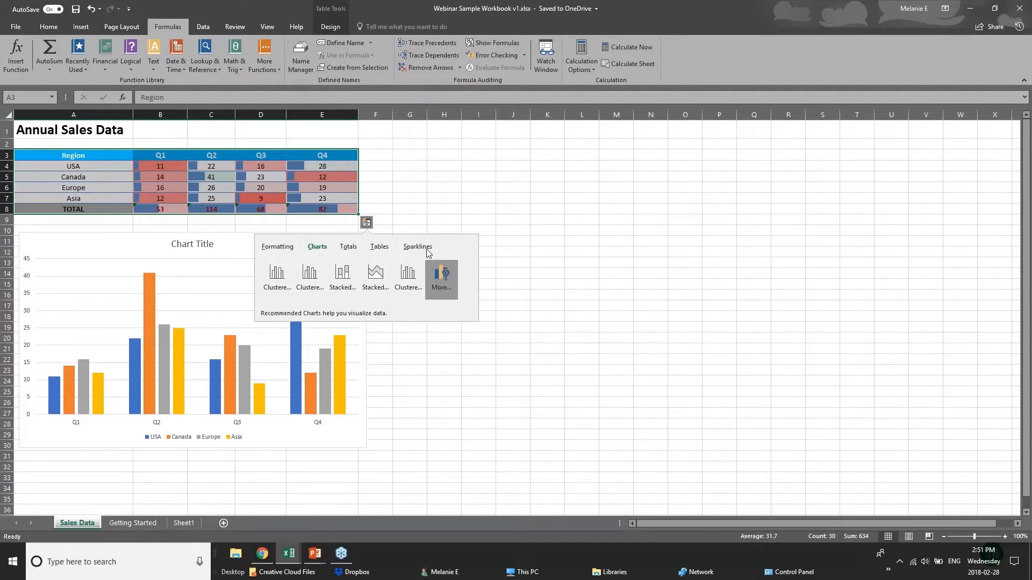
{"action": "left_click", "coordinate": [261, 156]}
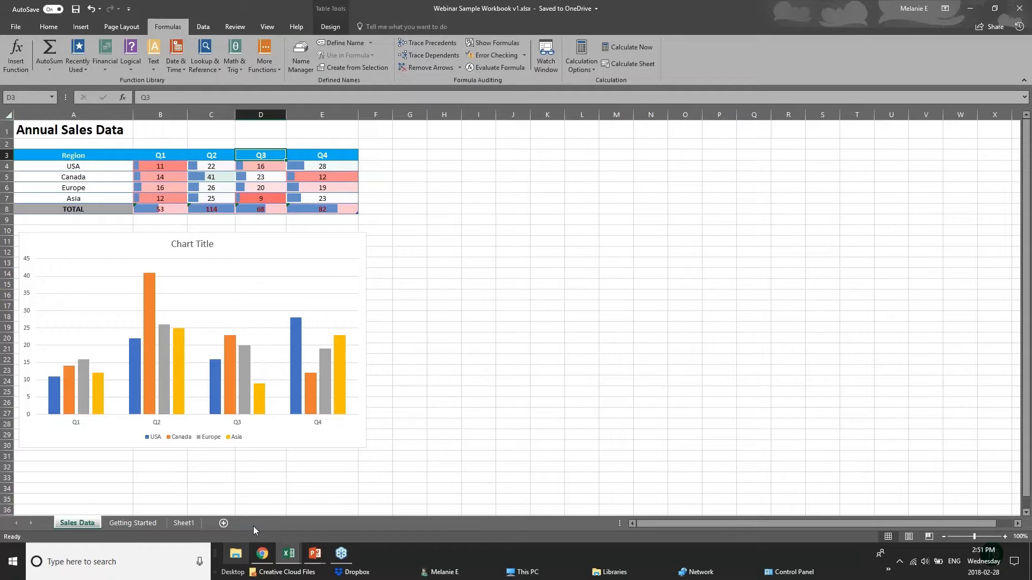
{"action": "left_click_drag", "start_coordinate": [75, 157], "coordinate": [259, 209]}
Return to the PowerPoint slide show on the NEW CHARTS slide
{"action": "left_click", "coordinate": [379, 209]}
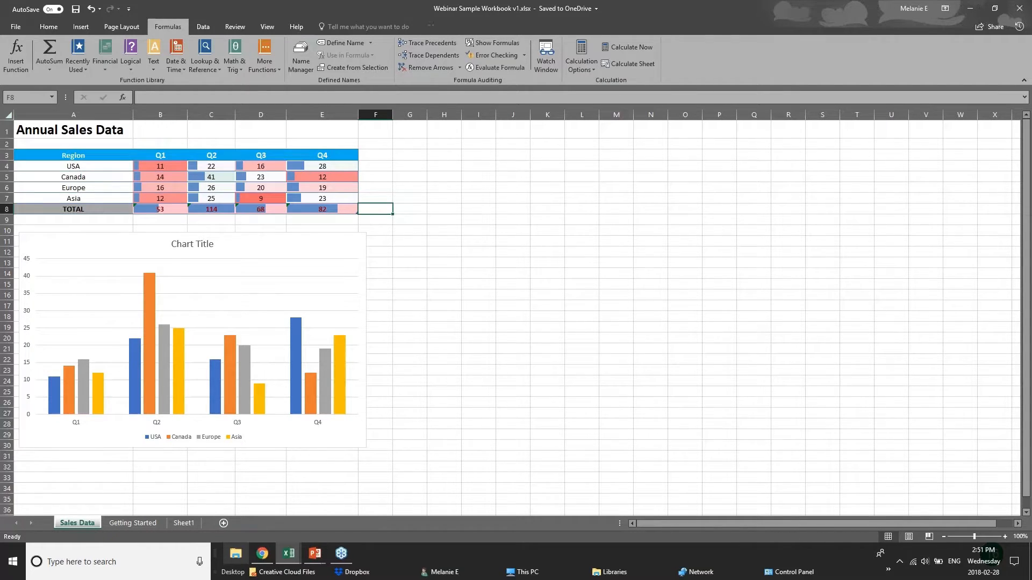
{"action": "left_click", "coordinate": [315, 554]}
{"action": "left_click", "coordinate": [373, 509]}
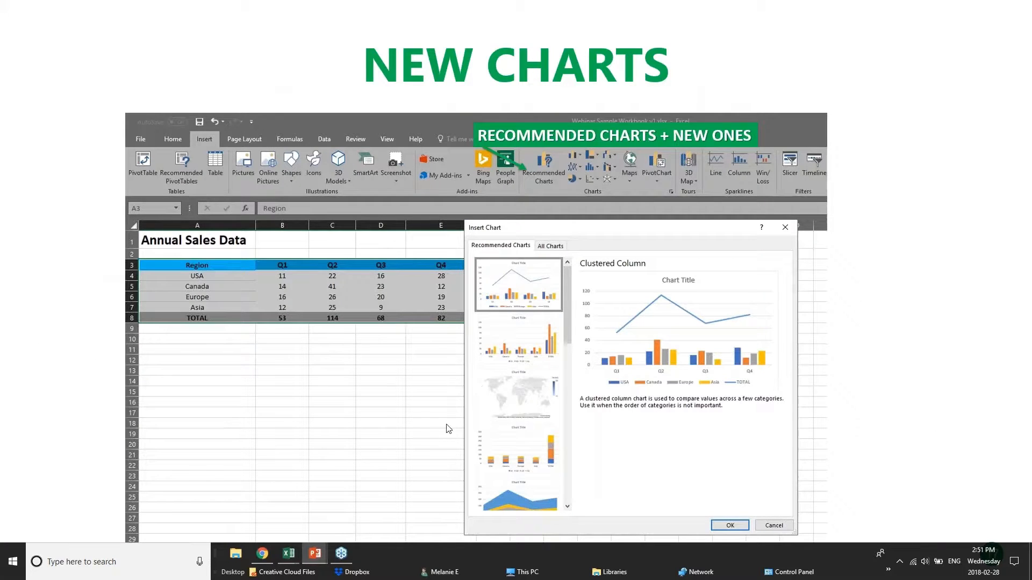
Switch to the Examples workbook and select the furniture sales figures E3:I8
{"action": "left_click", "coordinate": [288, 554]}
{"action": "left_click", "coordinate": [315, 514]}
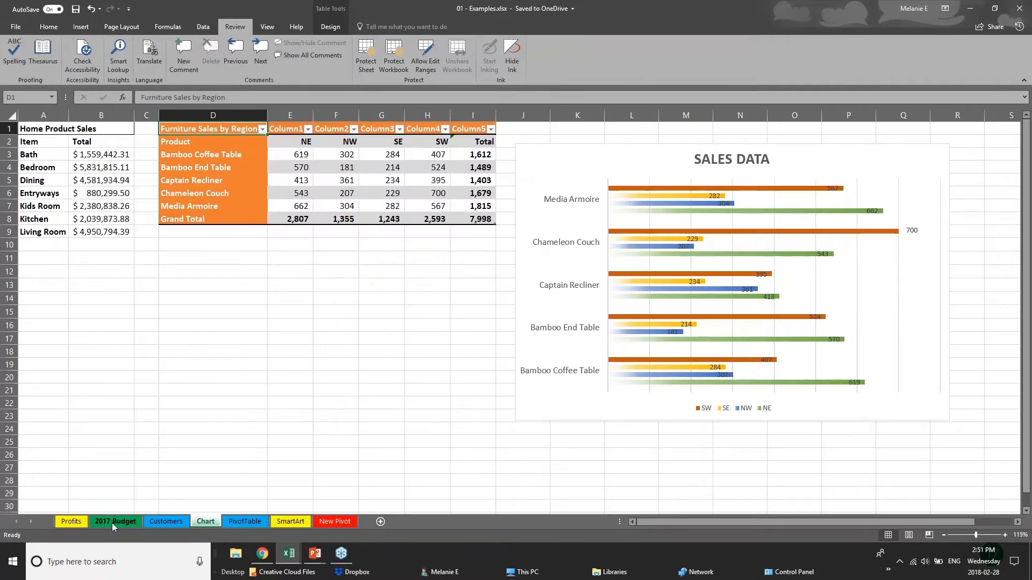
{"action": "left_click_drag", "start_coordinate": [424, 285], "coordinate": [425, 273]}
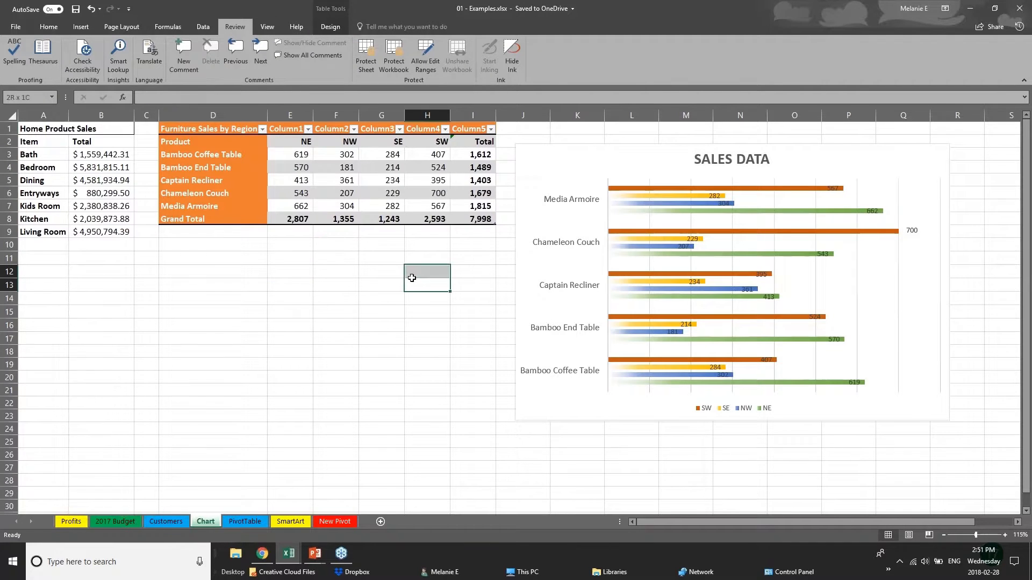
{"action": "left_click", "coordinate": [80, 27]}
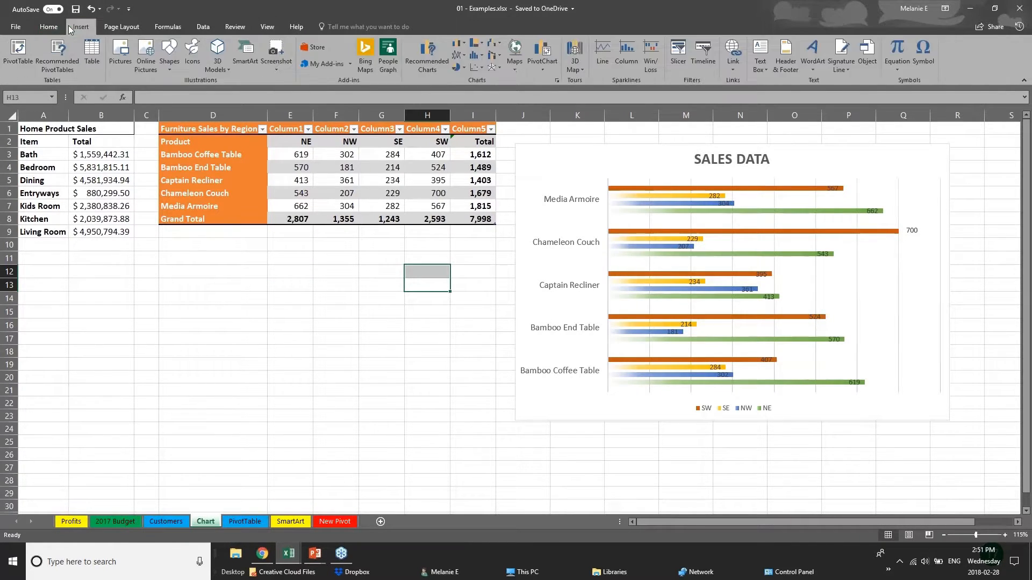
{"action": "left_click", "coordinate": [80, 170]}
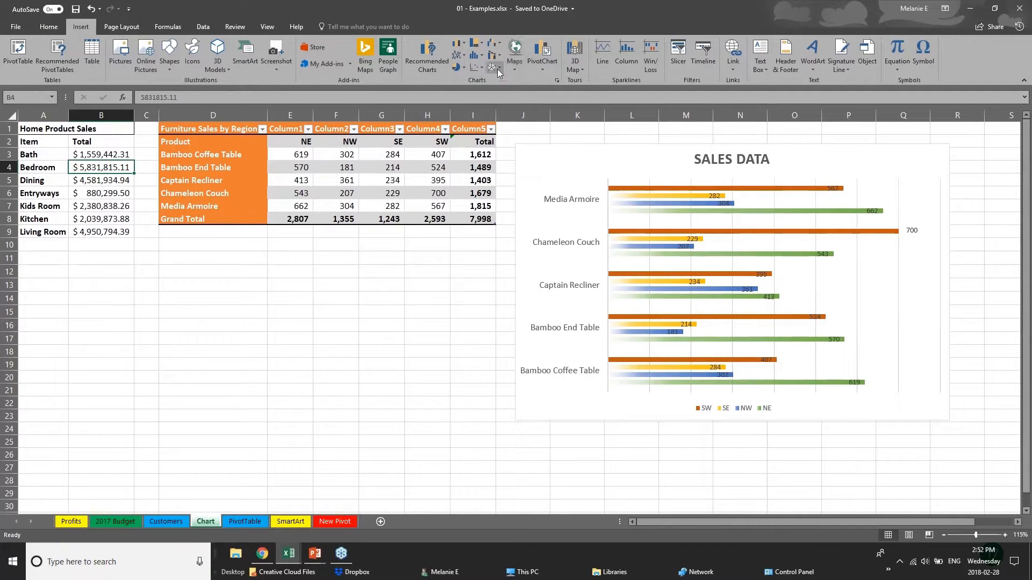
{"action": "left_click", "coordinate": [482, 44]}
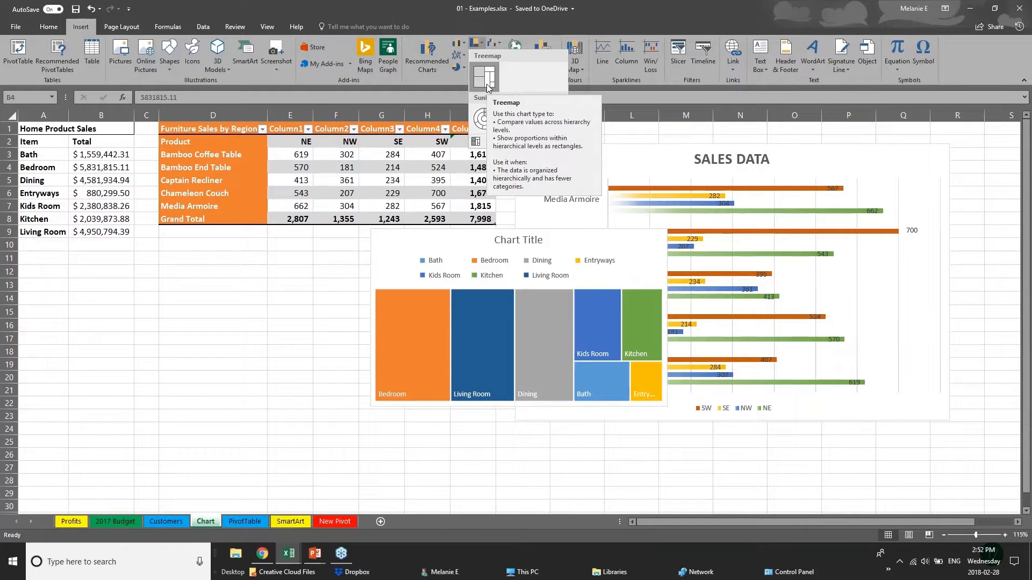
{"action": "left_click", "coordinate": [231, 132]}
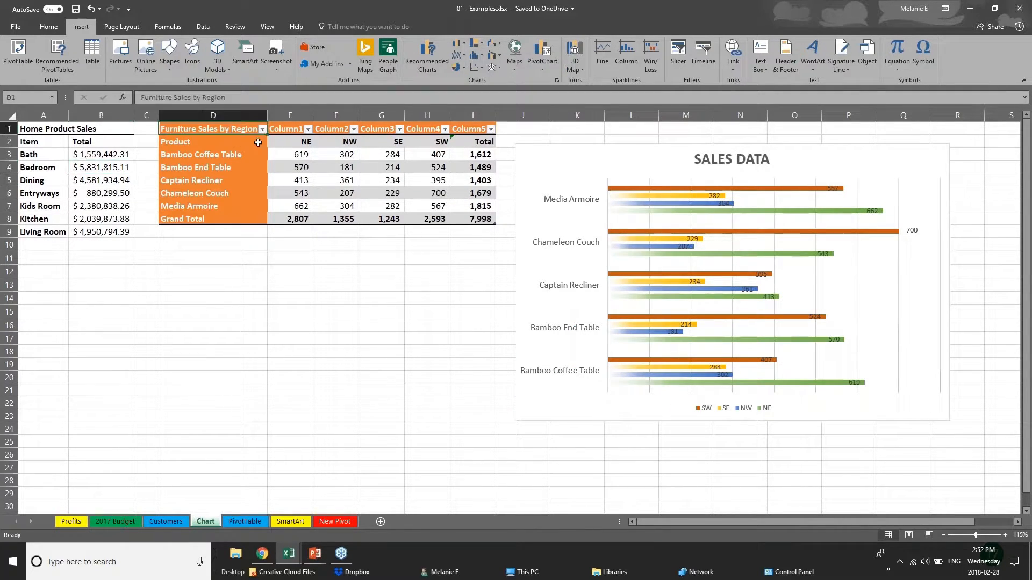
{"action": "left_click_drag", "start_coordinate": [258, 143], "coordinate": [347, 168]}
{"action": "left_click", "coordinate": [296, 217]}
{"action": "left_click", "coordinate": [292, 154]}
{"action": "left_click_drag", "start_coordinate": [284, 156], "coordinate": [487, 219]}
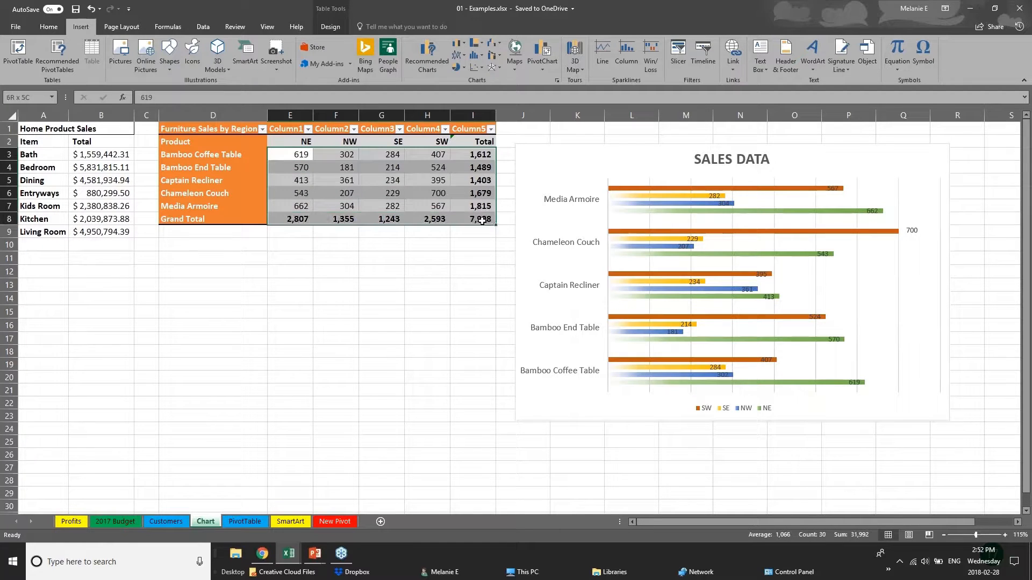
Insert a Treemap chart of the selection and move it below the table near B11
{"action": "left_click", "coordinate": [482, 48]}
{"action": "left_click", "coordinate": [484, 75]}
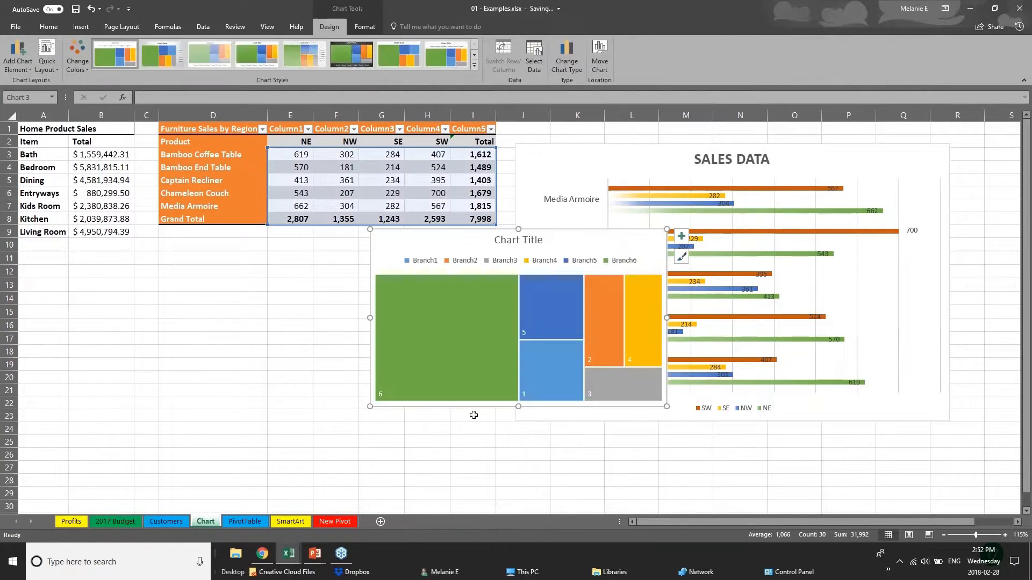
{"action": "left_click", "coordinate": [511, 416]}
{"action": "left_click", "coordinate": [438, 411]}
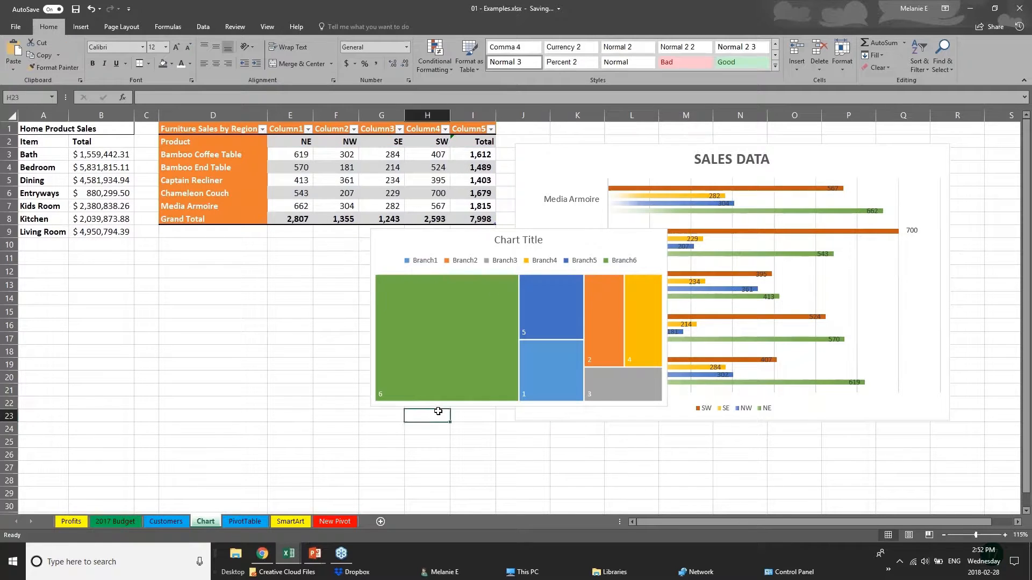
{"action": "left_click", "coordinate": [475, 239]}
{"action": "left_click_drag", "start_coordinate": [476, 239], "coordinate": [270, 275]}
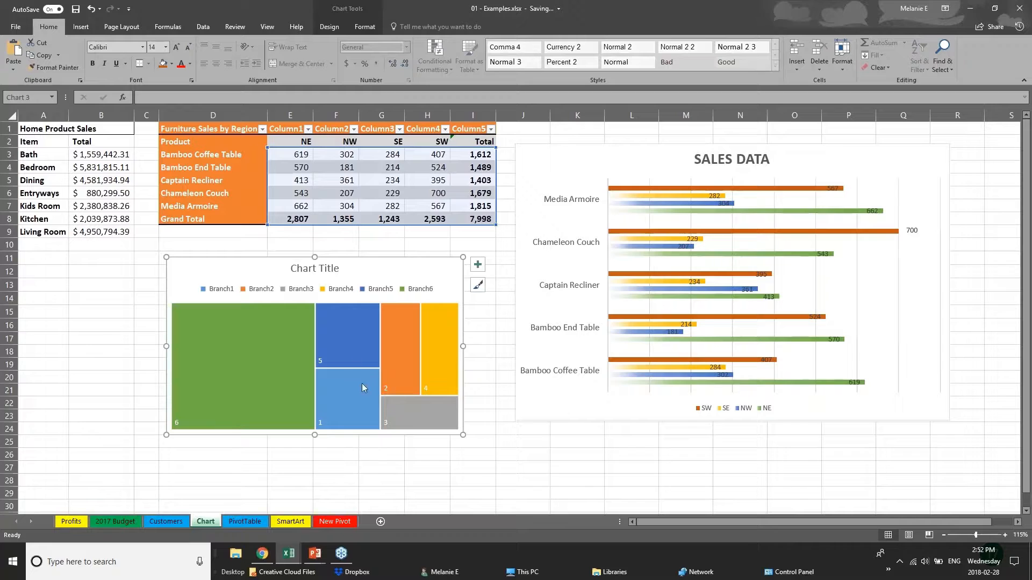
{"action": "left_click", "coordinate": [101, 364]}
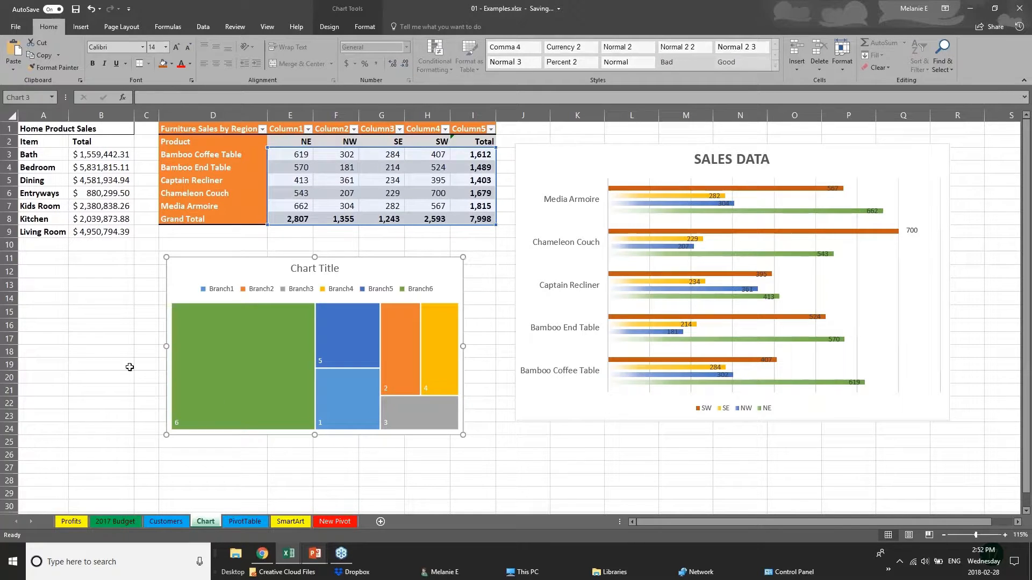
{"action": "left_click", "coordinate": [79, 27]}
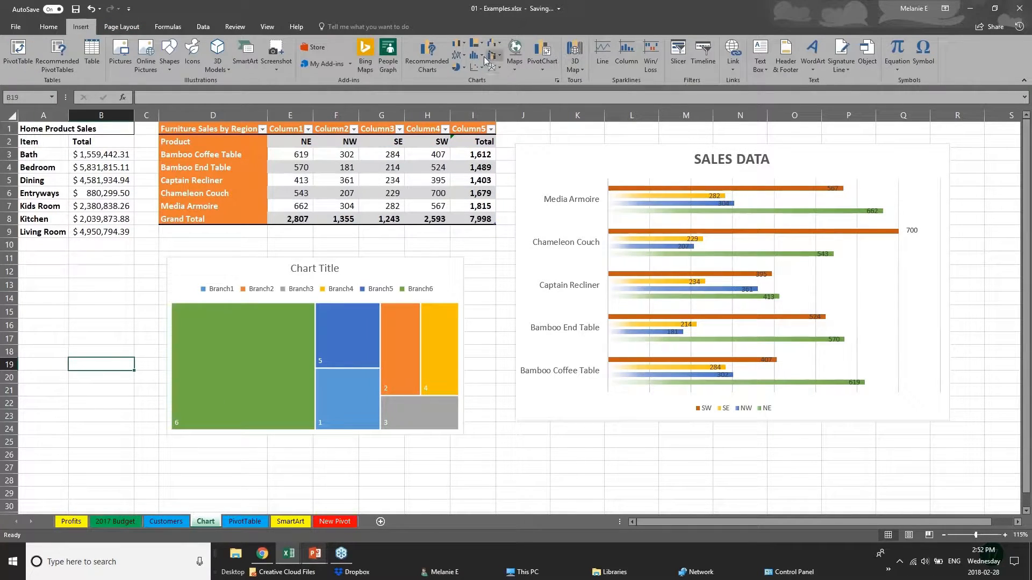
Dismiss the no-data warning and select the regional sales figures E3:I8
{"action": "left_click", "coordinate": [494, 72]}
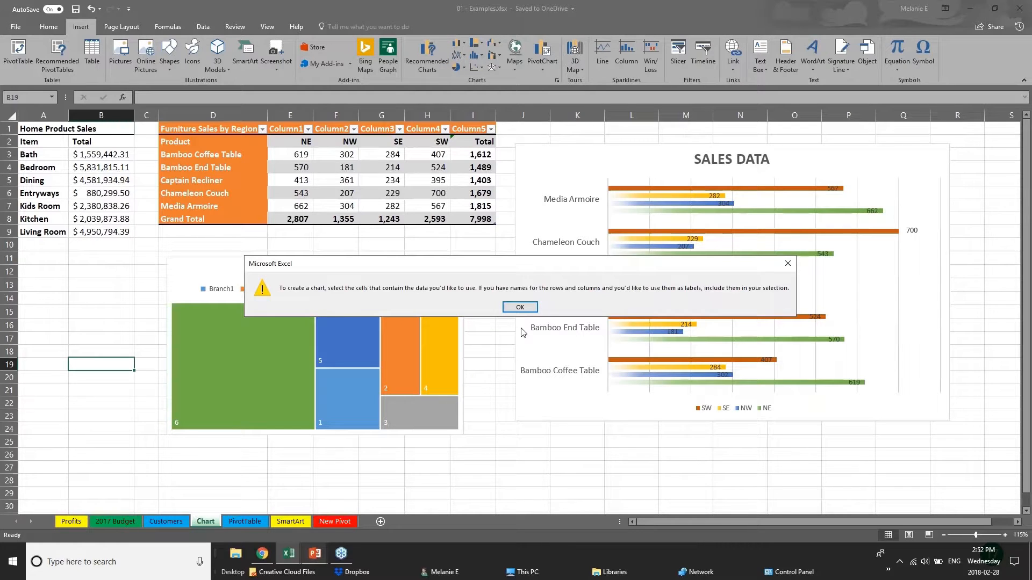
{"action": "left_click", "coordinate": [520, 308]}
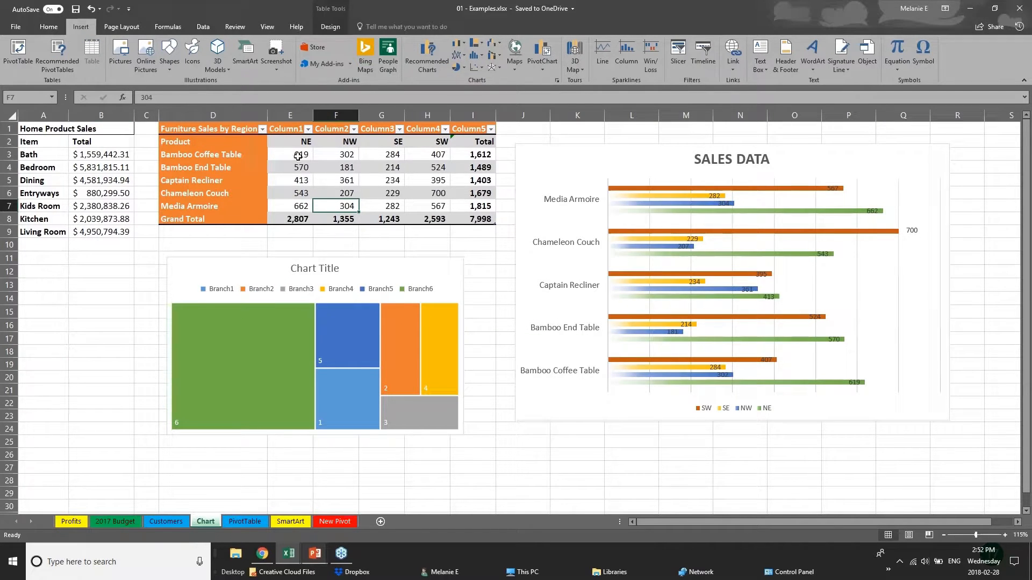
{"action": "left_click_drag", "start_coordinate": [296, 154], "coordinate": [504, 226]}
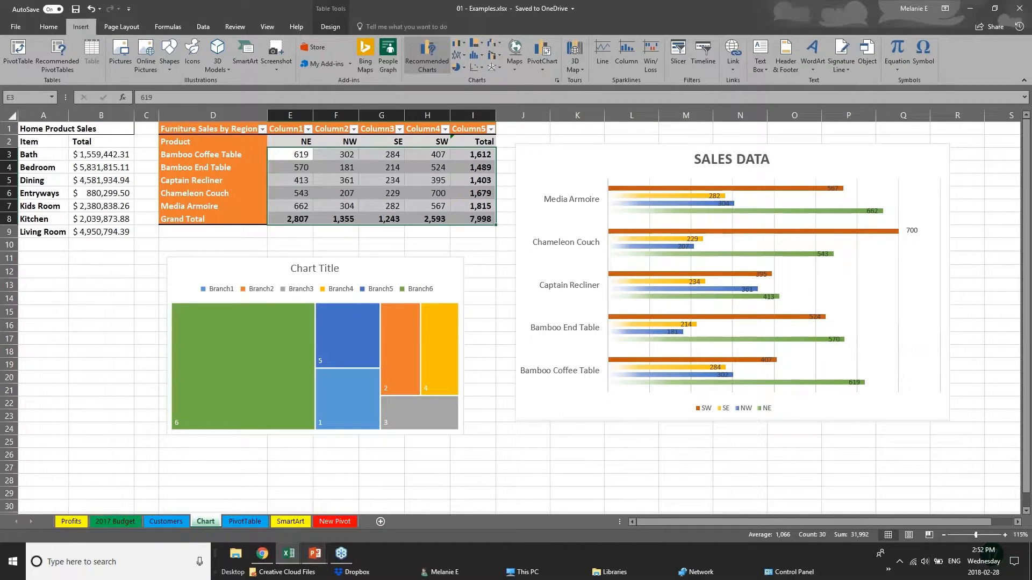
Browse All Charts, previewing Waterfall, Treemap and Box and Whisker types
{"action": "left_click", "coordinate": [427, 53]}
{"action": "left_click", "coordinate": [437, 136]}
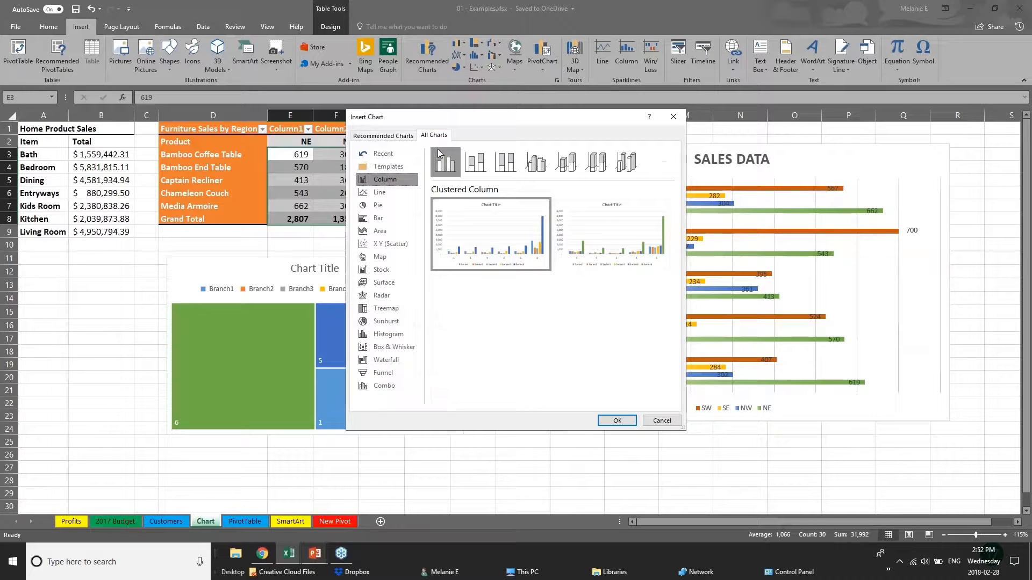
{"action": "left_click", "coordinate": [387, 360]}
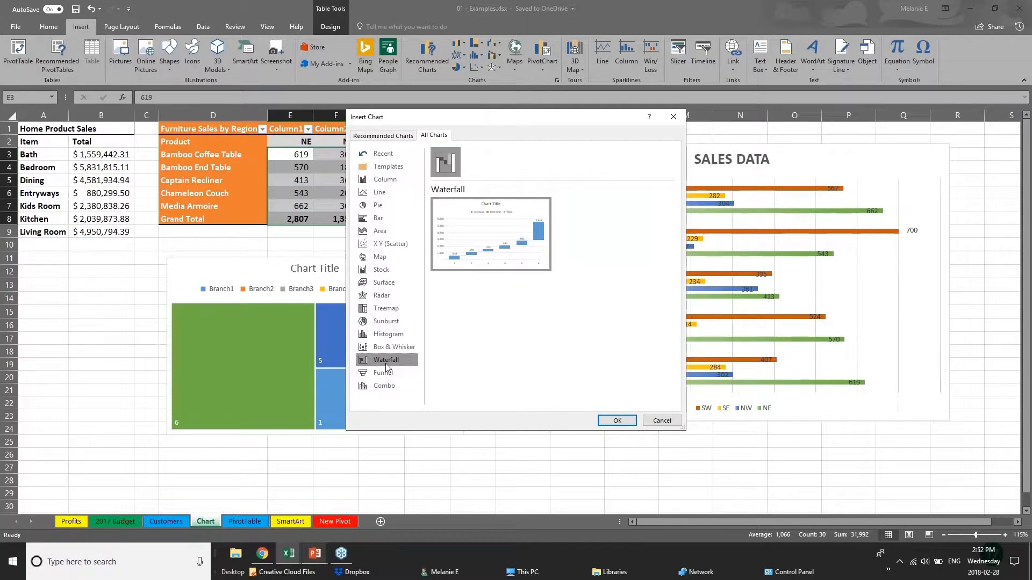
{"action": "left_click", "coordinate": [381, 309]}
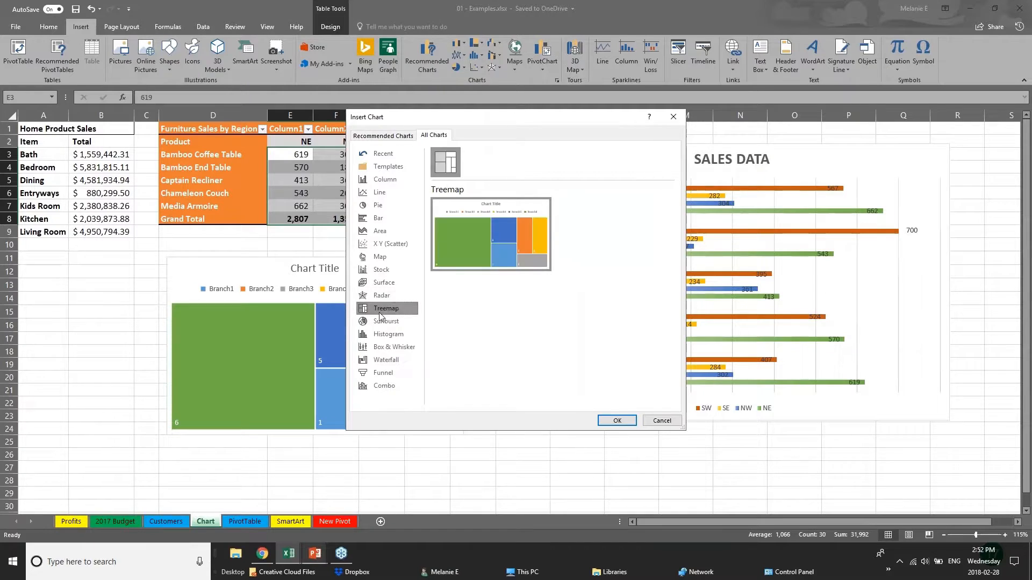
{"action": "left_click", "coordinate": [403, 349]}
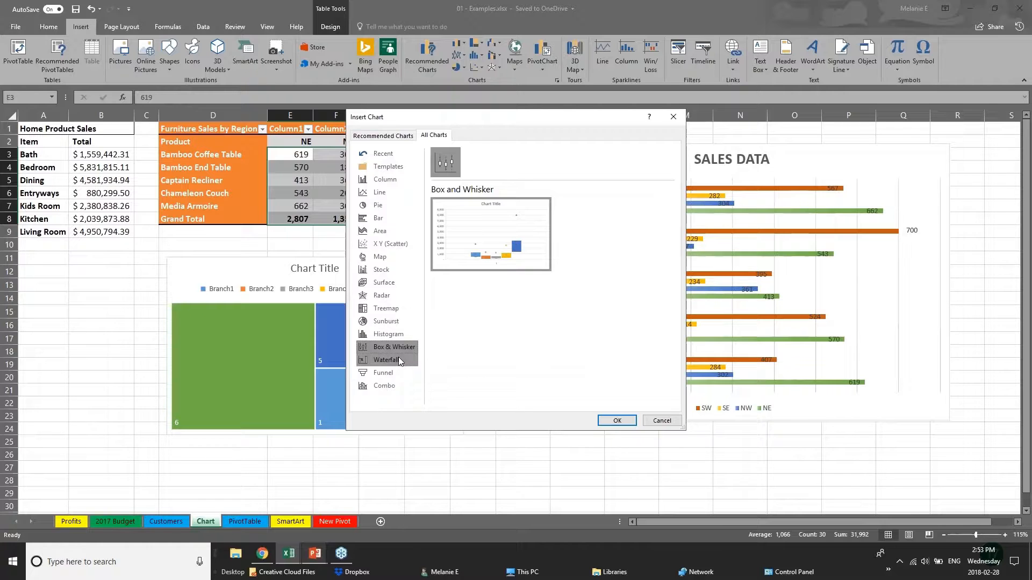
Preview Sunburst and the recommended Line chart, then cancel the Insert Chart dialog
{"action": "left_click", "coordinate": [400, 321]}
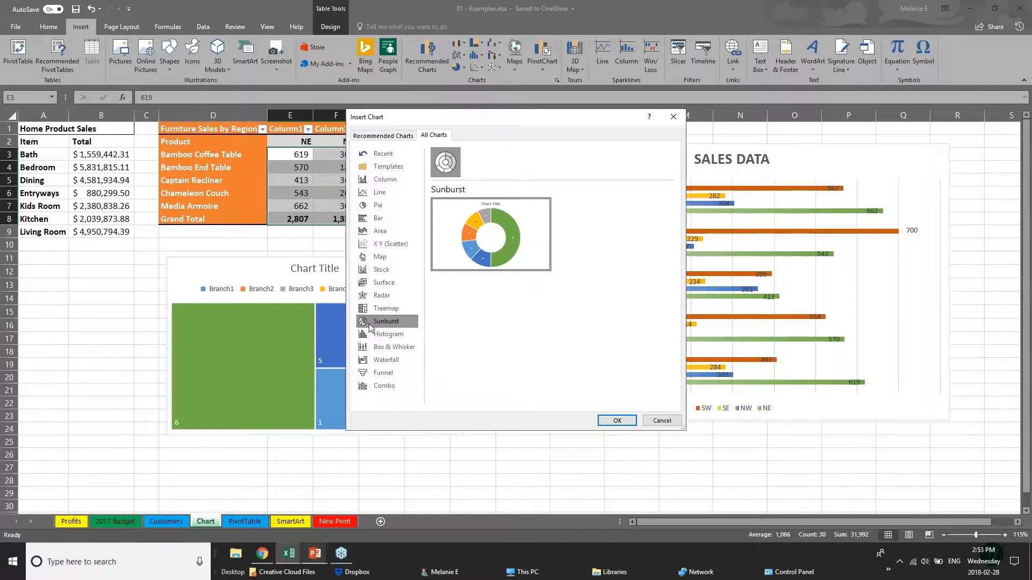
{"action": "left_click", "coordinate": [376, 135]}
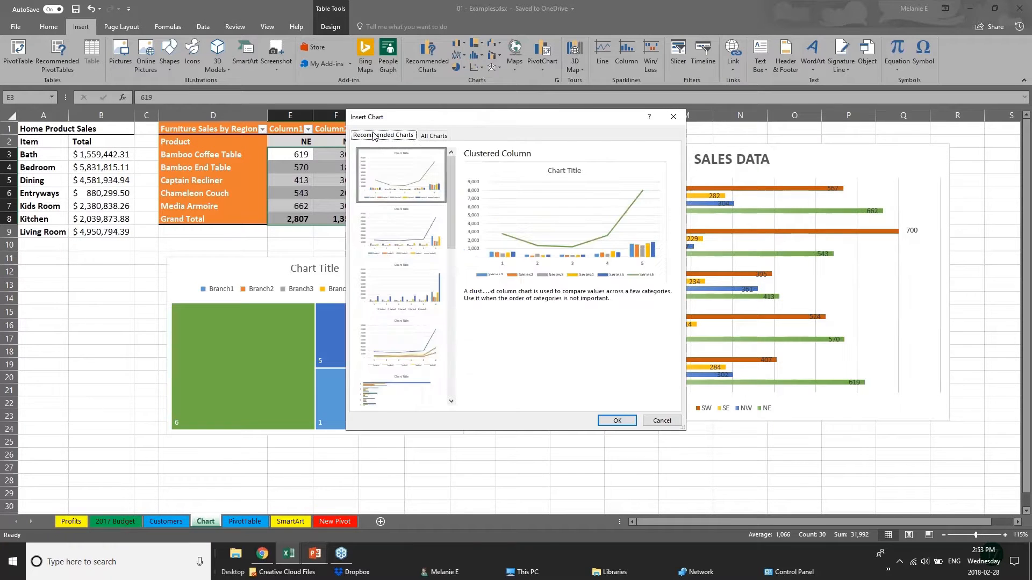
{"action": "left_click", "coordinate": [404, 229]}
{"action": "left_click", "coordinate": [404, 342]}
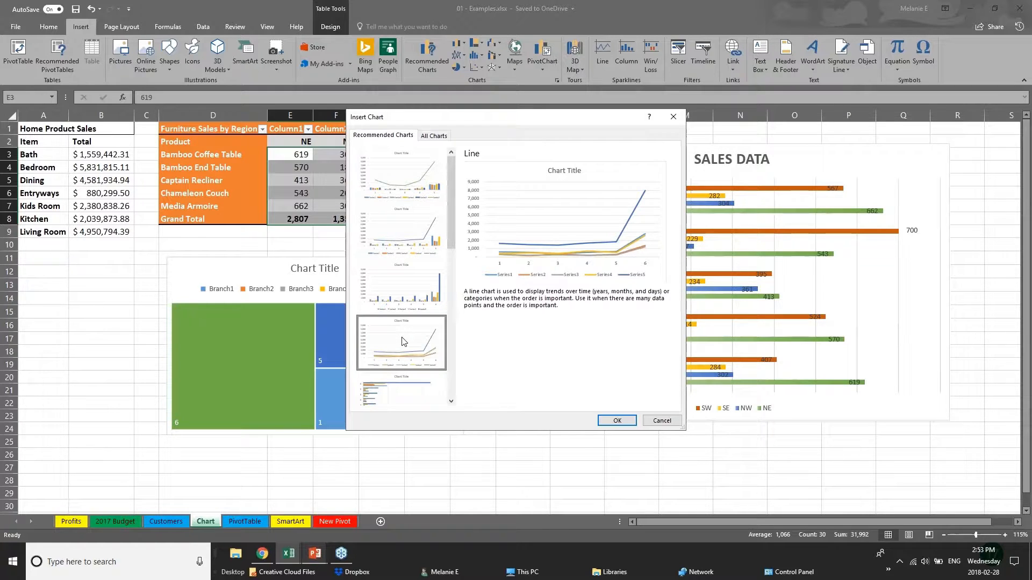
{"action": "left_click", "coordinate": [656, 422]}
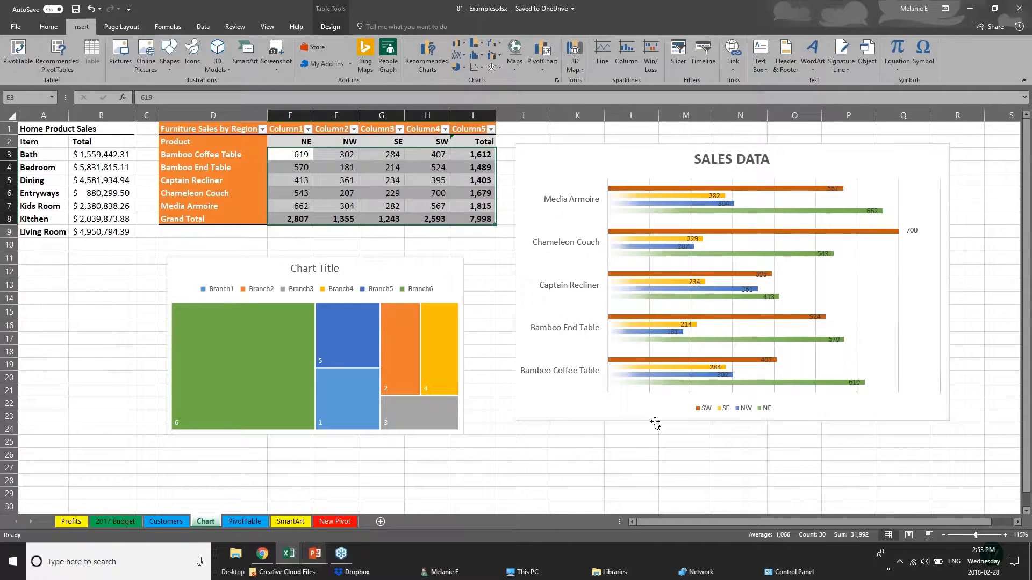
Switch back to the slide show and advance to the 3D POWER MAPS slide
{"action": "left_click", "coordinate": [315, 559]}
{"action": "left_click", "coordinate": [375, 502]}
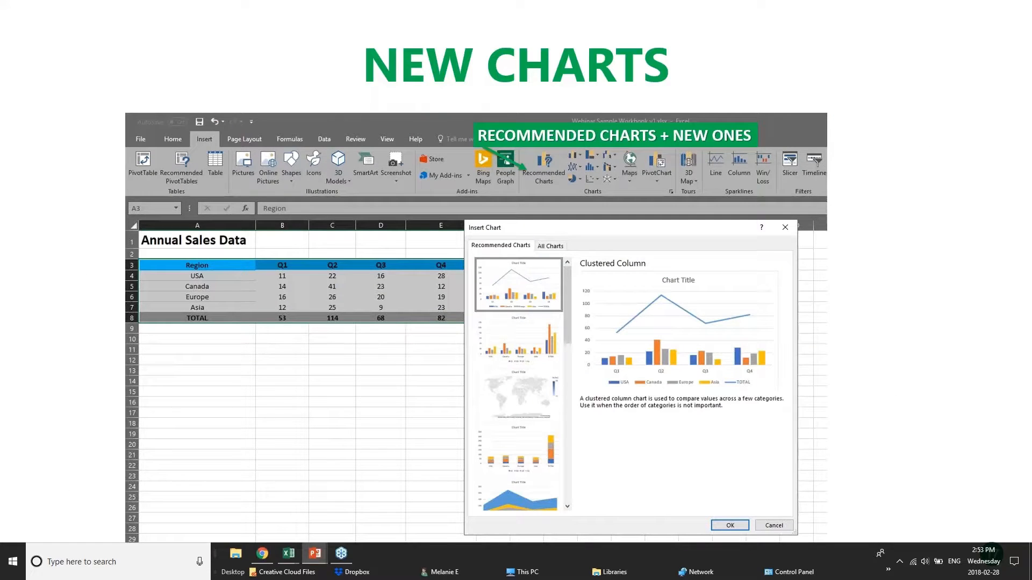
{"action": "left_click", "coordinate": [475, 357]}
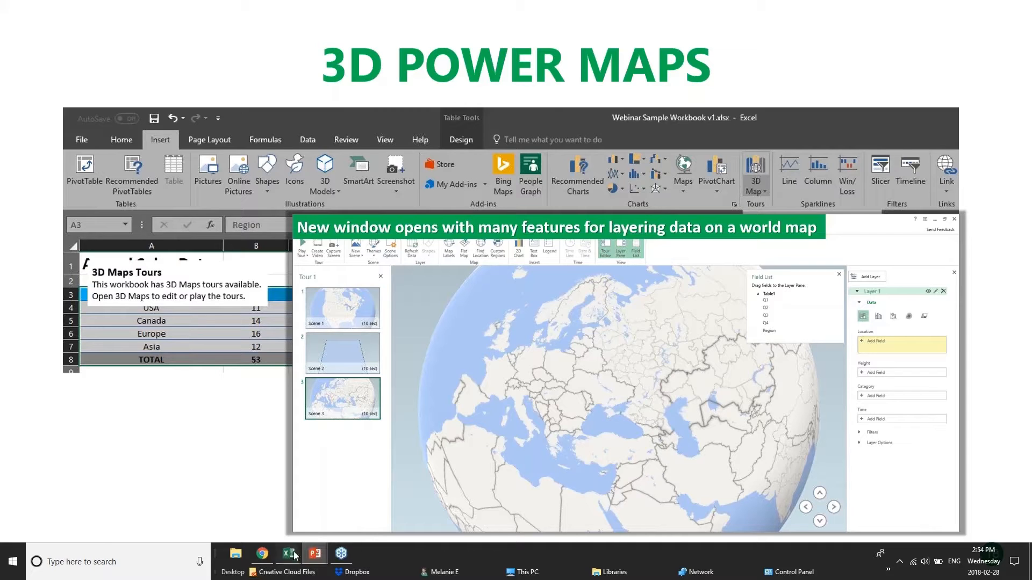
Switch from PowerPoint to the 01 - Examples.xlsx workbook in Excel
{"action": "mouse_move", "coordinate": [289, 554]}
{"action": "left_click", "coordinate": [170, 518]}
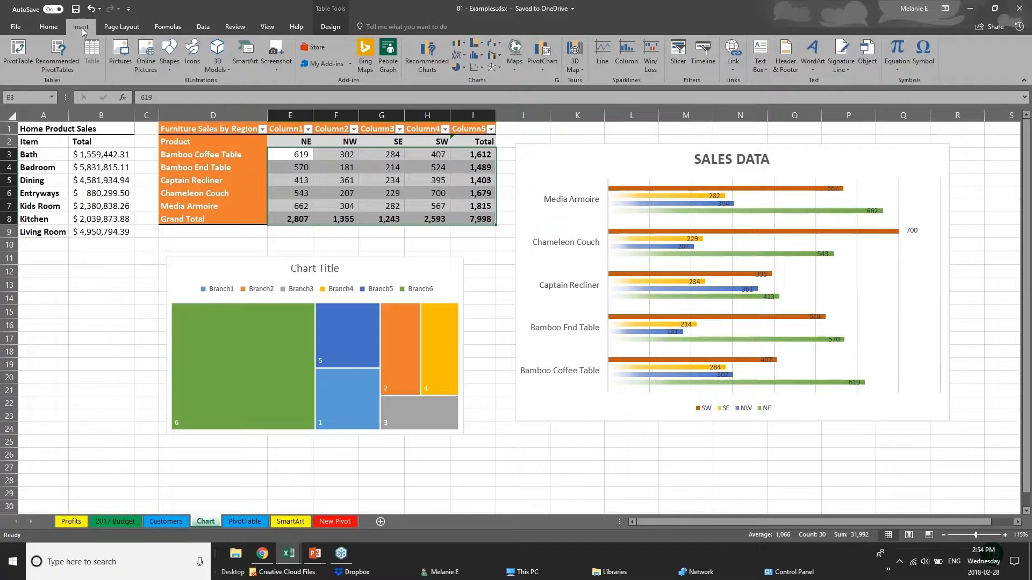
Glance at the 3D Map options, then switch to the pivotTables.xlsx workbook
{"action": "left_click", "coordinate": [583, 73]}
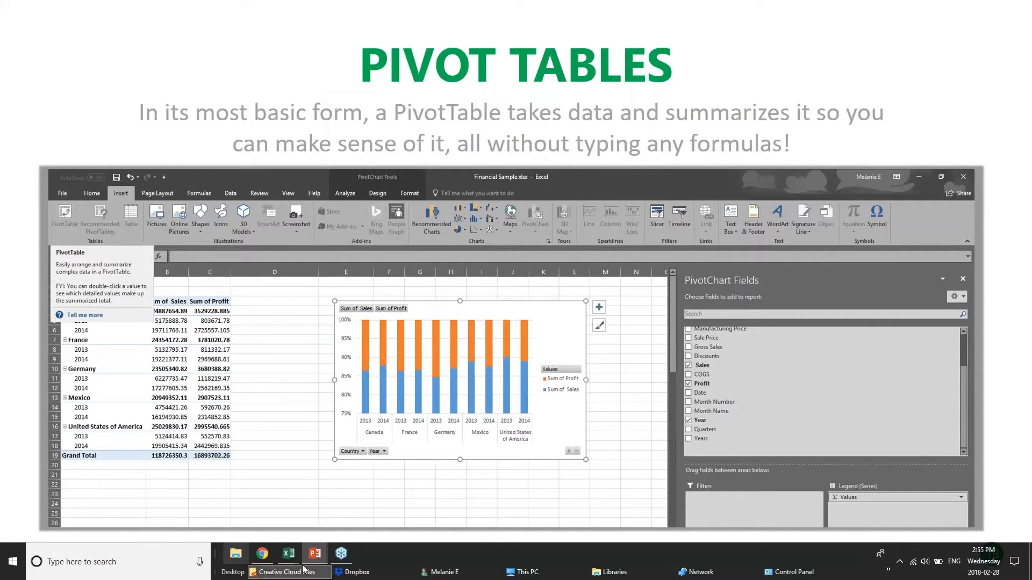
{"action": "mouse_move", "coordinate": [284, 559]}
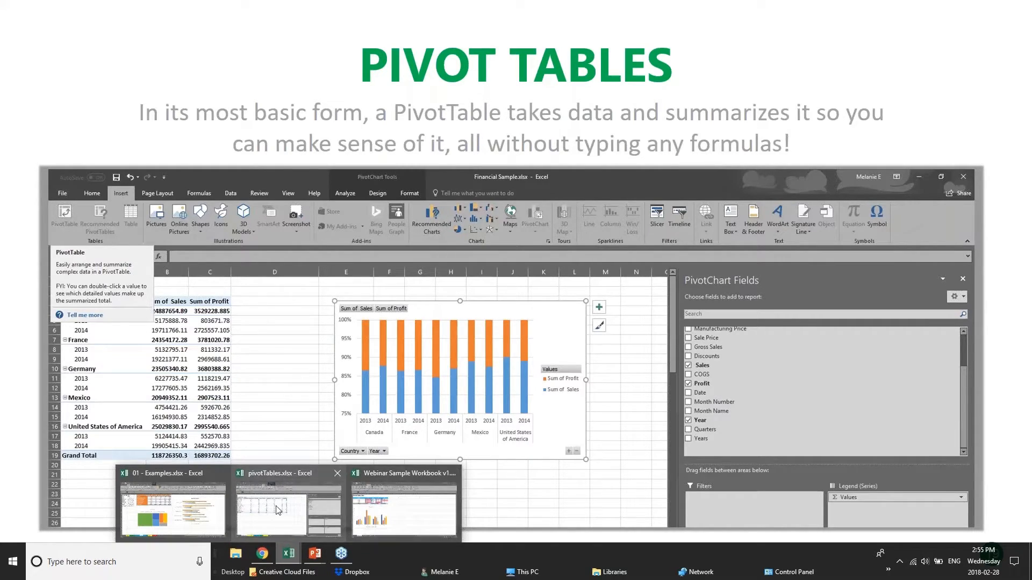
{"action": "left_click", "coordinate": [307, 508]}
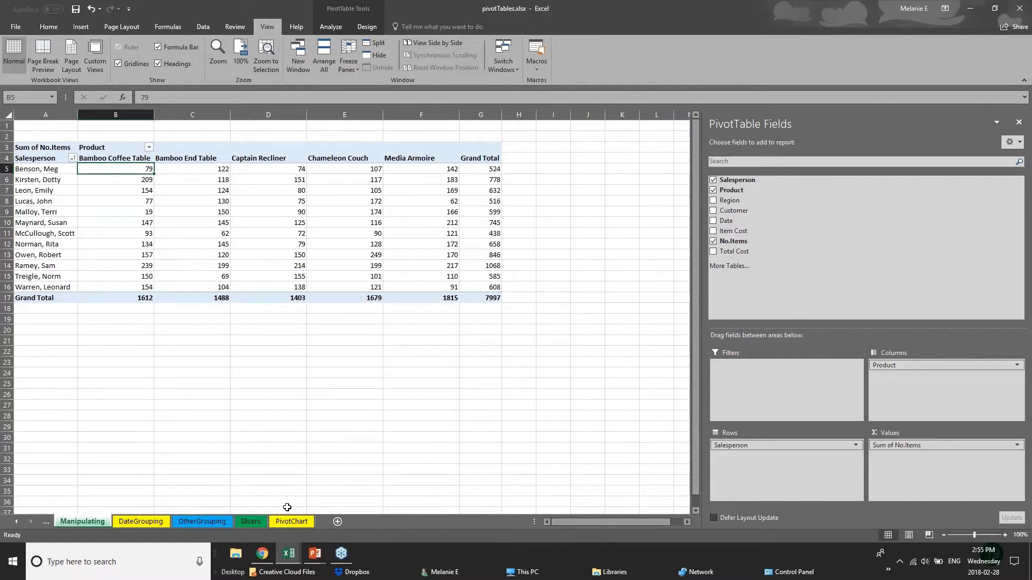
Look through the DateGrouping, OtherGrouping and Slicers sheets and hide the PivotTable Fields pane
{"action": "left_click", "coordinate": [159, 525]}
{"action": "left_click", "coordinate": [217, 521]}
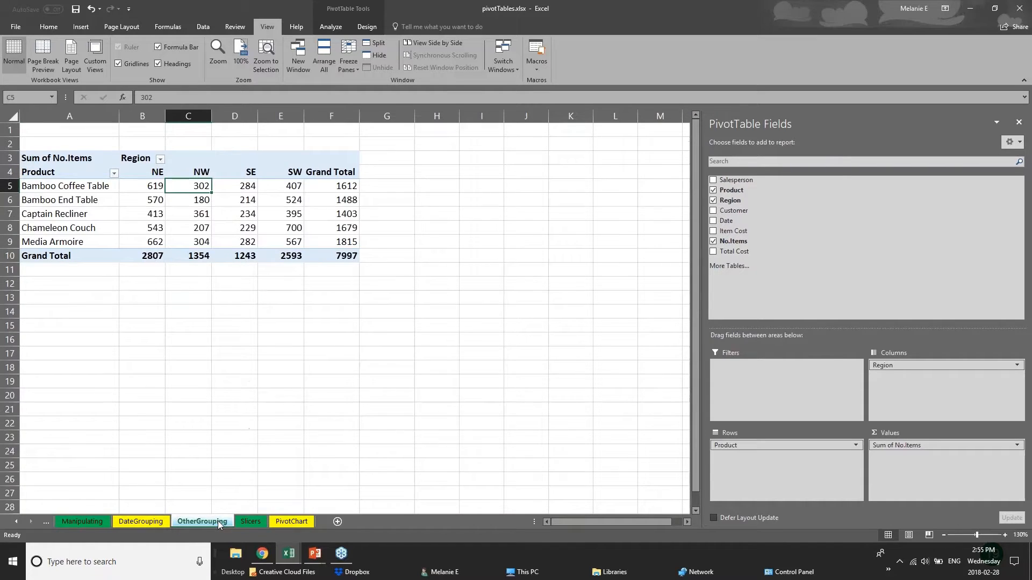
{"action": "left_click", "coordinate": [257, 521]}
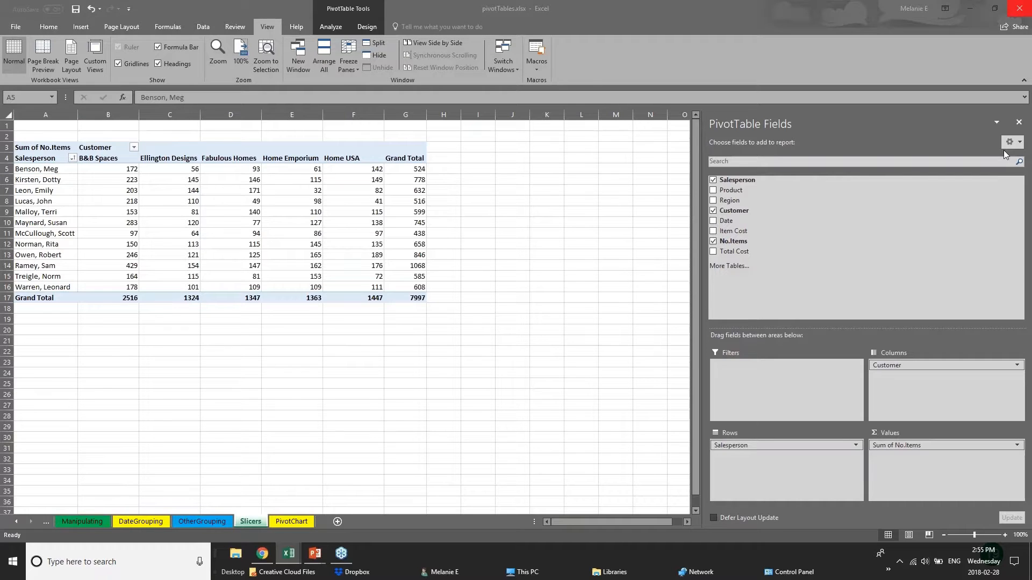
{"action": "left_click", "coordinate": [1021, 123]}
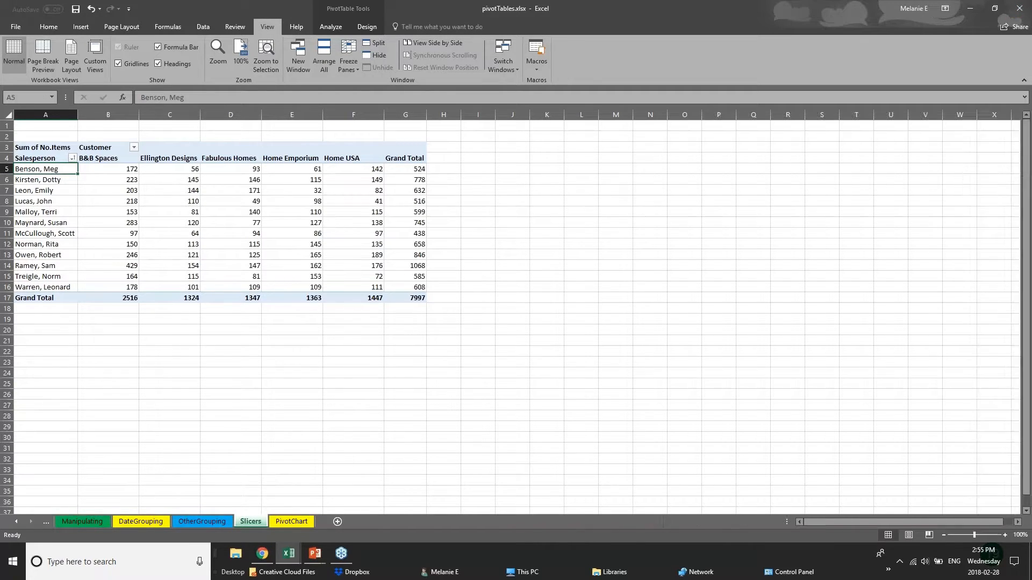
{"action": "left_click", "coordinate": [320, 273]}
{"action": "left_click", "coordinate": [112, 288]}
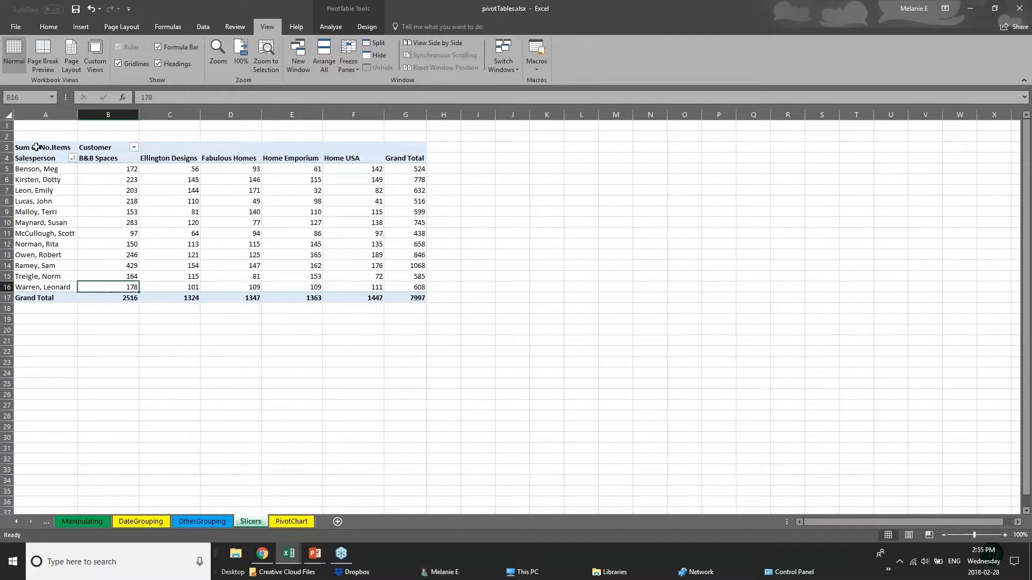
{"action": "left_click", "coordinate": [39, 141]}
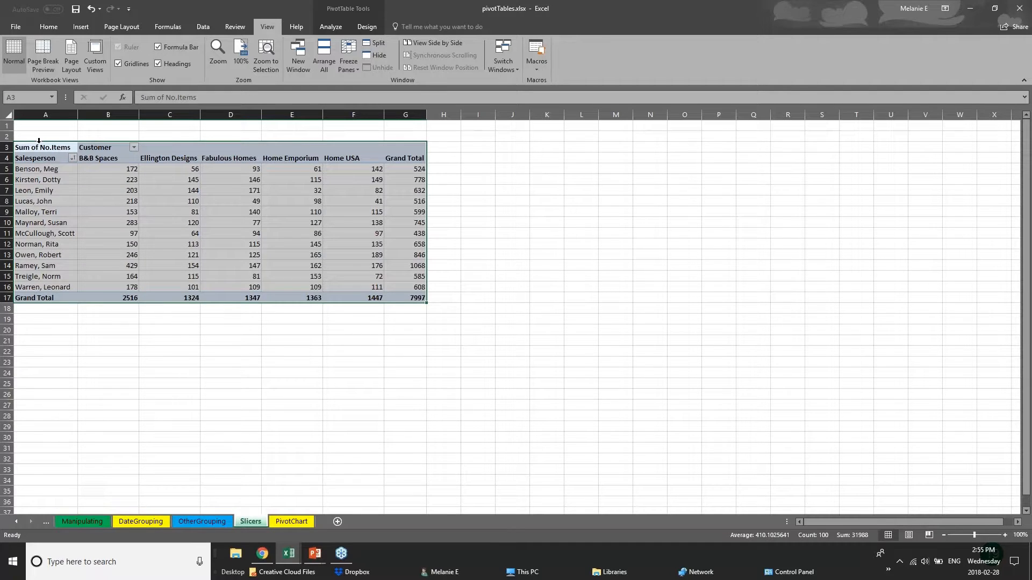
Show the PowerPoint PIVOT TABLES slide, then return to the pivotTables workbook
{"action": "left_click", "coordinate": [316, 554]}
{"action": "left_click", "coordinate": [344, 516]}
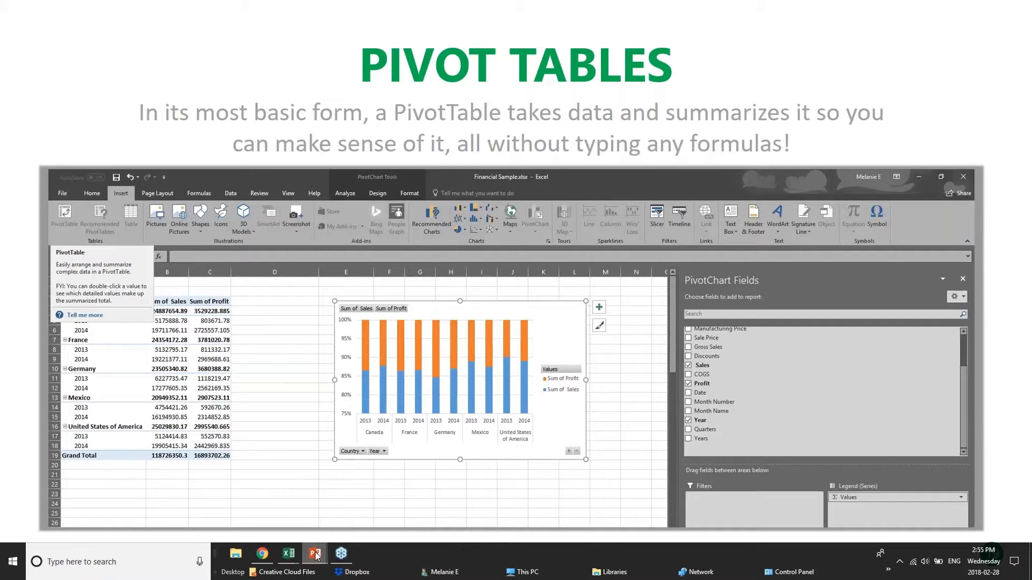
{"action": "mouse_move", "coordinate": [288, 554]}
{"action": "left_click", "coordinate": [307, 515]}
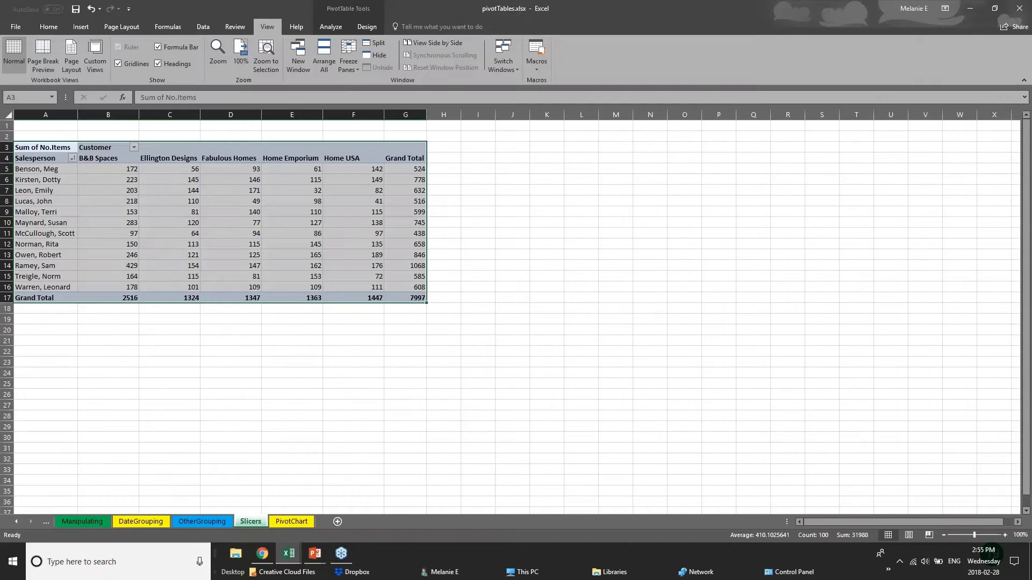
Highlight a salesperson's pivot row and the Ellington Designs column down to its total
{"action": "left_click", "coordinate": [27, 171]}
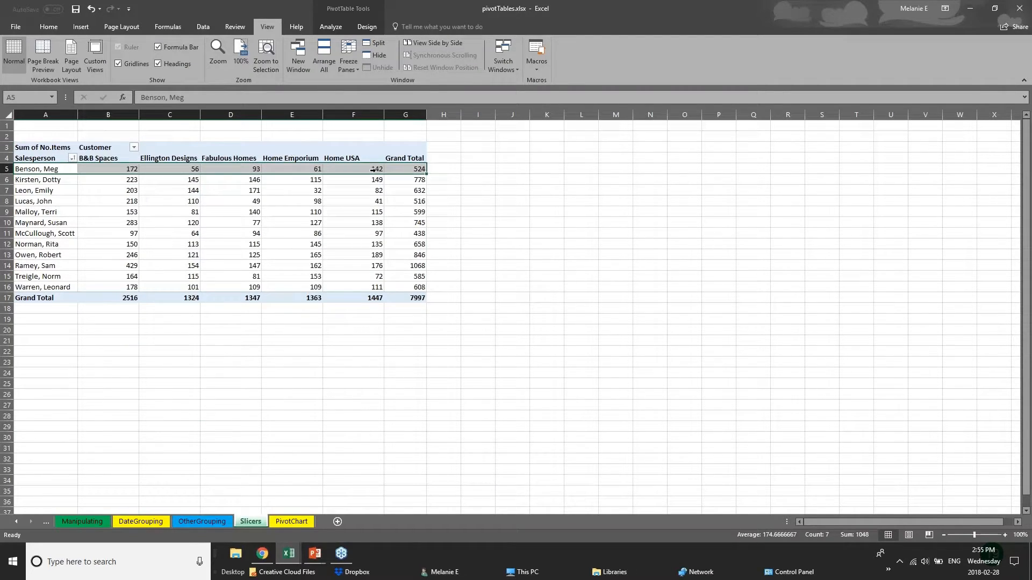
{"action": "left_click", "coordinate": [442, 170]}
{"action": "left_click_drag", "start_coordinate": [70, 190], "coordinate": [93, 200]}
{"action": "left_click", "coordinate": [166, 160]}
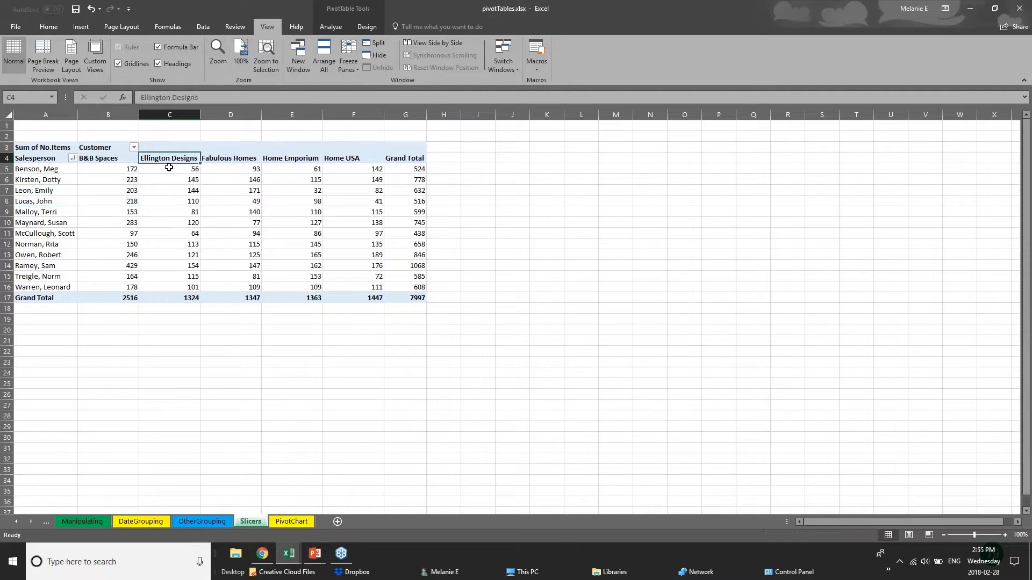
{"action": "left_click_drag", "start_coordinate": [168, 168], "coordinate": [173, 297]}
{"action": "left_click", "coordinate": [220, 330]}
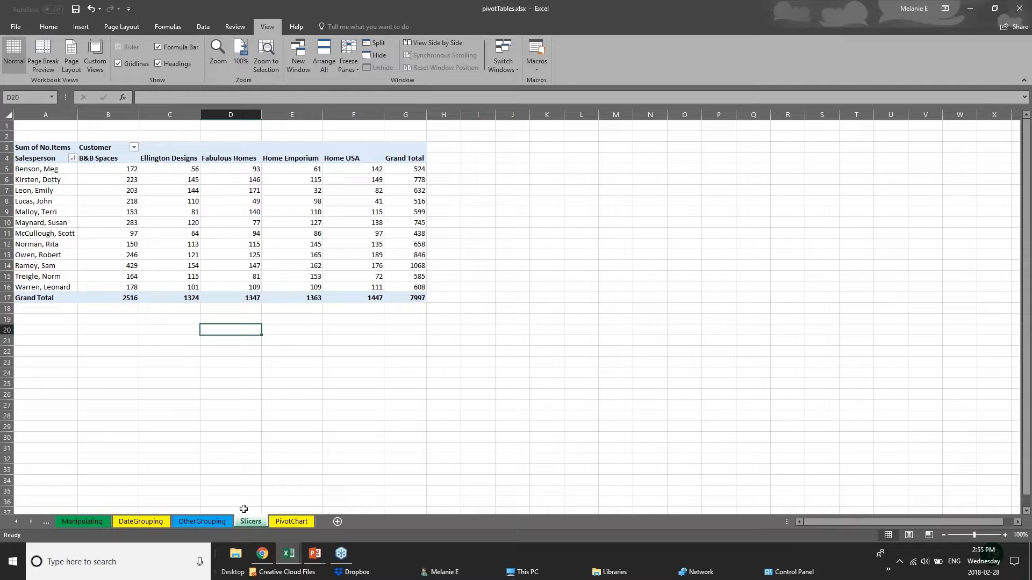
Move through the OtherGrouping and PivotChart sheets before returning to 01 - Examples
{"action": "left_click", "coordinate": [215, 521]}
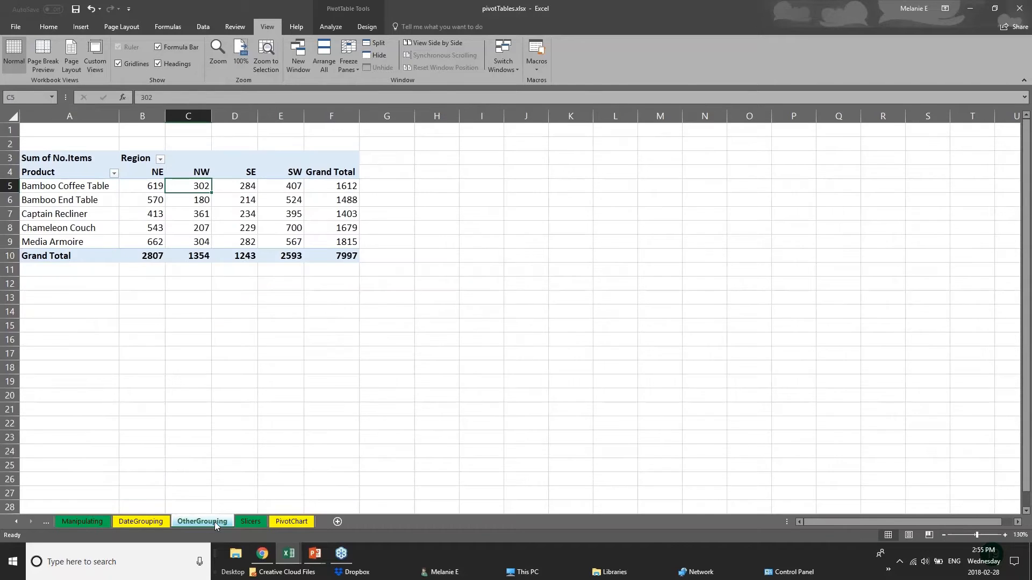
{"action": "left_click", "coordinate": [277, 521]}
{"action": "mouse_move", "coordinate": [289, 553]}
{"action": "left_click", "coordinate": [172, 516]}
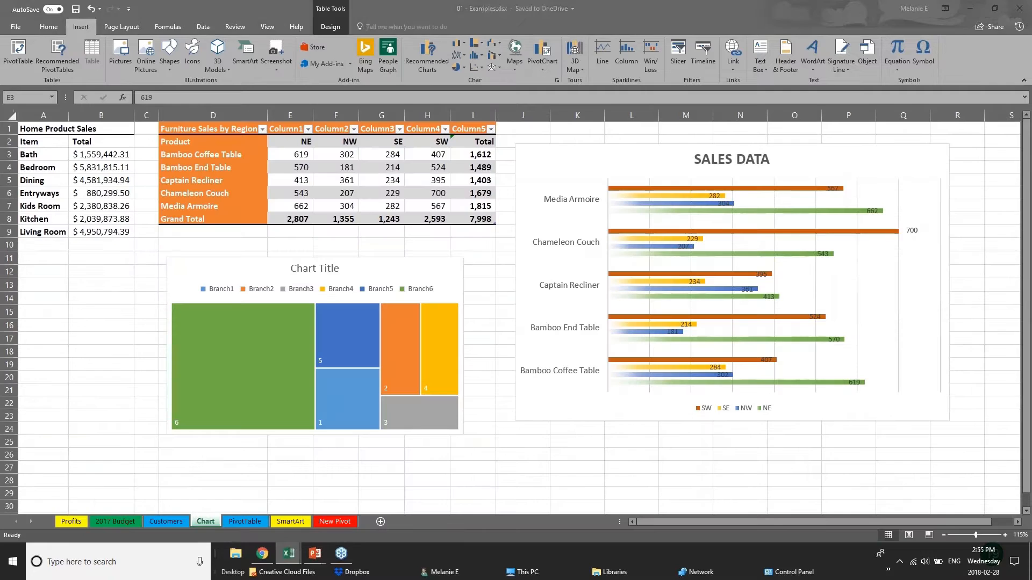
{"action": "left_click", "coordinate": [250, 522]}
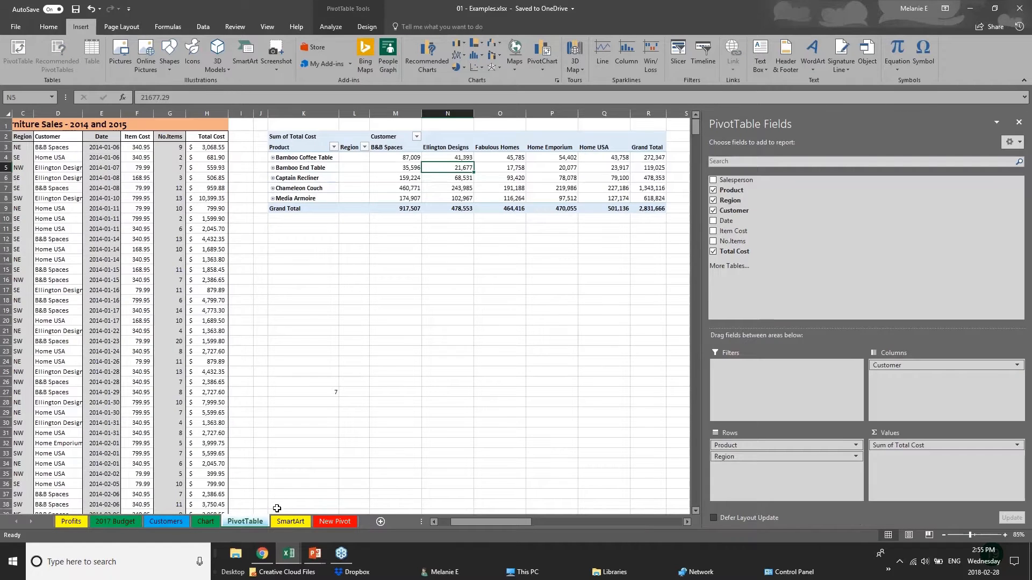
{"action": "left_click", "coordinate": [308, 137]}
{"action": "left_click", "coordinate": [1019, 123]}
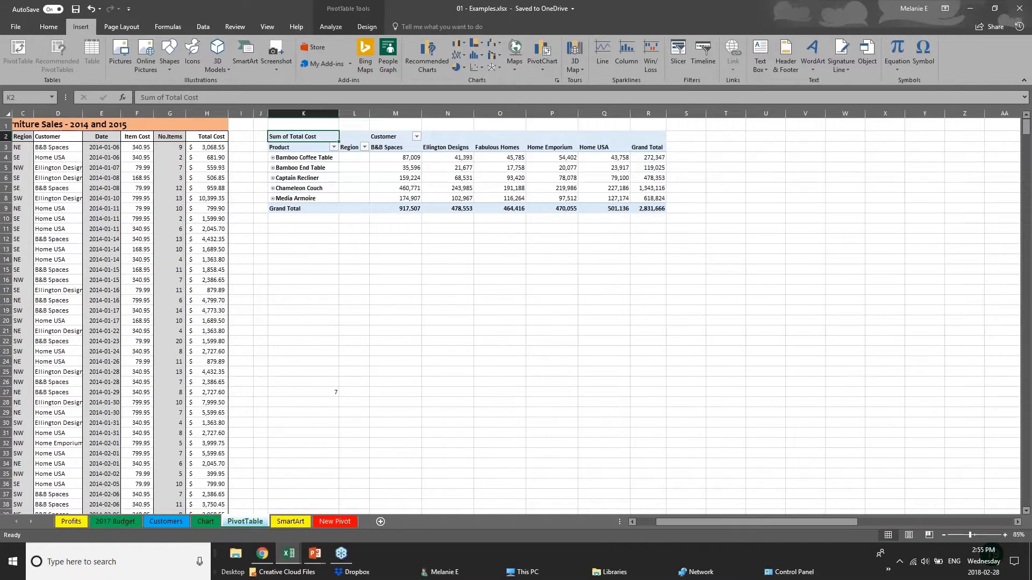
{"action": "left_click_drag", "start_coordinate": [301, 124], "coordinate": [725, 230]}
{"action": "key", "text": "Delete"}
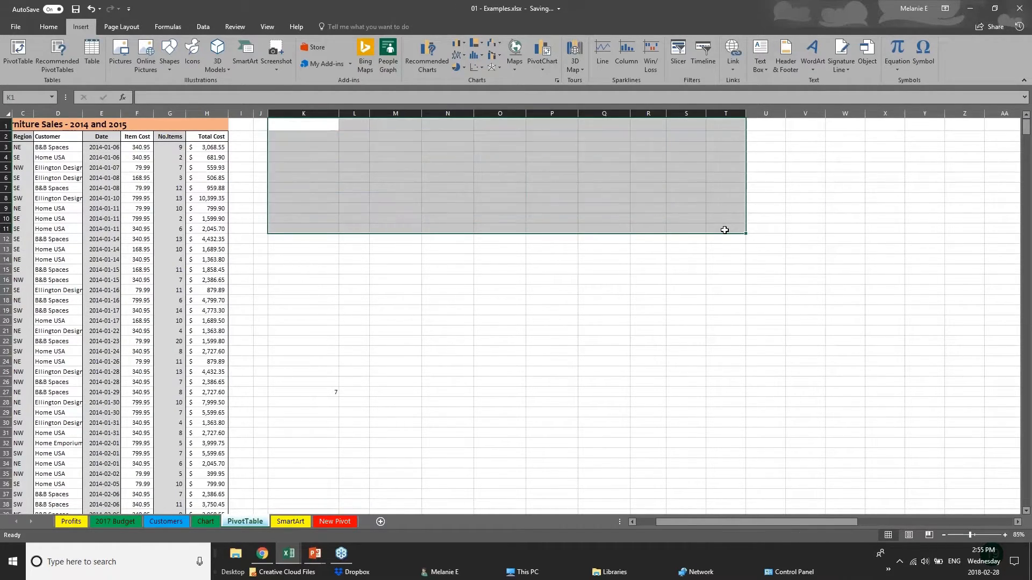
{"action": "left_click", "coordinate": [144, 217]}
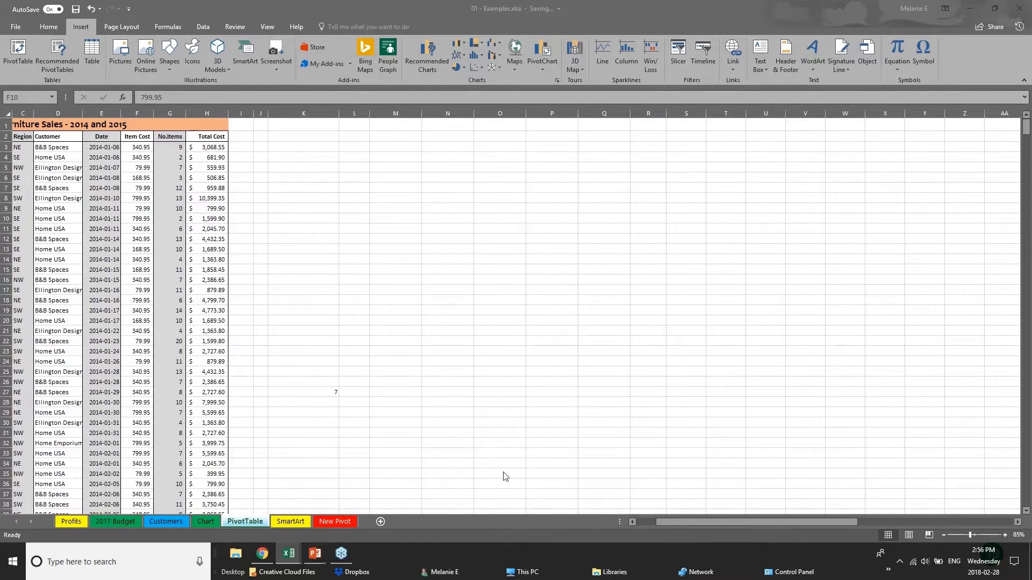
{"action": "left_click", "coordinate": [672, 519]}
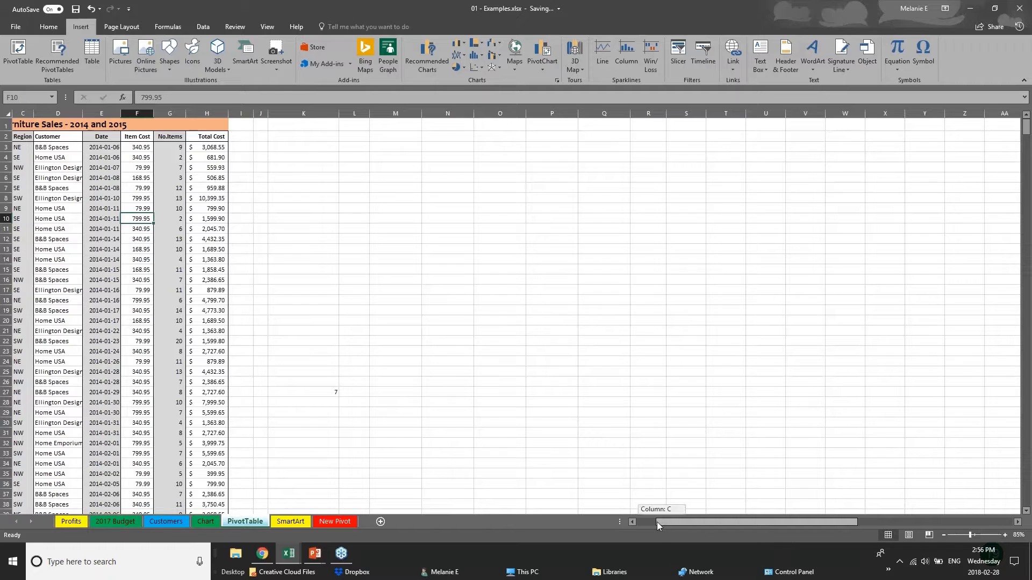
{"action": "left_click_drag", "start_coordinate": [657, 521], "coordinate": [637, 520]}
{"action": "left_click", "coordinate": [46, 168]}
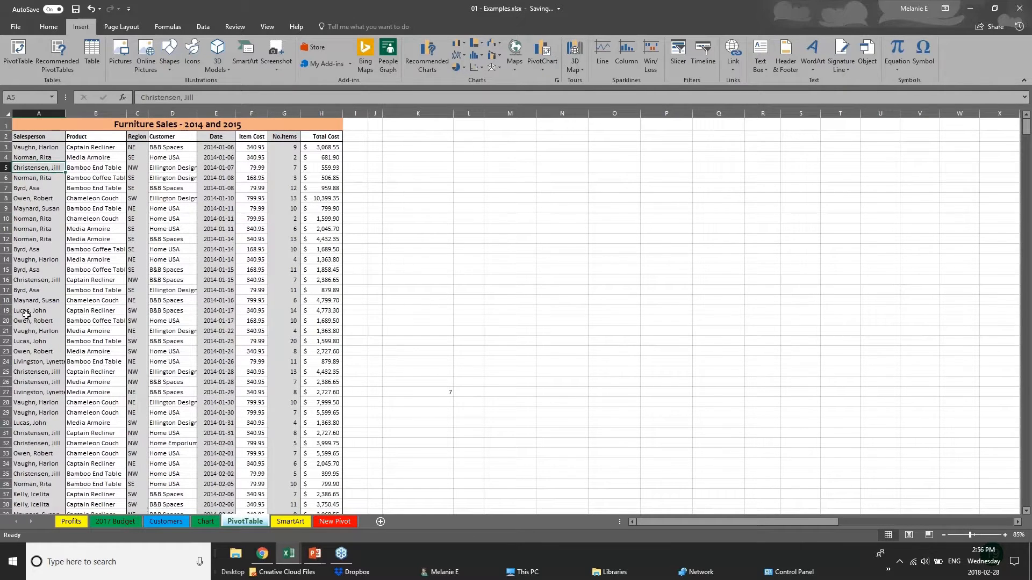
{"action": "scroll", "coordinate": [26, 315], "scroll_direction": "down", "scroll_amount": 3}
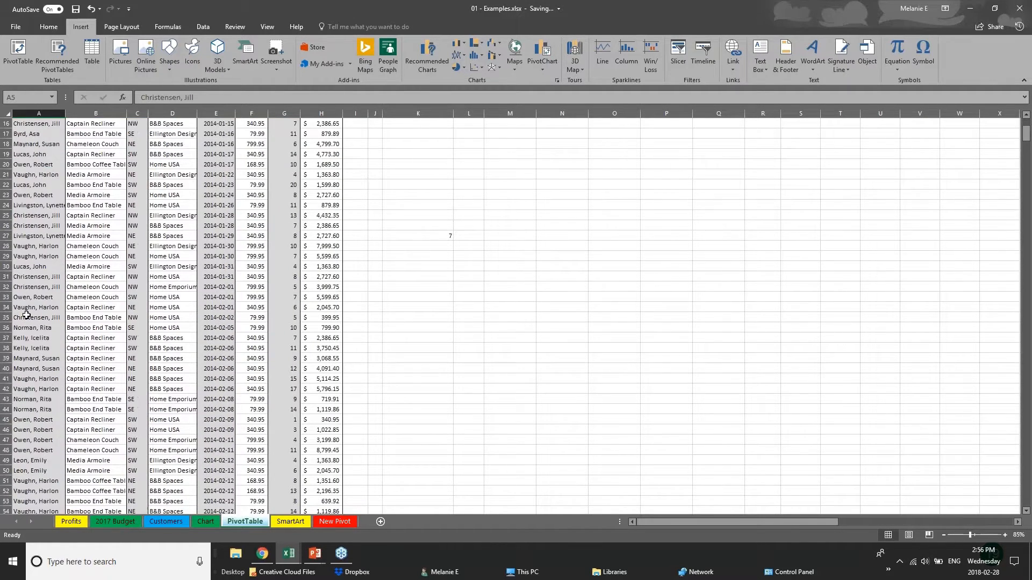
{"action": "scroll", "coordinate": [157, 210], "scroll_direction": "up", "scroll_amount": 3}
{"action": "left_click", "coordinate": [314, 149]}
{"action": "left_click", "coordinate": [318, 215]}
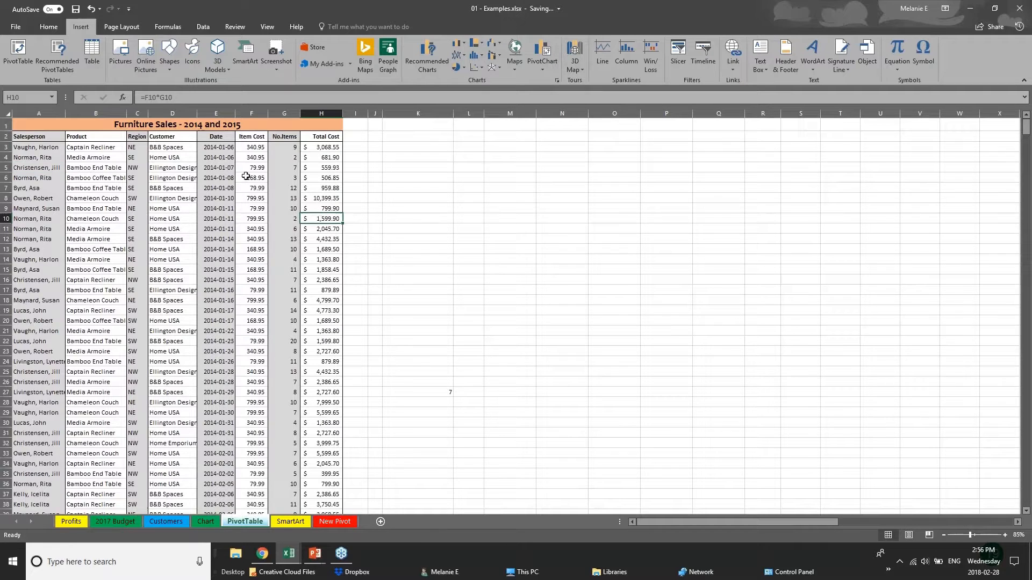
{"action": "left_click", "coordinate": [137, 152]}
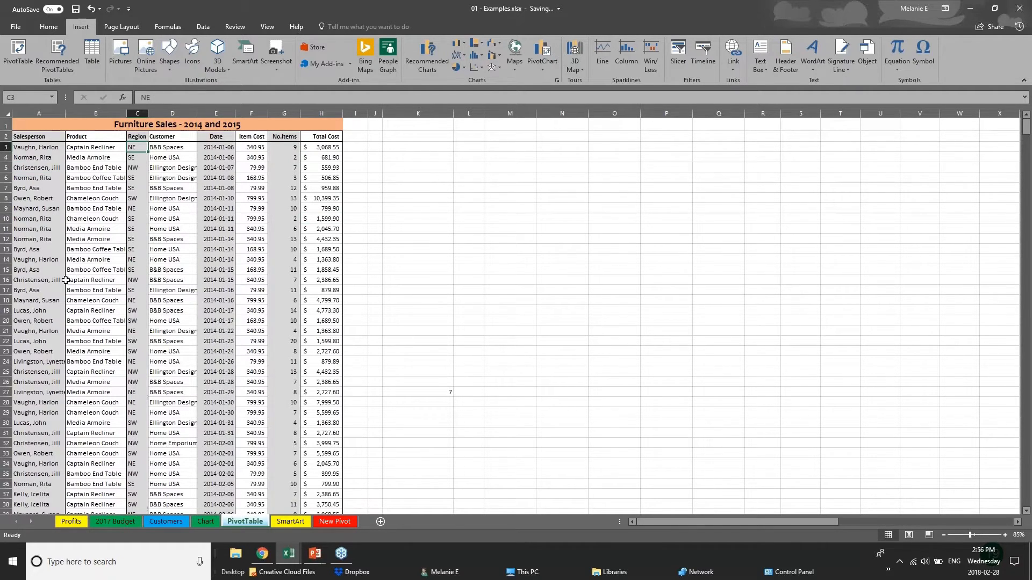
{"action": "left_click", "coordinate": [61, 300]}
{"action": "scroll", "coordinate": [68, 428], "scroll_direction": "down", "scroll_amount": 5}
{"action": "scroll", "coordinate": [67, 428], "scroll_direction": "down", "scroll_amount": 11}
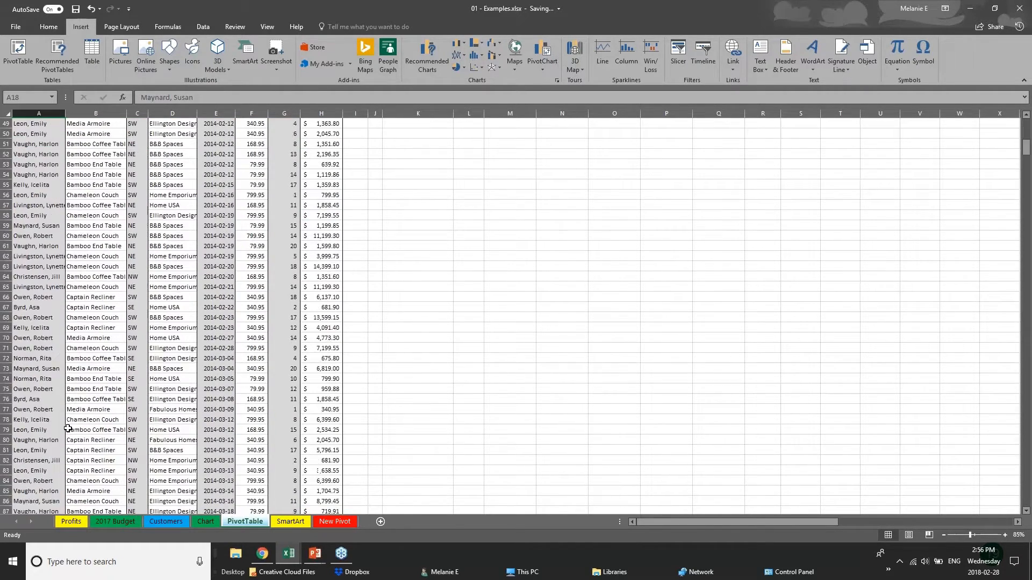
{"action": "scroll", "coordinate": [68, 428], "scroll_direction": "down", "scroll_amount": 14}
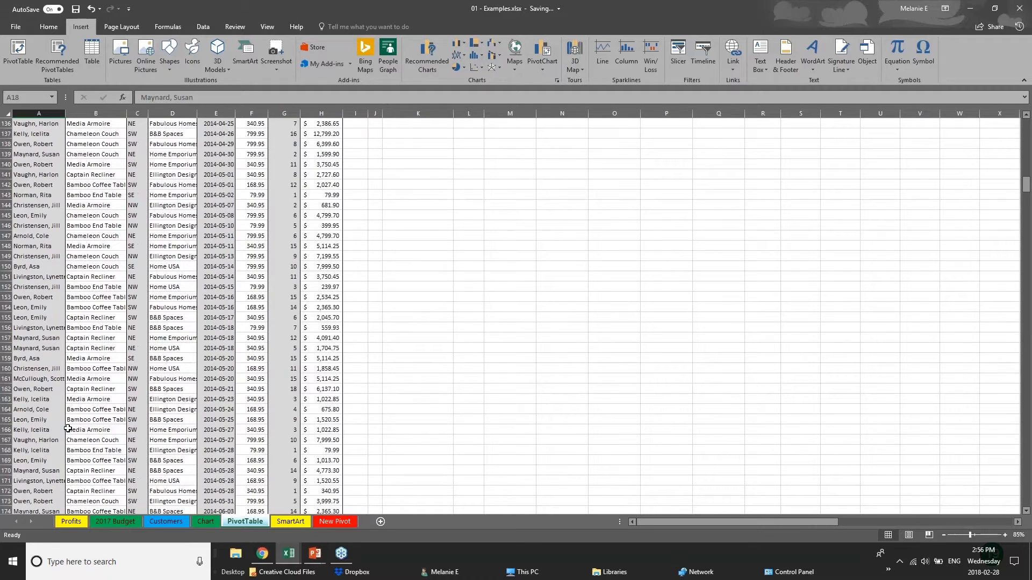
{"action": "scroll", "coordinate": [68, 428], "scroll_direction": "up", "scroll_amount": 11}
{"action": "scroll", "coordinate": [68, 429], "scroll_direction": "up", "scroll_amount": 19}
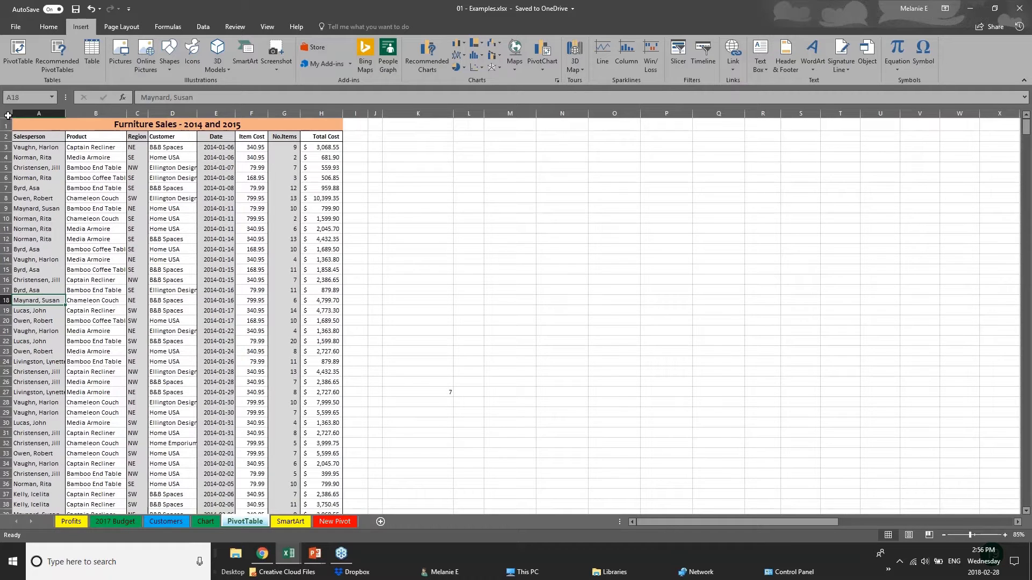
{"action": "left_click", "coordinate": [8, 115]}
{"action": "left_click", "coordinate": [419, 259]}
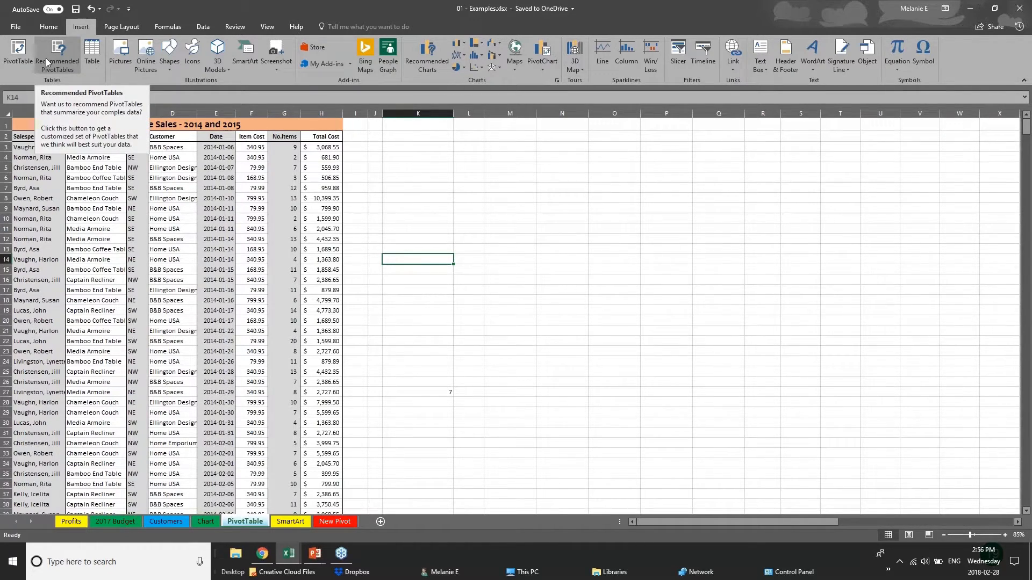
Try a PivotTable from the whole sheet, abandoning it after invalid field name errors
{"action": "left_click", "coordinate": [15, 65]}
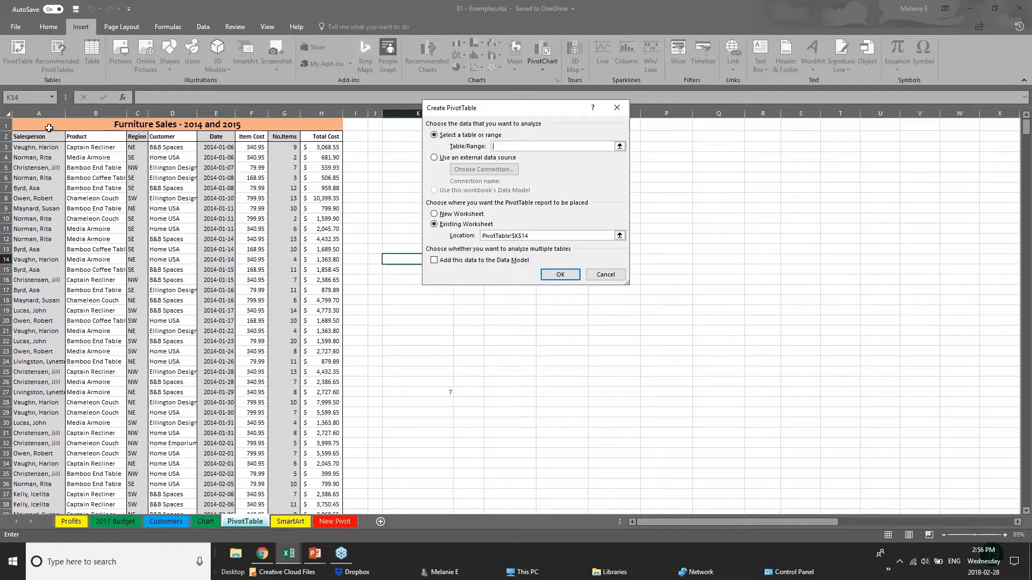
{"action": "left_click_drag", "start_coordinate": [39, 113], "coordinate": [321, 113]}
{"action": "key", "text": "Escape"}
{"action": "left_click", "coordinate": [8, 114]}
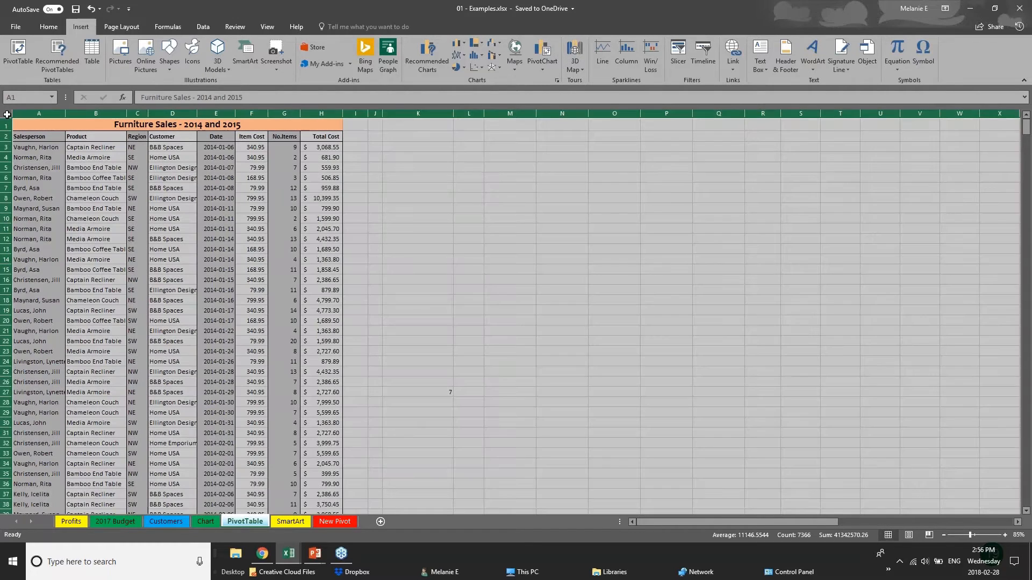
{"action": "left_click", "coordinate": [16, 48]}
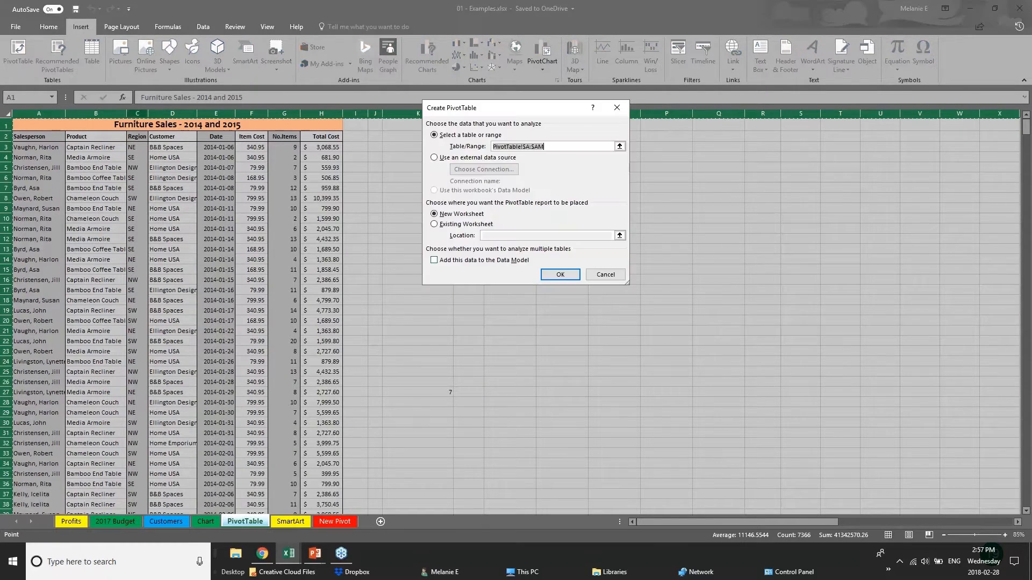
{"action": "left_click", "coordinate": [561, 277]}
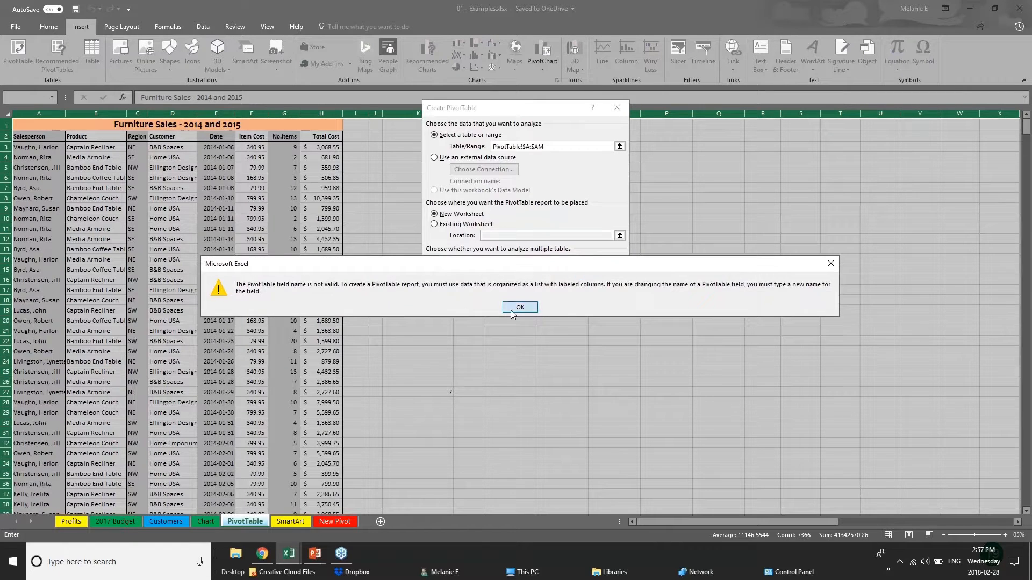
{"action": "left_click", "coordinate": [511, 309]}
{"action": "left_click", "coordinate": [547, 277]}
{"action": "left_click", "coordinate": [516, 308]}
{"action": "left_click", "coordinate": [597, 276]}
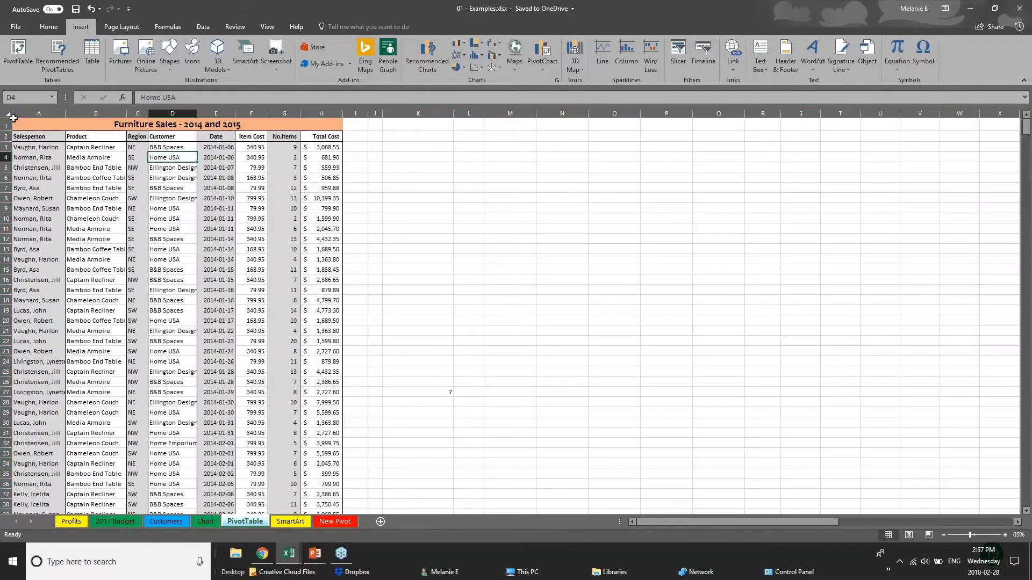
Select columns A to H and create the PivotTable on a new worksheet
{"action": "left_click", "coordinate": [22, 112]}
{"action": "left_click_drag", "start_coordinate": [23, 112], "coordinate": [28, 112]}
{"action": "left_click", "coordinate": [20, 54]}
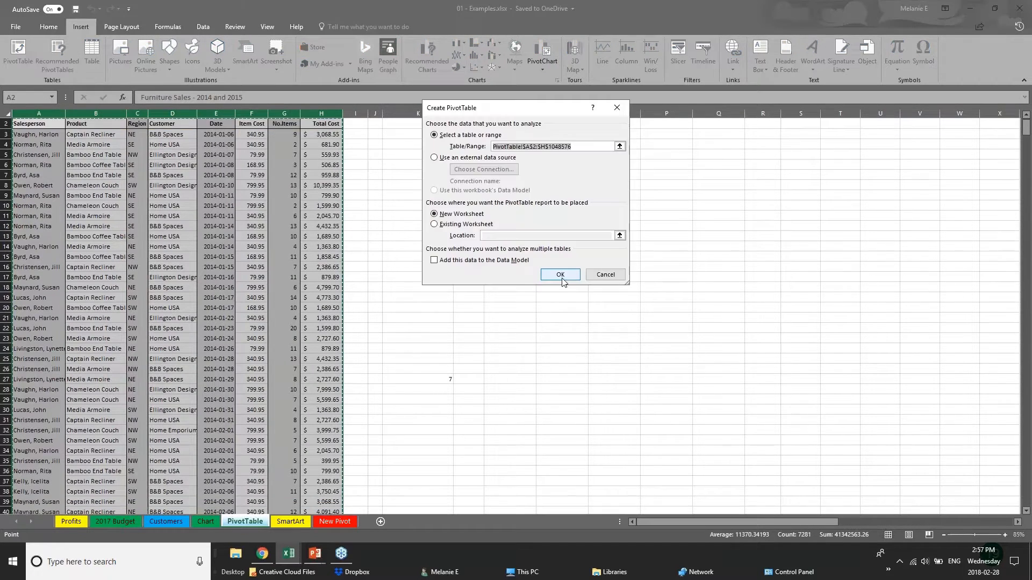
{"action": "left_click", "coordinate": [560, 276]}
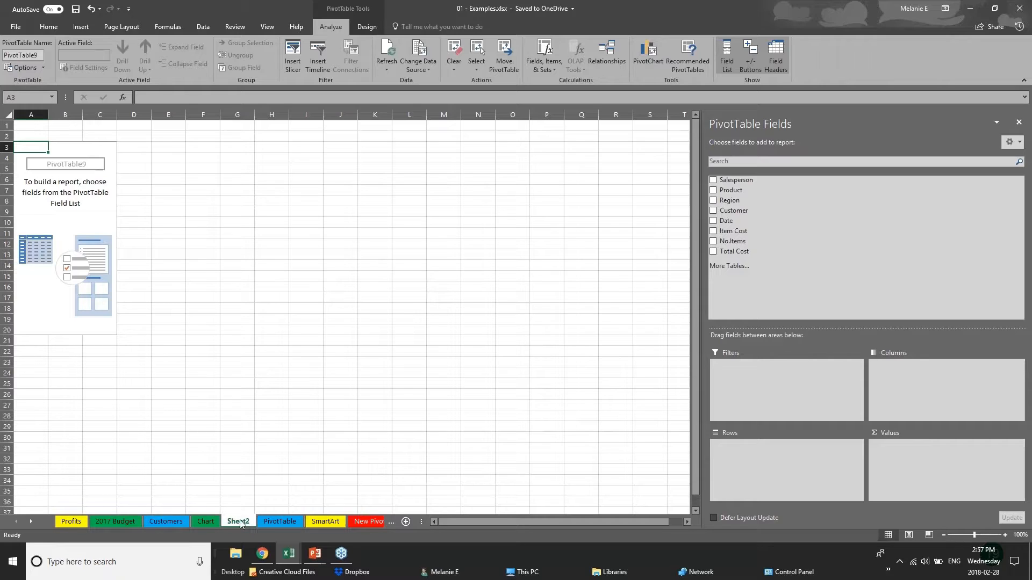
Rename the Sheet2 tab to 'PIVOT 2'
{"action": "double_click", "coordinate": [250, 523]}
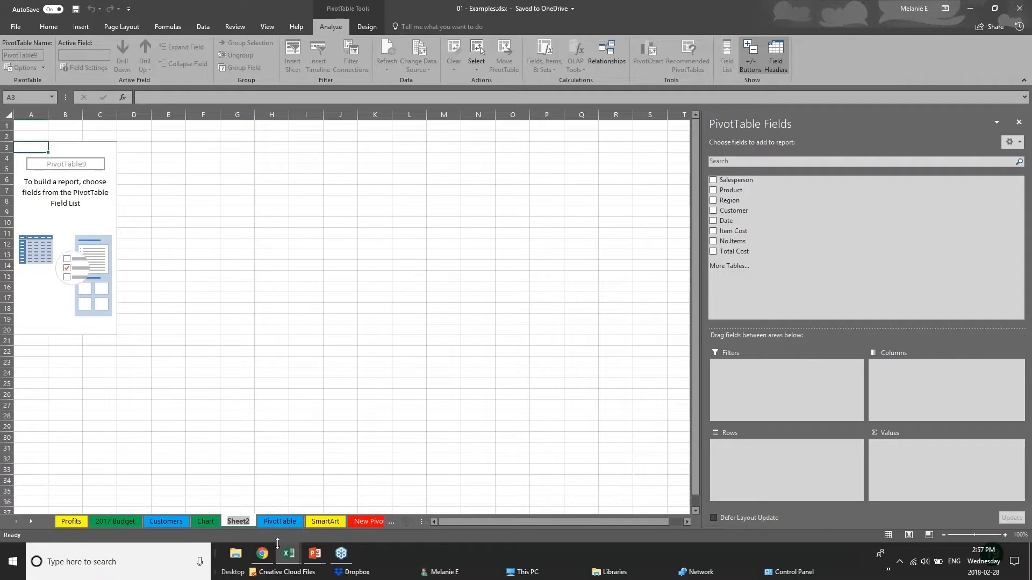
{"action": "type", "text": "PIVO"}
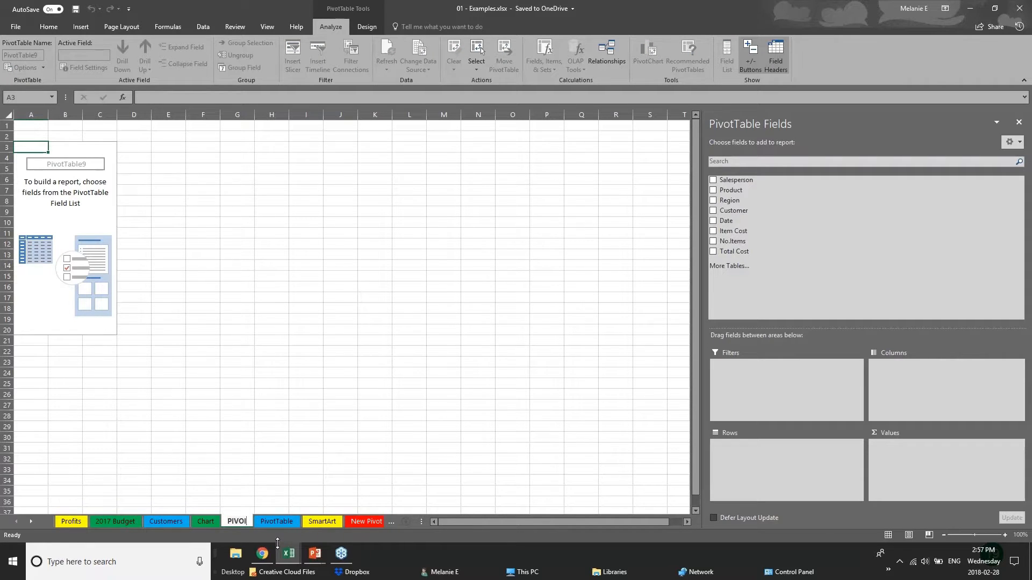
{"action": "type", "text": "T 2"}
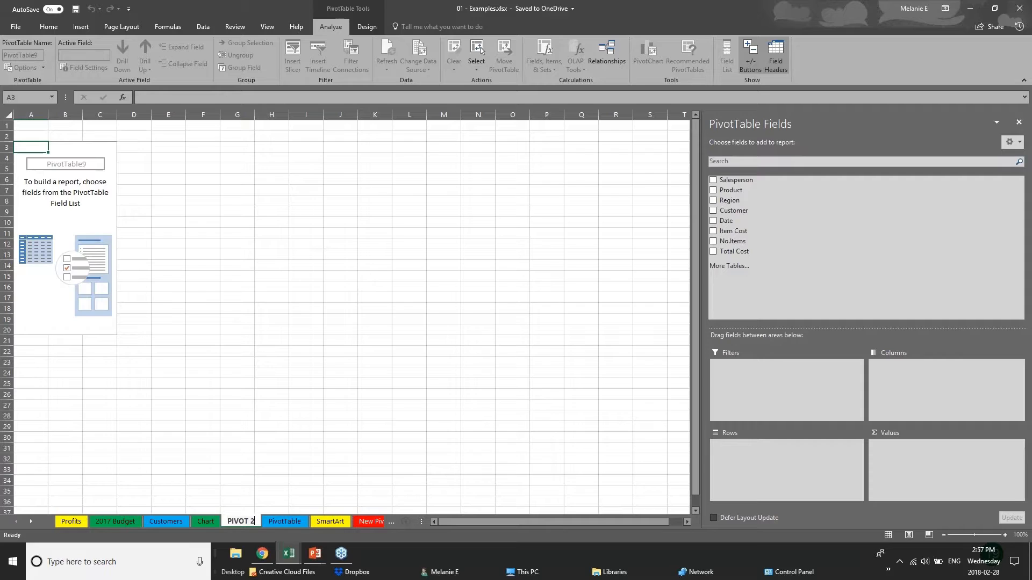
{"action": "left_click", "coordinate": [77, 167]}
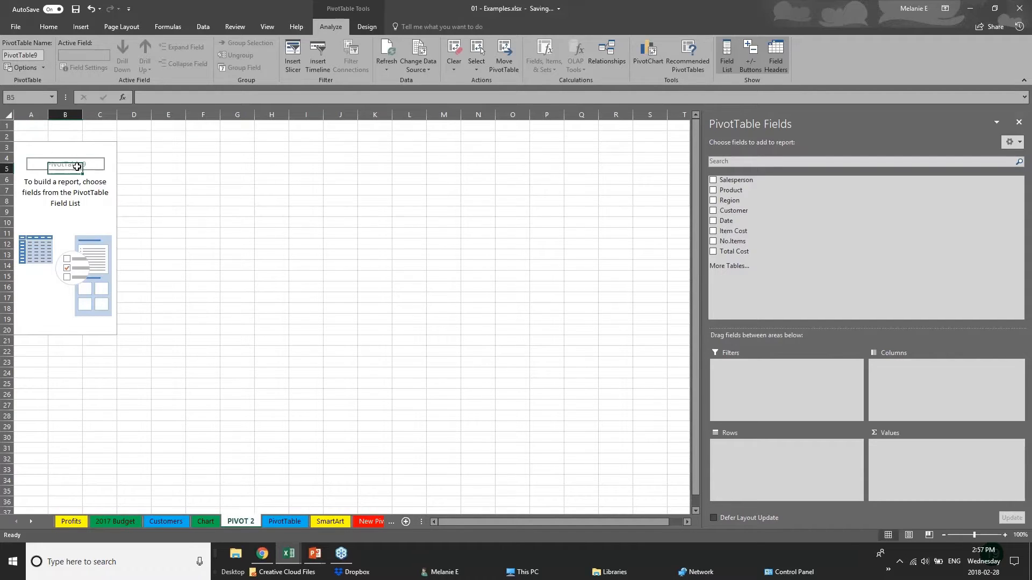
{"action": "left_click", "coordinate": [67, 157]}
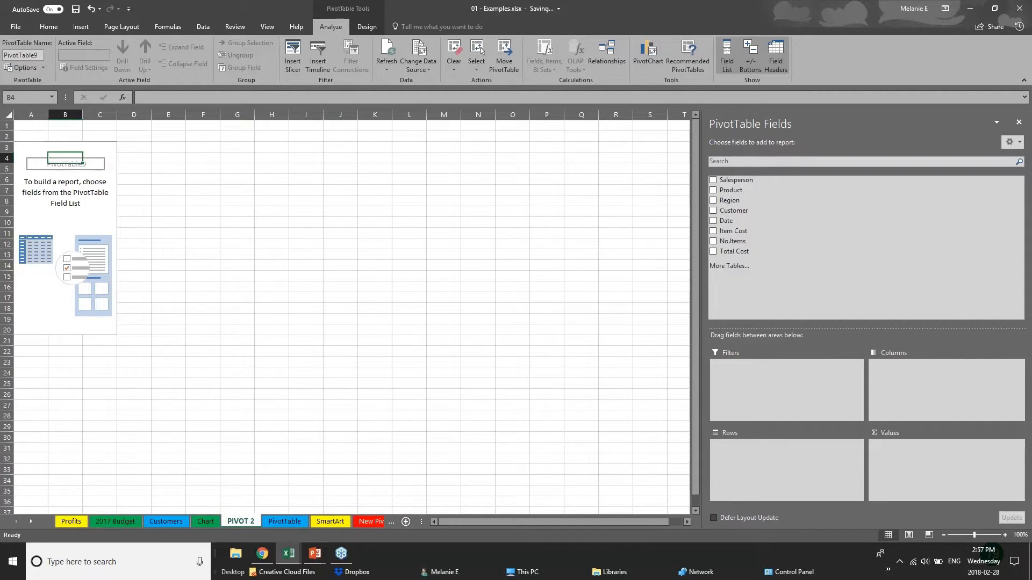
{"action": "left_click", "coordinate": [1017, 9]}
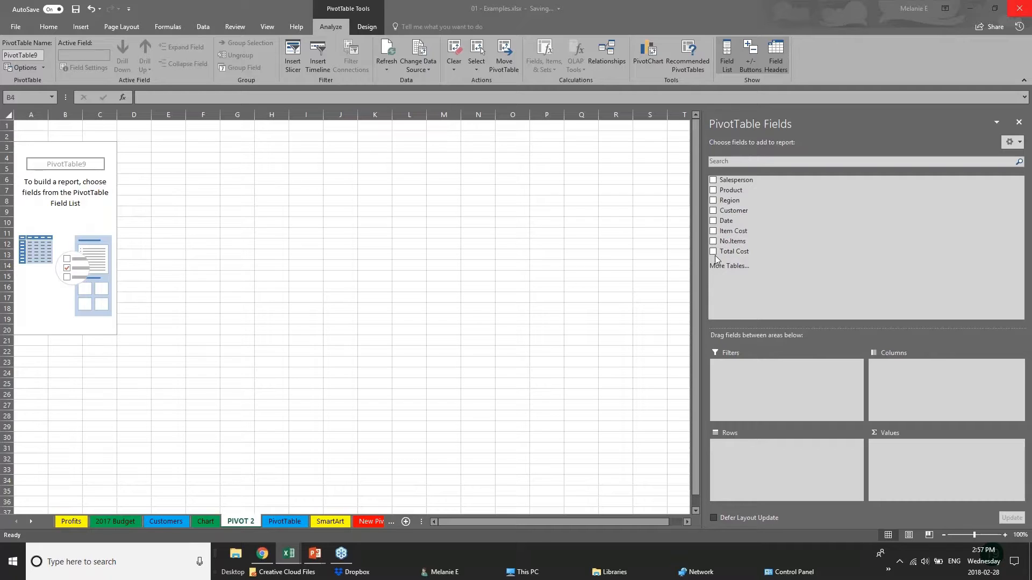
Build Sum of Total Cost by Region and Years, then widen columns A and B
{"action": "left_click", "coordinate": [713, 201]}
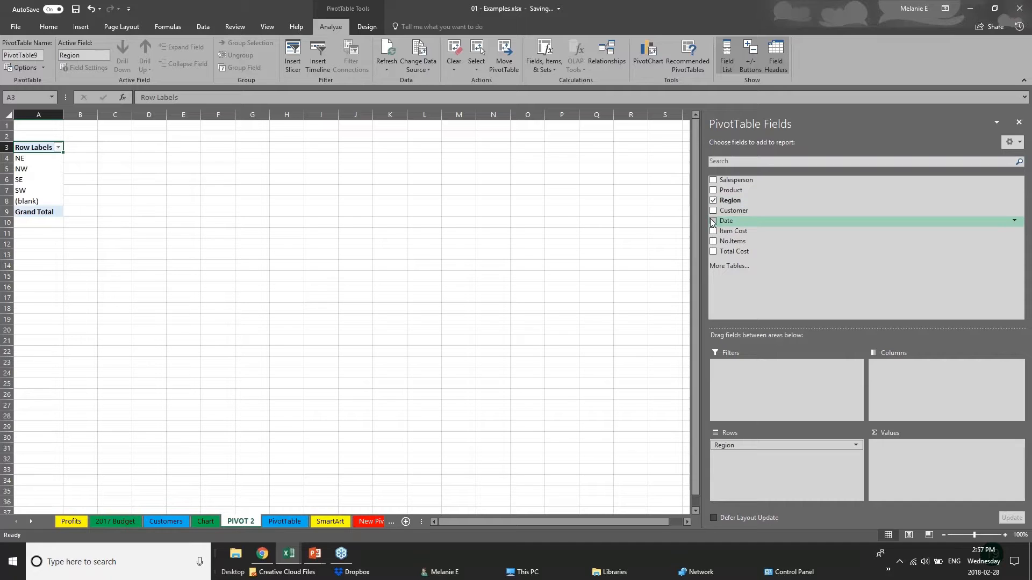
{"action": "left_click", "coordinate": [713, 221]}
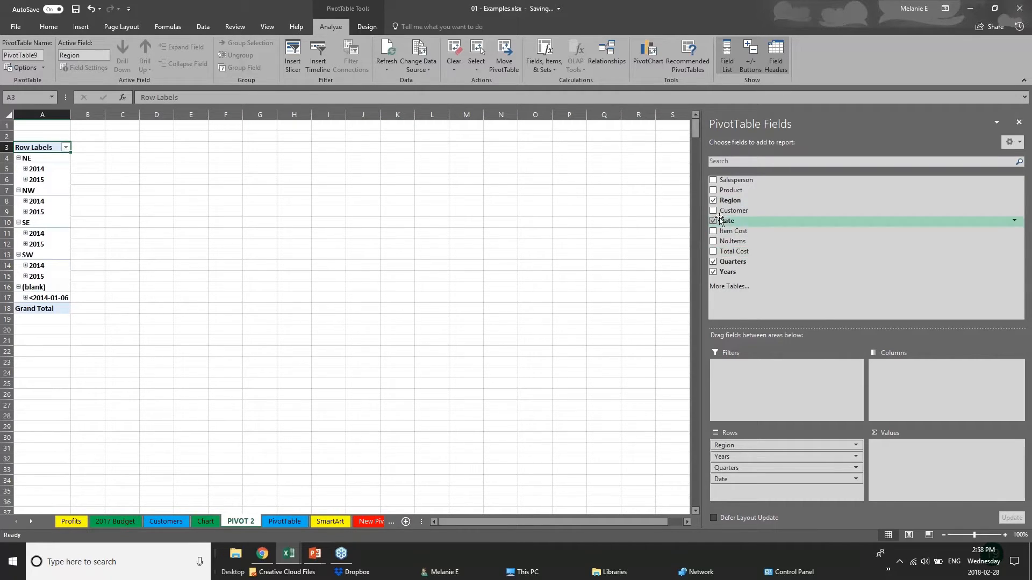
{"action": "left_click", "coordinate": [713, 262]}
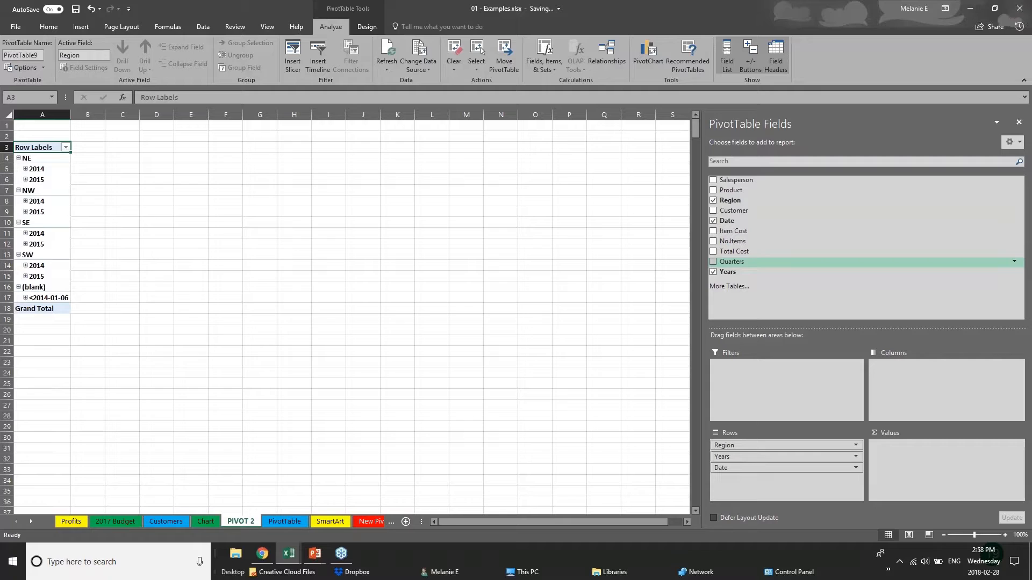
{"action": "left_click", "coordinate": [713, 221]}
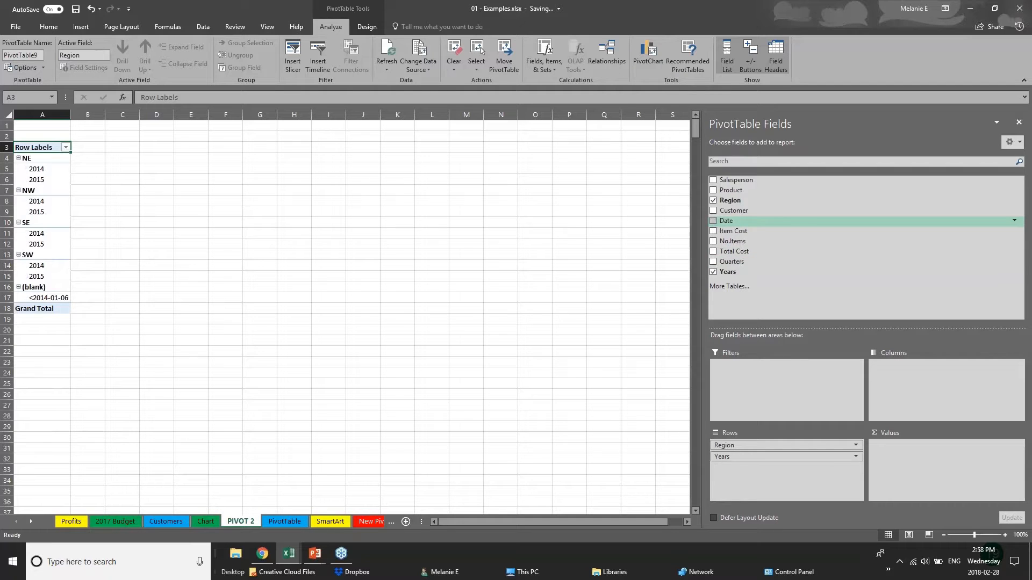
{"action": "left_click", "coordinate": [713, 252]}
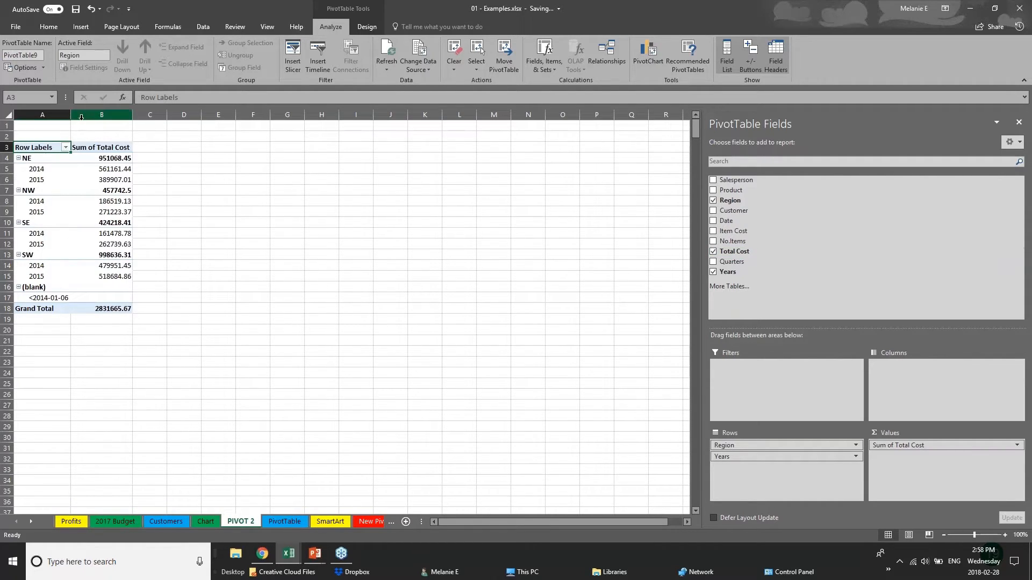
{"action": "left_click_drag", "start_coordinate": [70, 115], "coordinate": [112, 119]}
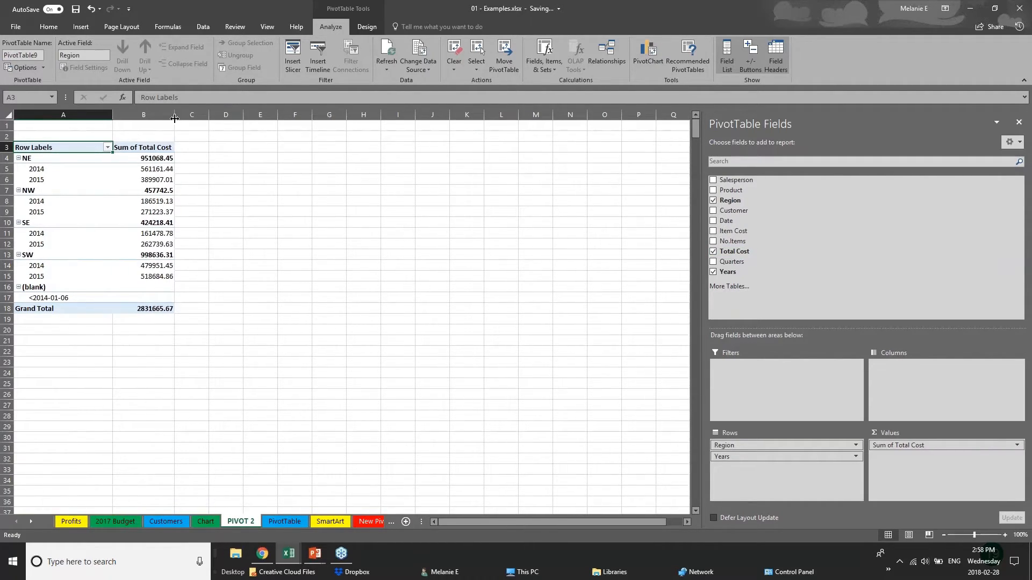
{"action": "left_click_drag", "start_coordinate": [175, 118], "coordinate": [241, 118]}
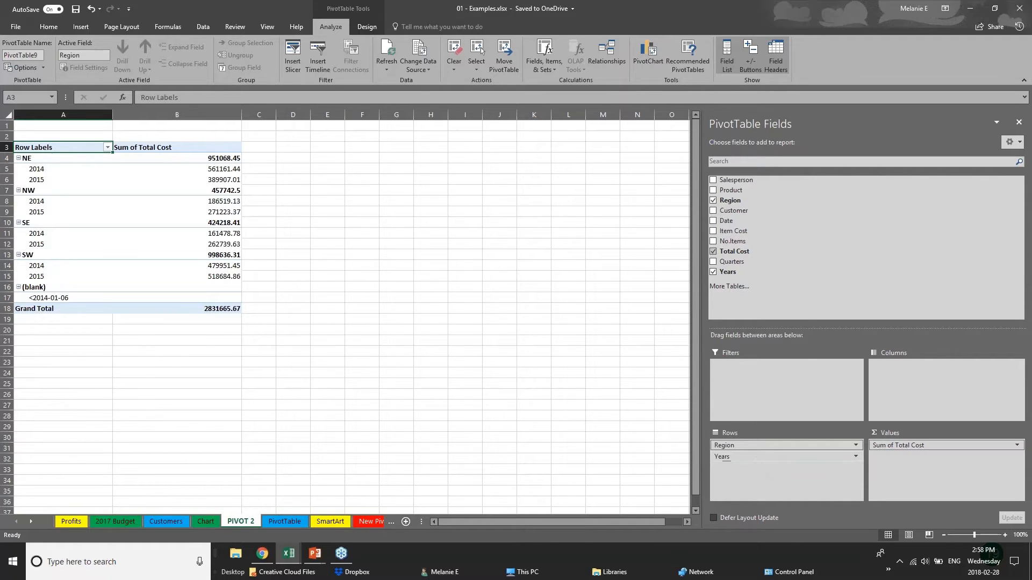
Move the Years field from Rows to Columns
{"action": "left_click", "coordinate": [755, 457]}
{"action": "left_click", "coordinate": [768, 457]}
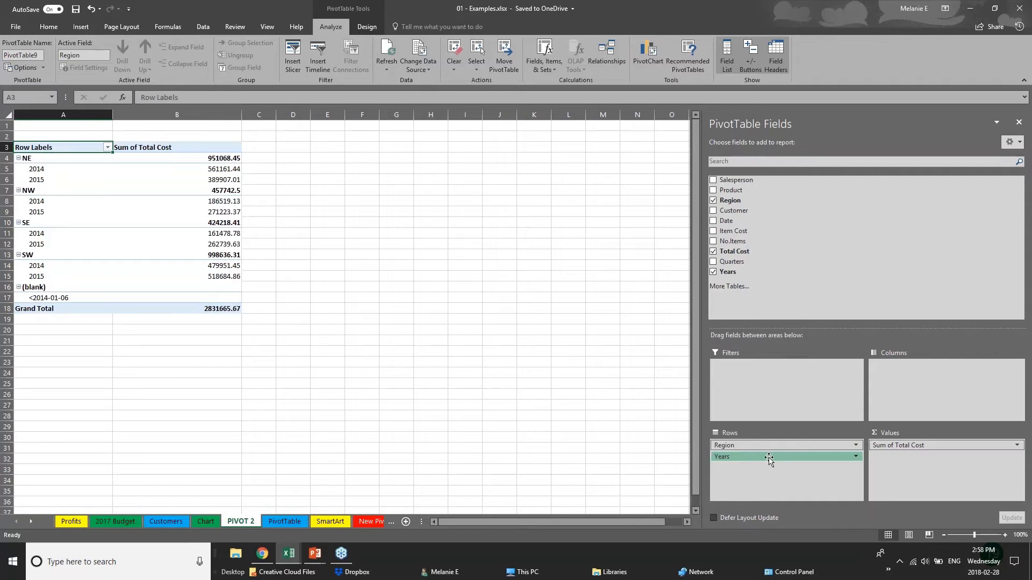
{"action": "left_click_drag", "start_coordinate": [768, 457], "coordinate": [917, 378]}
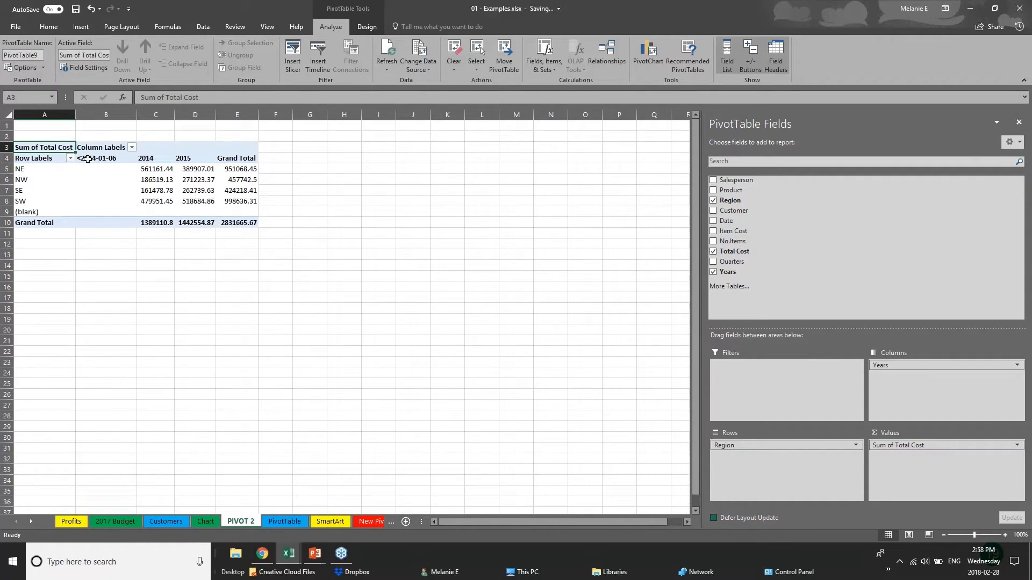
Review the regional 2014 and 2015 totals, then swap Years to rows and Region to columns
{"action": "left_click", "coordinate": [24, 169]}
{"action": "left_click", "coordinate": [23, 202]}
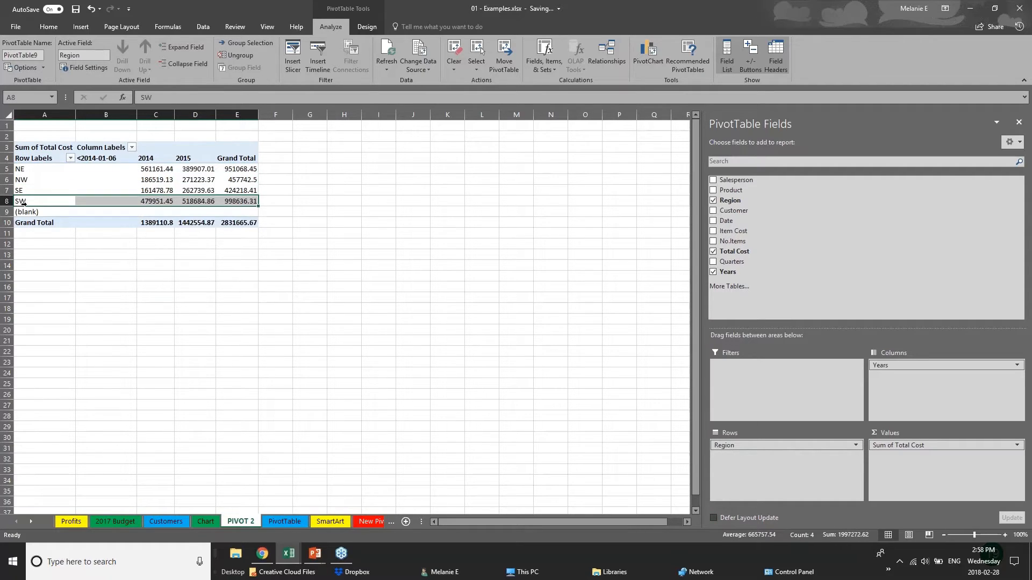
{"action": "left_click", "coordinate": [144, 170]}
{"action": "left_click", "coordinate": [145, 191]}
{"action": "left_click", "coordinate": [210, 160]}
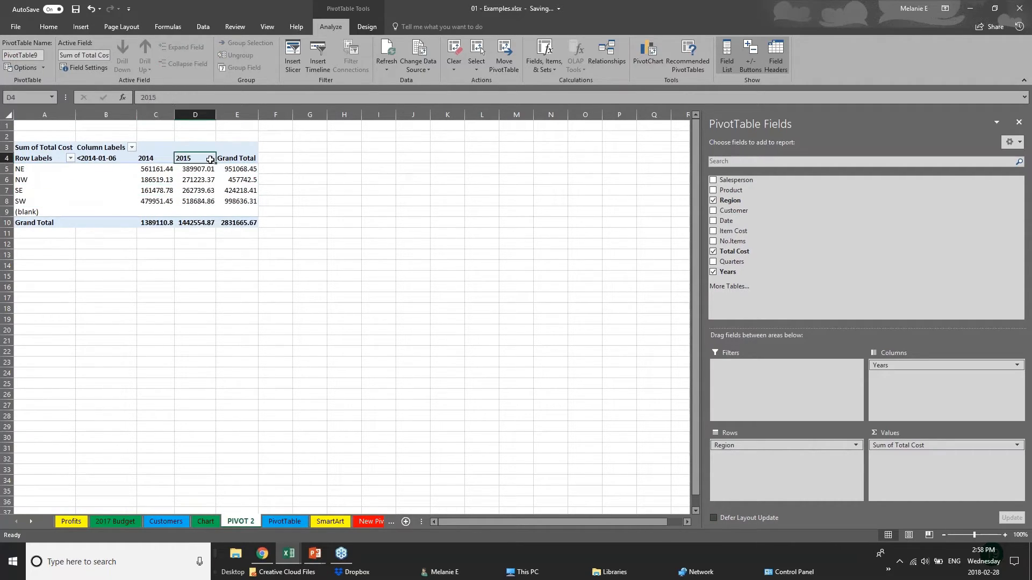
{"action": "left_click", "coordinate": [199, 180]}
{"action": "left_click", "coordinate": [204, 201]}
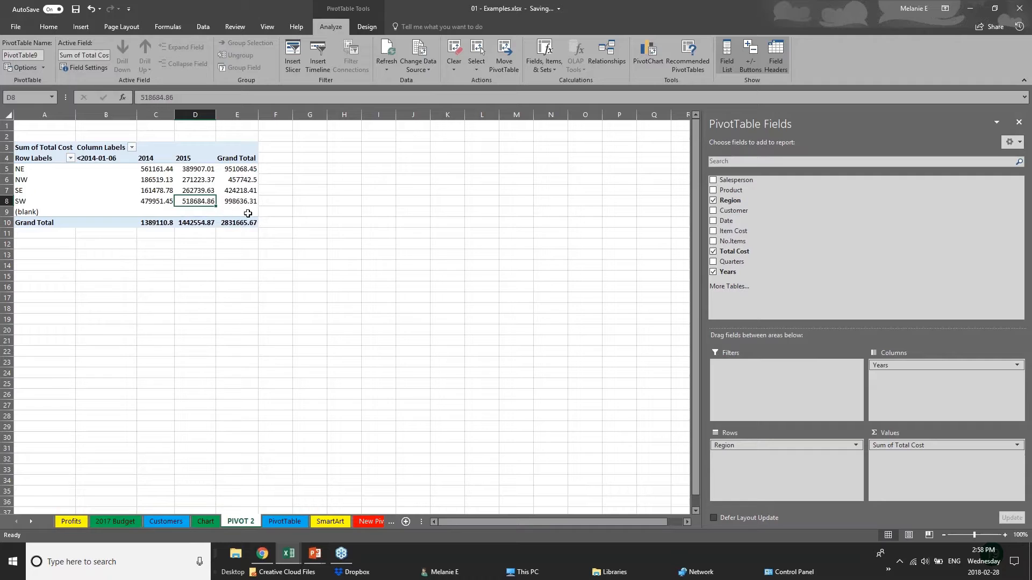
{"action": "mouse_move", "coordinate": [919, 366]}
{"action": "left_mouse_down"}
{"action": "mouse_move", "coordinate": [782, 458]}
{"action": "mouse_move", "coordinate": [767, 450]}
{"action": "mouse_move", "coordinate": [925, 370]}
{"action": "left_mouse_up"}
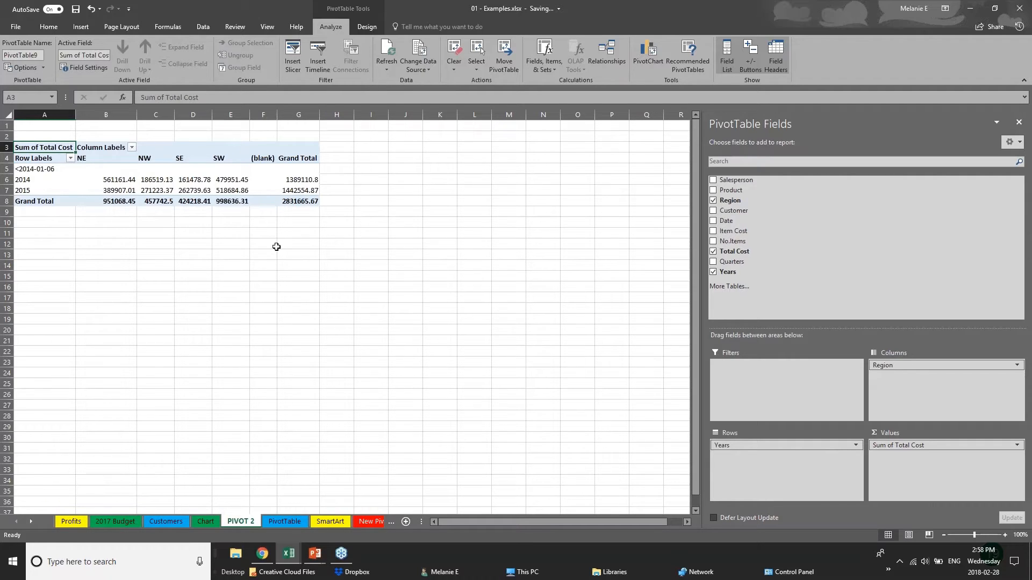
{"action": "left_click", "coordinate": [714, 211]}
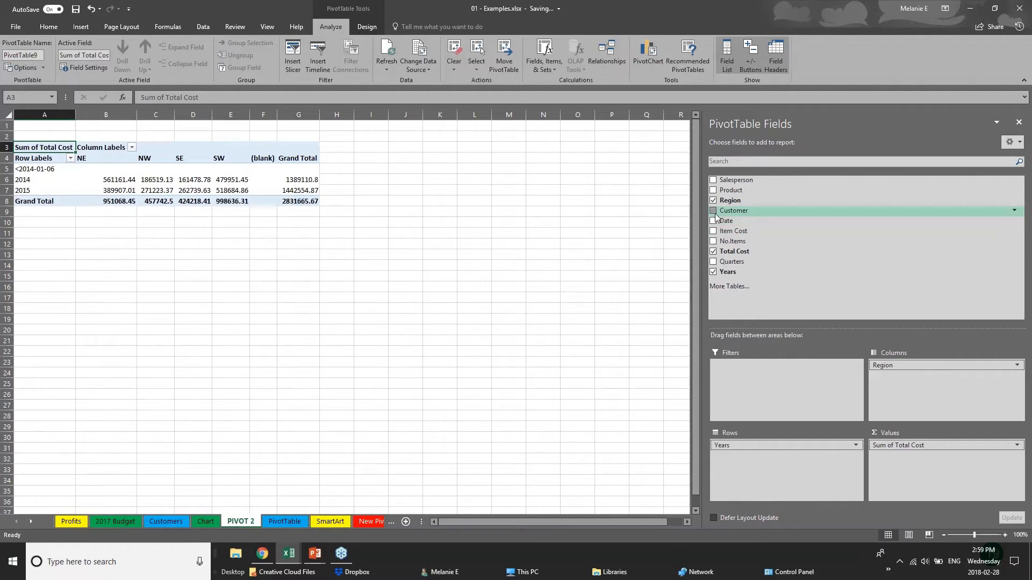
{"action": "left_click", "coordinate": [714, 221]}
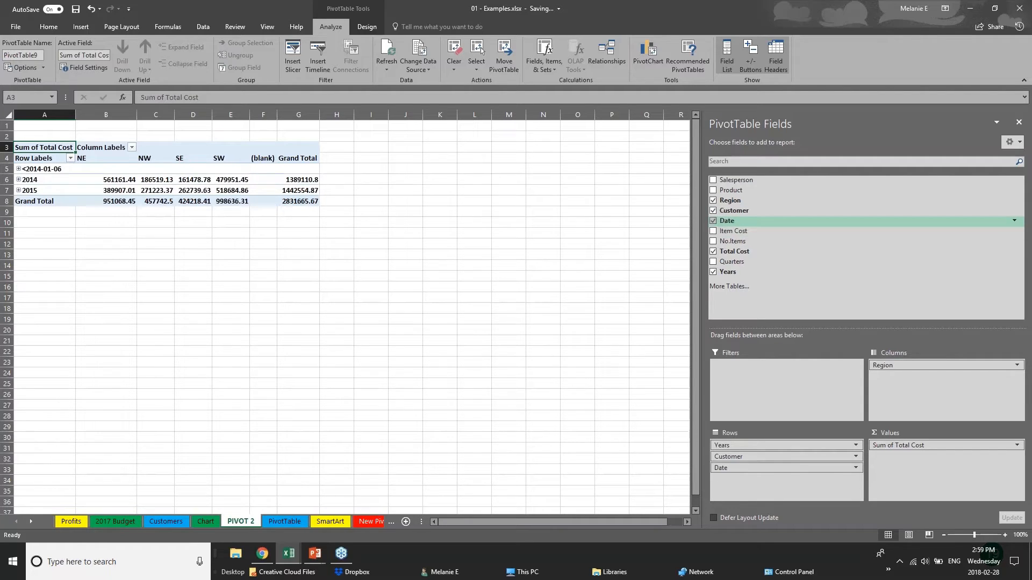
{"action": "left_click_drag", "start_coordinate": [779, 456], "coordinate": [924, 379]}
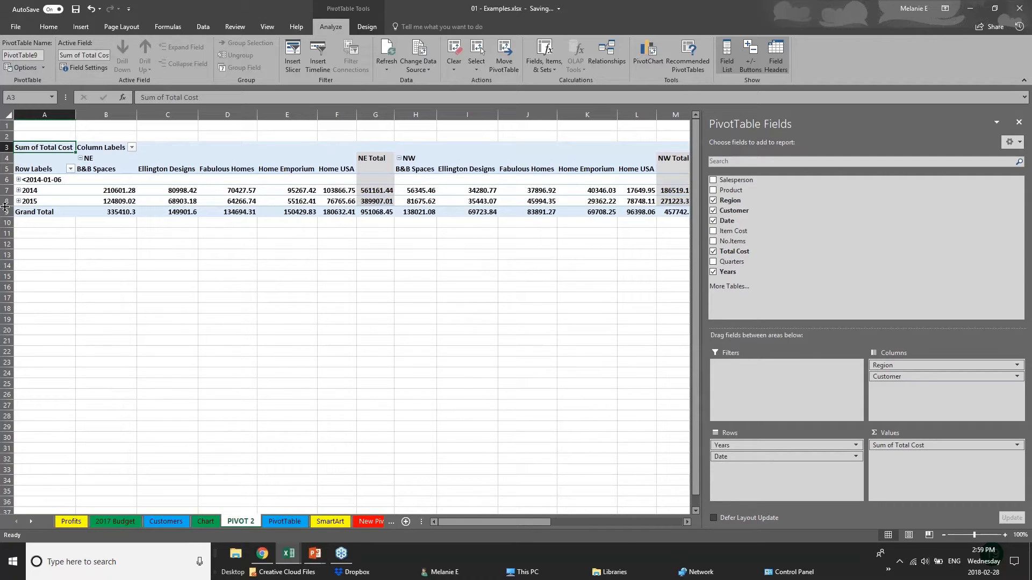
{"action": "left_click", "coordinate": [20, 181]}
{"action": "left_click", "coordinate": [18, 192]}
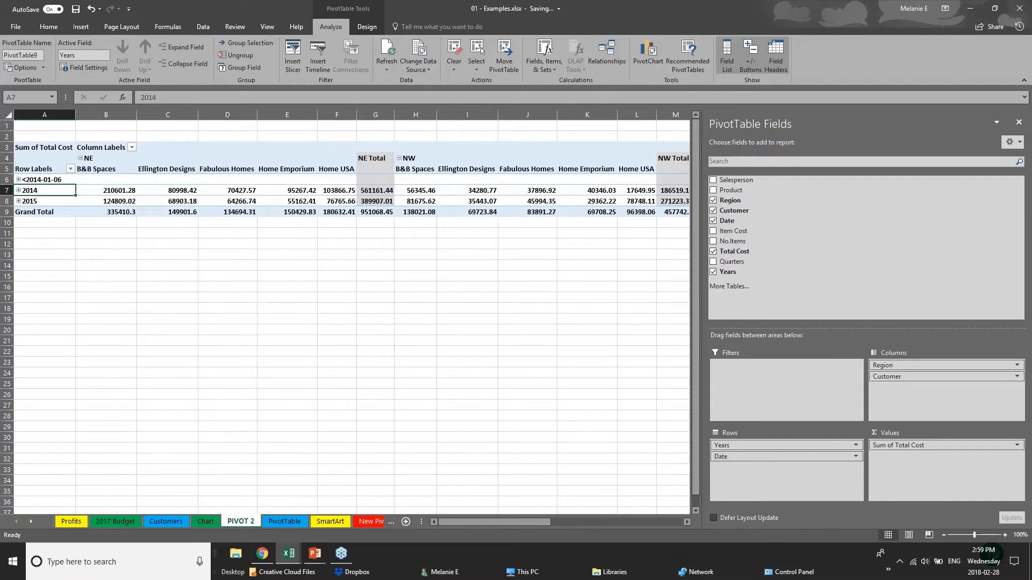
{"action": "left_click", "coordinate": [18, 192]}
{"action": "left_click", "coordinate": [18, 201]}
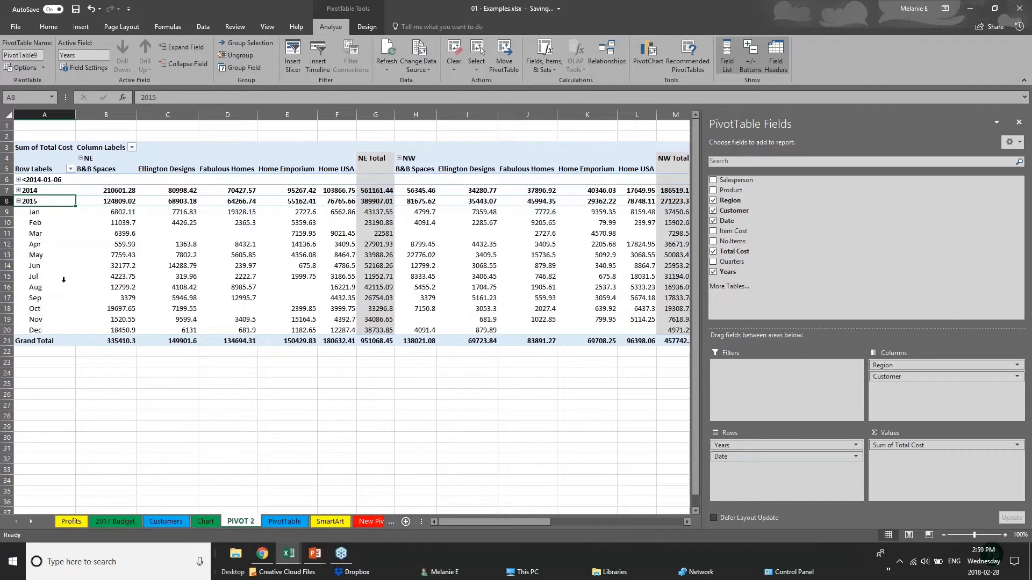
{"action": "left_click", "coordinate": [19, 201]}
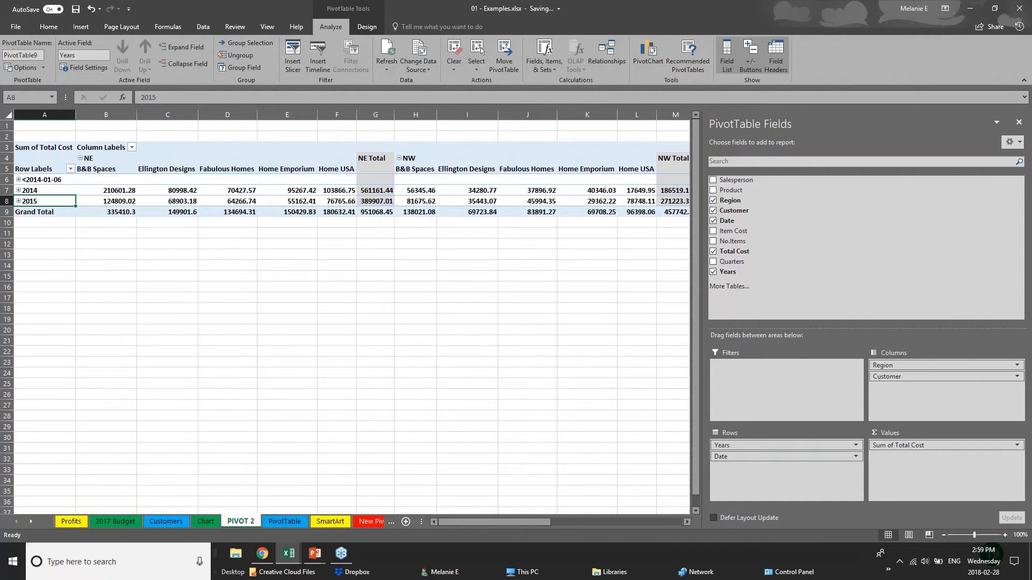
{"action": "left_click", "coordinate": [414, 262]}
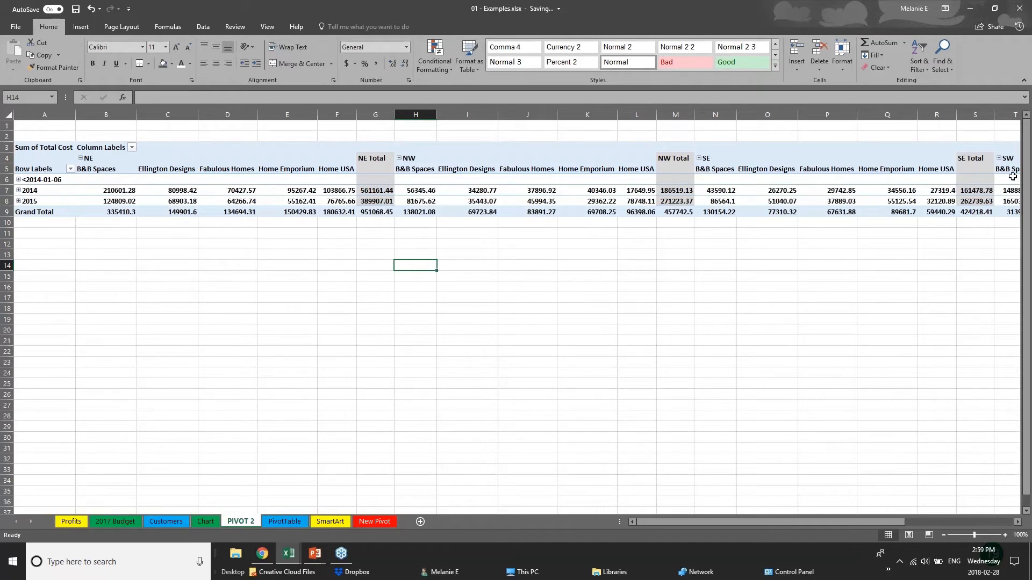
{"action": "left_click", "coordinate": [755, 181]}
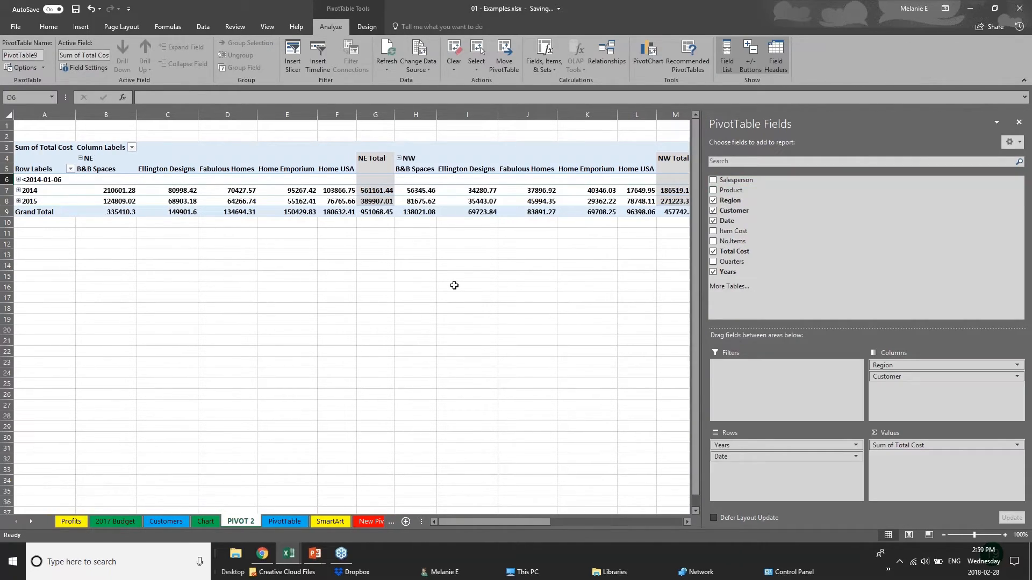
{"action": "left_click", "coordinate": [50, 256]}
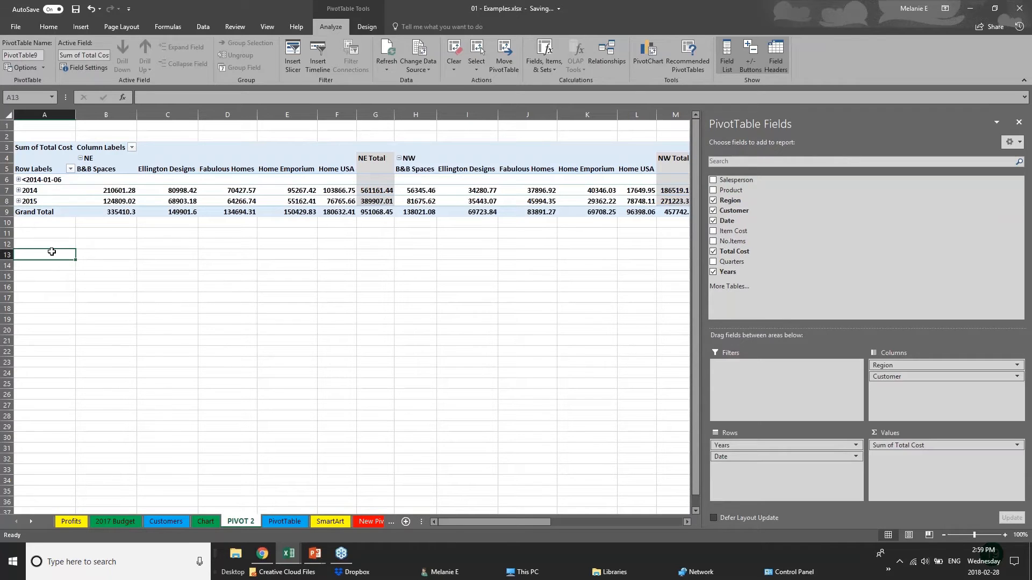
{"action": "left_click", "coordinate": [365, 202]}
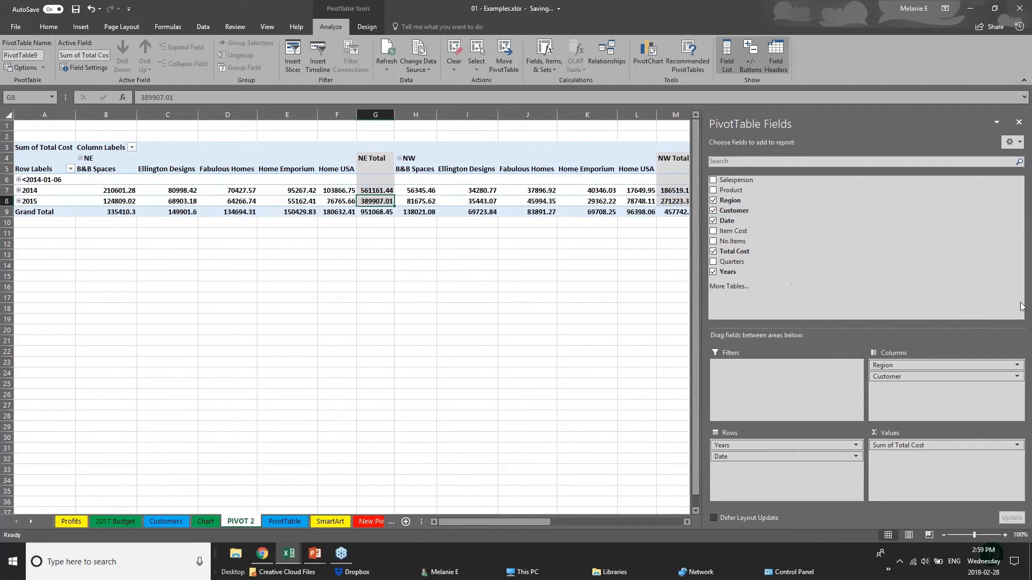
{"action": "left_click", "coordinate": [713, 210]}
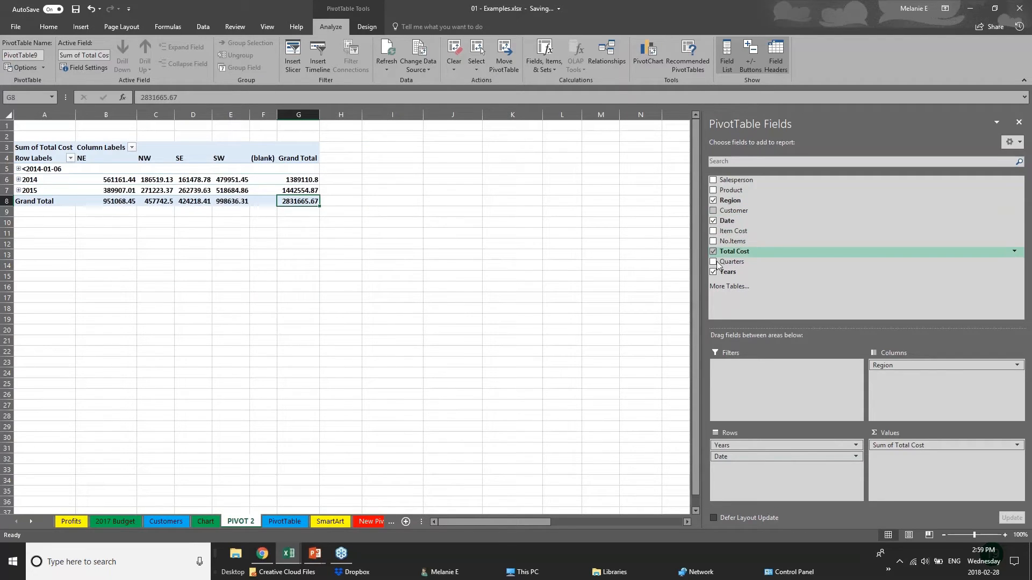
{"action": "left_click", "coordinate": [714, 221]}
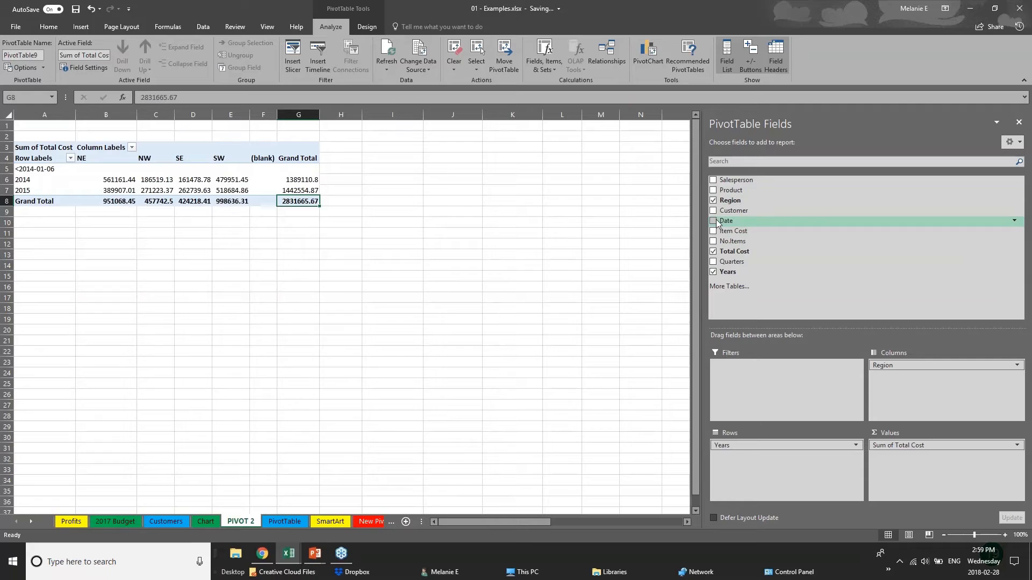
{"action": "left_click", "coordinate": [61, 232]}
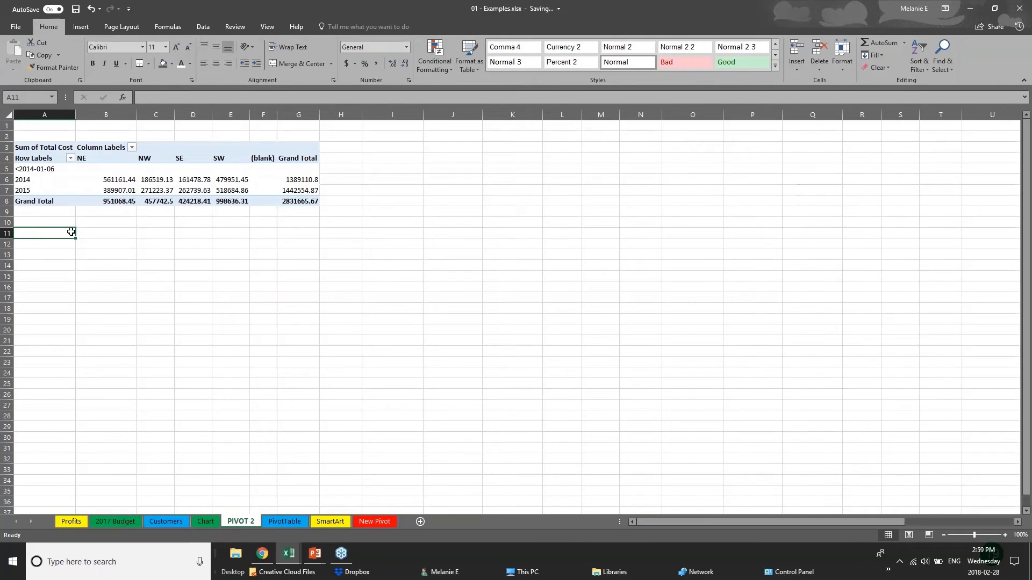
{"action": "left_click", "coordinate": [165, 197]}
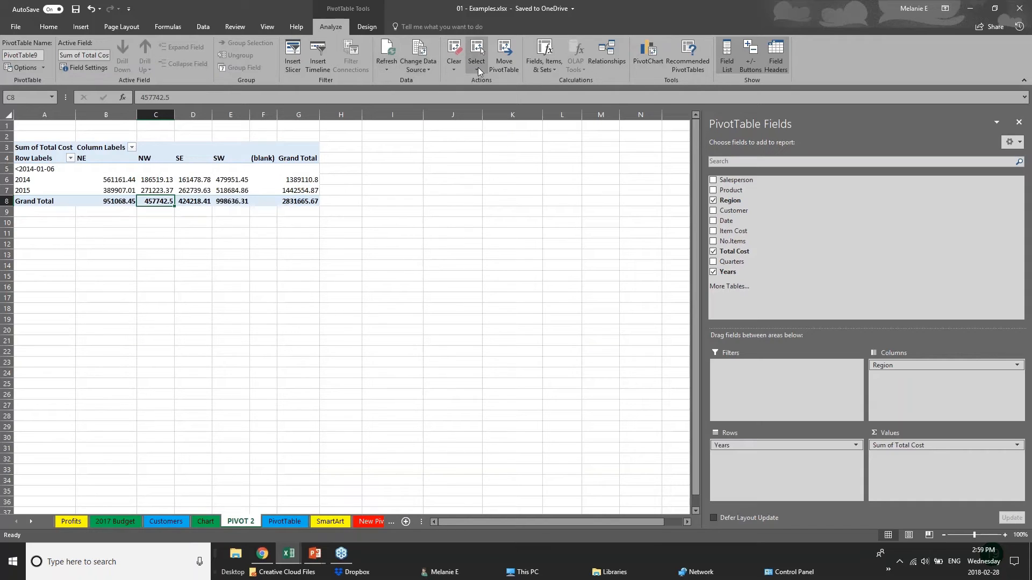
Start a PivotChart from PivotTable9, with Clustered Column offered in Insert Chart
{"action": "left_click", "coordinate": [656, 63]}
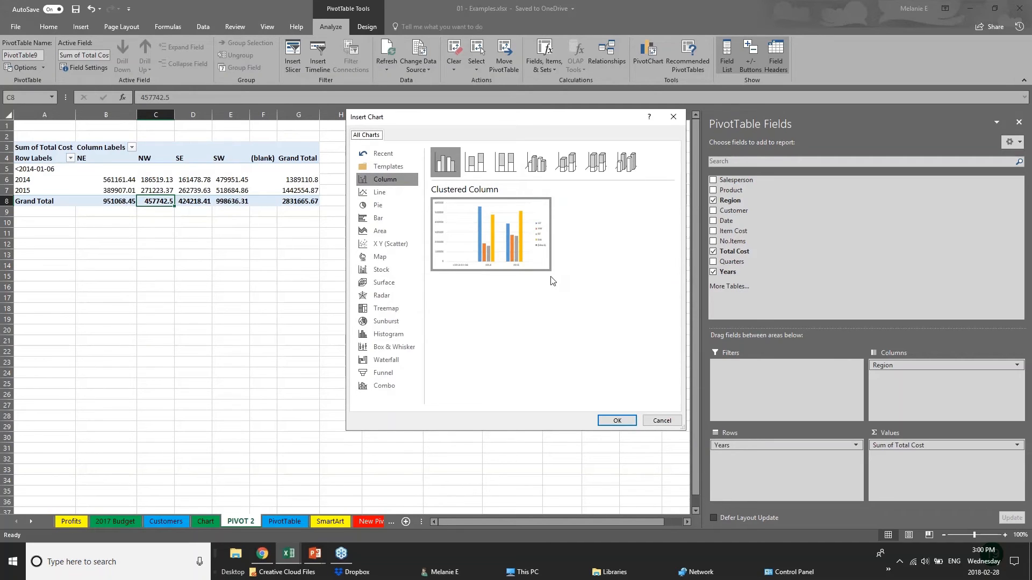
Insert the clustered-column PivotChart beside the pivot and add Product and Customer fields
{"action": "left_click", "coordinate": [618, 421]}
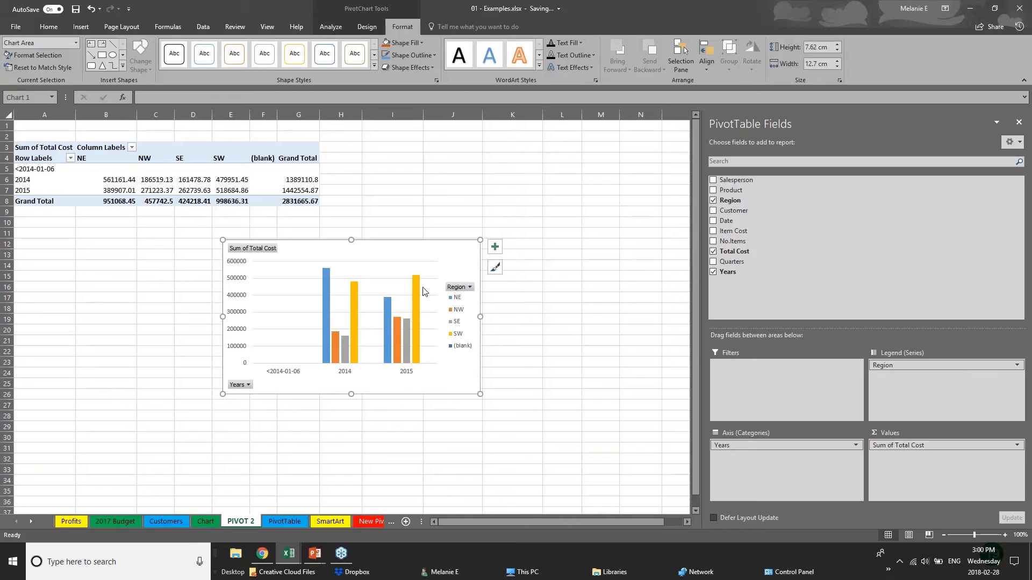
{"action": "left_click_drag", "start_coordinate": [423, 291], "coordinate": [582, 180]}
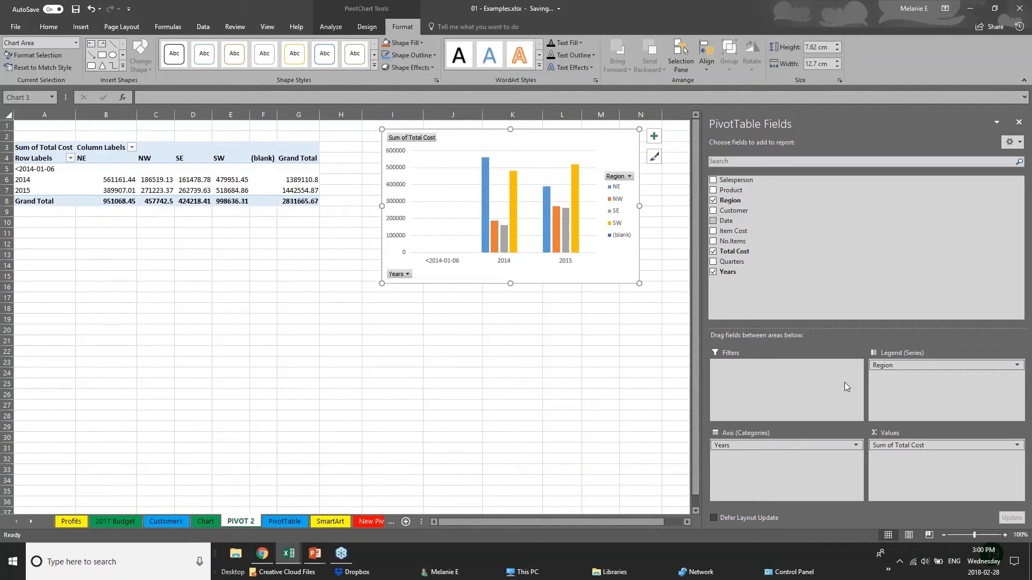
{"action": "left_click", "coordinate": [796, 445]}
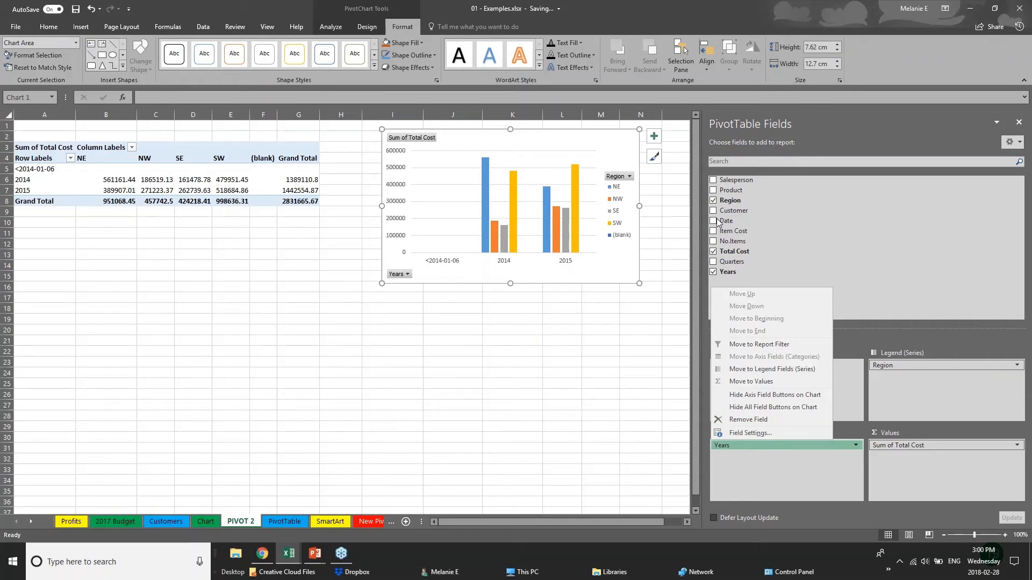
{"action": "left_click", "coordinate": [713, 190]}
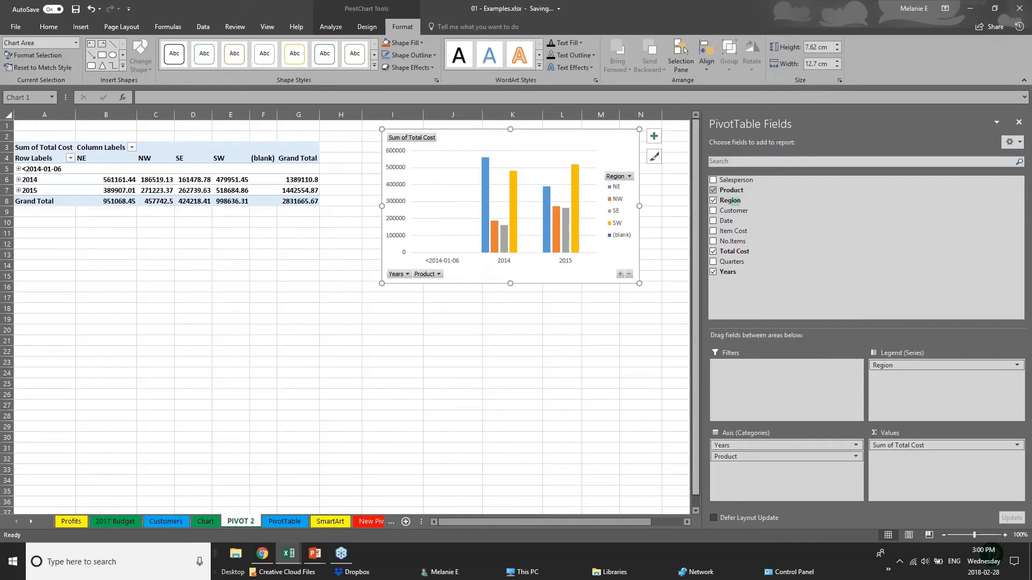
{"action": "left_click", "coordinate": [734, 210]}
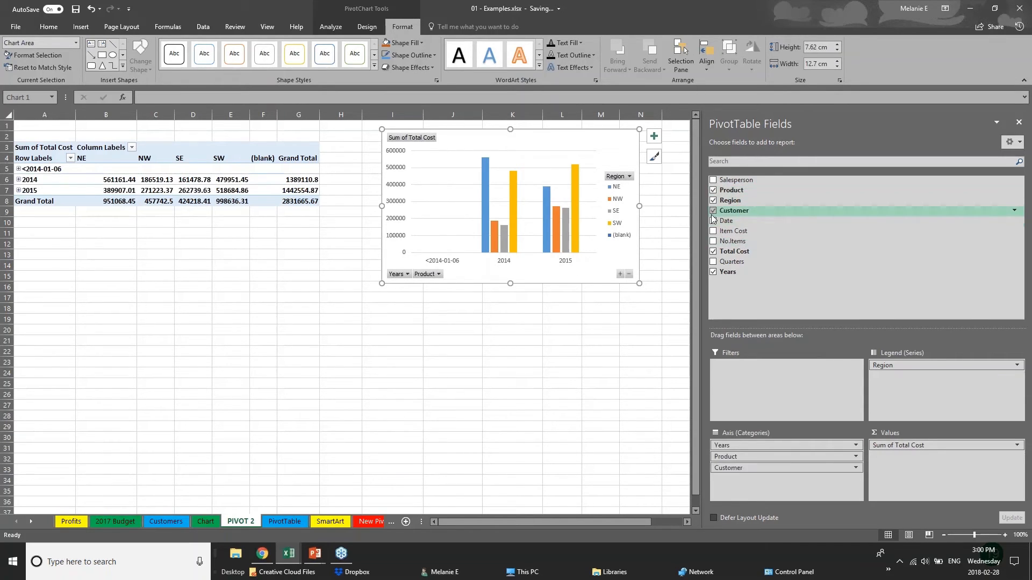
{"action": "left_click", "coordinate": [475, 275]}
{"action": "left_click", "coordinate": [495, 303]}
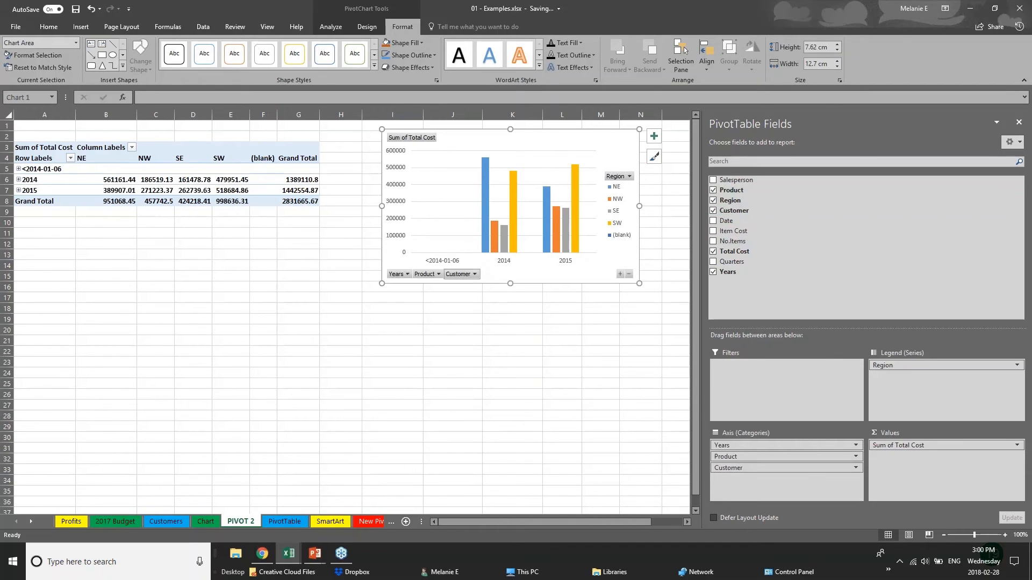
{"action": "left_click", "coordinate": [475, 274]}
{"action": "key", "text": "Escape"}
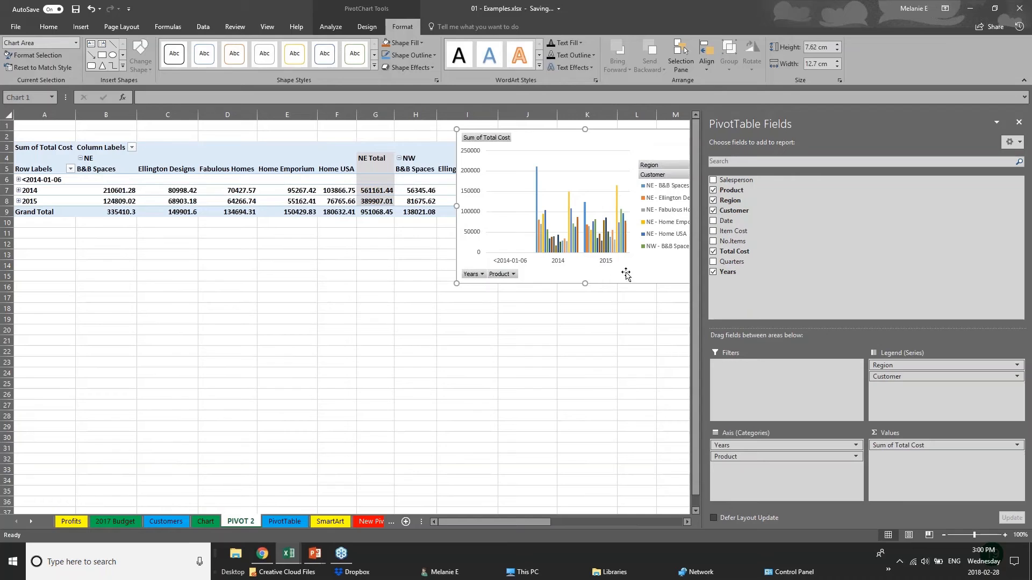
Move the chart below the pivot table and shift Region from the legend to the axis
{"action": "left_click_drag", "start_coordinate": [647, 145], "coordinate": [504, 329]}
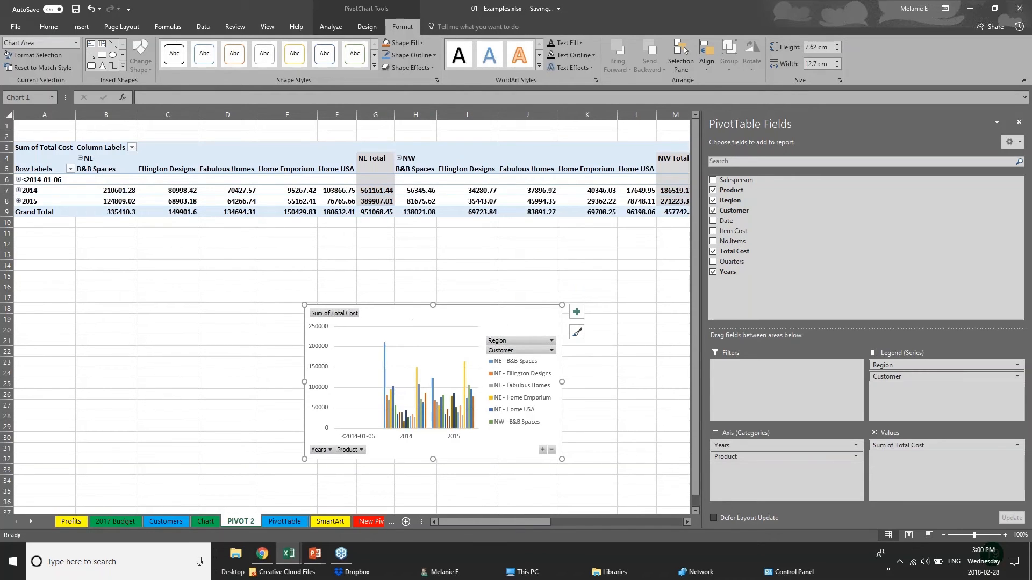
{"action": "mouse_move", "coordinate": [903, 365]}
{"action": "left_mouse_down"}
{"action": "mouse_move", "coordinate": [778, 495]}
{"action": "mouse_move", "coordinate": [777, 457]}
{"action": "mouse_move", "coordinate": [908, 372]}
{"action": "mouse_move", "coordinate": [900, 377]}
{"action": "left_mouse_up"}
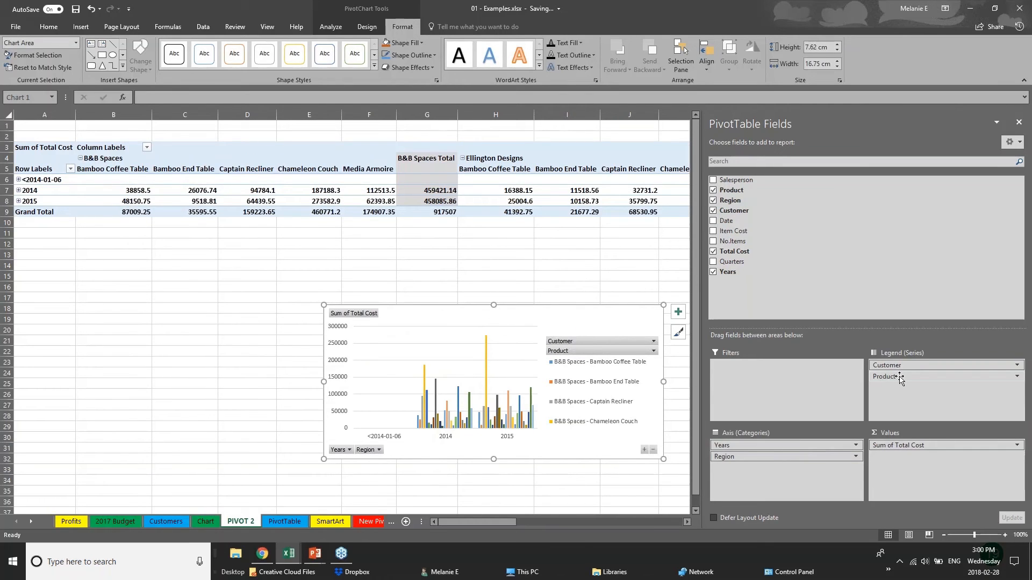
{"action": "left_click", "coordinate": [81, 27]}
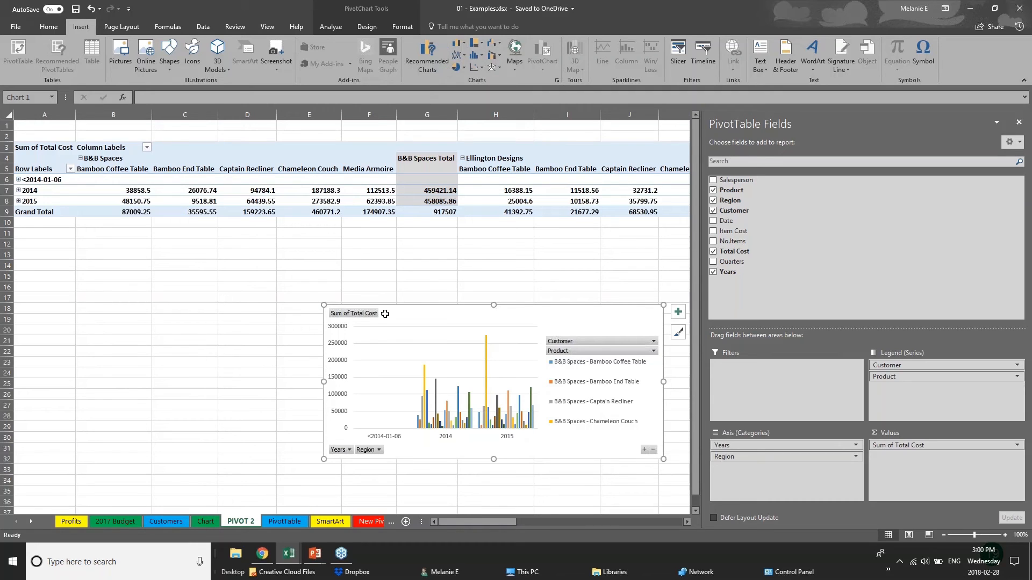
{"action": "left_click", "coordinate": [295, 322]}
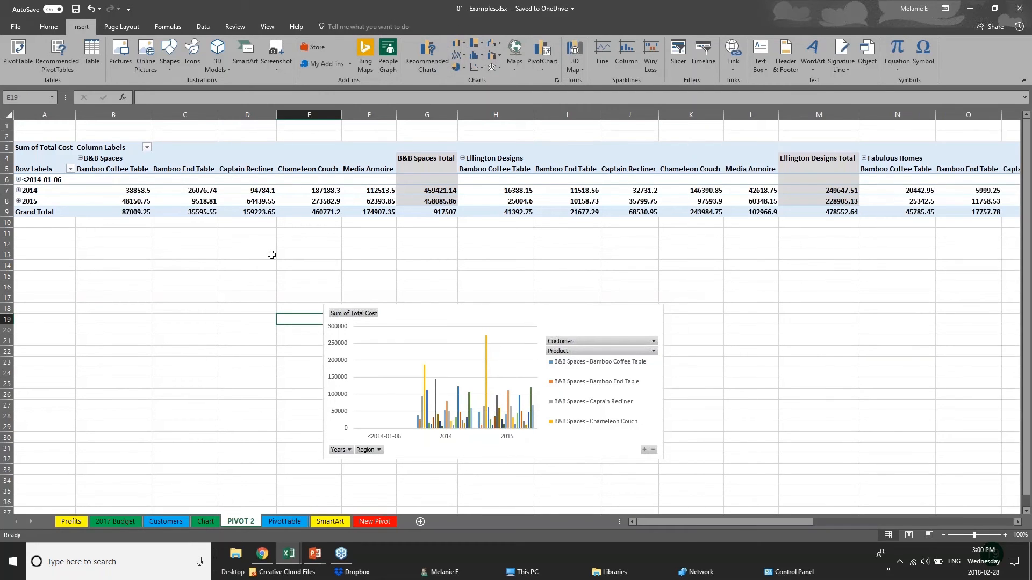
Return to the PowerPoint slide show and advance to the Thank you slide
{"action": "left_click", "coordinate": [315, 555]}
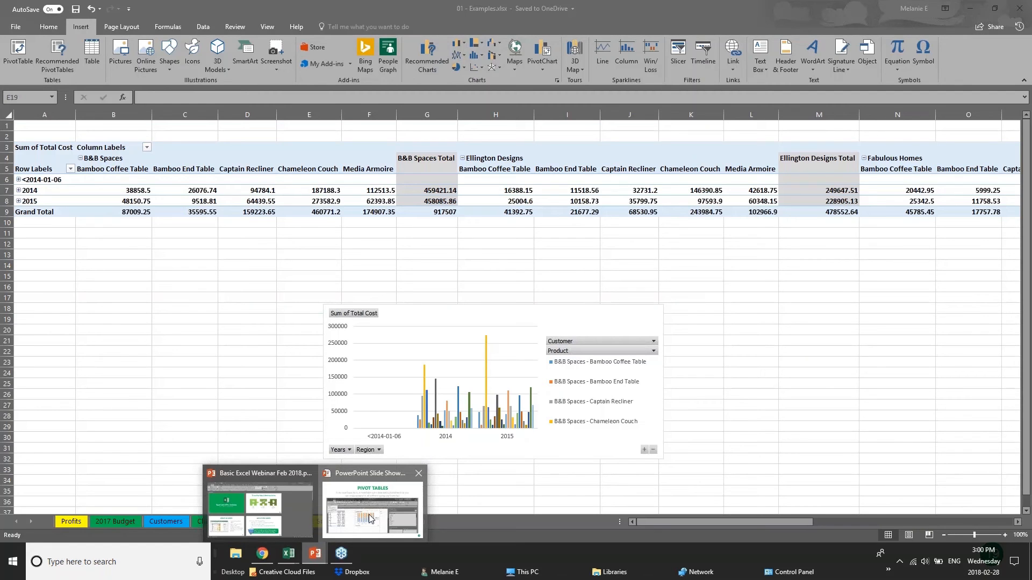
{"action": "left_click", "coordinate": [370, 519]}
{"action": "key", "text": "Right"}
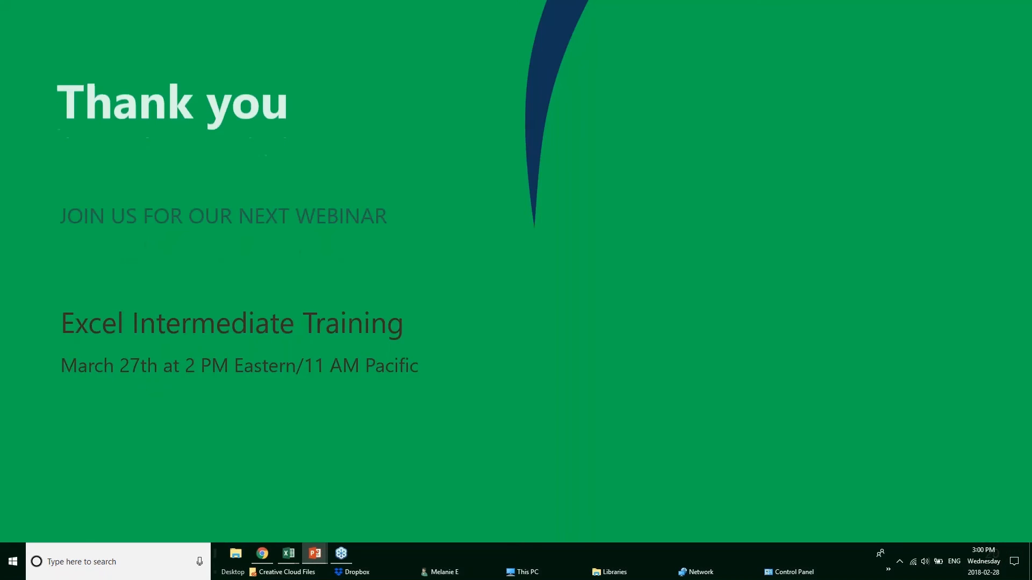